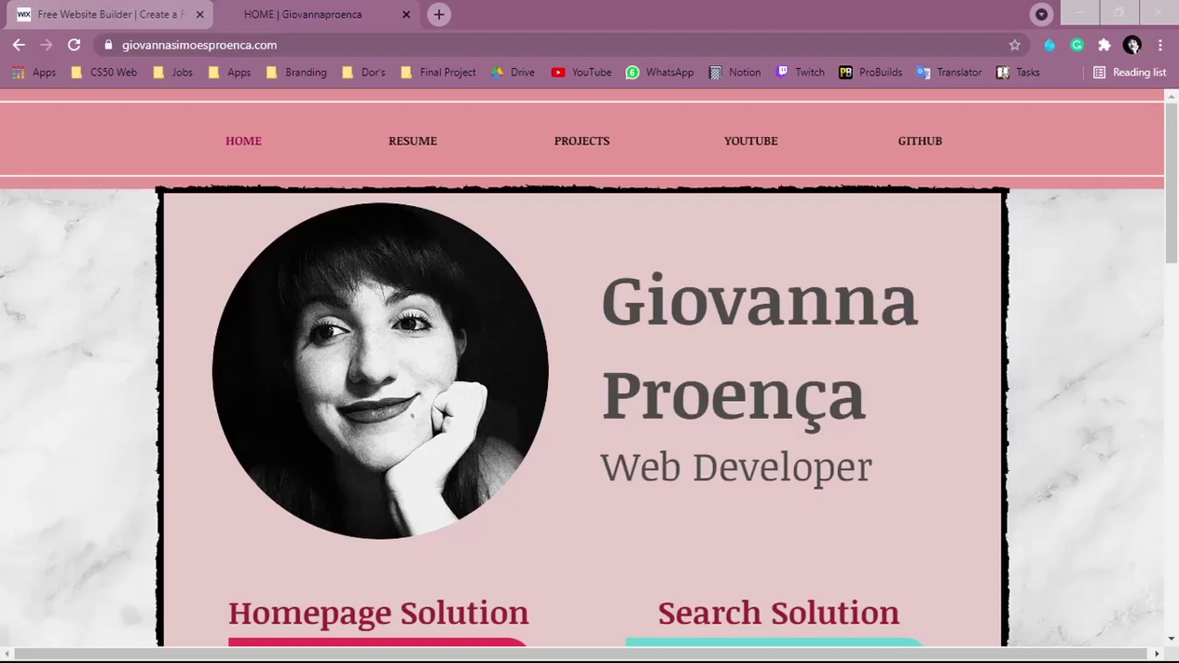
# - Return to the portfolio site's home page and scroll through its content
pyautogui.hotkey('ctrl', 'shift', 'Tab')
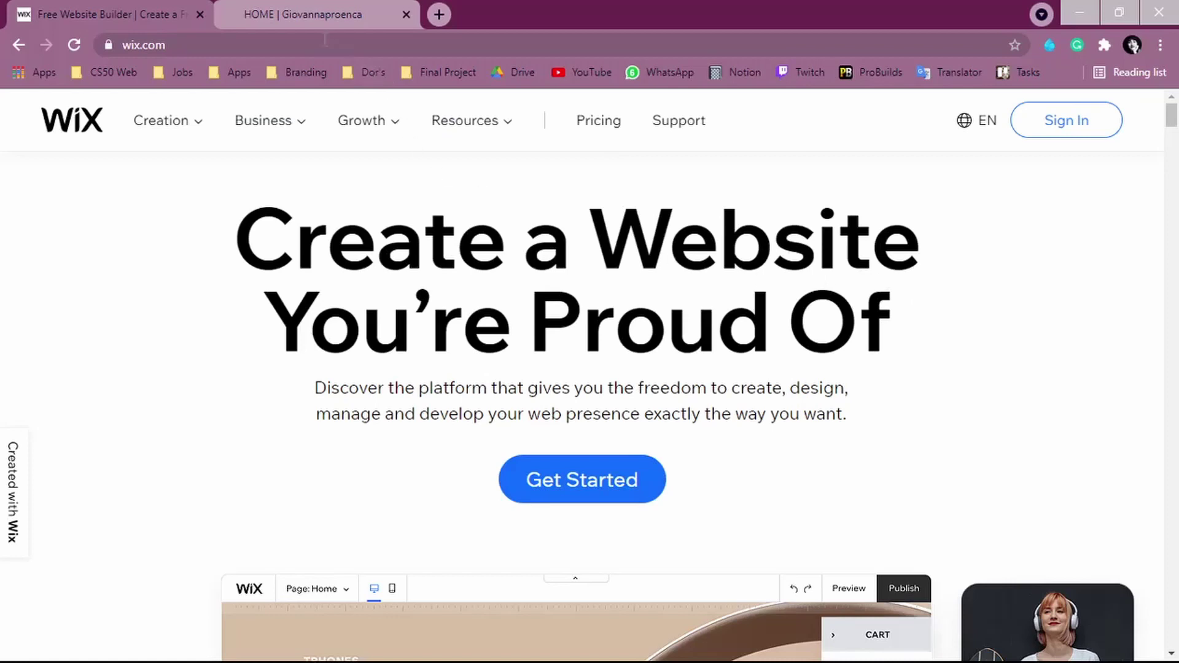
pyautogui.click(299, 24)
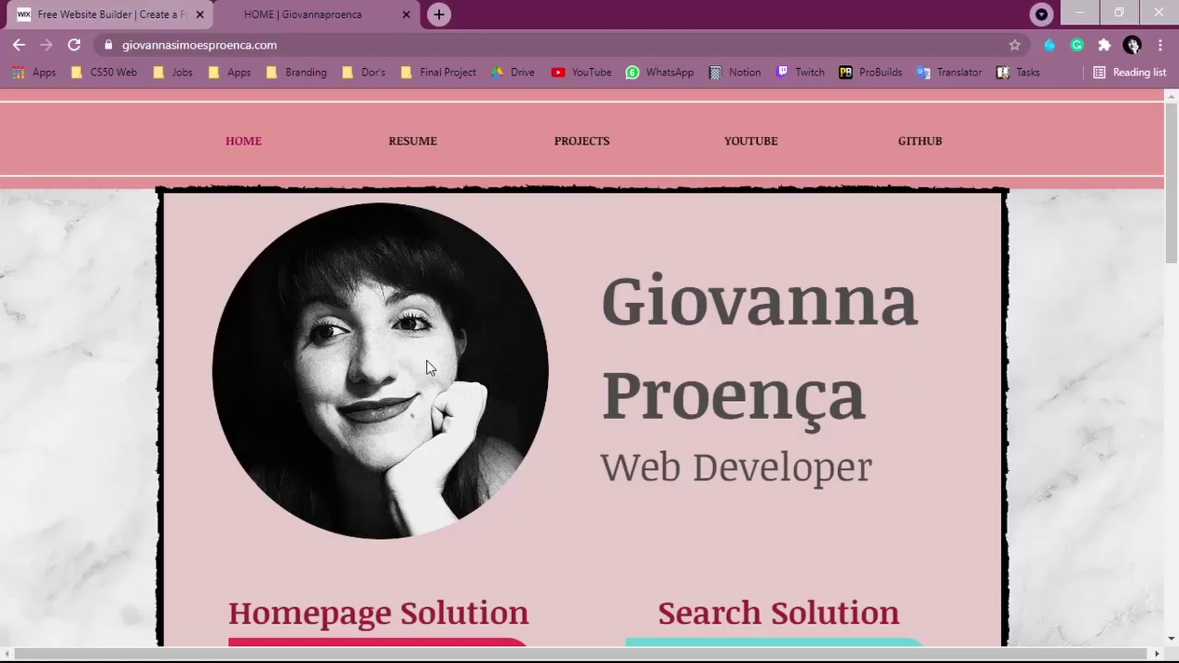
pyautogui.scroll(-3, 714, 329)
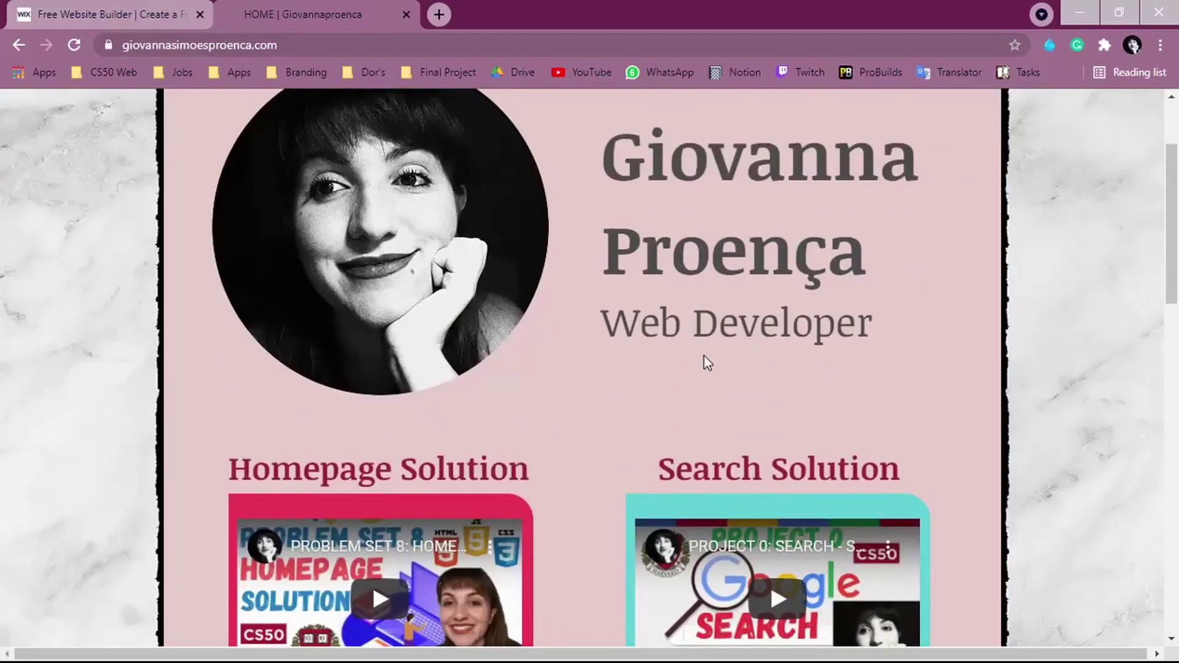
pyautogui.scroll(-5, 705, 359)
pyautogui.scroll(7, 596, 356)
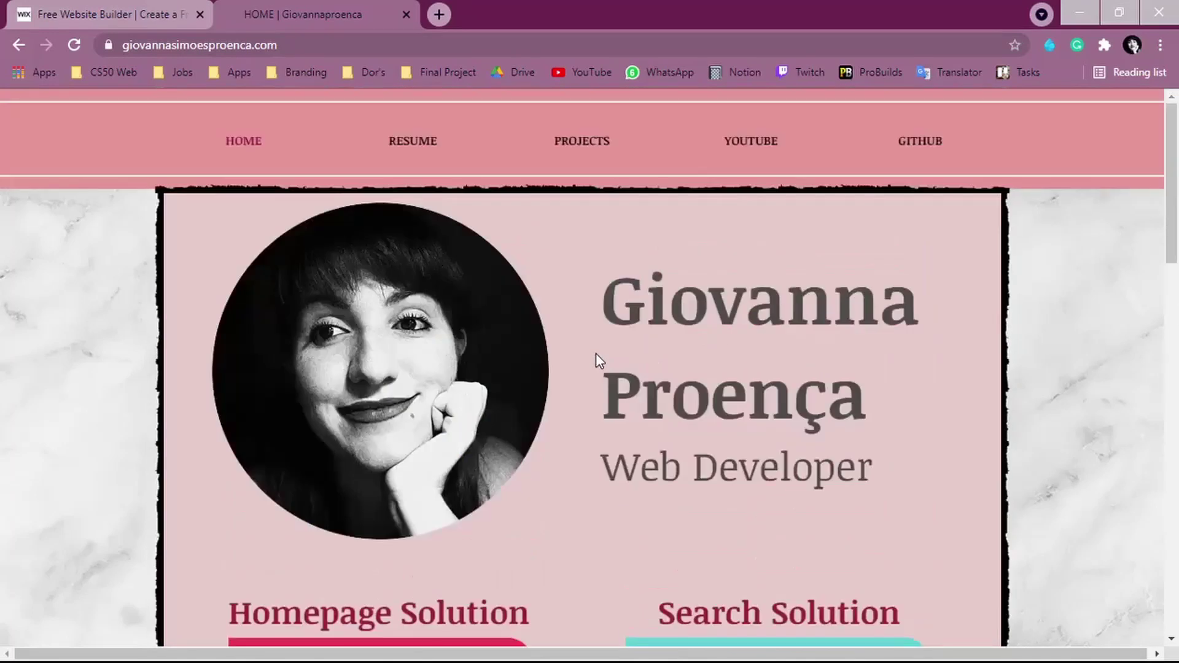
pyautogui.scroll(-5, 596, 357)
pyautogui.scroll(-3, 408, 325)
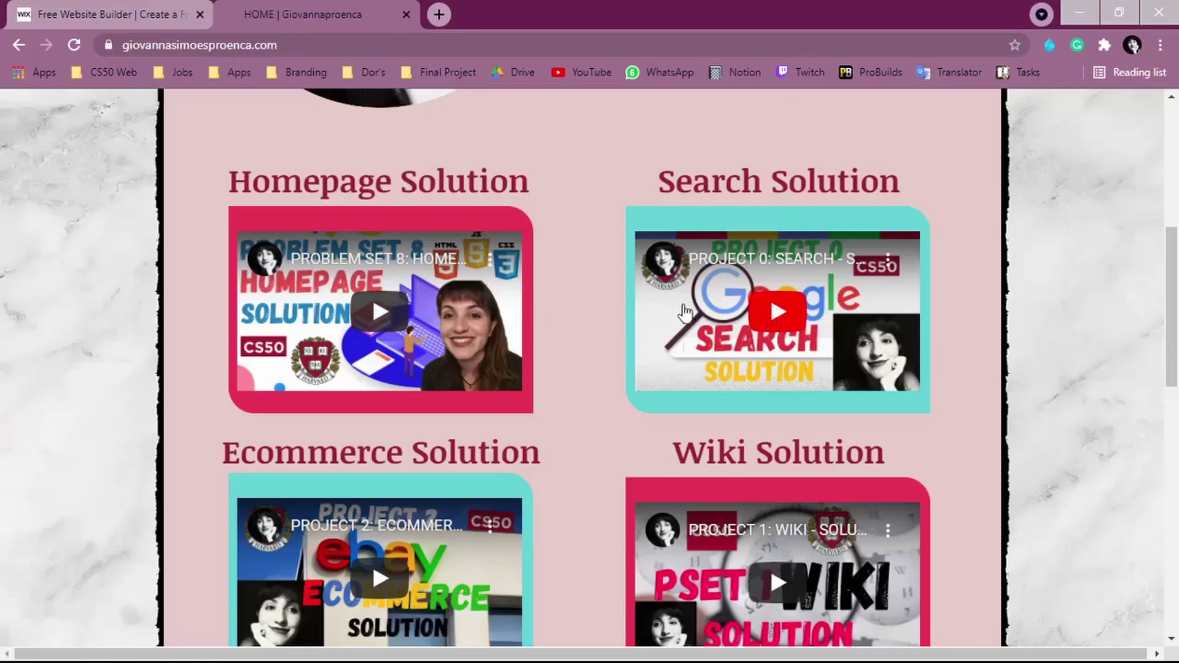
pyautogui.scroll(-10, 587, 295)
pyautogui.scroll(10, 587, 378)
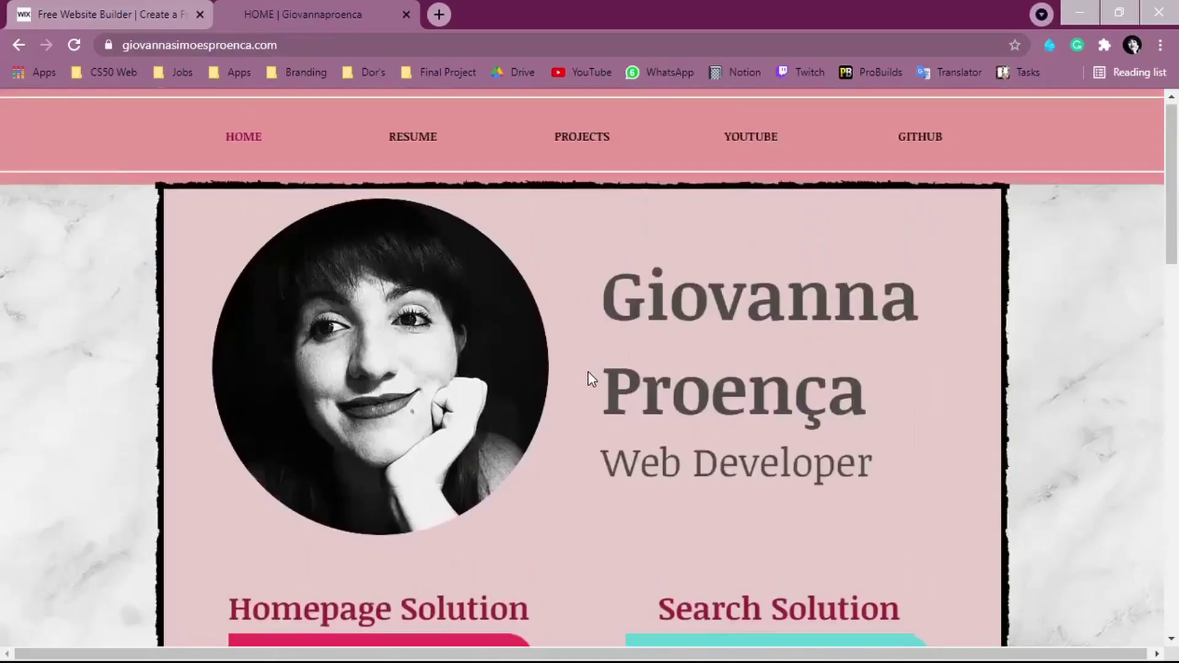
# - Browse the portfolio's Resume and Projects pages
pyautogui.click(405, 138)
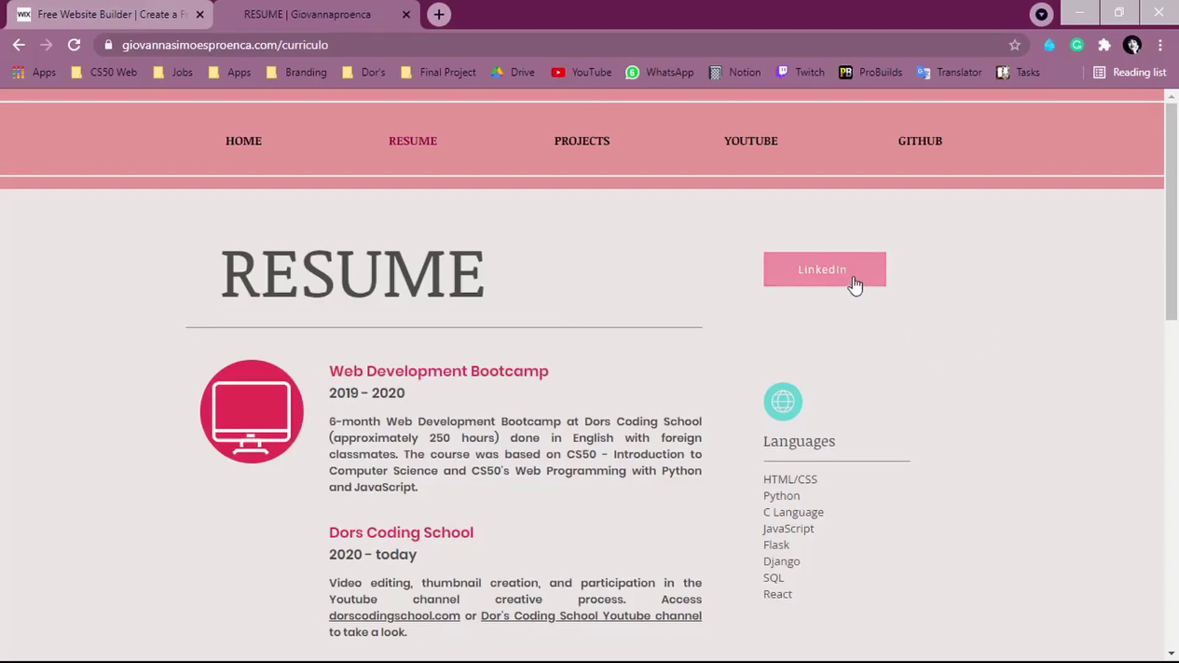
pyautogui.scroll(-5, 956, 321)
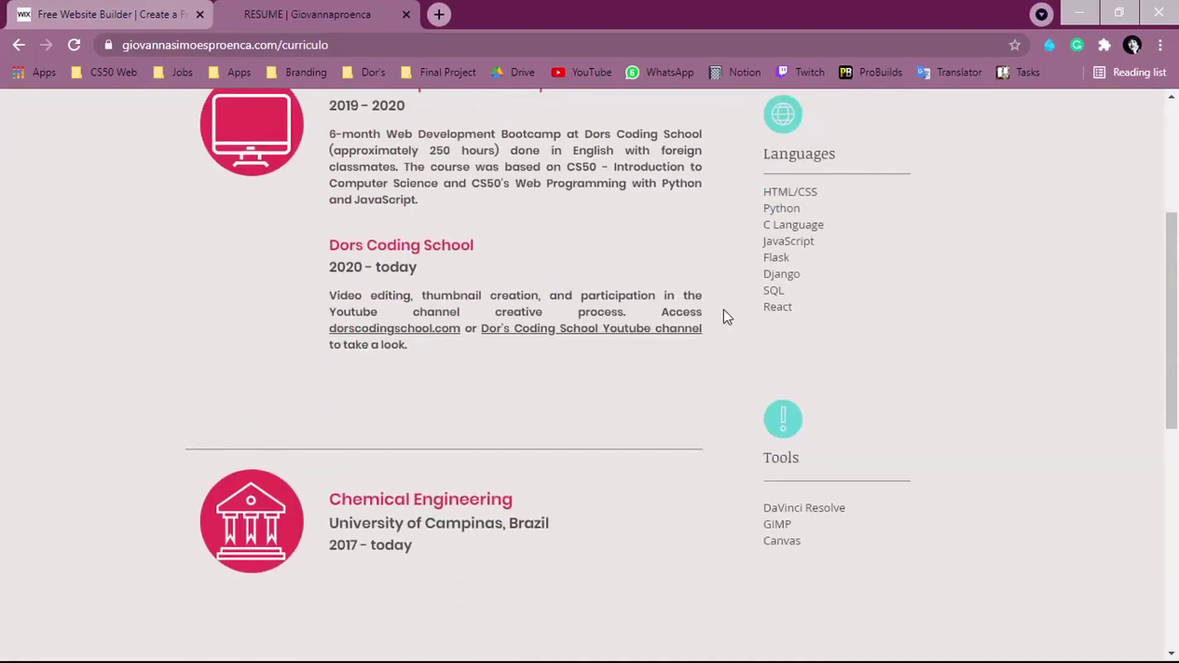
pyautogui.scroll(2, 456, 295)
pyautogui.scroll(-9, 848, 303)
pyautogui.scroll(12, 809, 387)
pyautogui.click(571, 144)
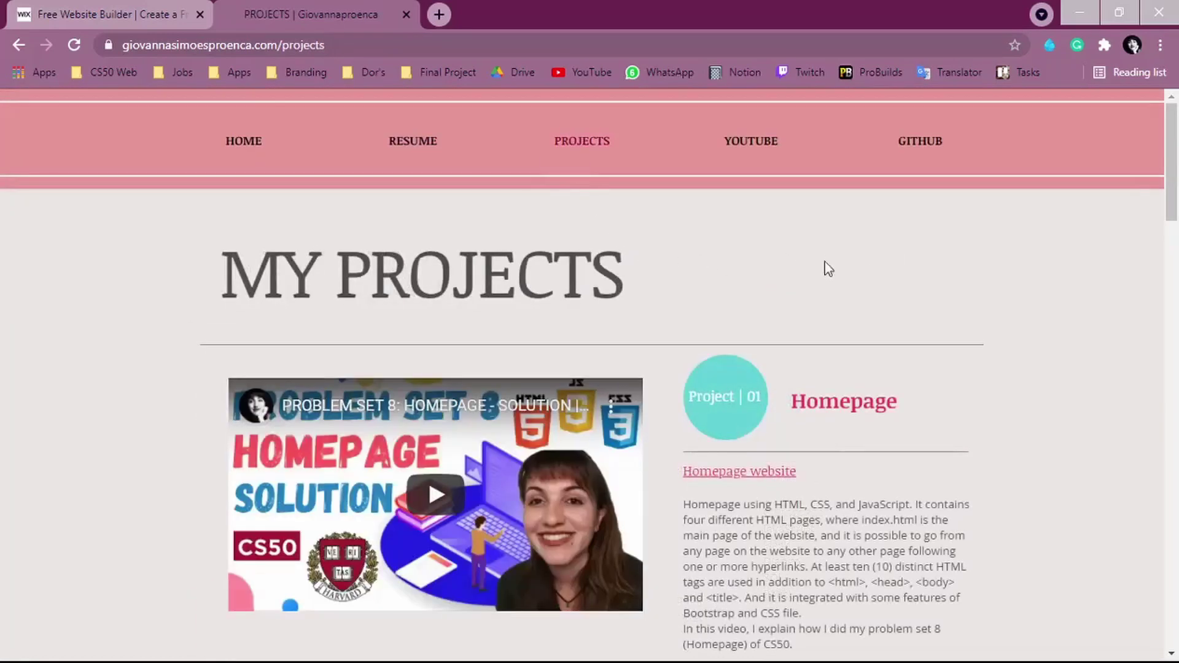
pyautogui.scroll(-2, 685, 297)
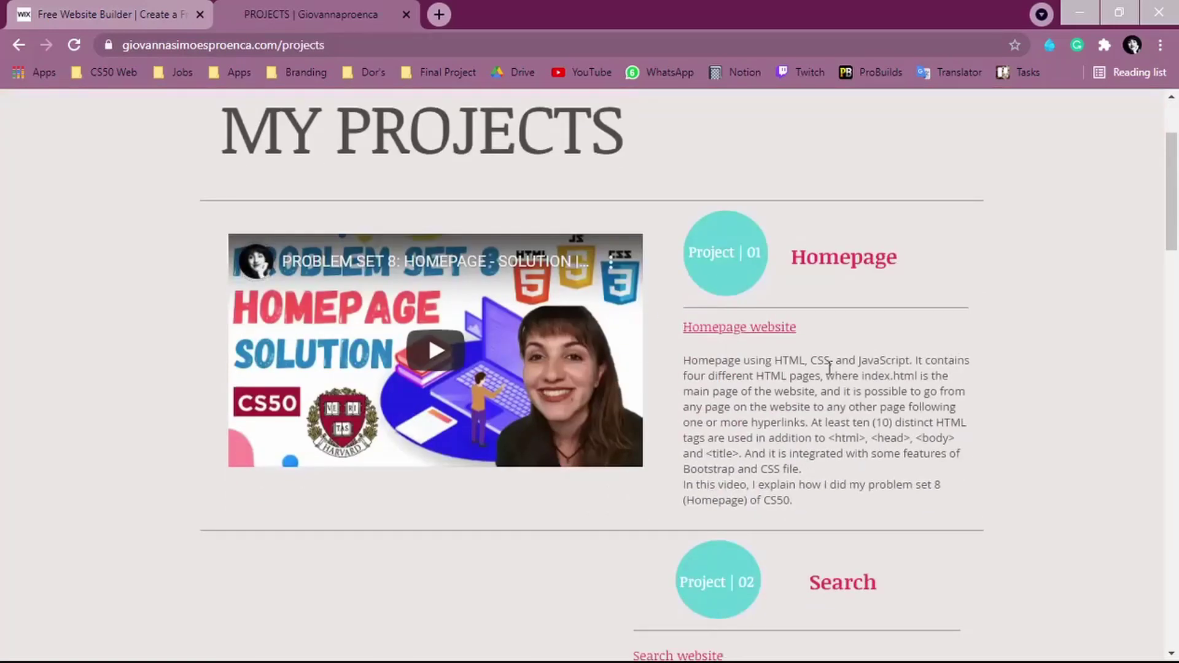
pyautogui.scroll(-20, 913, 396)
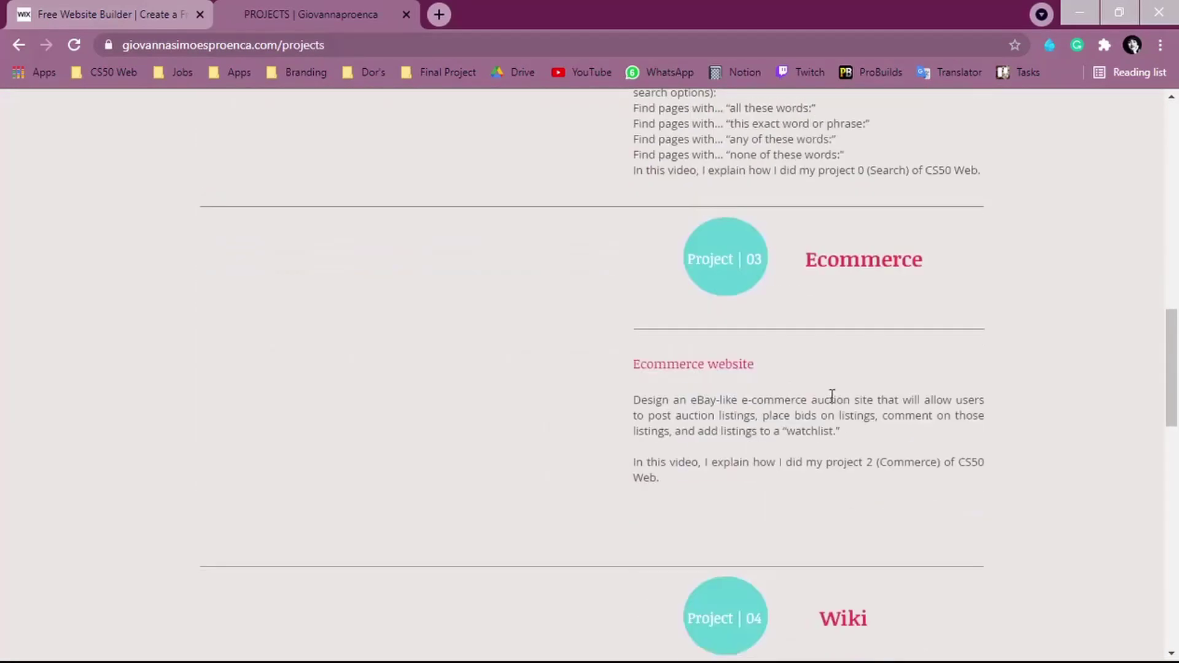
pyautogui.scroll(20, 799, 399)
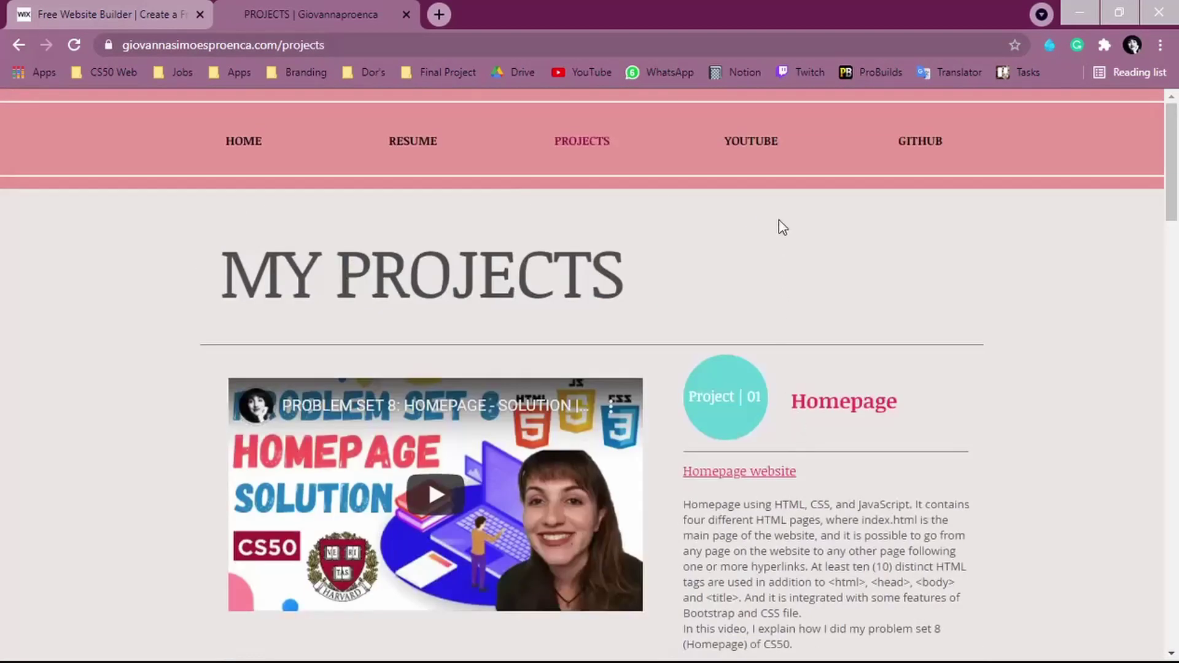
# - Open and close the YouTube channel and GitHub repositories links, then return to the portfolio home page
pyautogui.click(766, 146)
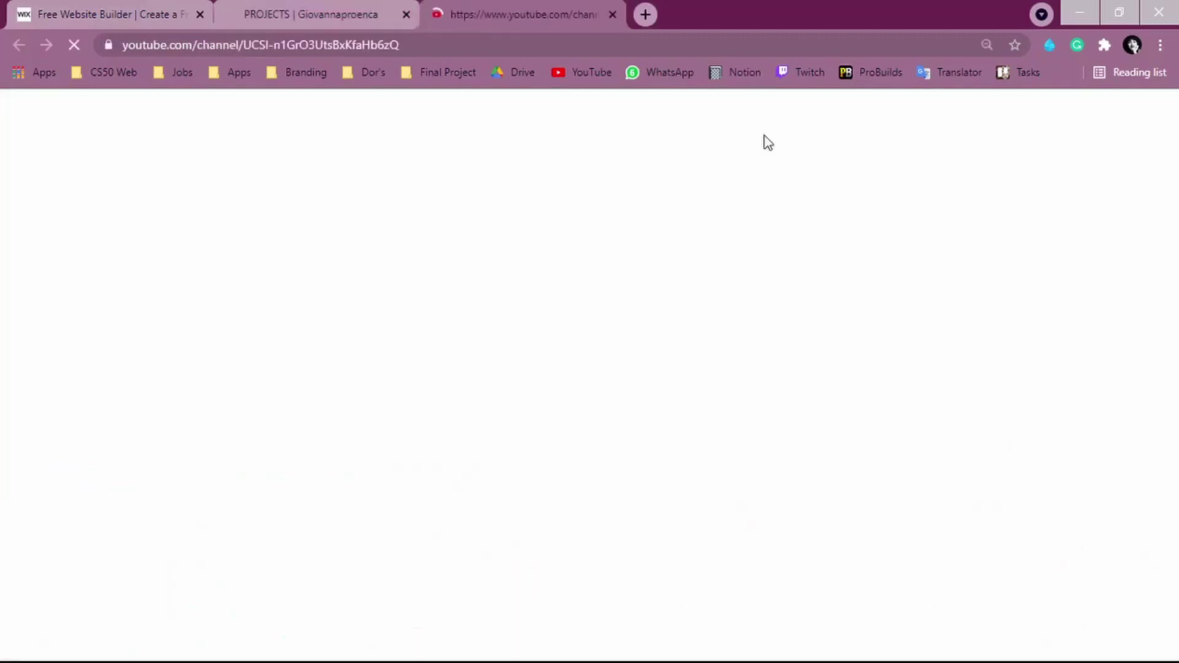
pyautogui.click(613, 15)
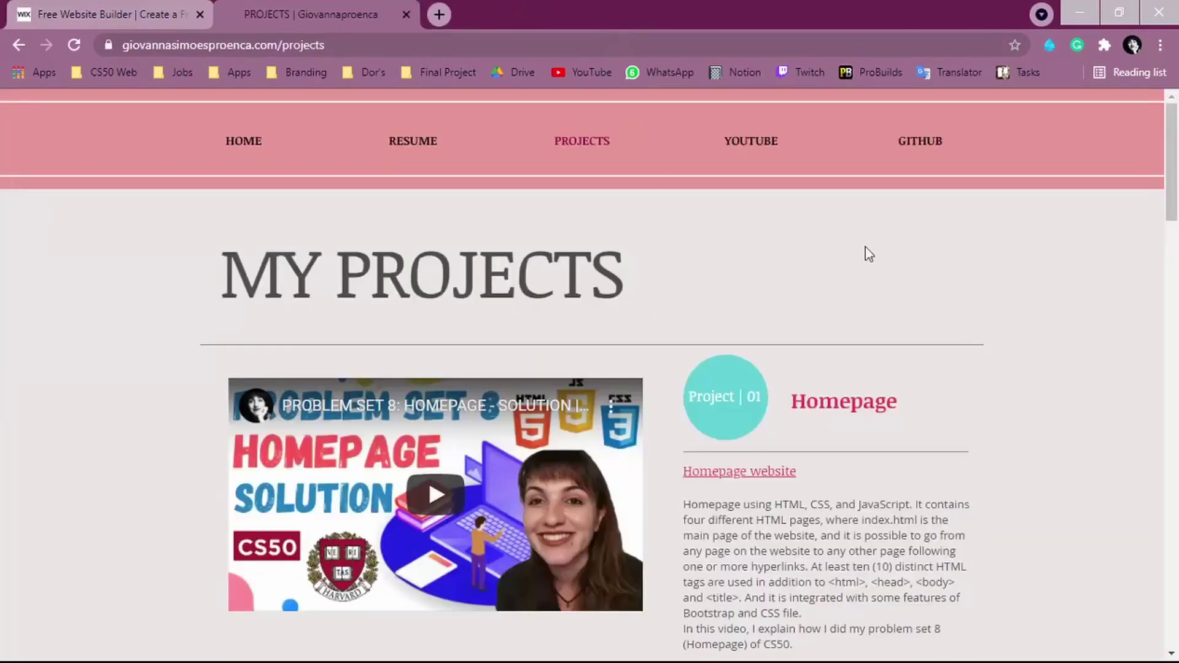
pyautogui.click(914, 157)
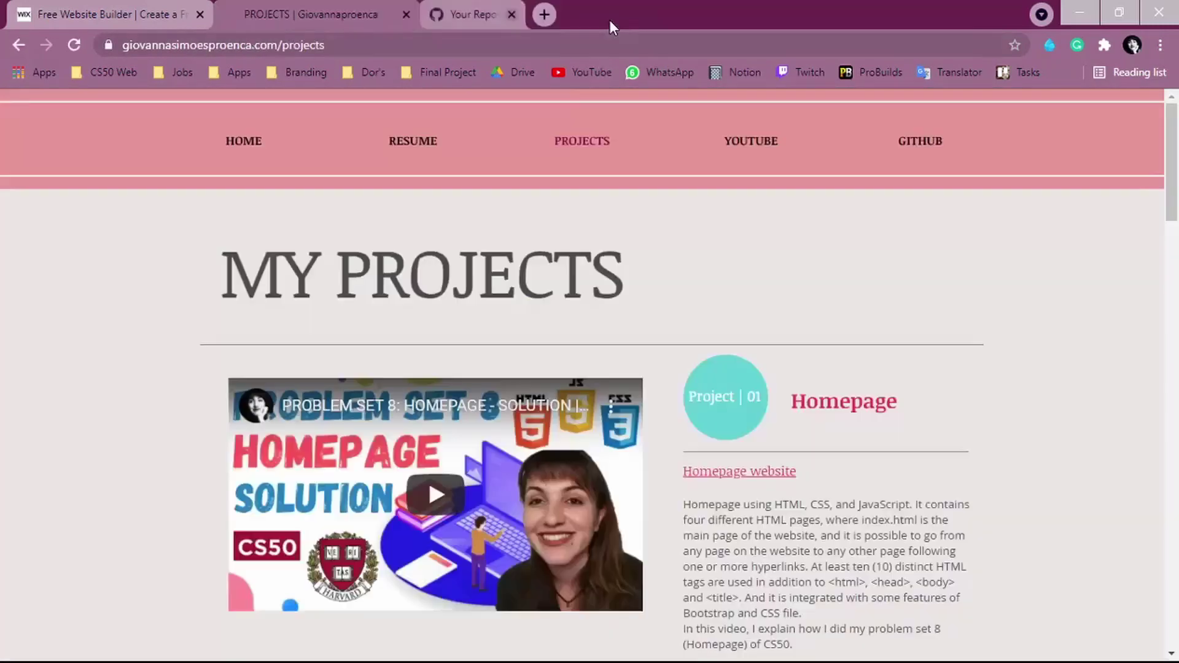
pyautogui.click(612, 15)
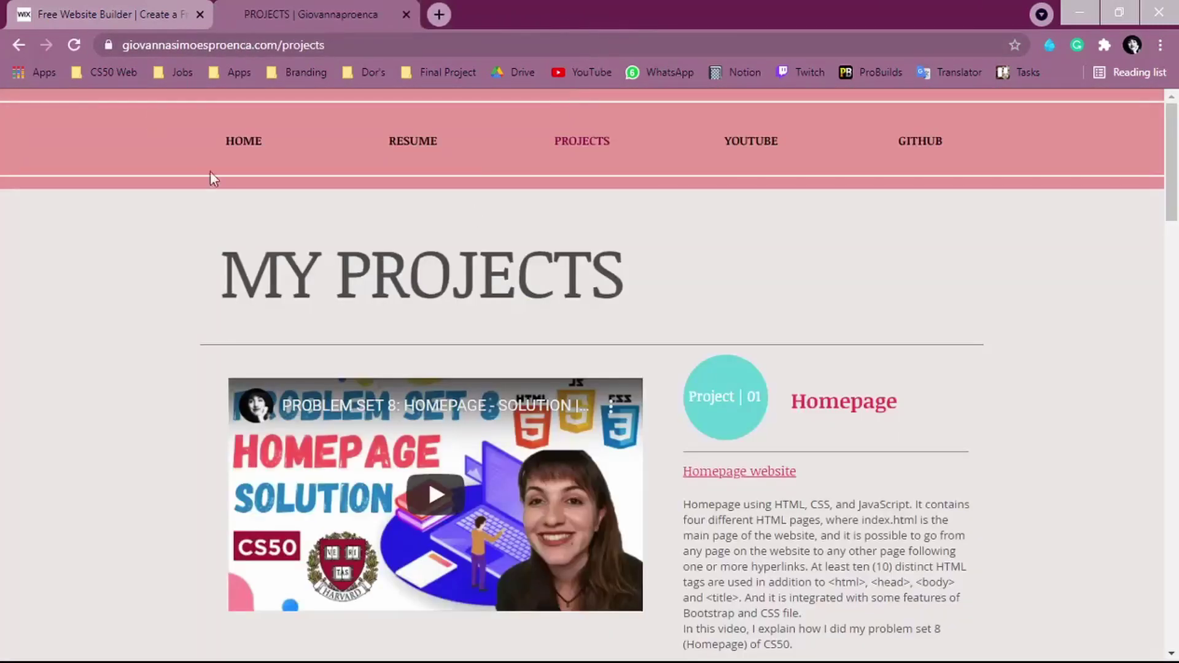
pyautogui.click(111, 24)
pyautogui.click(283, 17)
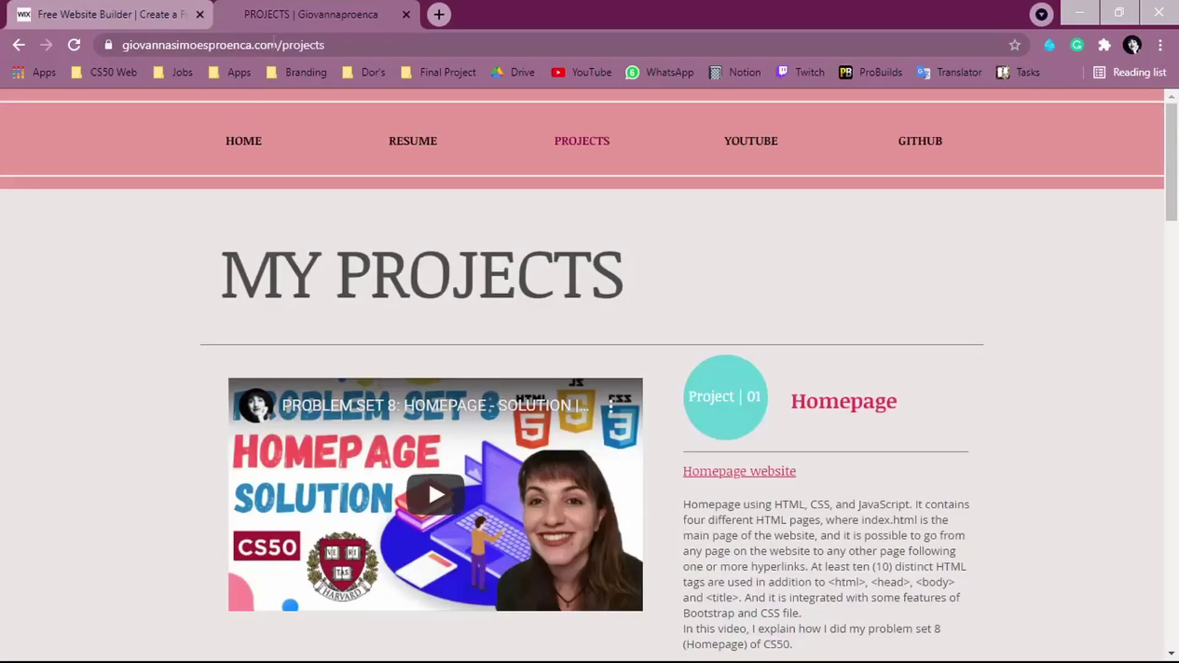
pyautogui.click(232, 159)
# - Sign in to Wix with Google, skip the intro questions, and start from a template
pyautogui.click(132, 24)
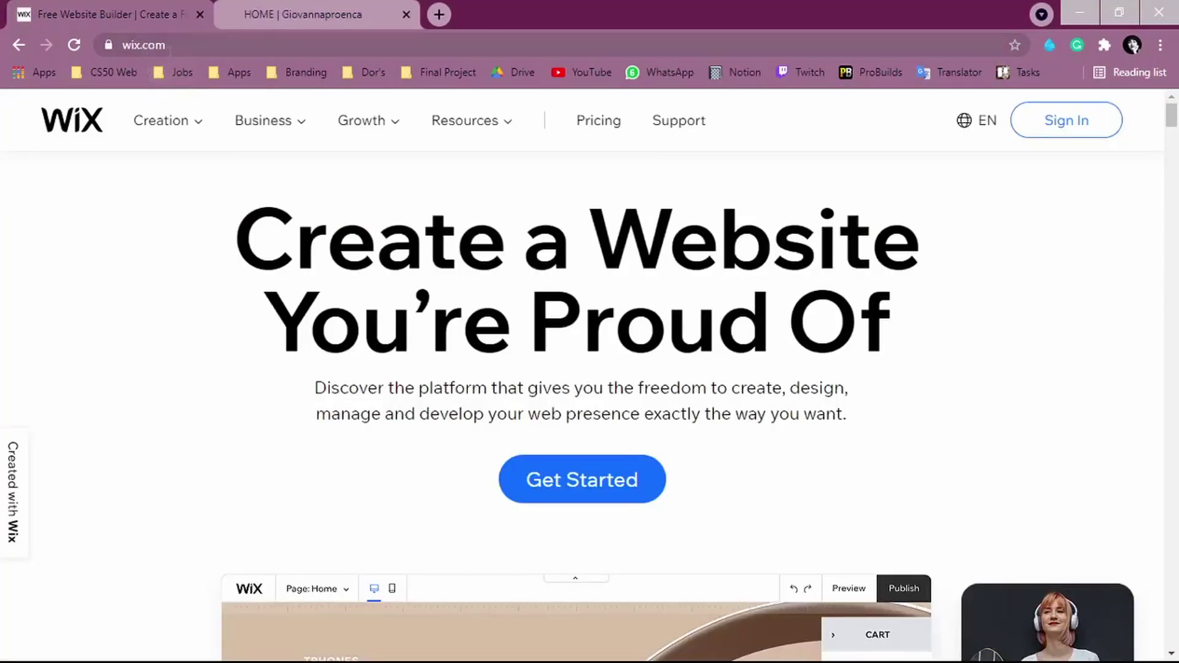
pyautogui.click(1088, 130)
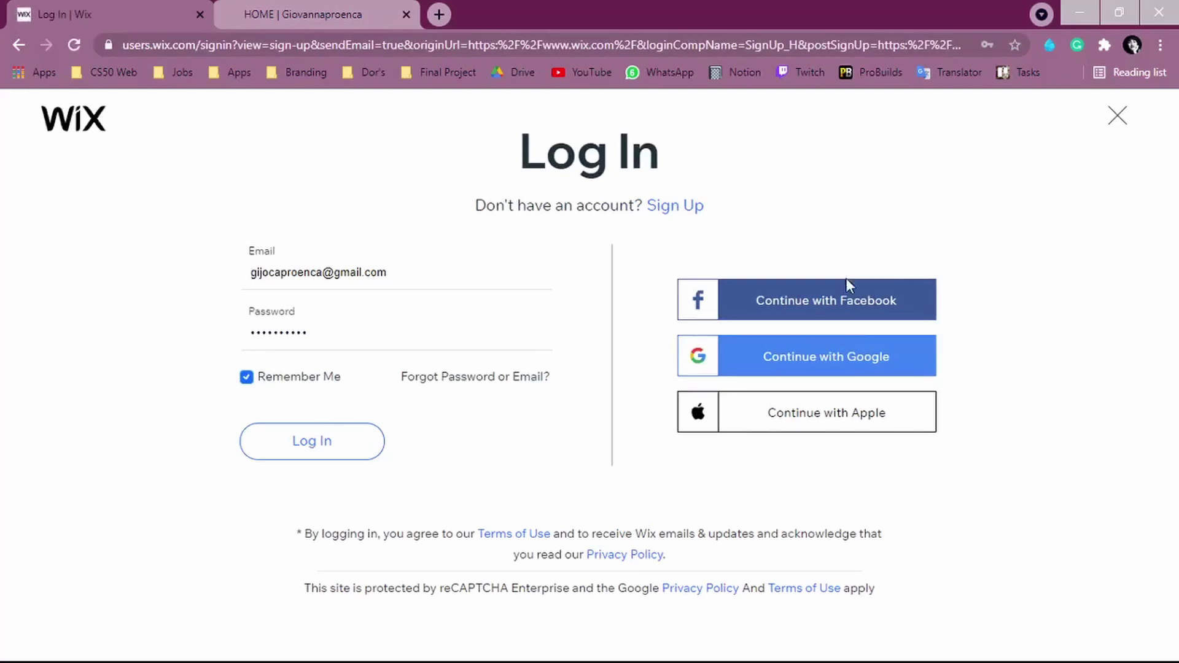
pyautogui.click(813, 359)
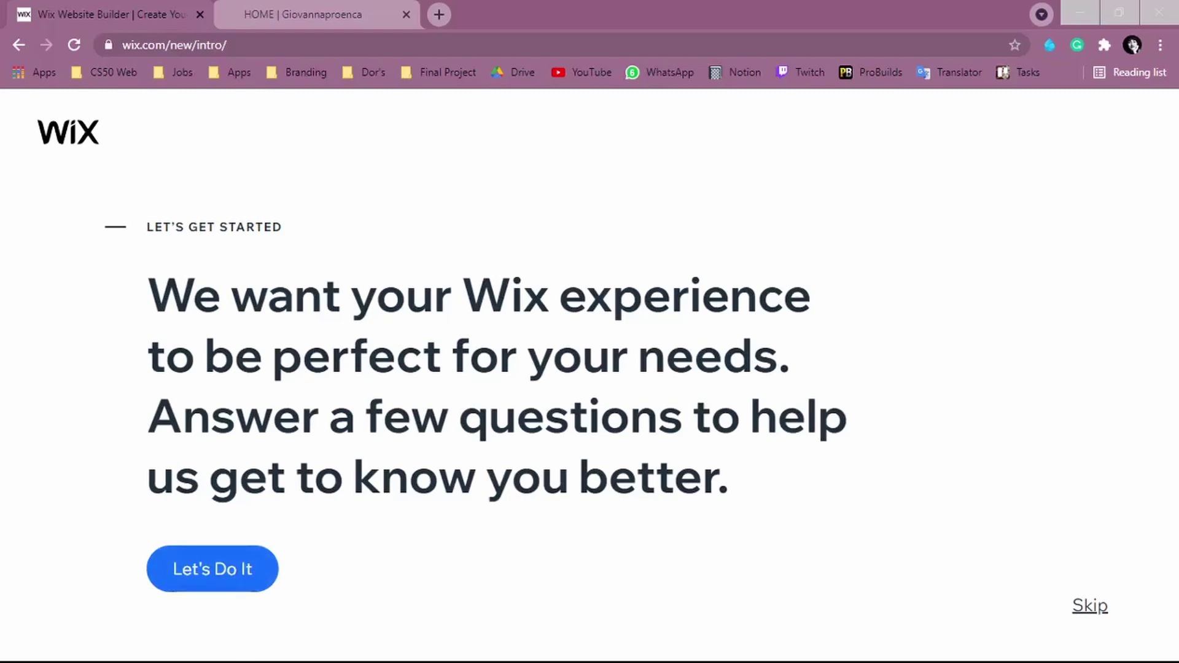
pyautogui.click(1091, 609)
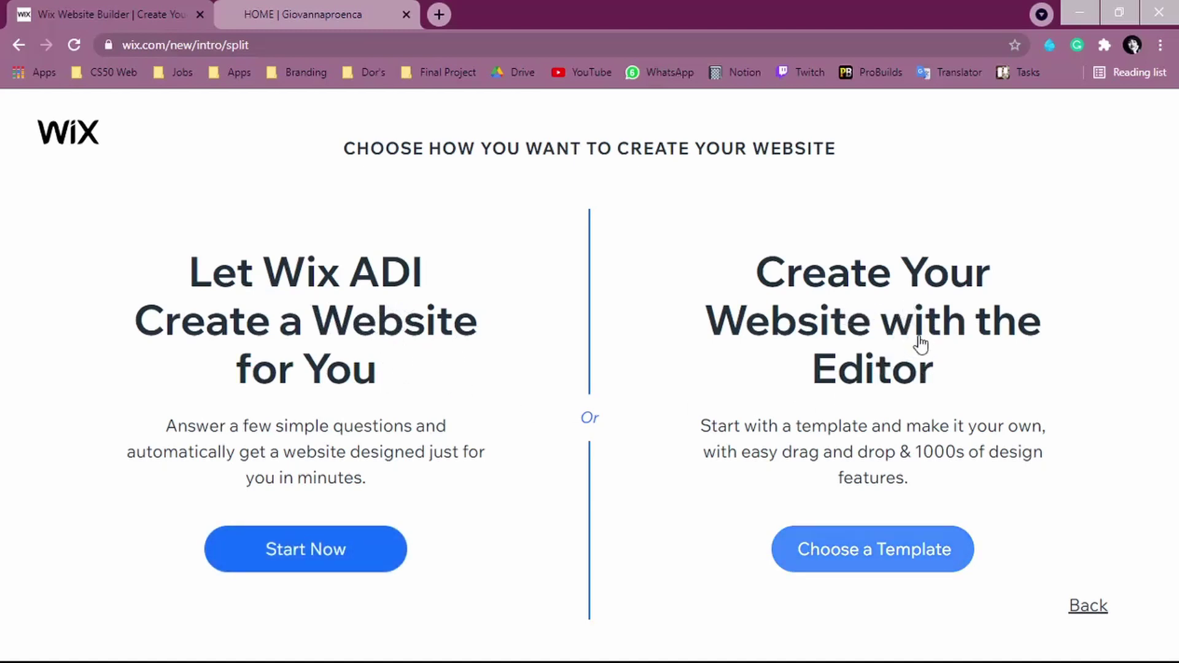
pyautogui.click(879, 554)
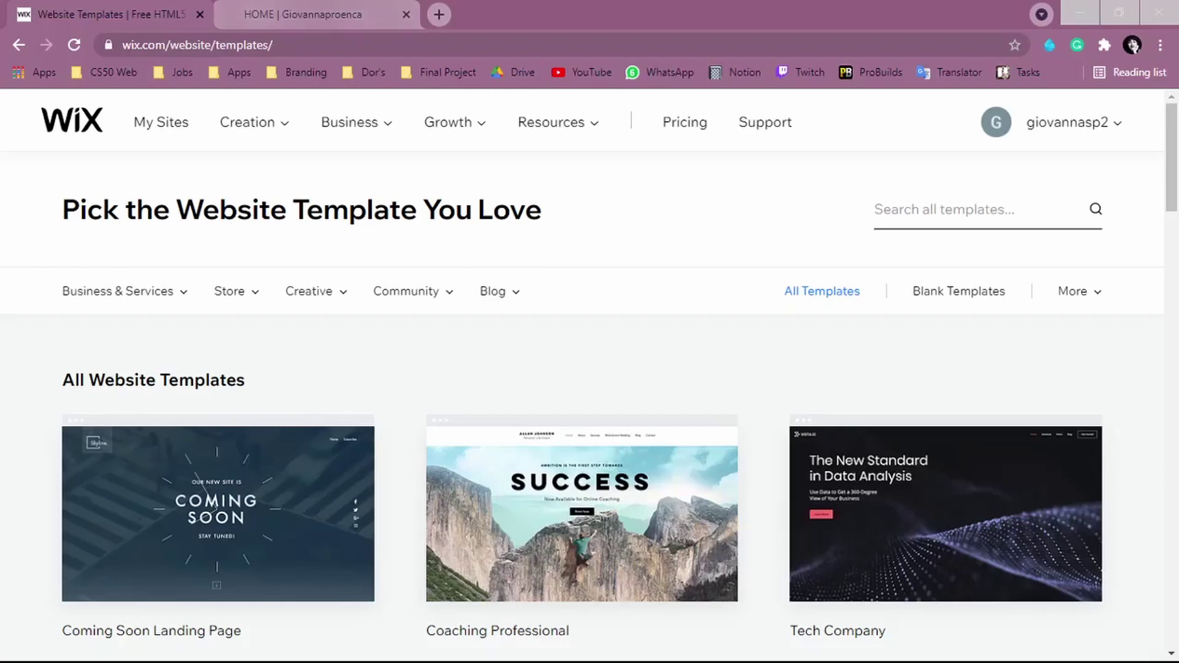
# - Filter the gallery to Creative > Portfolio & CV templates and open Creative CV for editing
pyautogui.click(335, 15)
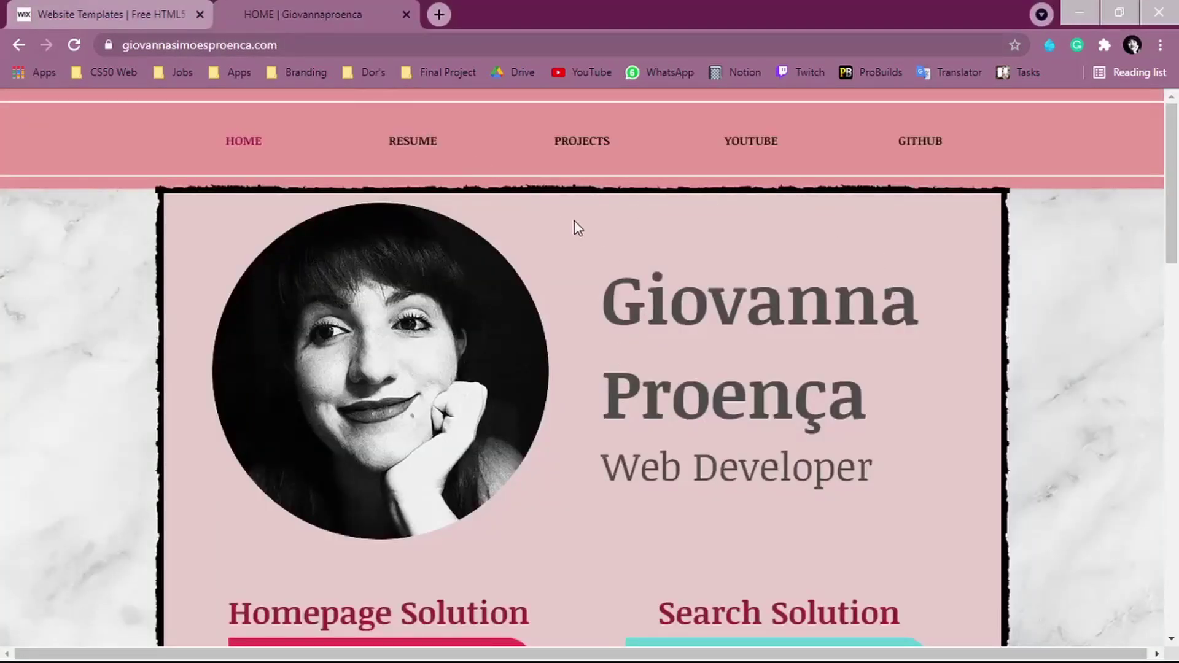
pyautogui.click(93, 12)
pyautogui.moveTo(322, 295)
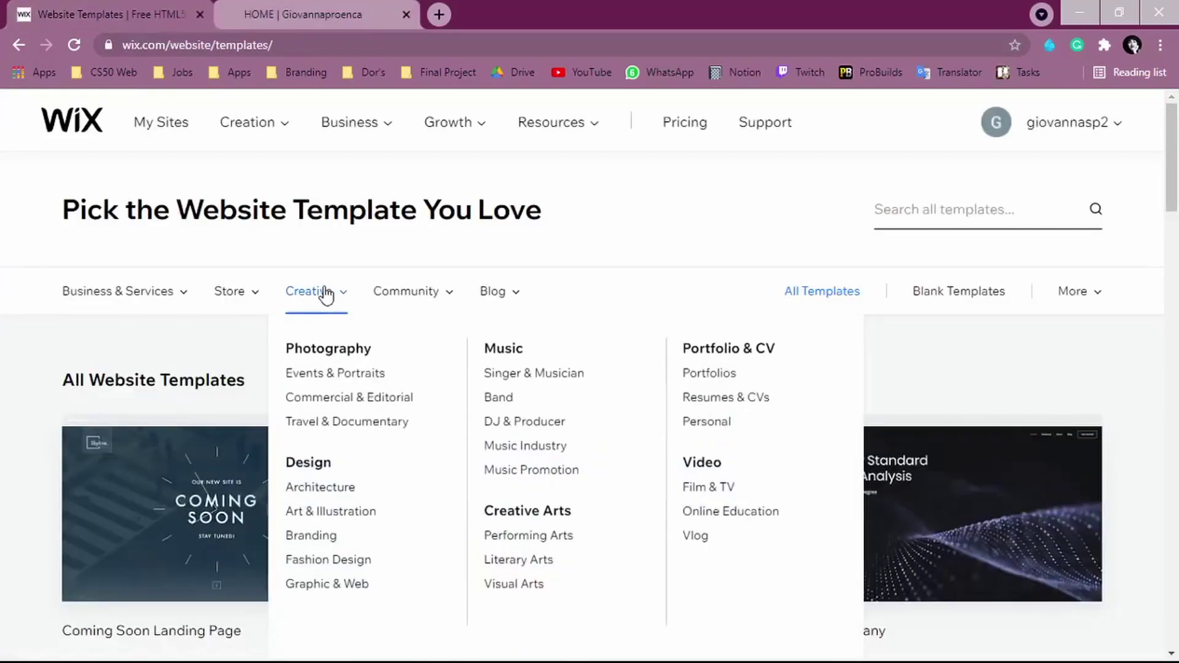
pyautogui.click(727, 361)
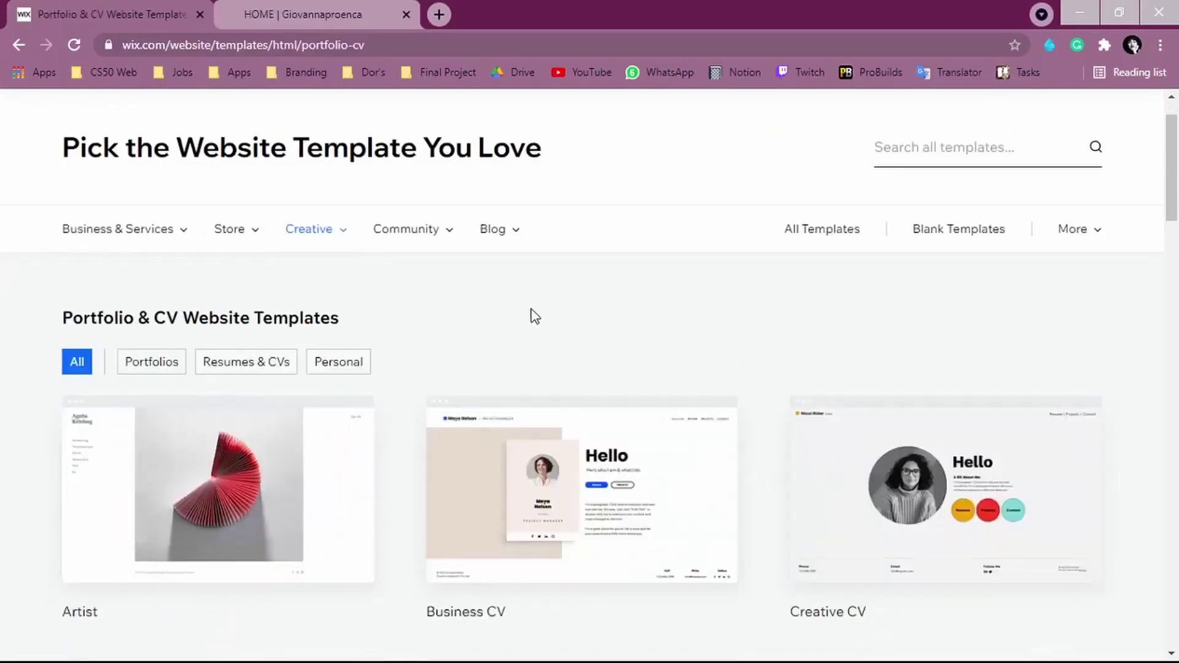
pyautogui.scroll(-2, 686, 297)
pyautogui.moveTo(861, 374)
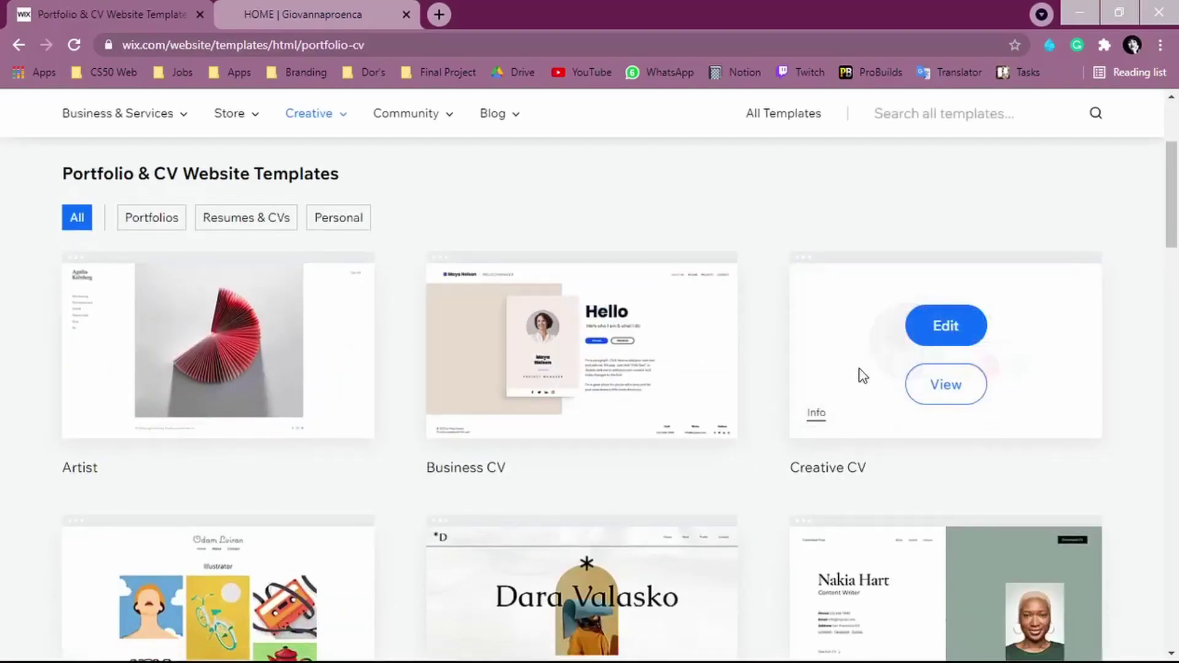
pyautogui.click(953, 332)
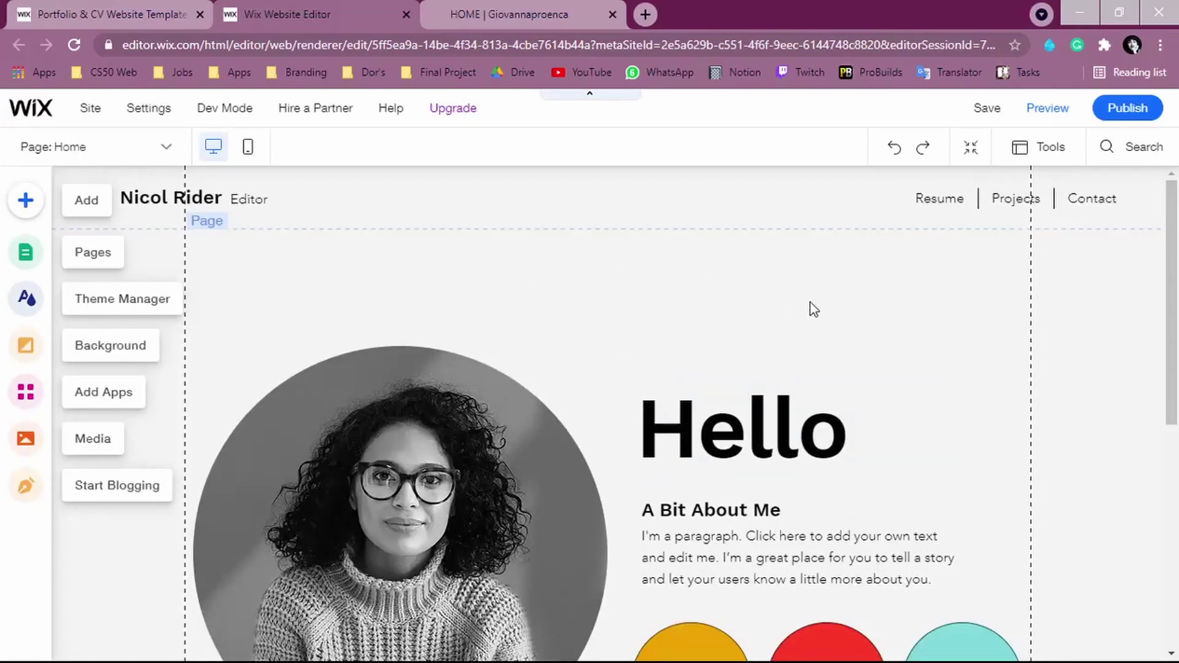
pyautogui.scroll(-7, 761, 316)
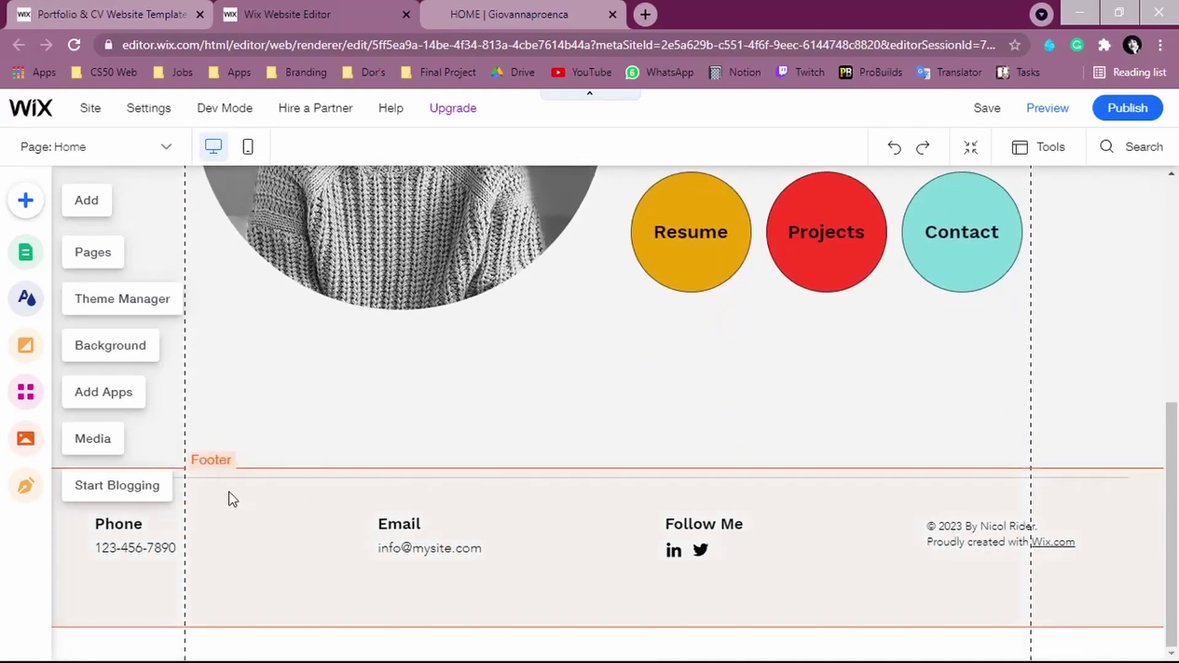
pyautogui.scroll(10, 547, 382)
pyautogui.scroll(-3, 540, 329)
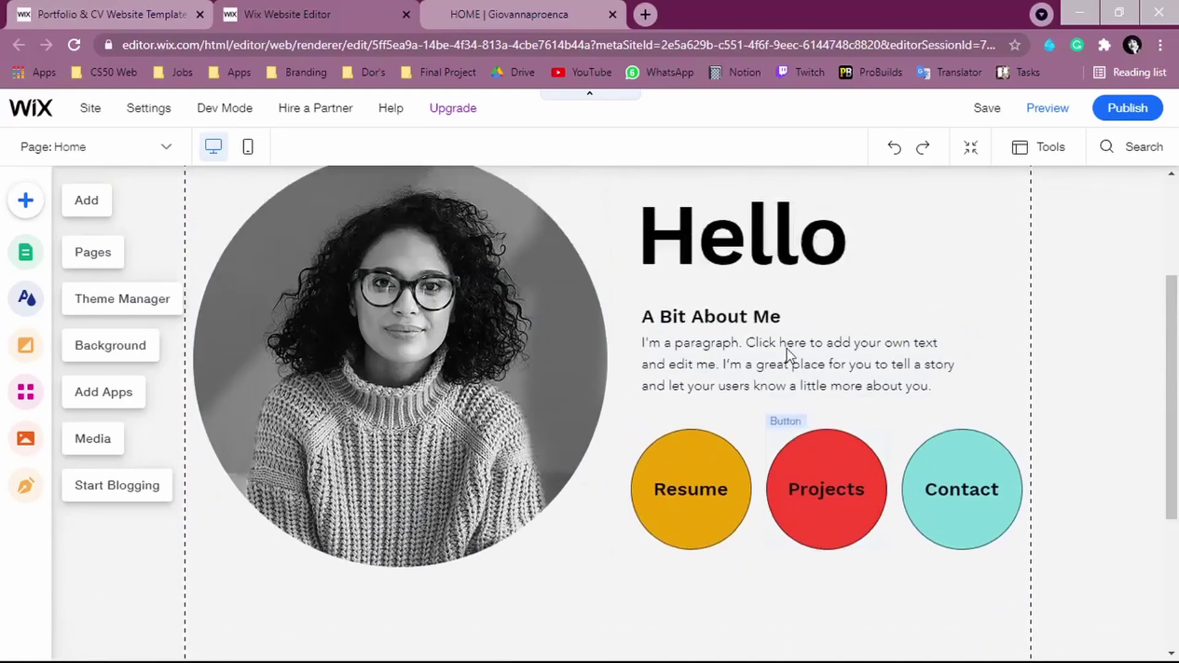
pyautogui.scroll(3, 474, 375)
pyautogui.scroll(-2, 473, 375)
pyautogui.scroll(-1, 745, 391)
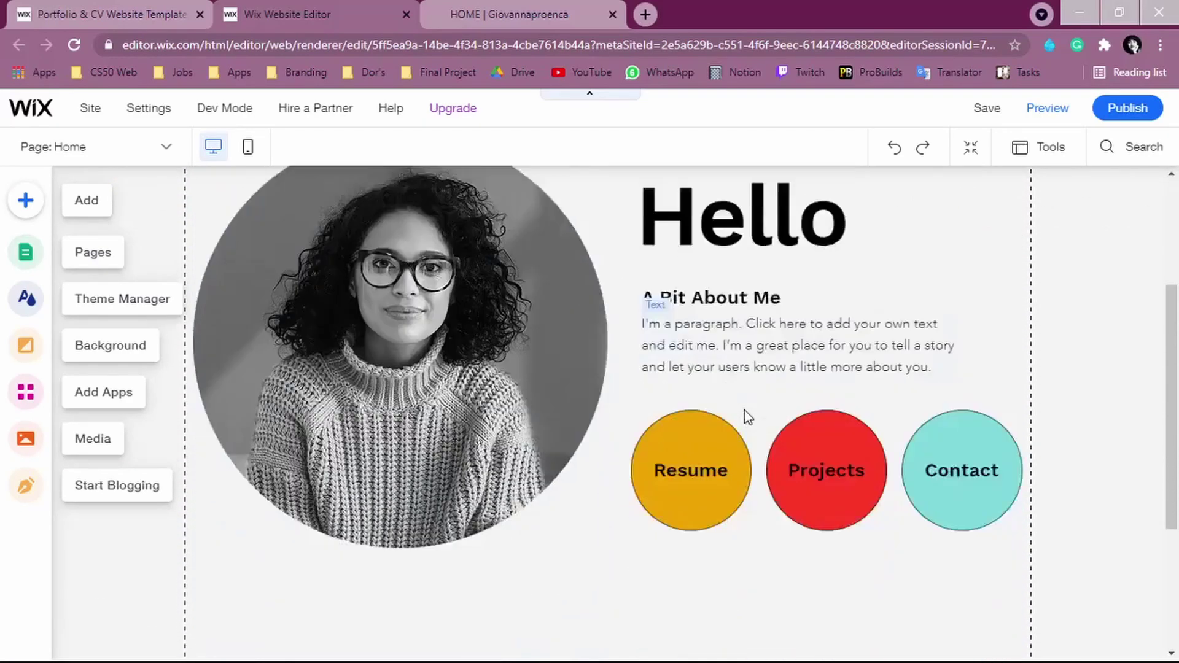
pyautogui.scroll(-1, 745, 411)
pyautogui.scroll(4, 977, 263)
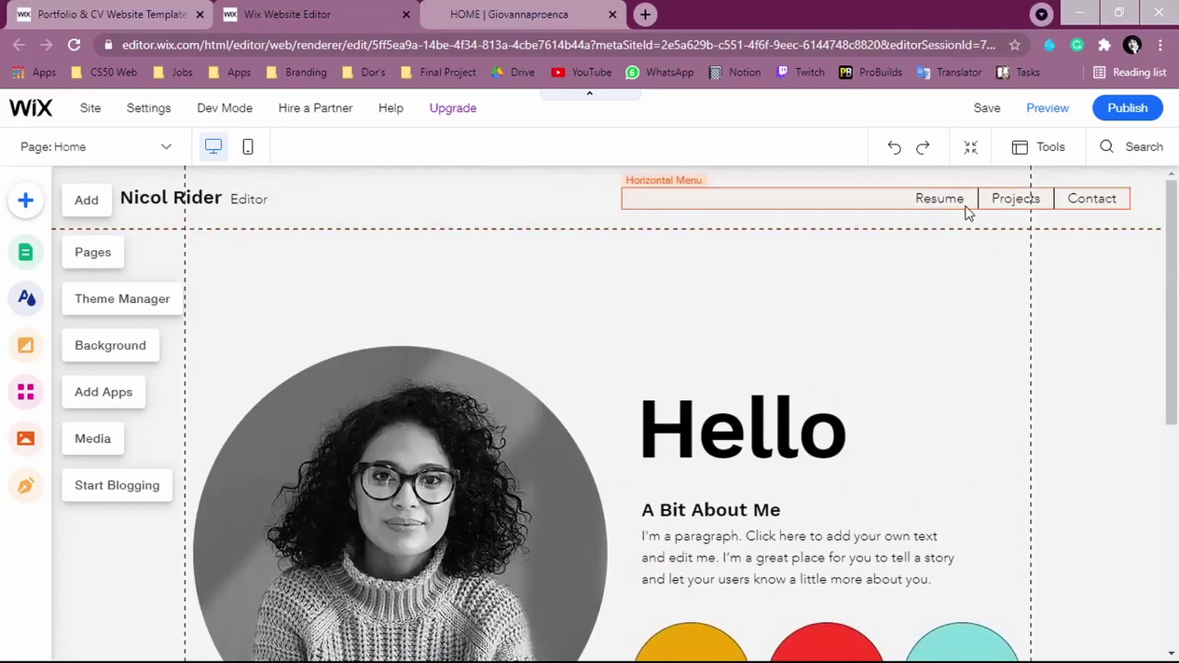
pyautogui.click(84, 156)
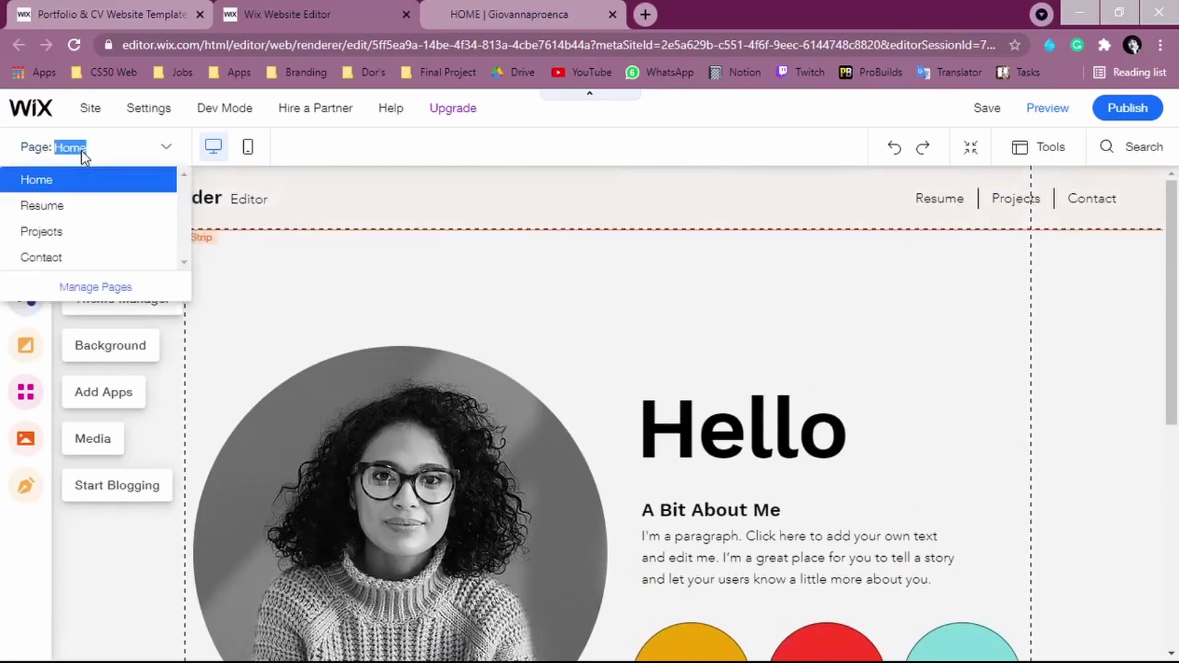
pyautogui.click(56, 212)
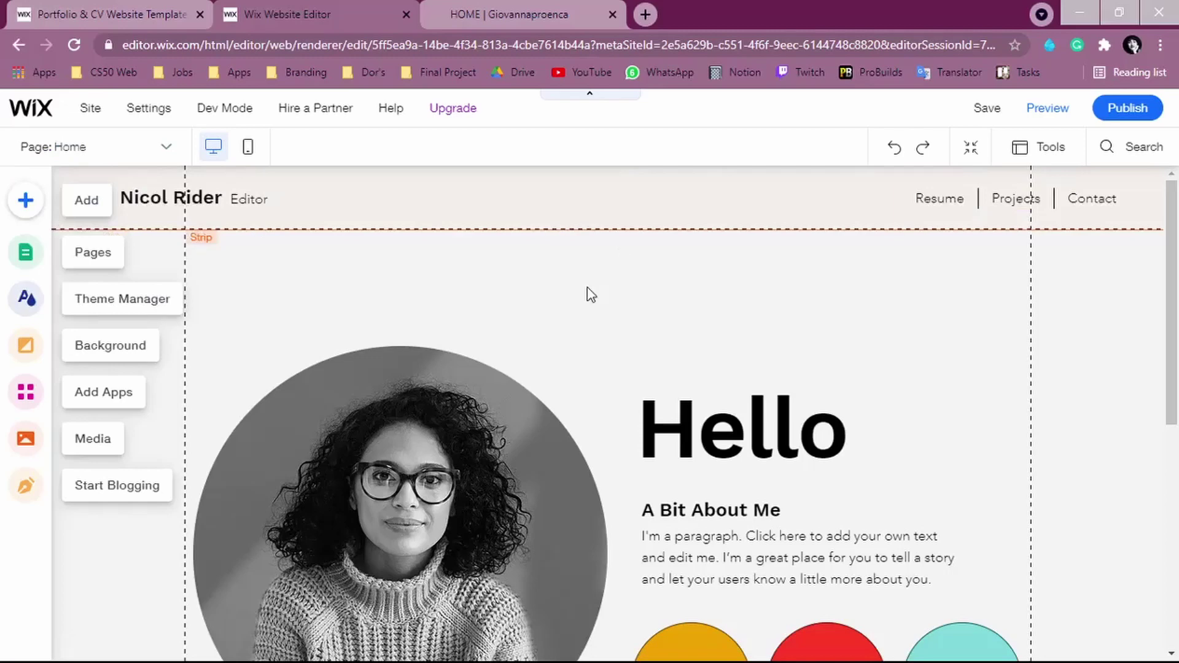
pyautogui.scroll(-4, 872, 318)
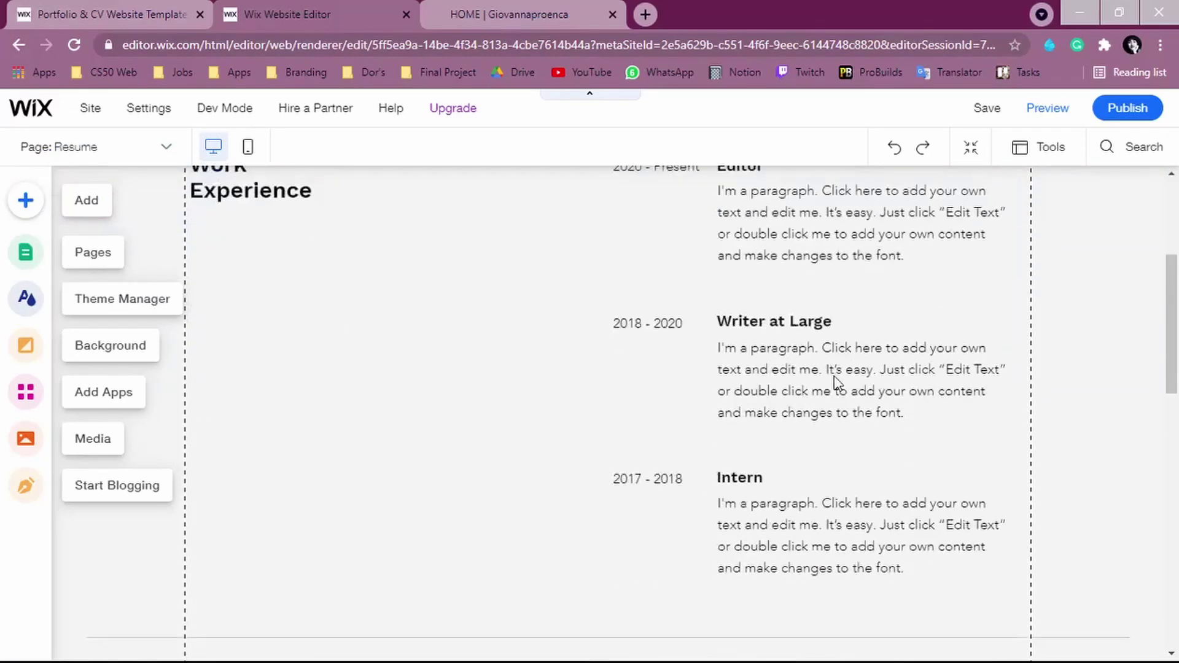
pyautogui.scroll(-15, 649, 319)
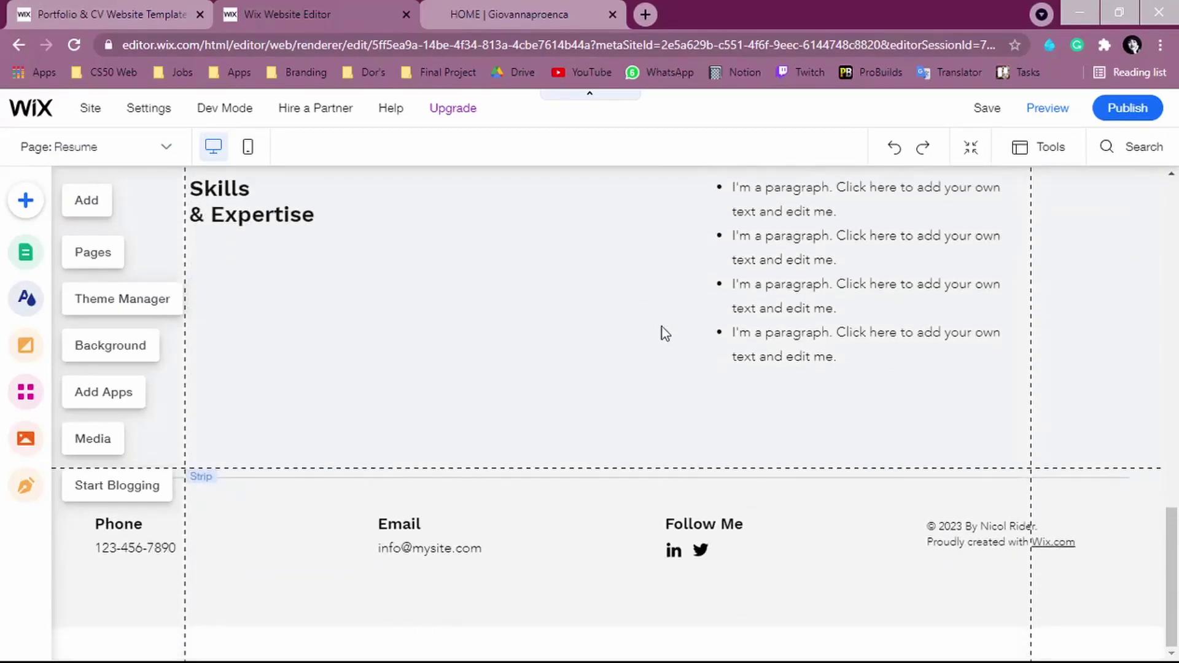
pyautogui.scroll(15, 661, 327)
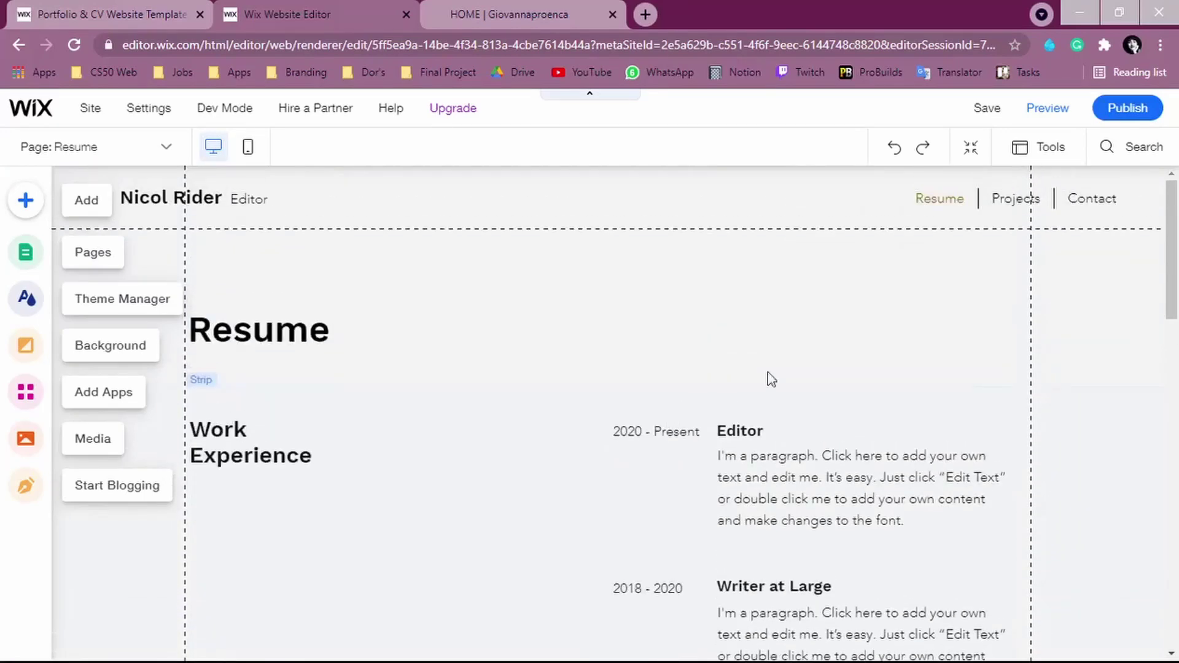
pyautogui.click(109, 149)
pyautogui.click(97, 236)
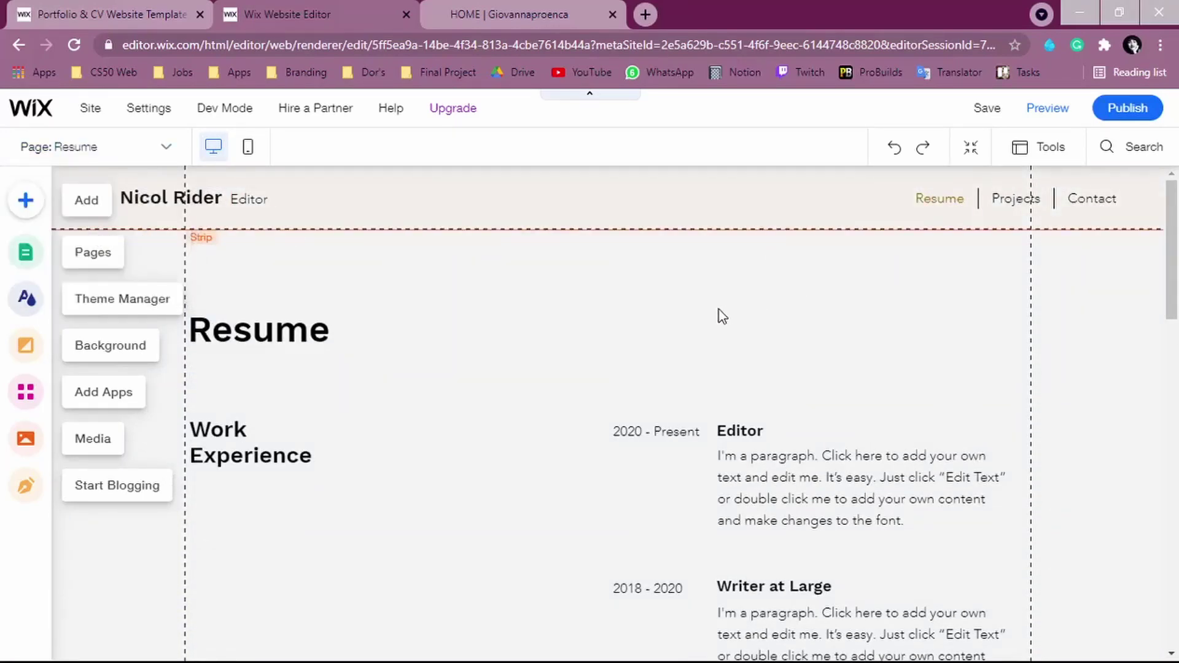
pyautogui.scroll(-3, 758, 278)
pyautogui.scroll(-2, 757, 277)
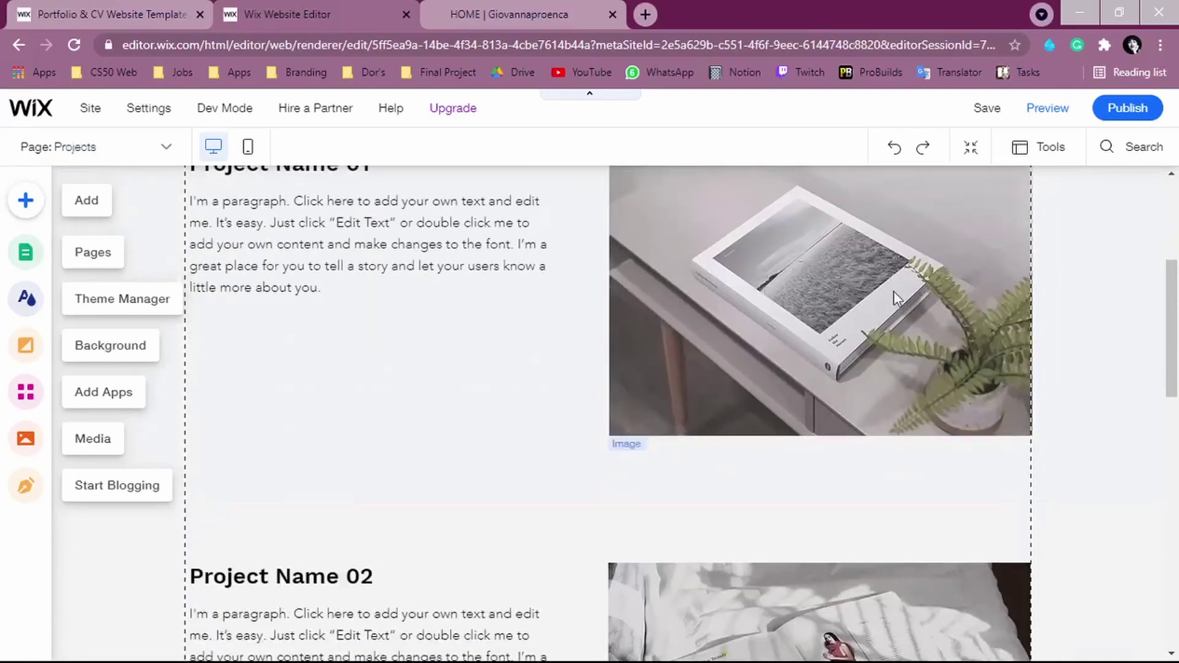
pyautogui.scroll(2, 746, 304)
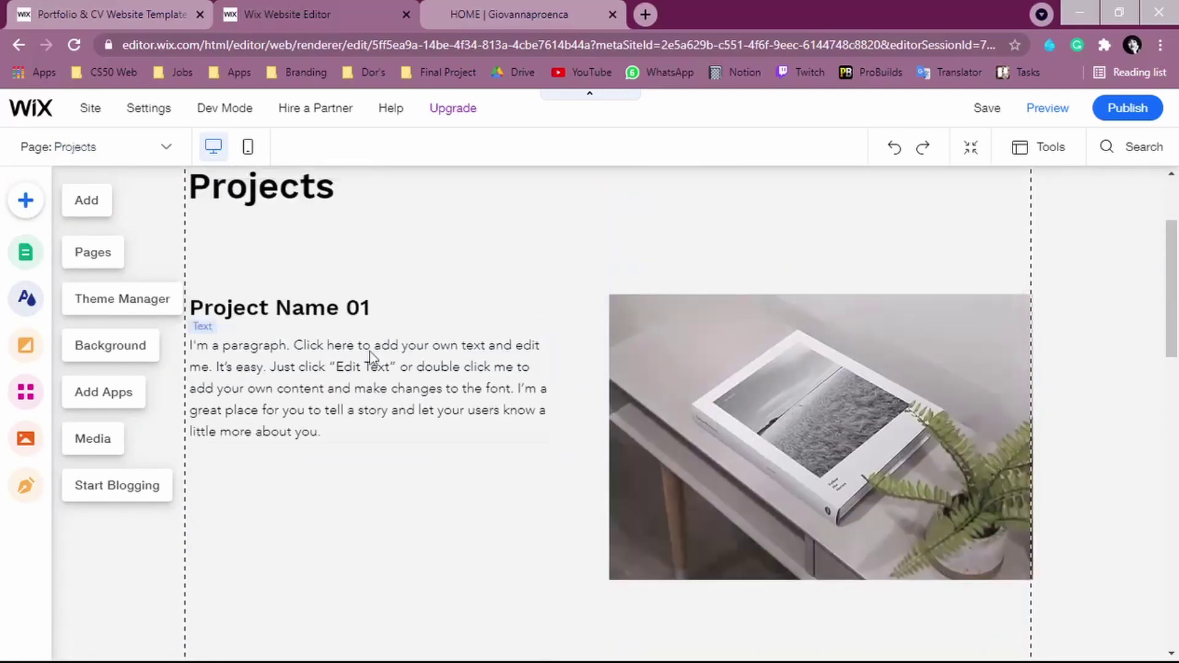
pyautogui.scroll(-15, 429, 332)
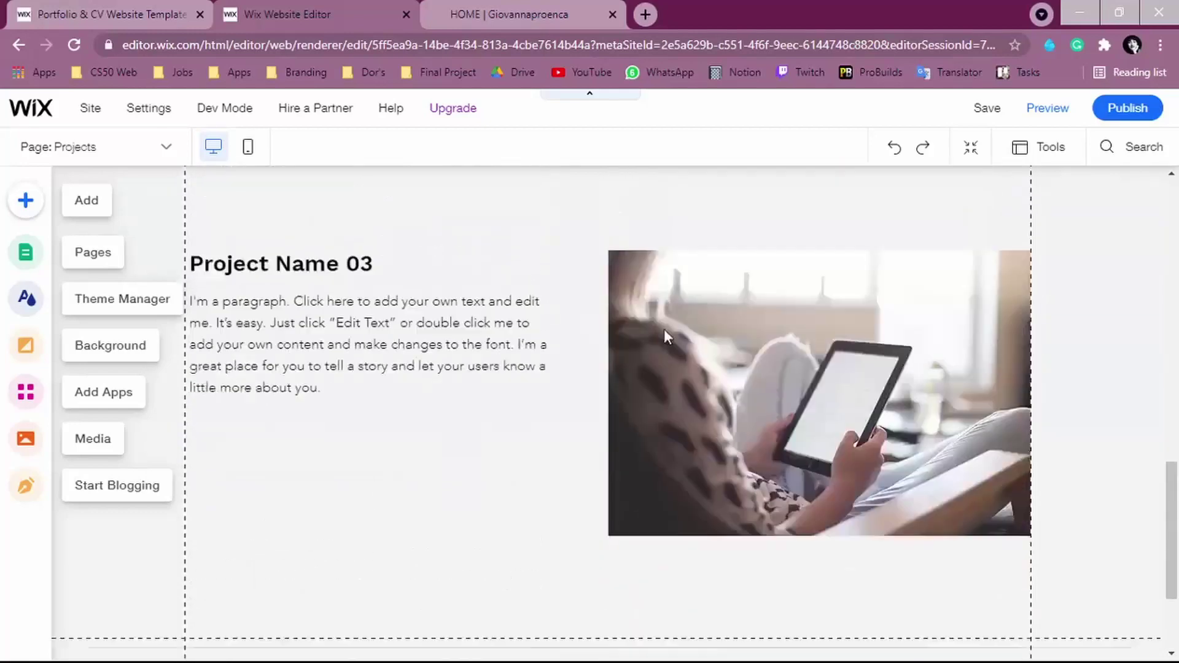
pyautogui.scroll(10, 627, 349)
pyautogui.click(116, 147)
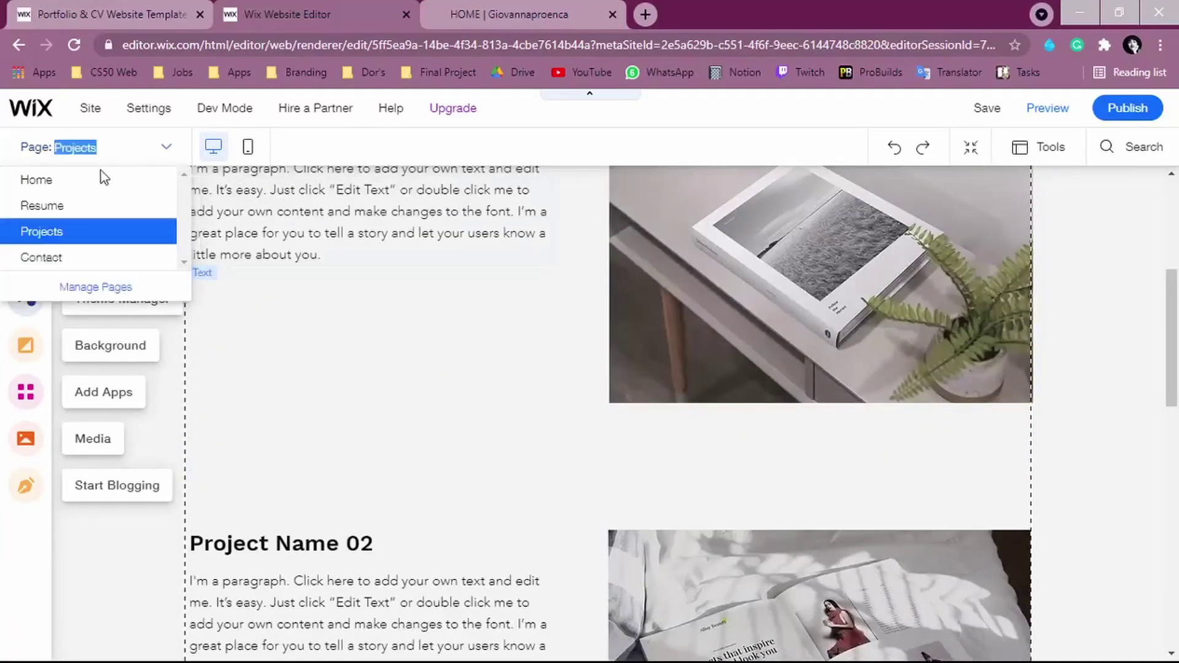
pyautogui.click(54, 182)
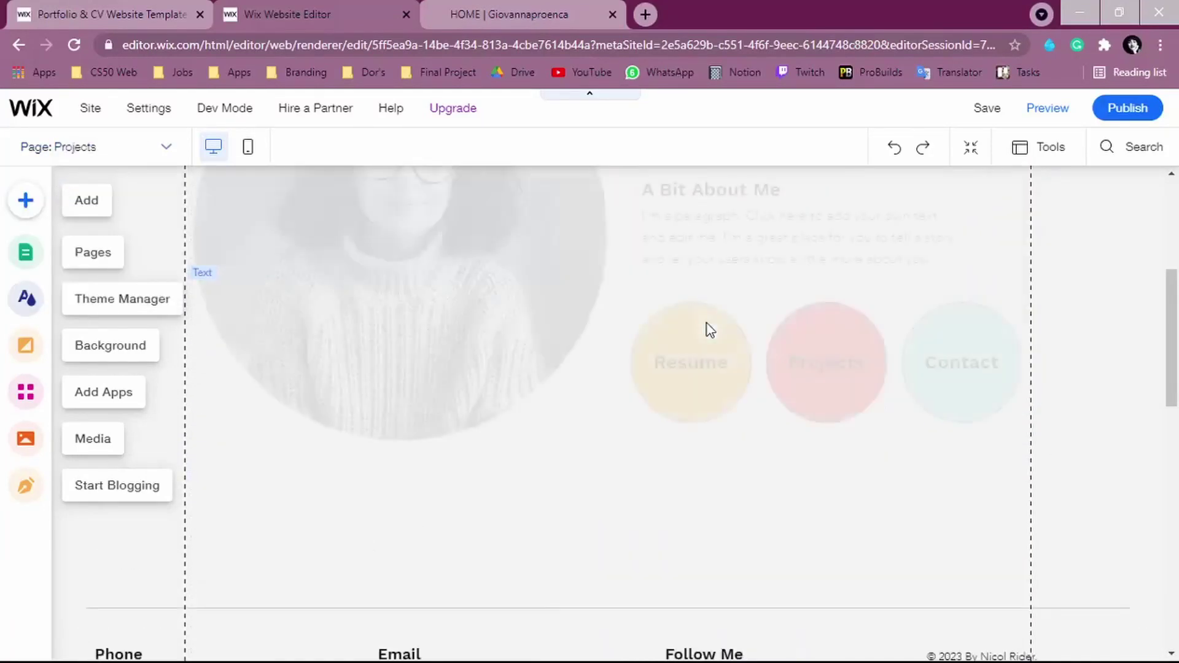
pyautogui.scroll(4, 485, 297)
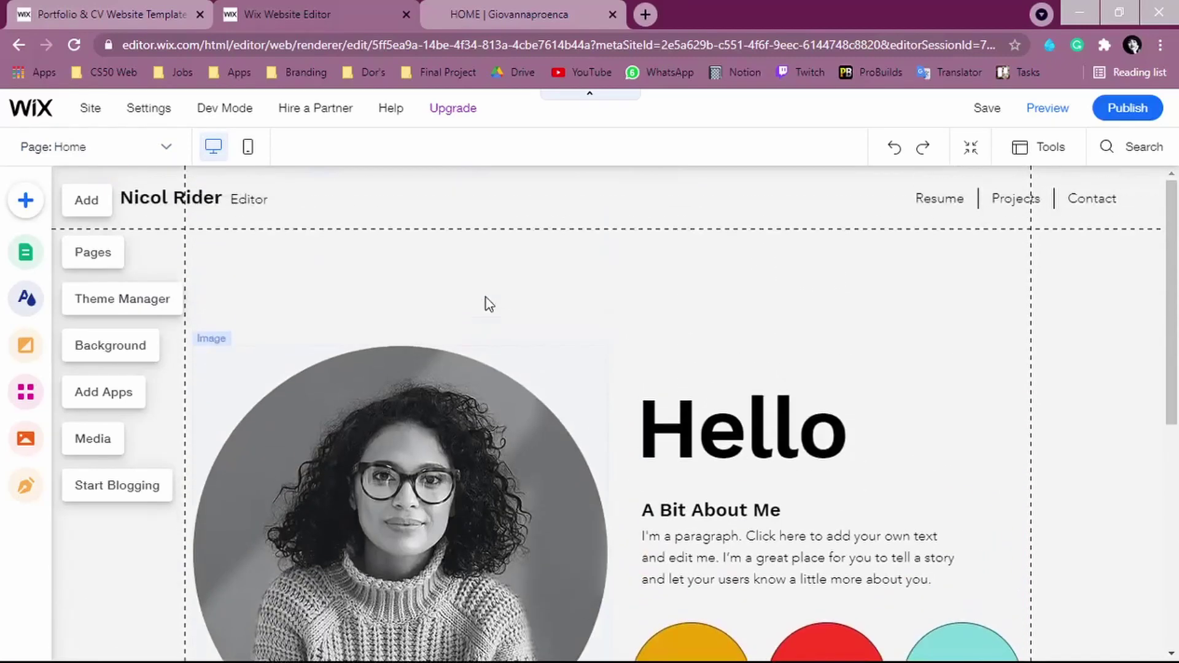
pyautogui.click(476, 23)
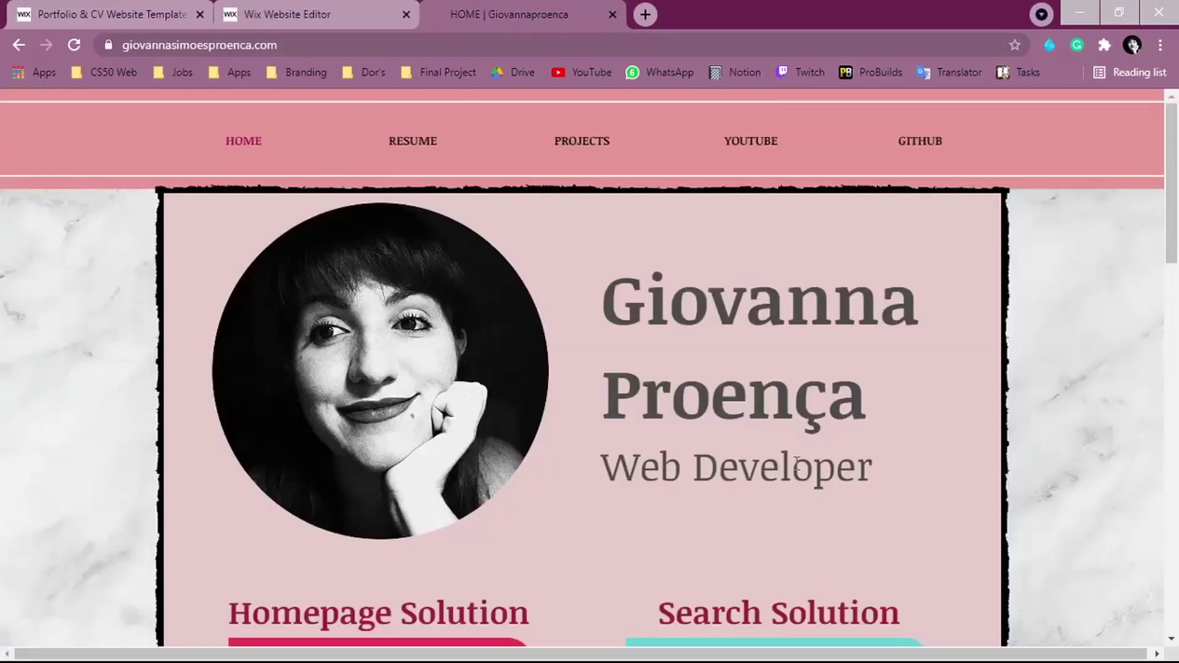
pyautogui.click(270, 17)
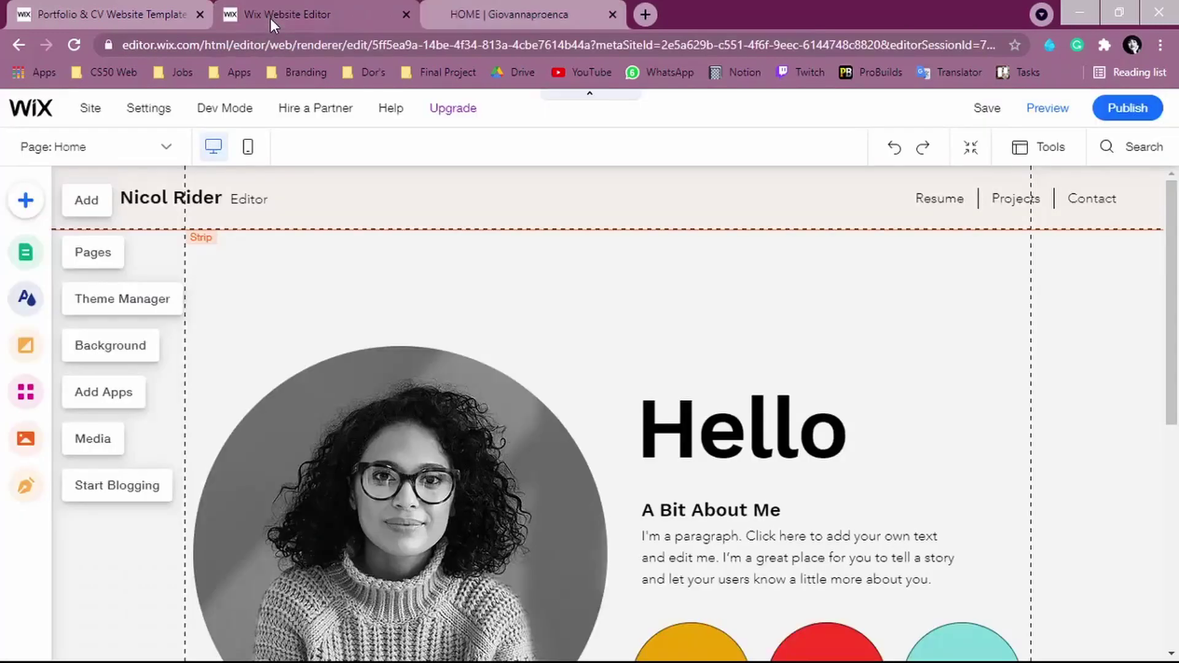
pyautogui.scroll(-2, 847, 346)
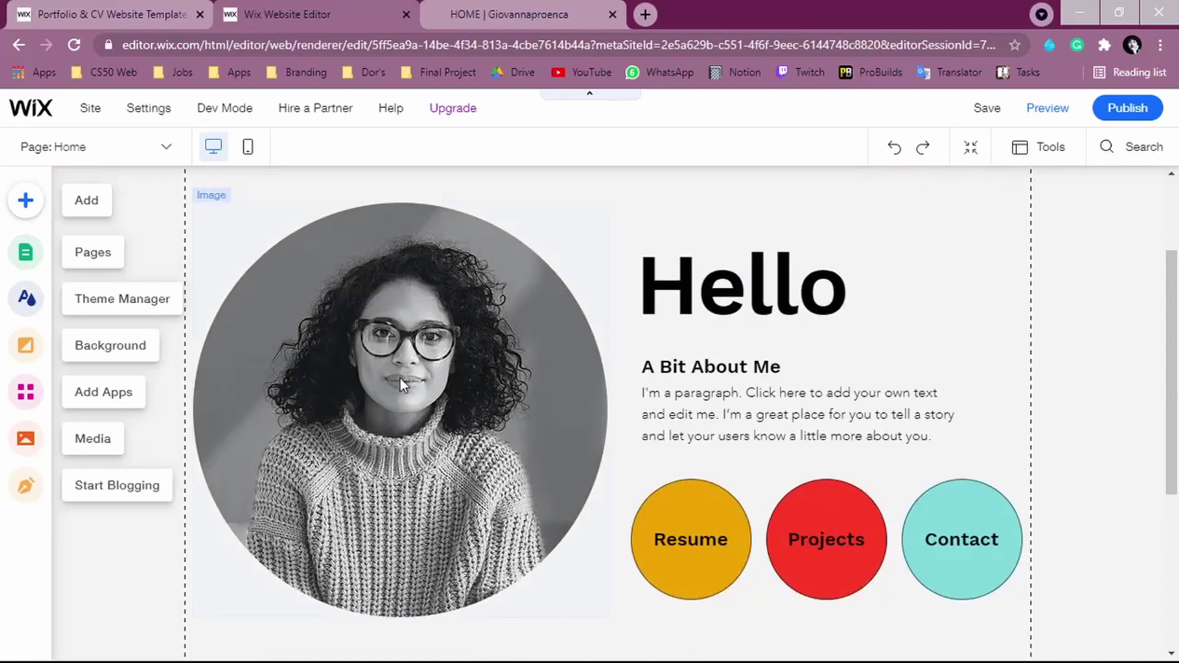
pyautogui.click(433, 359)
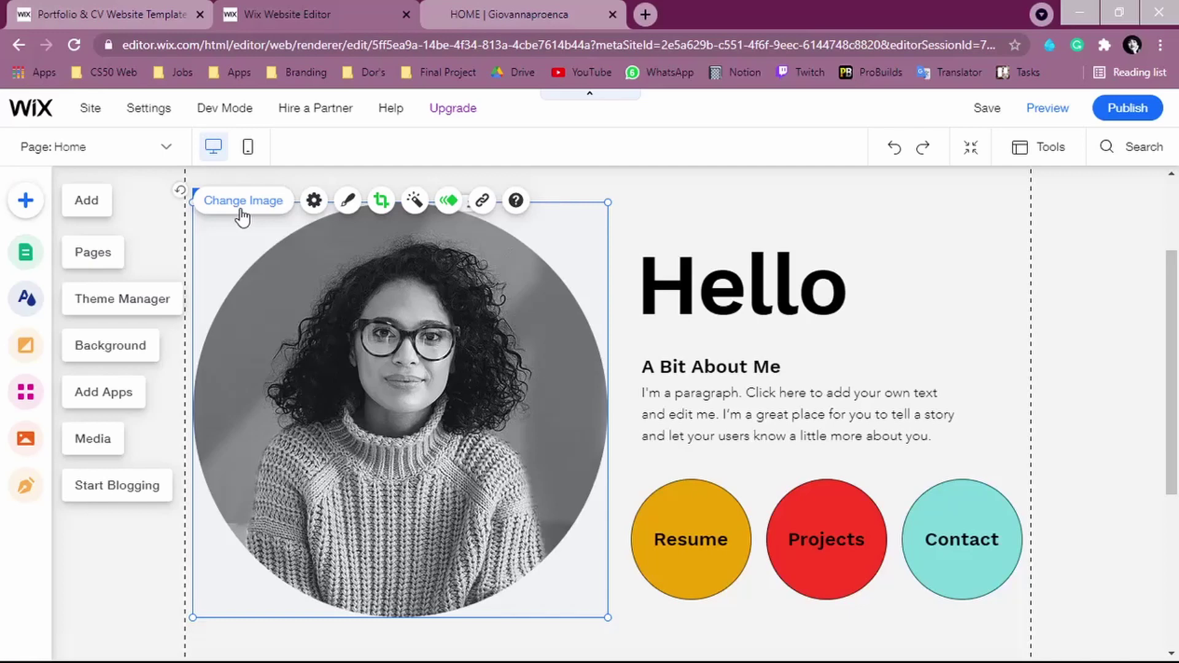
pyautogui.click(277, 200)
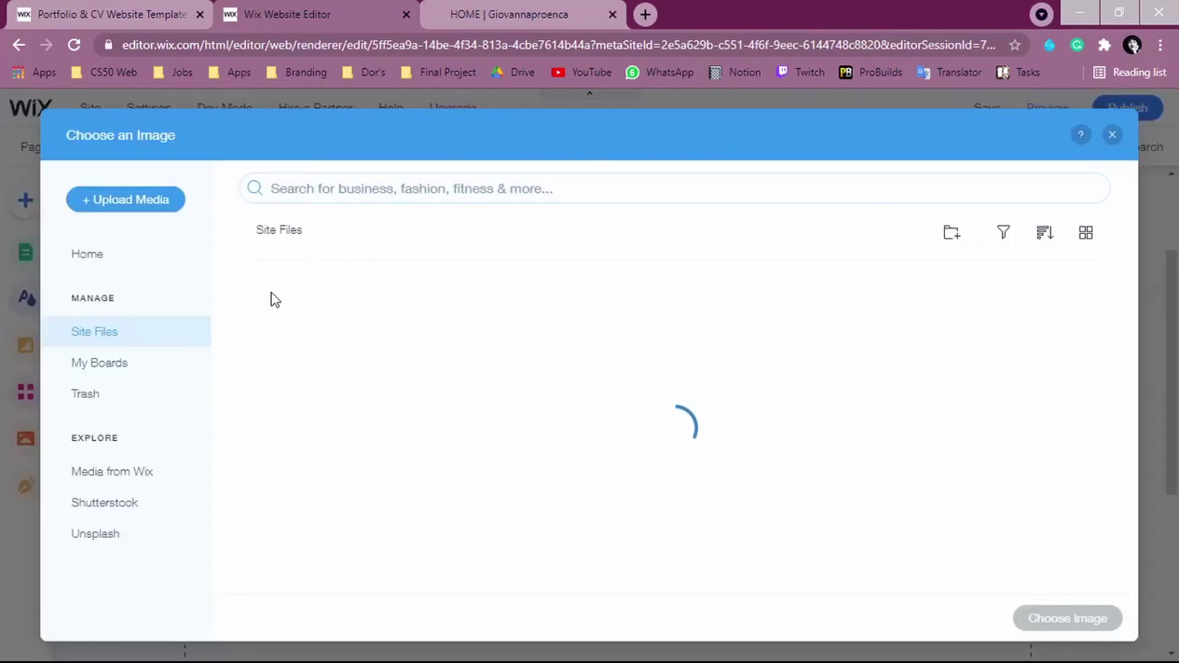
pyautogui.click(142, 203)
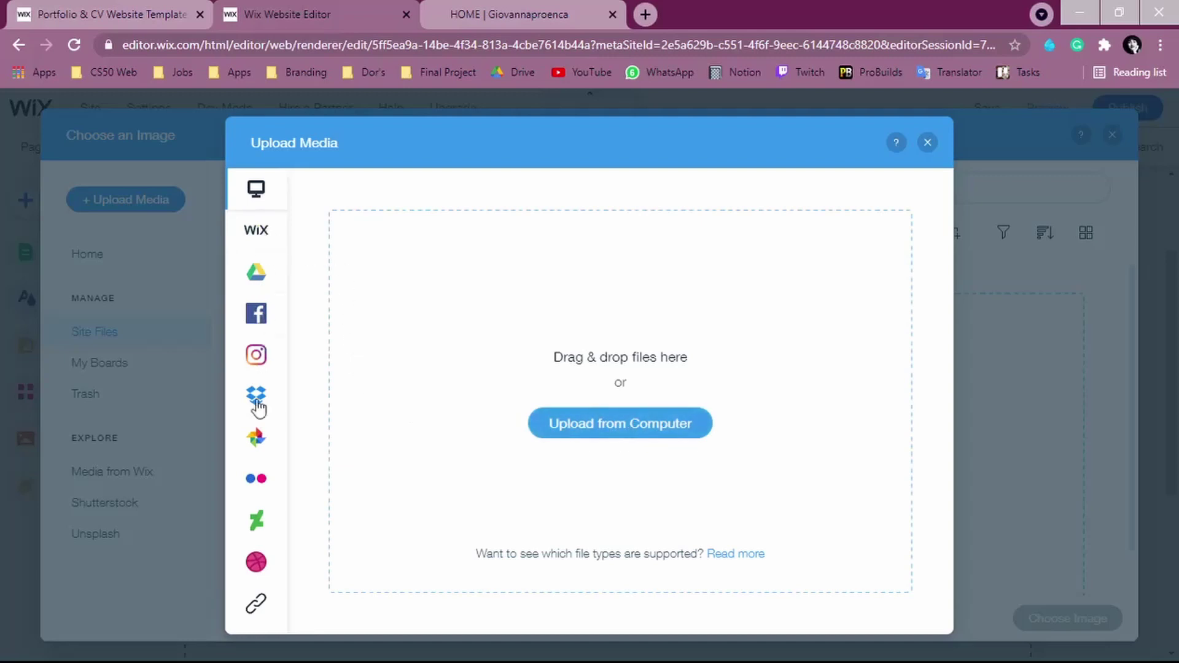
pyautogui.moveTo(277, 407)
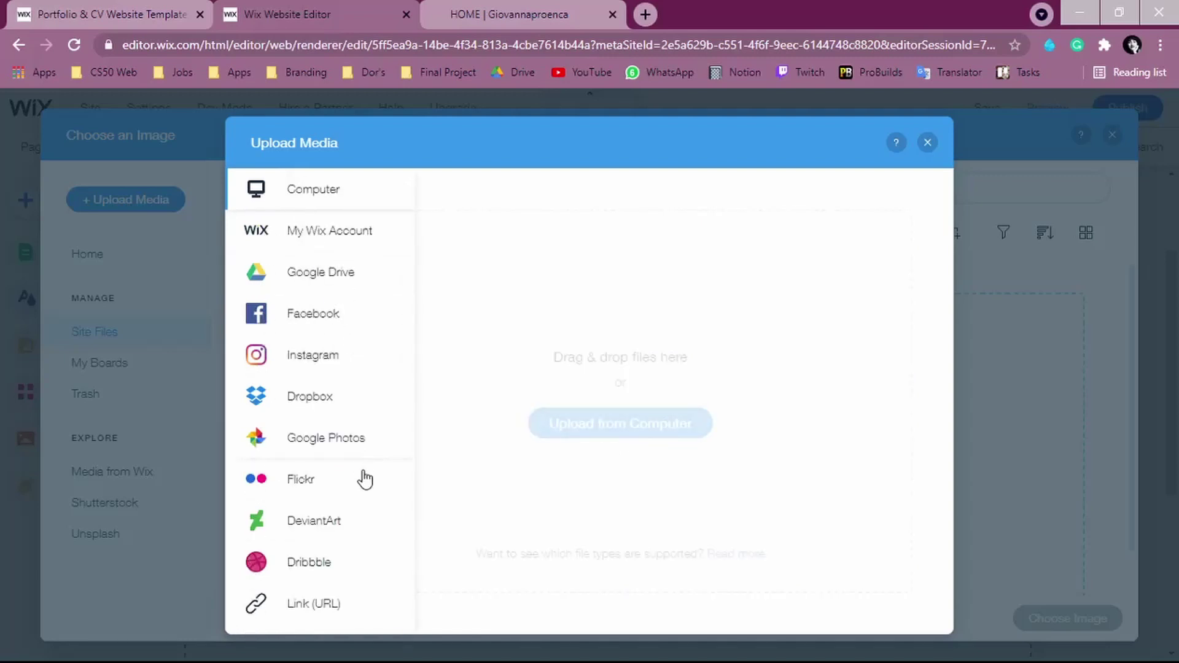
pyautogui.click(928, 143)
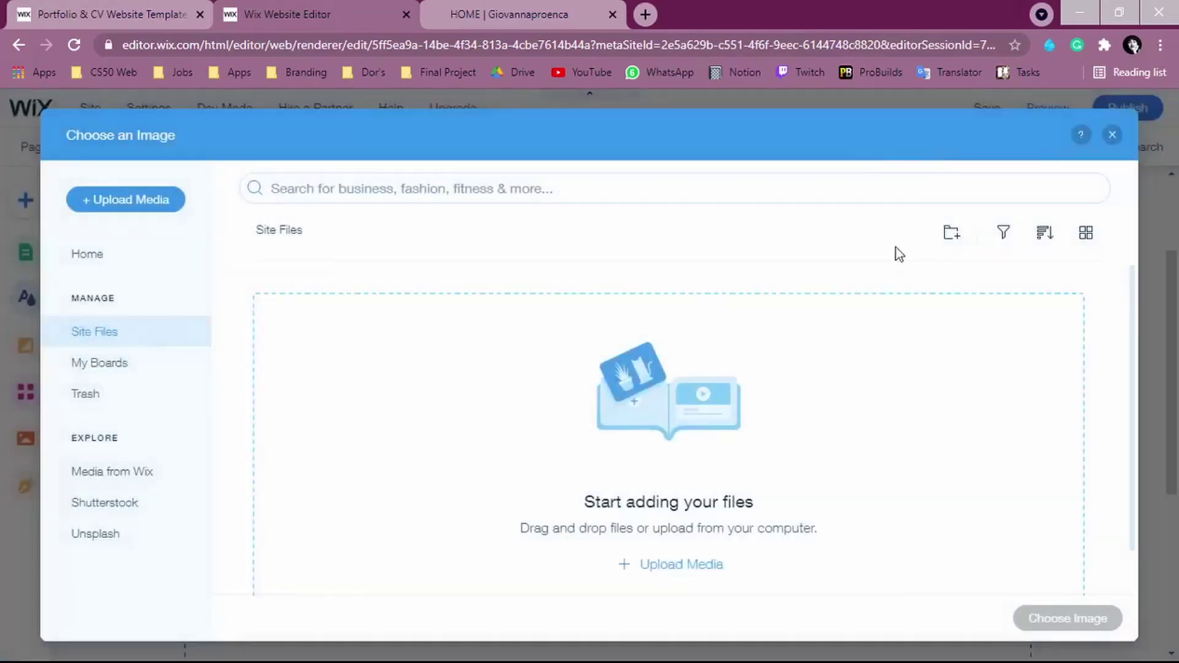
pyautogui.click(1113, 136)
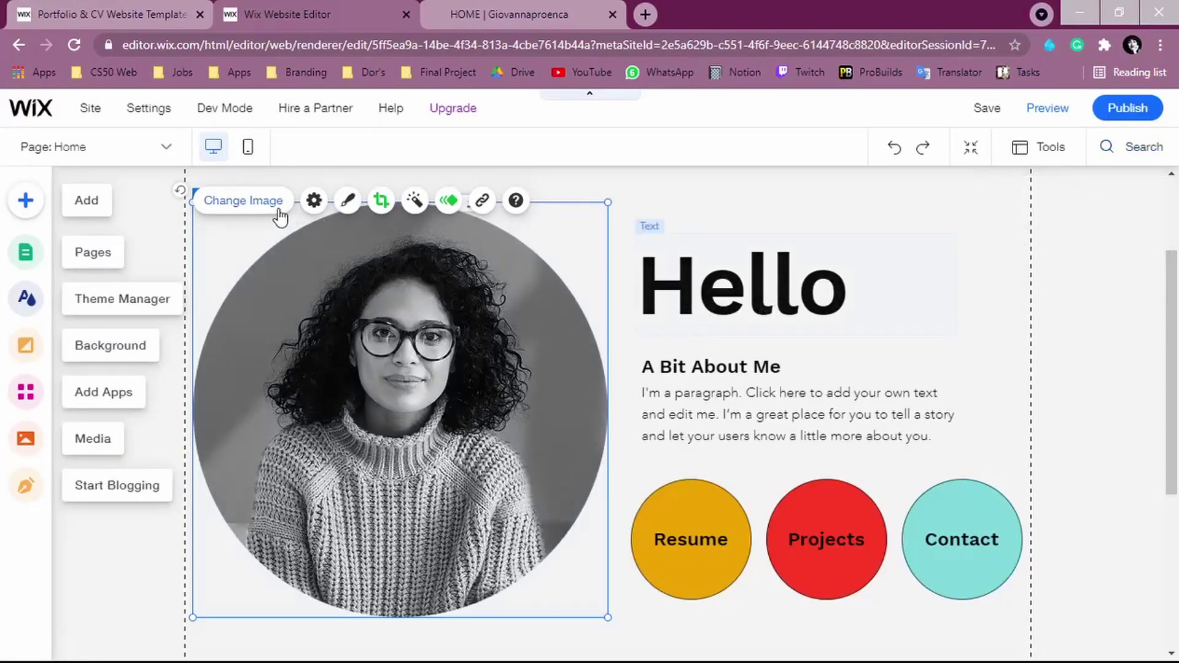
# - Replace the Hello heading text with the owner's full name at 81 px font size
pyautogui.click(778, 283)
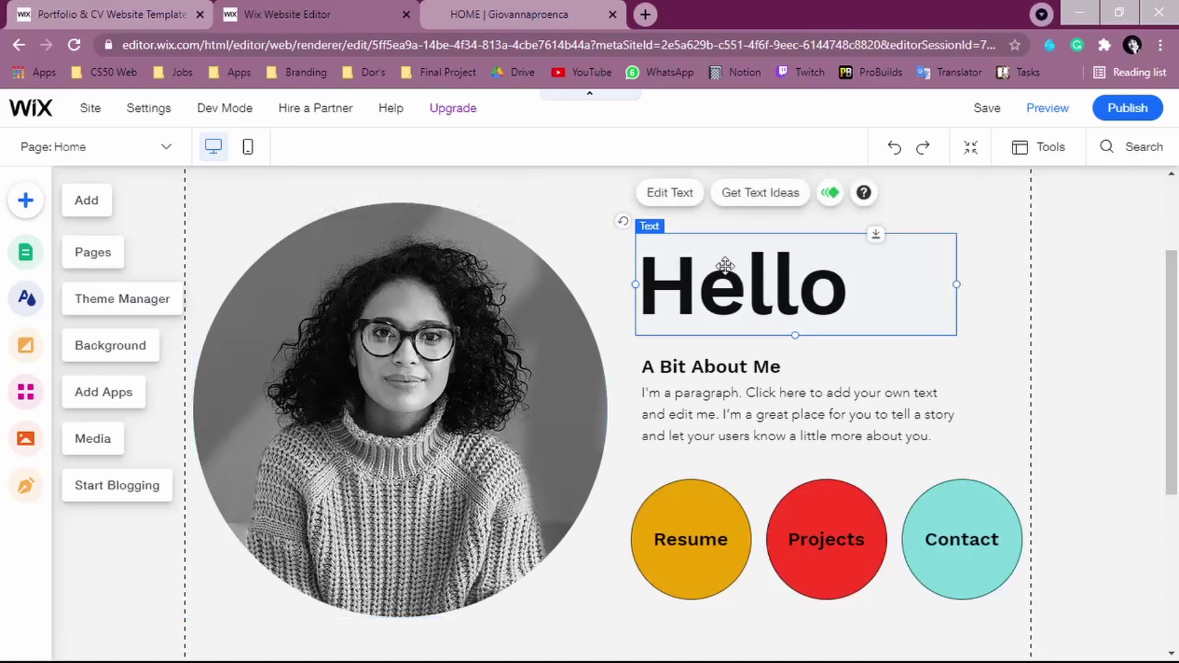
pyautogui.click(668, 206)
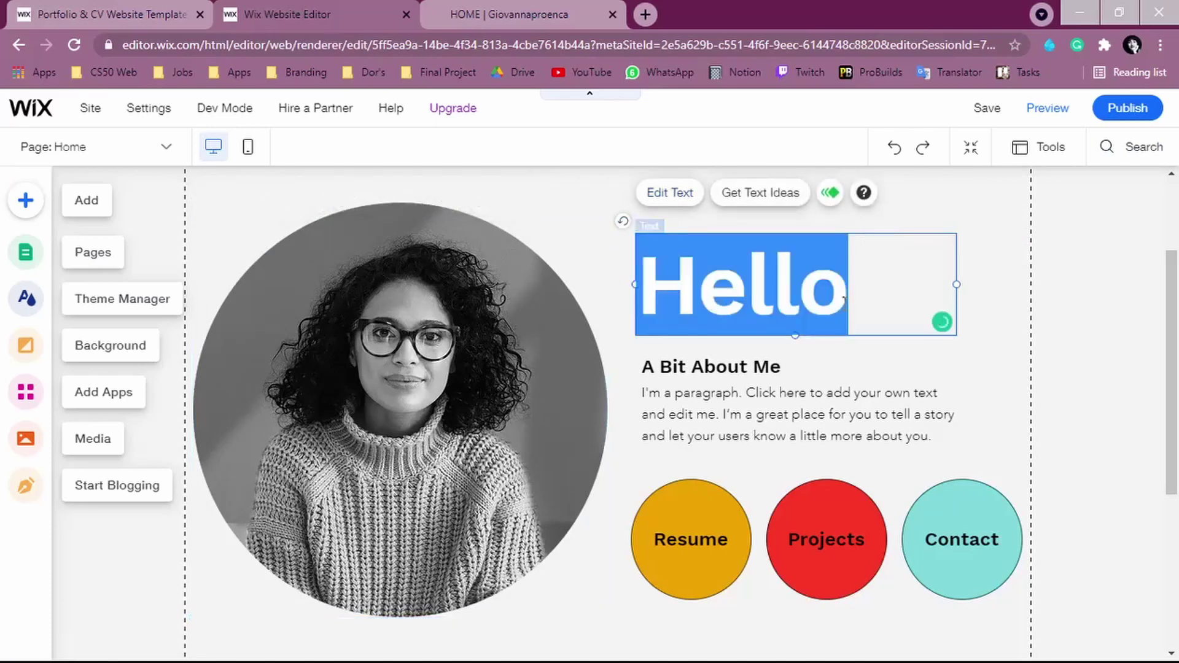
pyautogui.click(863, 289)
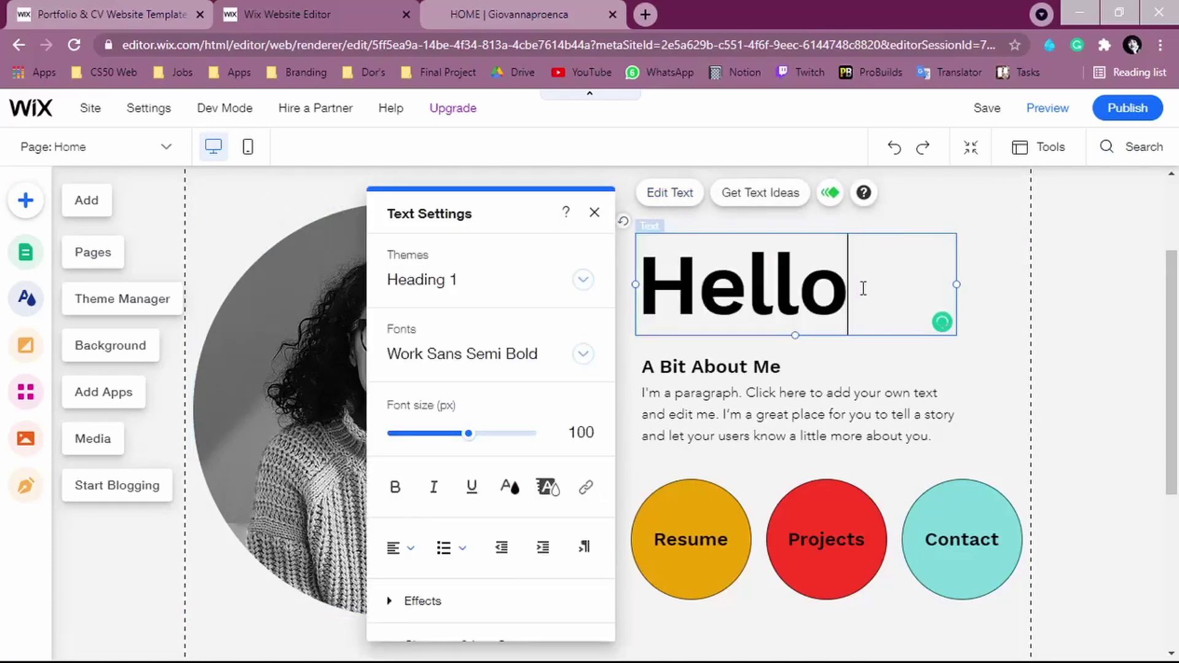
pyautogui.doubleClick(863, 289)
pyautogui.write('G')
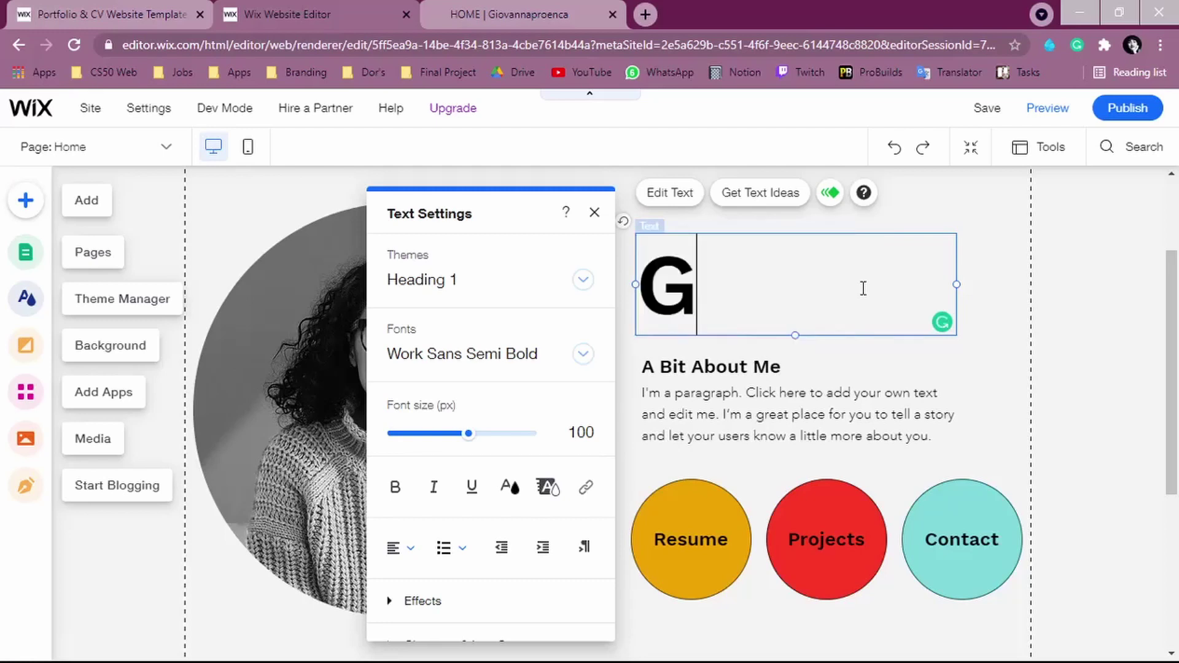
pyautogui.write('iovanna P')
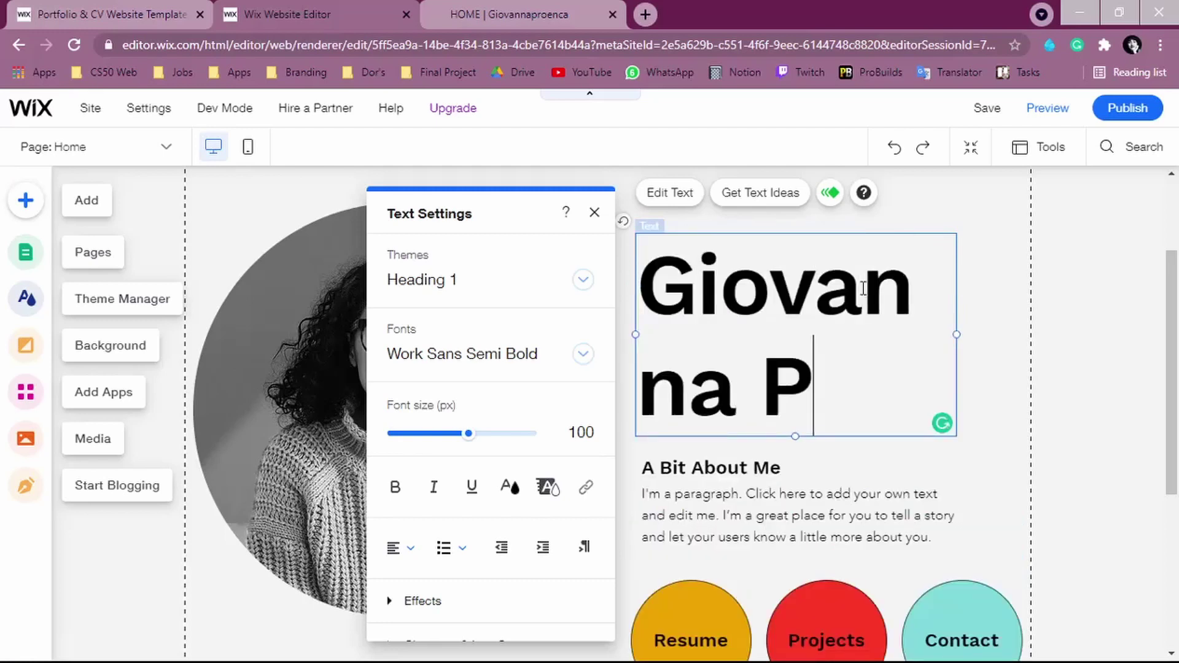
pyautogui.write('roença')
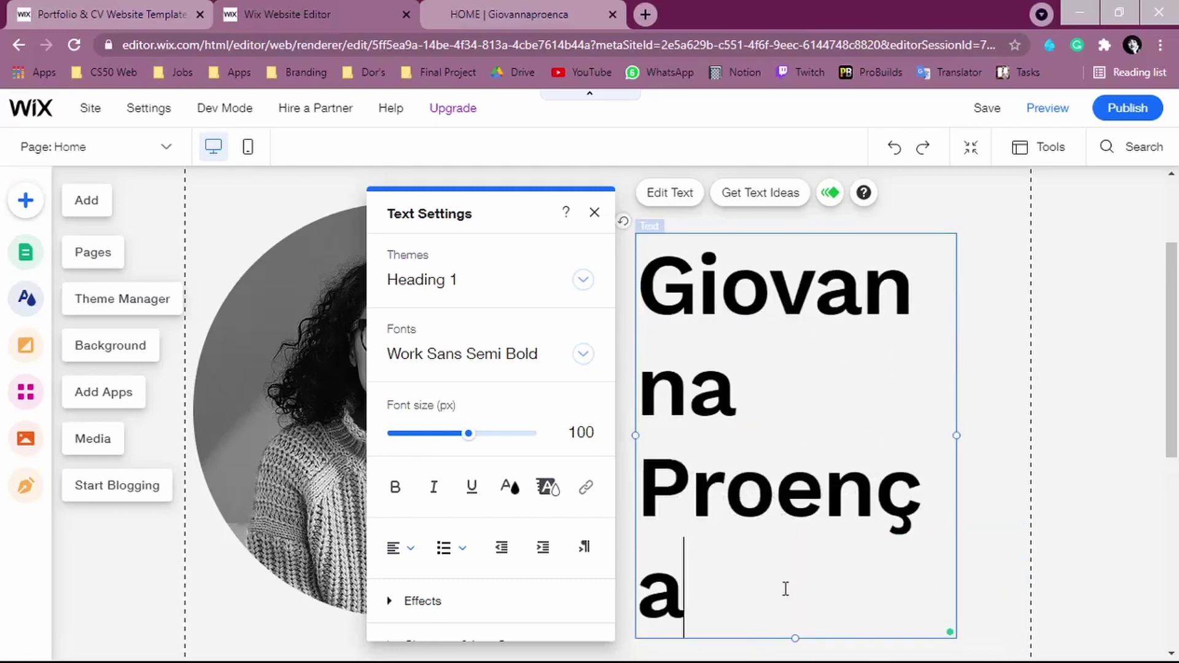
pyautogui.hotkey('ctrl', 'a')
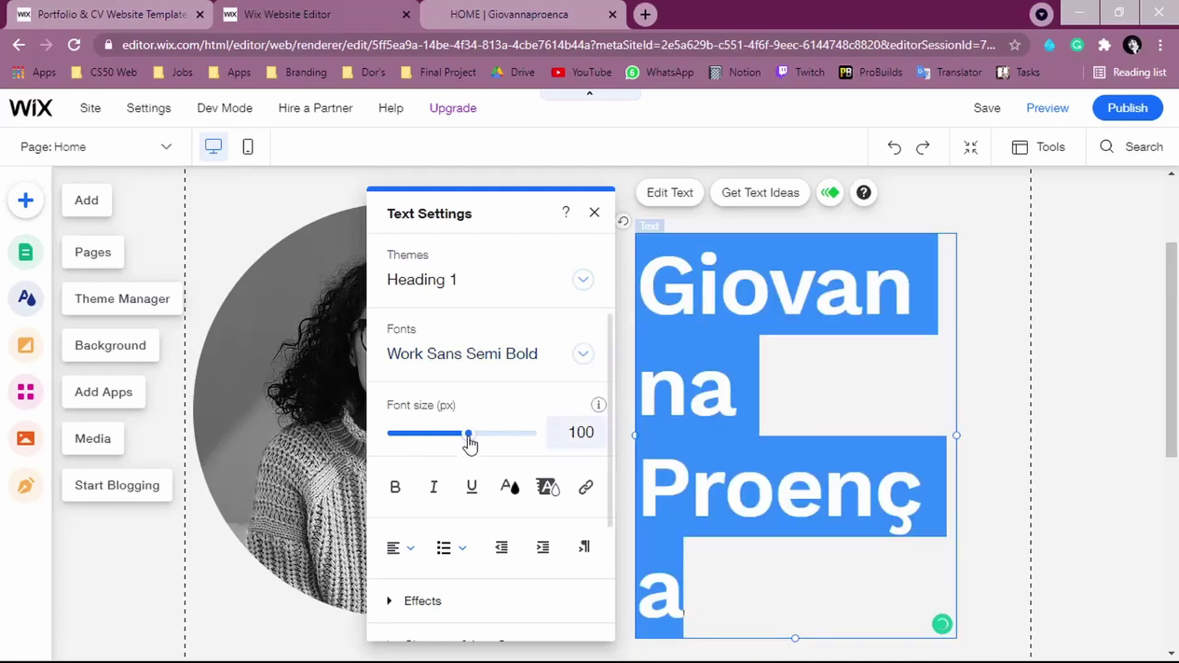
pyautogui.moveTo(470, 443); pyautogui.dragTo(455, 448)
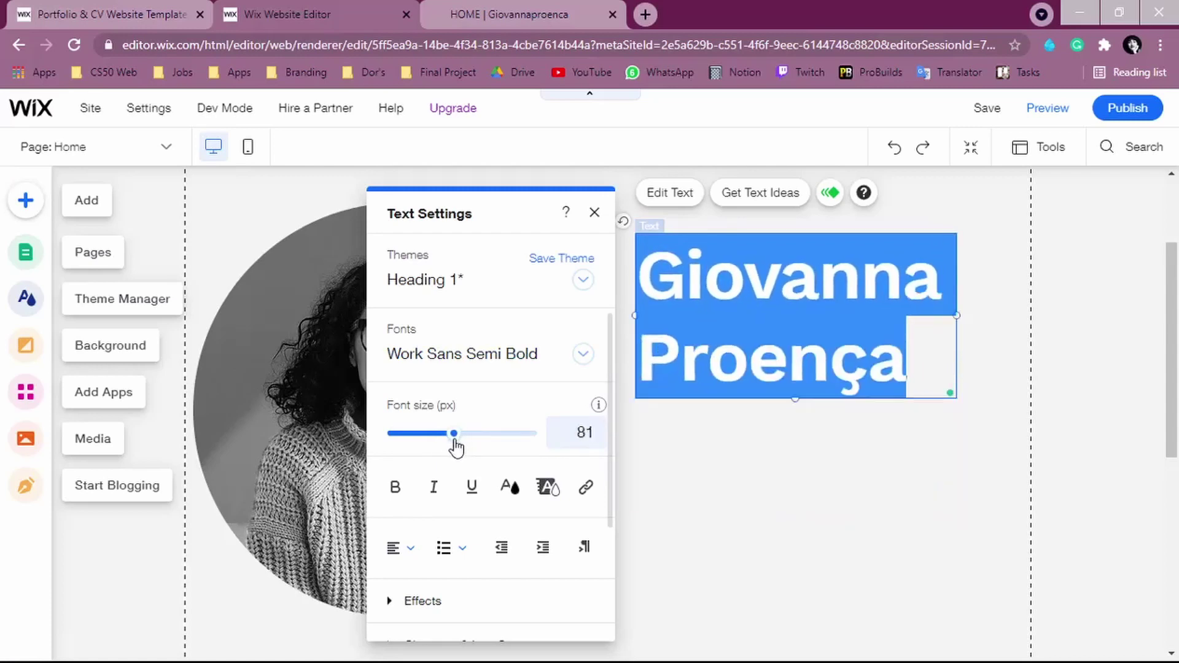
pyautogui.click(594, 213)
pyautogui.scroll(-5, 799, 452)
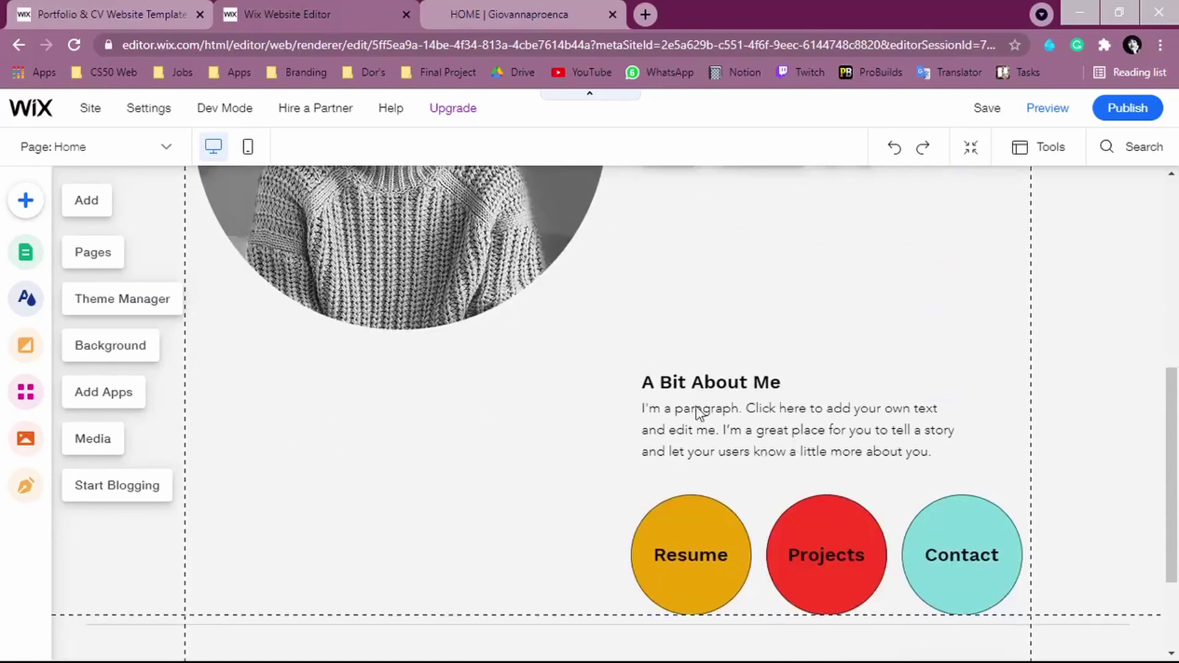
# - Check the Web Developer subtitle on the live site, then select the editor's A Bit About Me heading
pyautogui.click(742, 391)
pyautogui.click(503, 25)
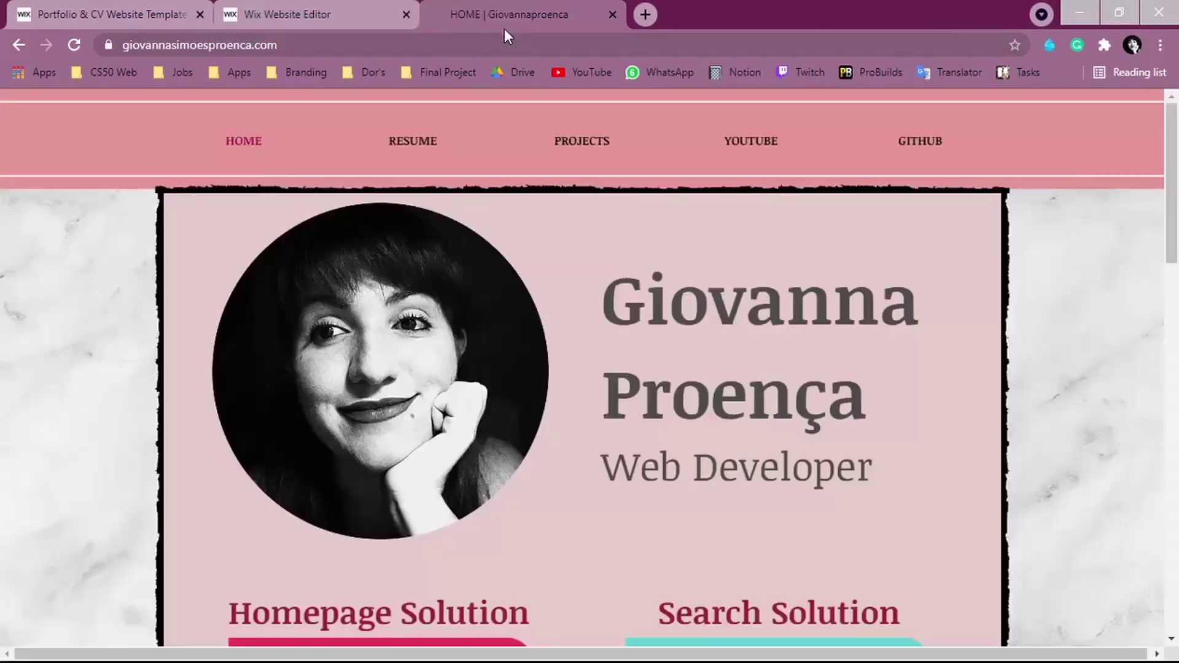
pyautogui.moveTo(614, 466); pyautogui.dragTo(871, 475)
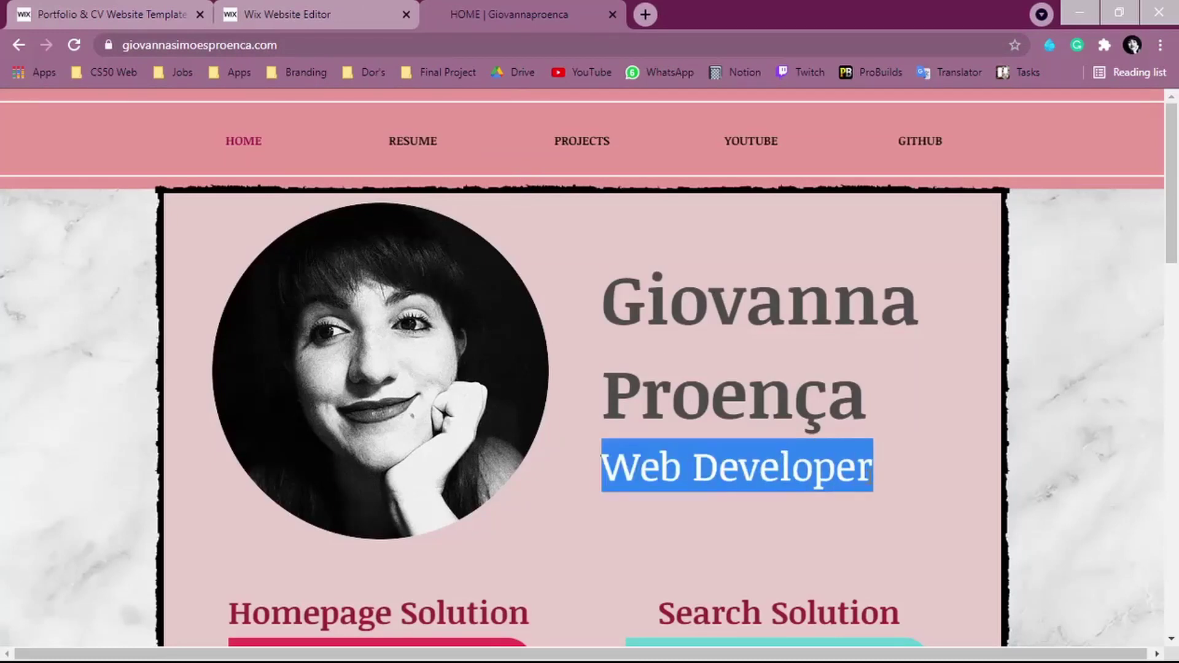
pyautogui.click(274, 20)
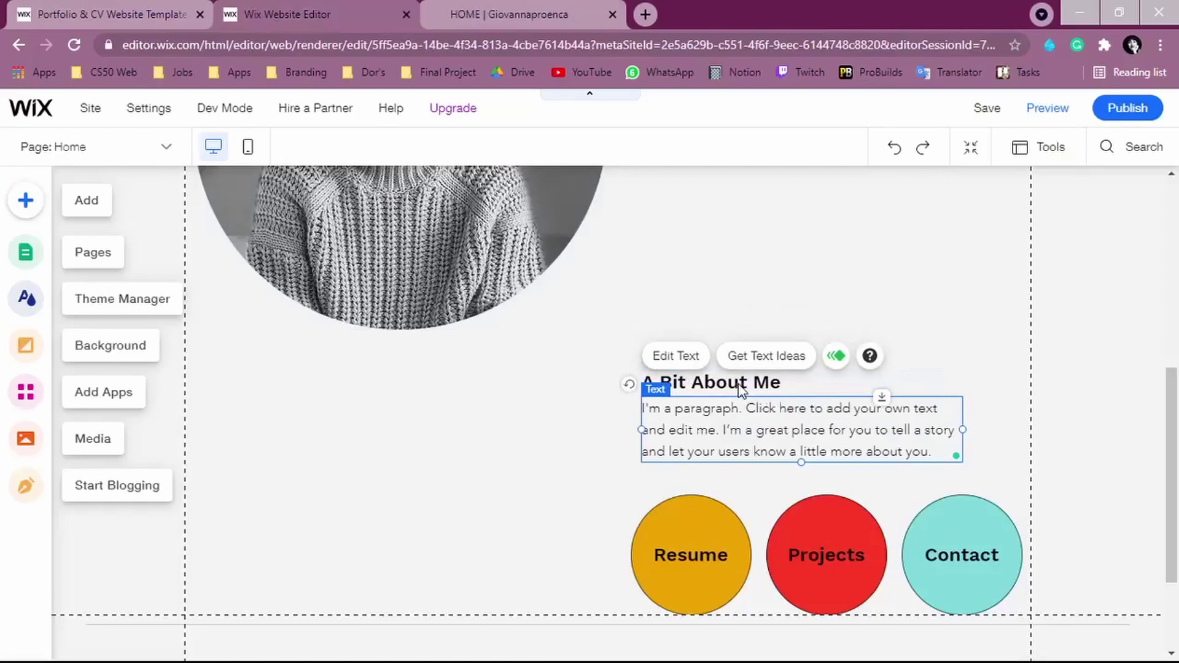
pyautogui.click(772, 381)
# - Move the A Bit About Me heading under the name and retype it as Web Developer
pyautogui.moveTo(771, 381); pyautogui.dragTo(769, 194)
pyautogui.scroll(5, 758, 288)
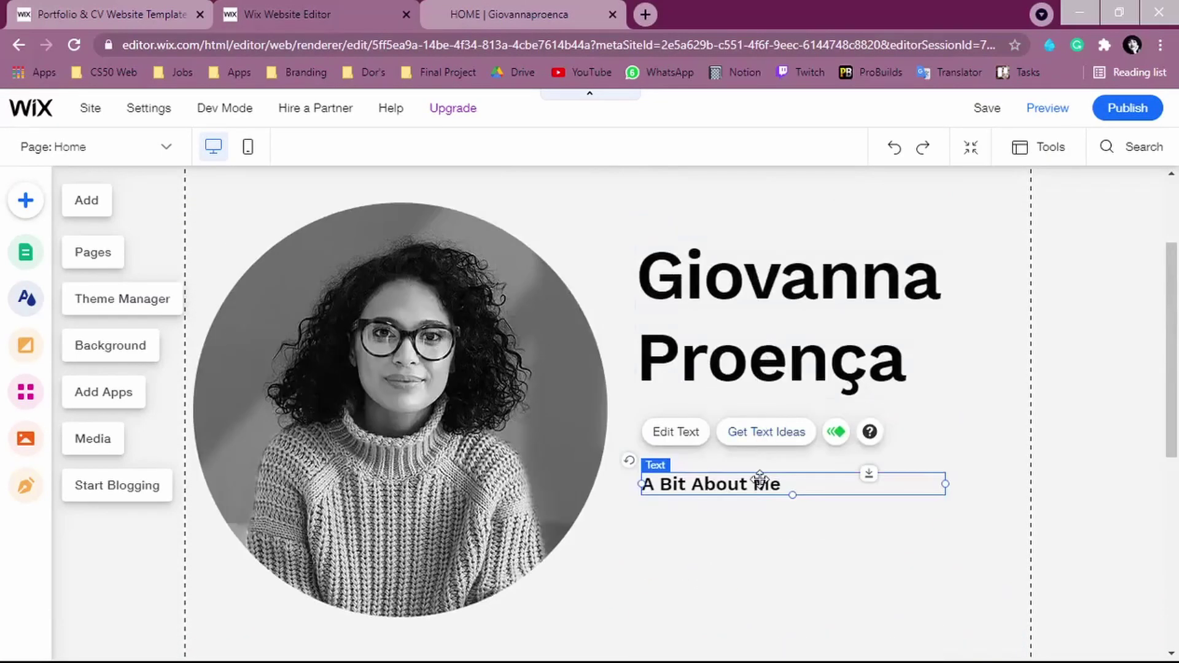
pyautogui.moveTo(760, 482); pyautogui.dragTo(650, 447)
pyautogui.doubleClick(791, 440)
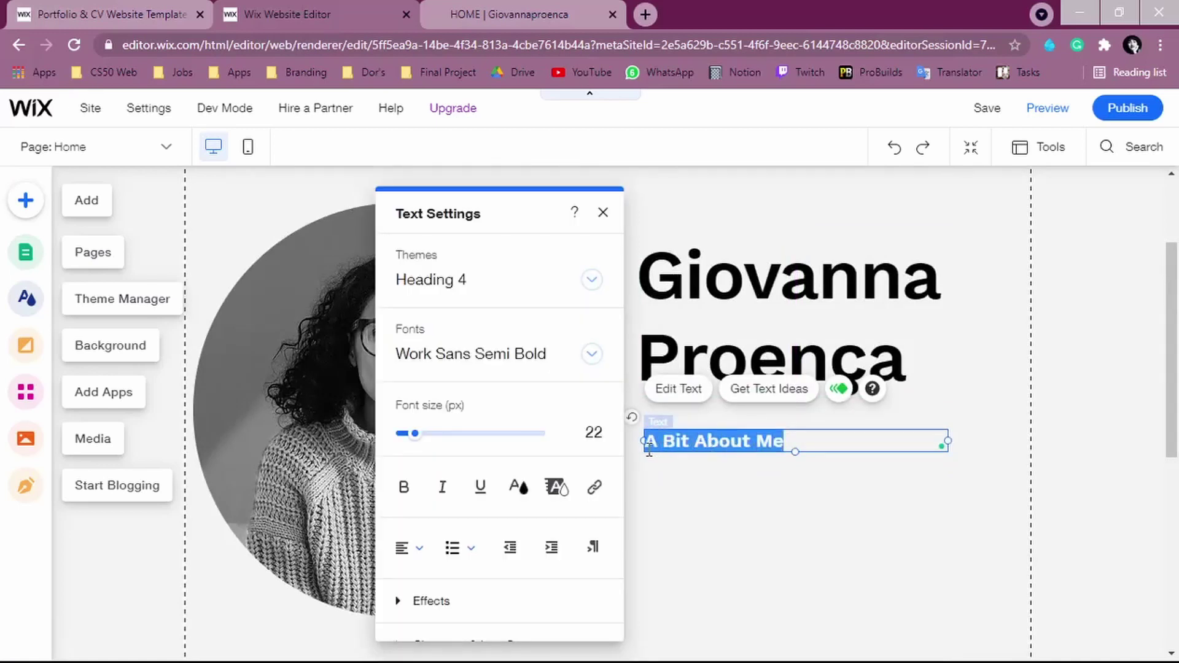
pyautogui.write('Web Developer')
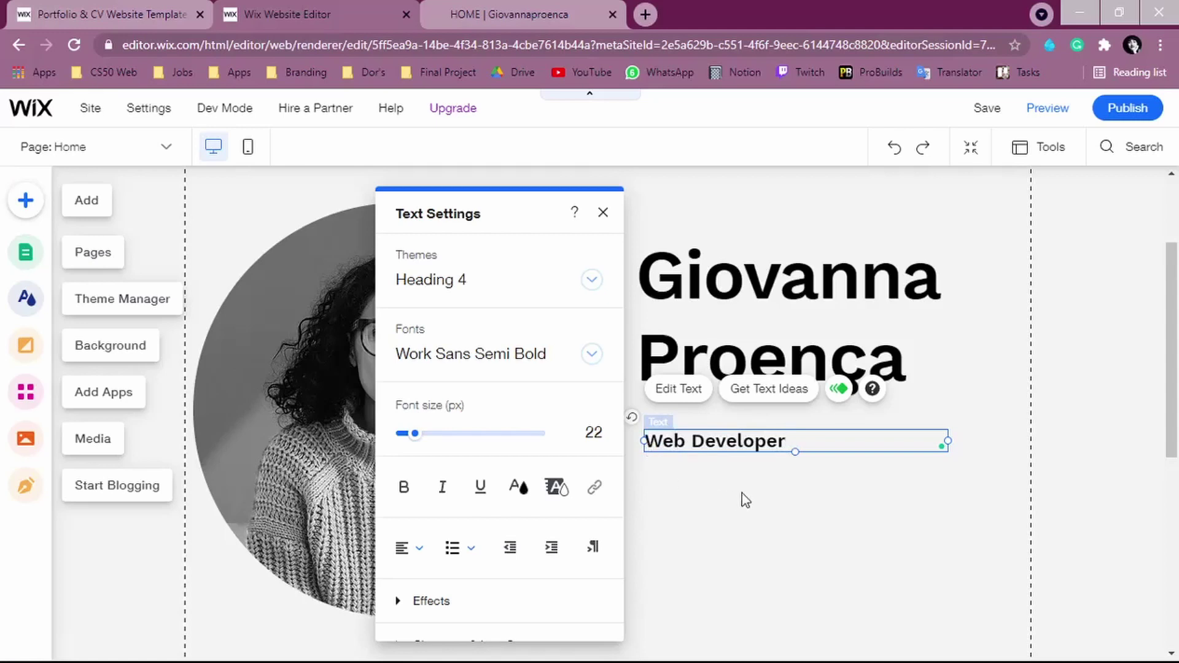
pyautogui.click(742, 493)
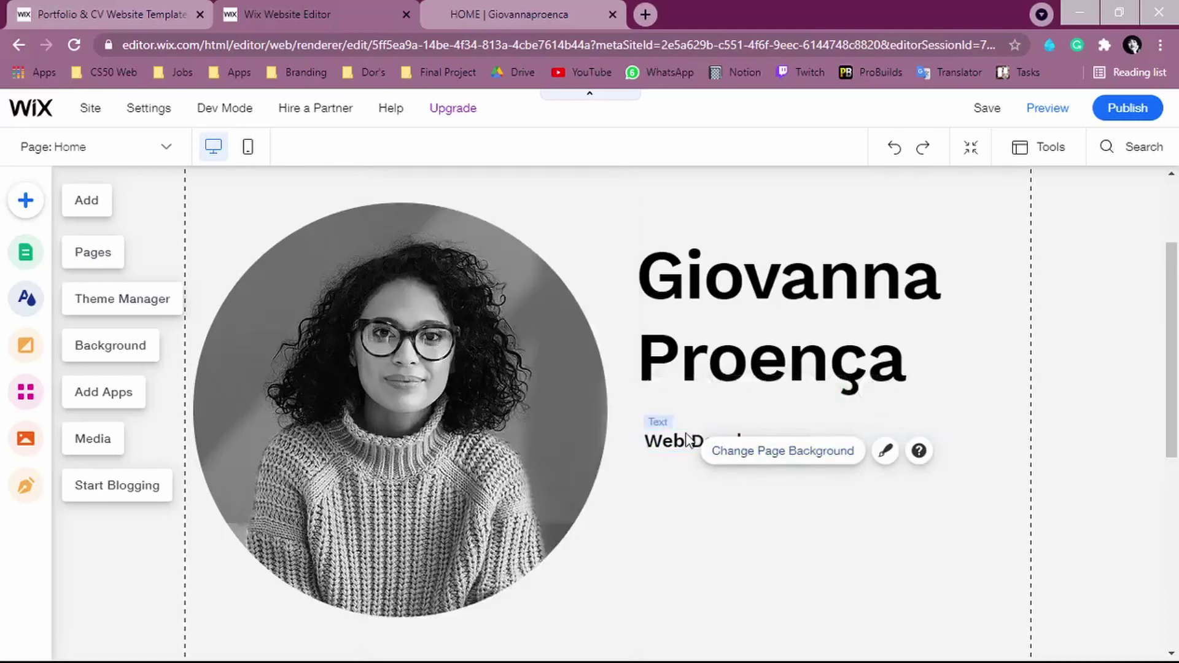
pyautogui.click(745, 442)
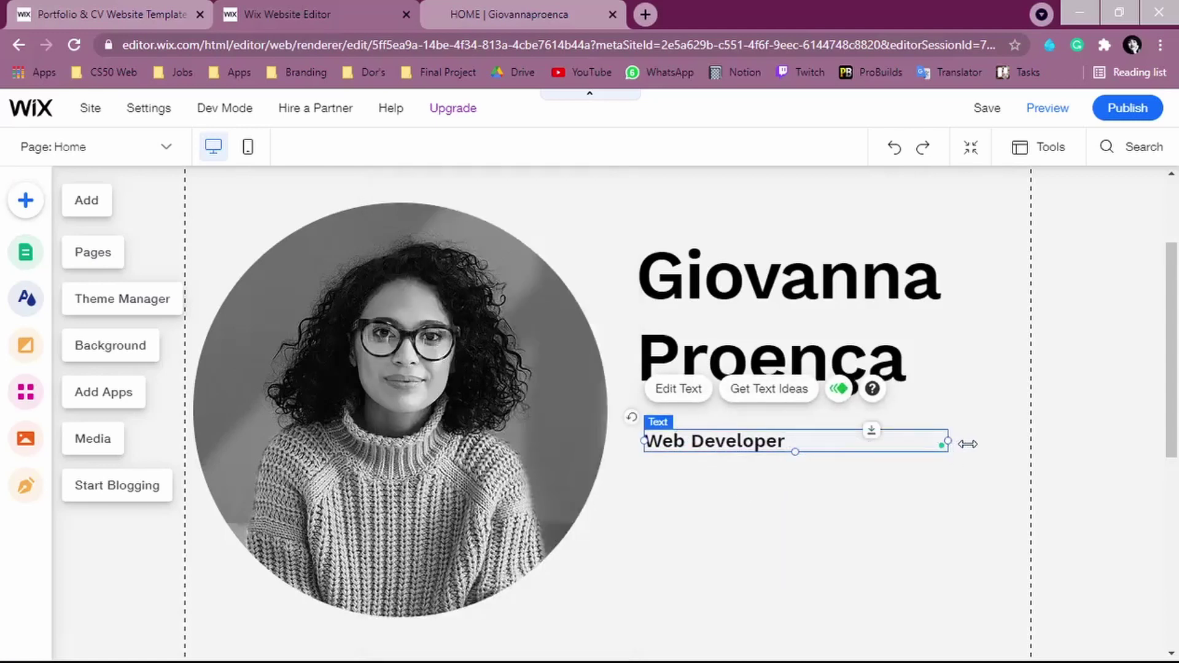
pyautogui.moveTo(968, 444); pyautogui.dragTo(805, 443)
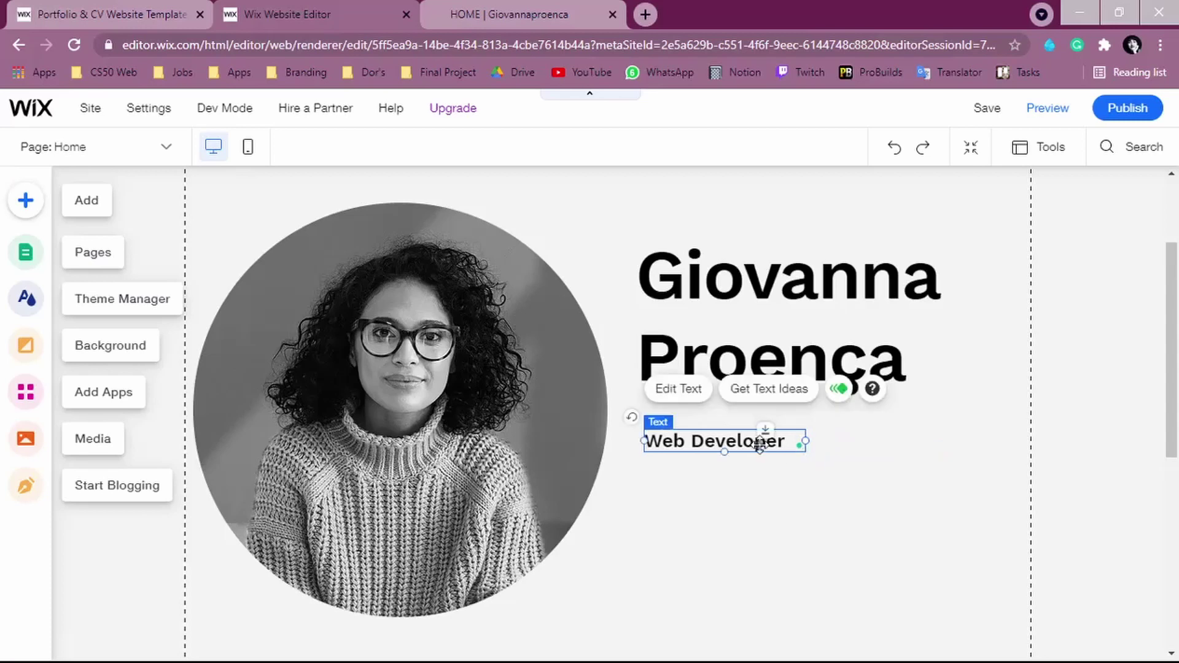
# - Set the Web Developer font size to 46 and widen its box to one line
pyautogui.click(698, 388)
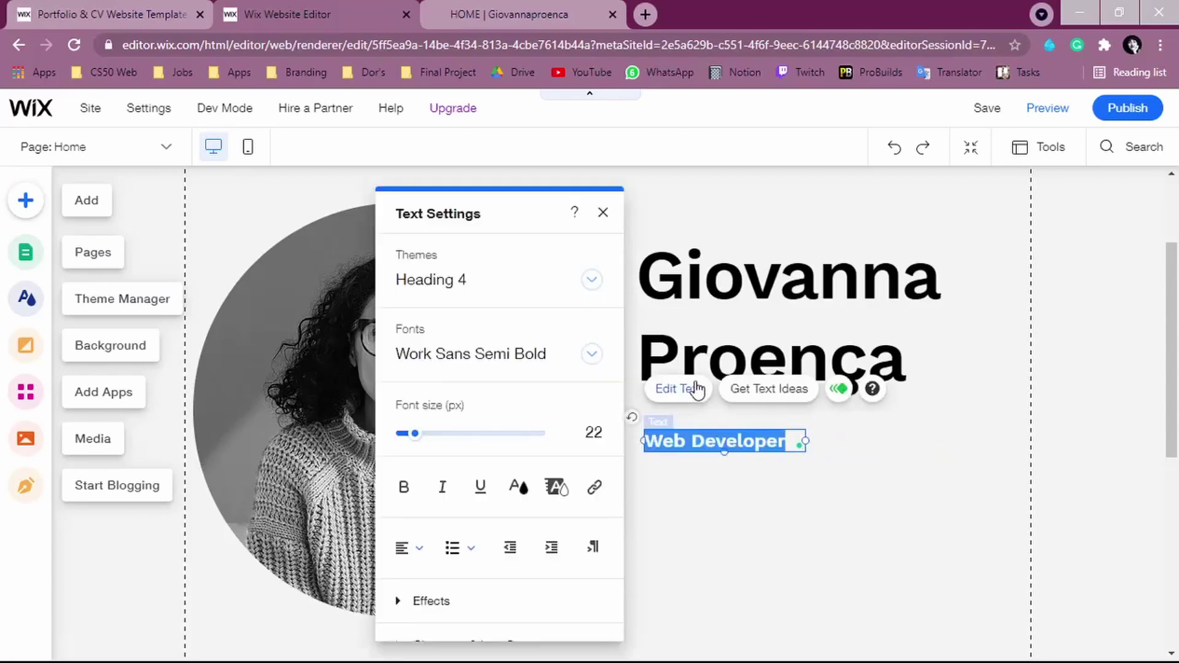
pyautogui.moveTo(414, 440); pyautogui.dragTo(436, 439)
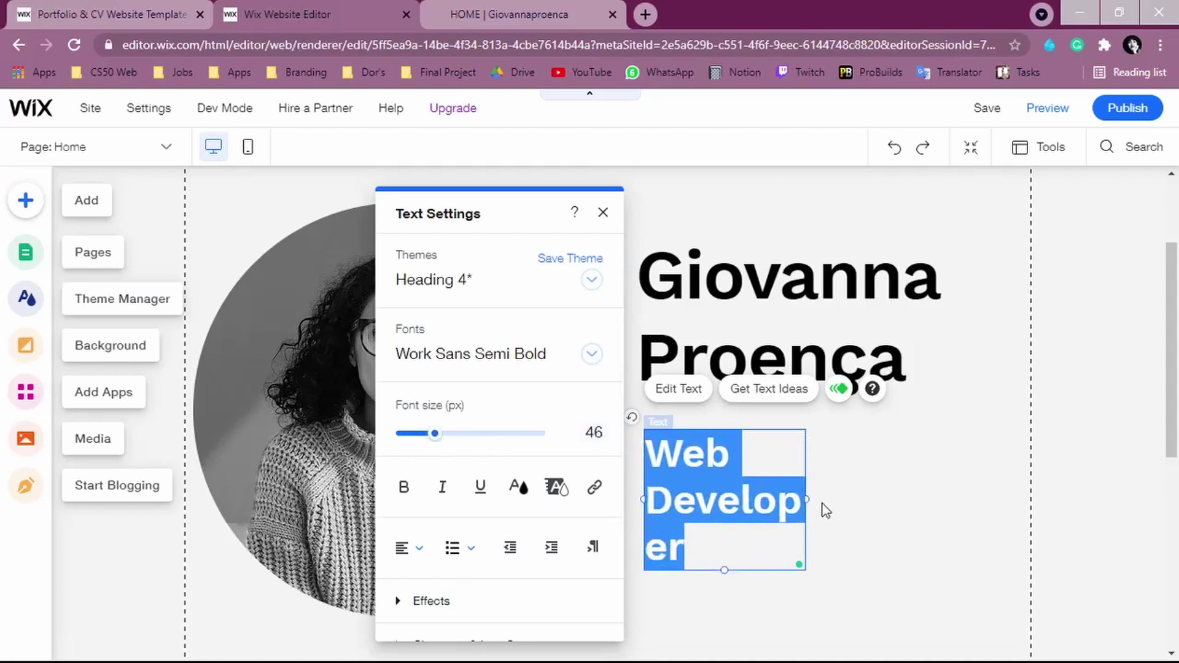
pyautogui.moveTo(806, 499); pyautogui.dragTo(989, 479)
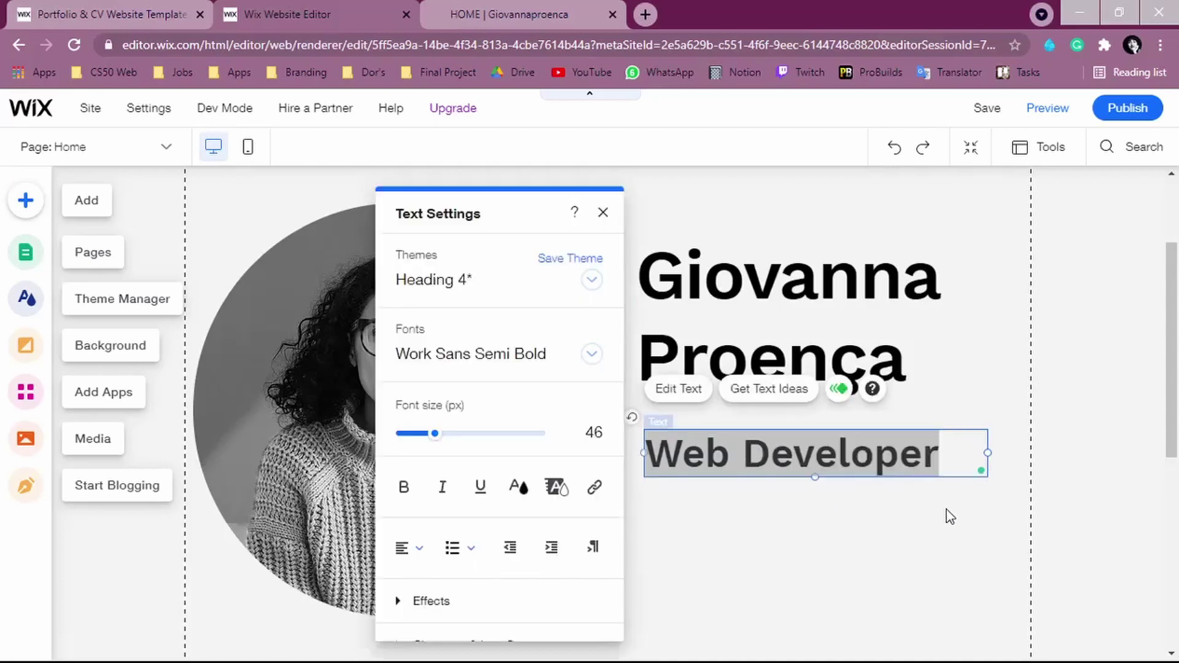
pyautogui.click(939, 516)
# - Colour the Web Developer text red (#FF3B25)
pyautogui.click(822, 450)
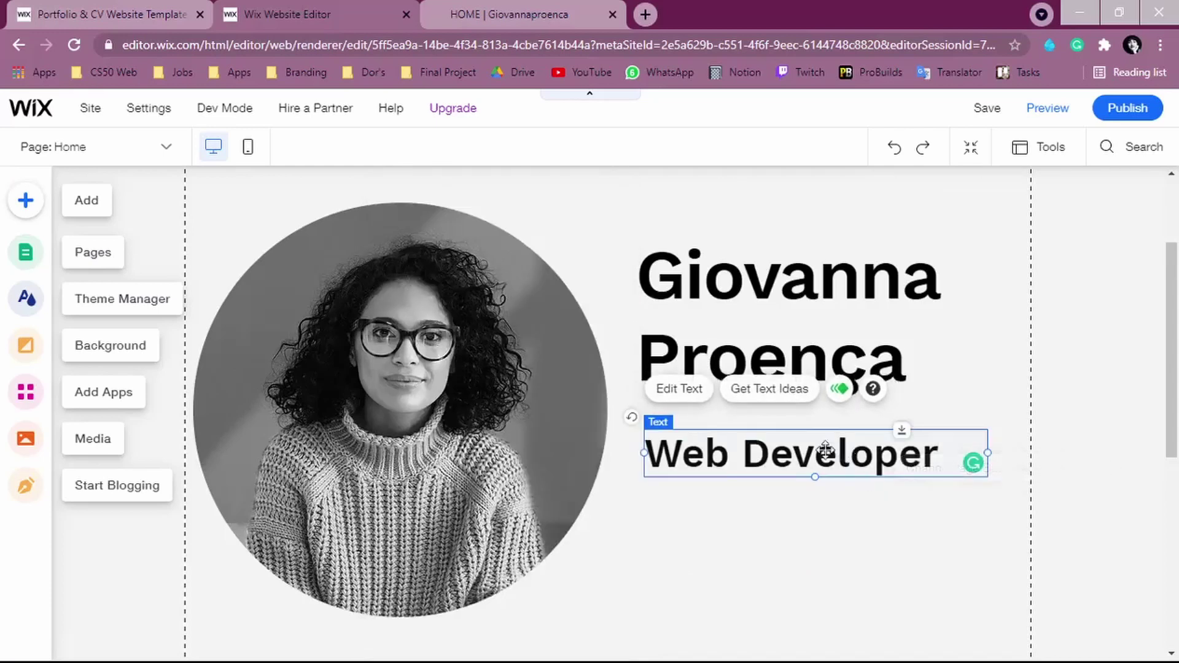
pyautogui.click(677, 393)
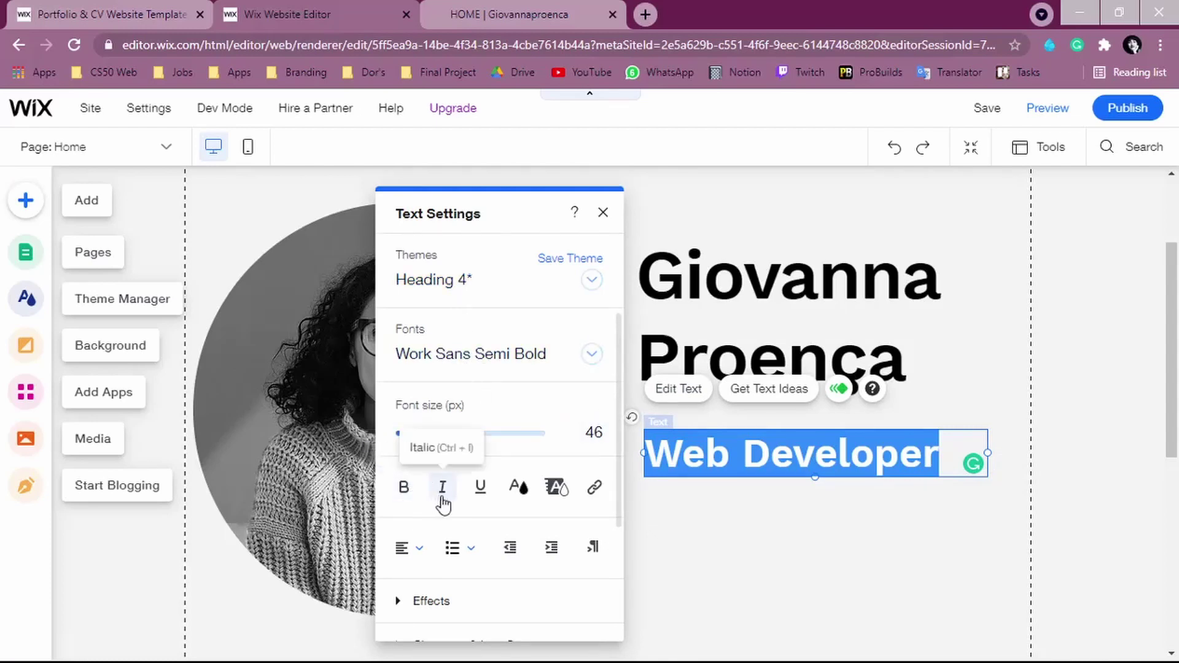
pyautogui.click(521, 488)
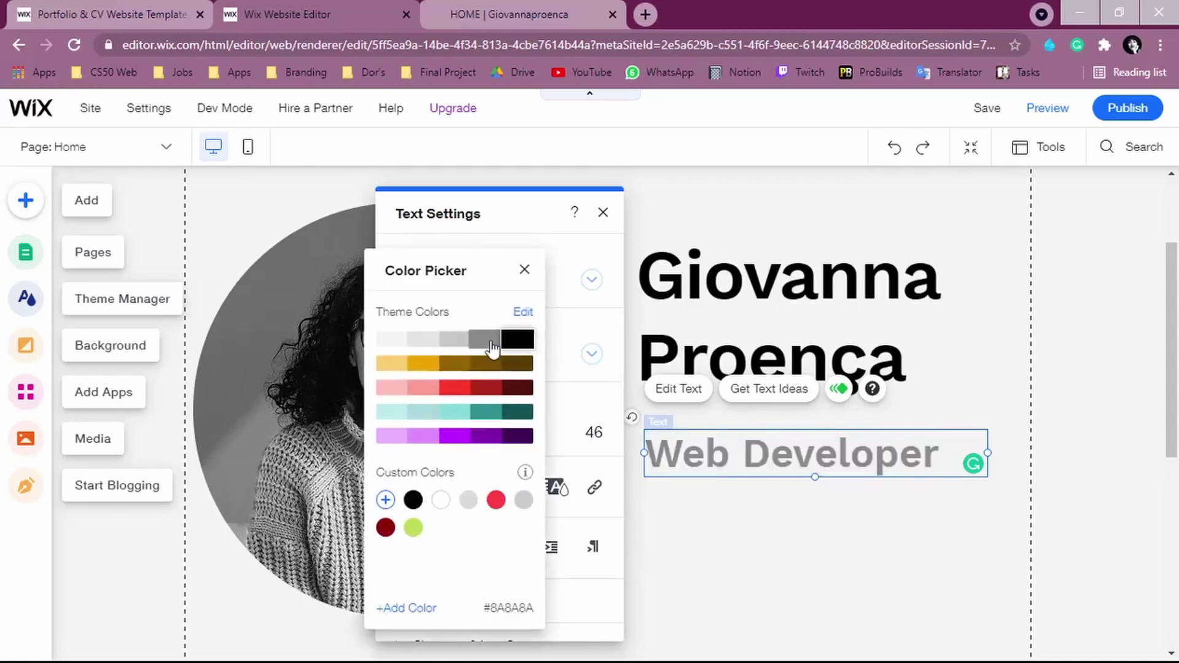
pyautogui.click(462, 389)
pyautogui.click(759, 507)
pyautogui.click(729, 510)
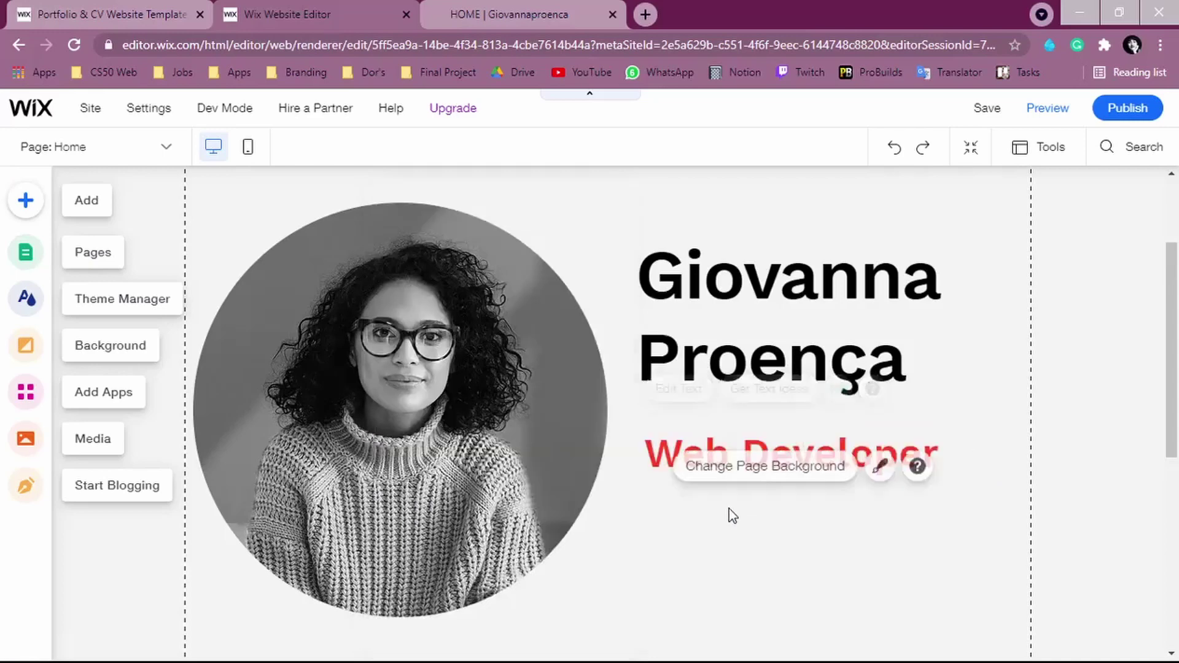
pyautogui.click(513, 374)
# - Move the profile photo up near the header and the name text up beside it
pyautogui.moveTo(489, 385); pyautogui.dragTo(485, 350)
pyautogui.scroll(2, 476, 369)
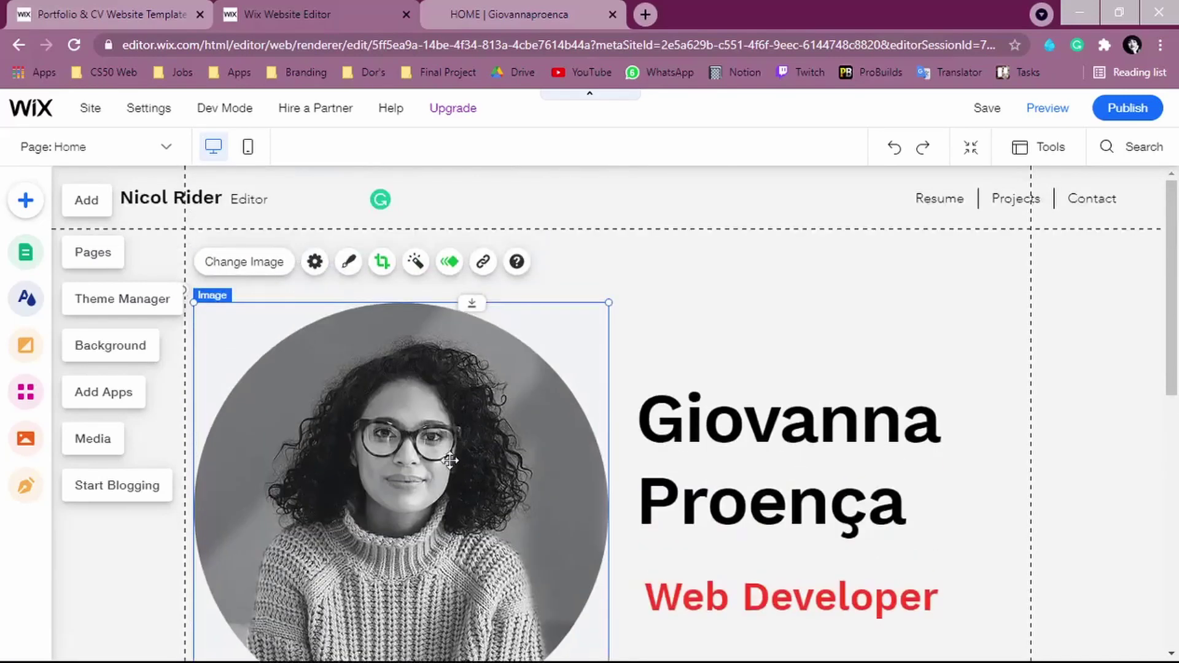
pyautogui.moveTo(450, 461); pyautogui.dragTo(448, 399)
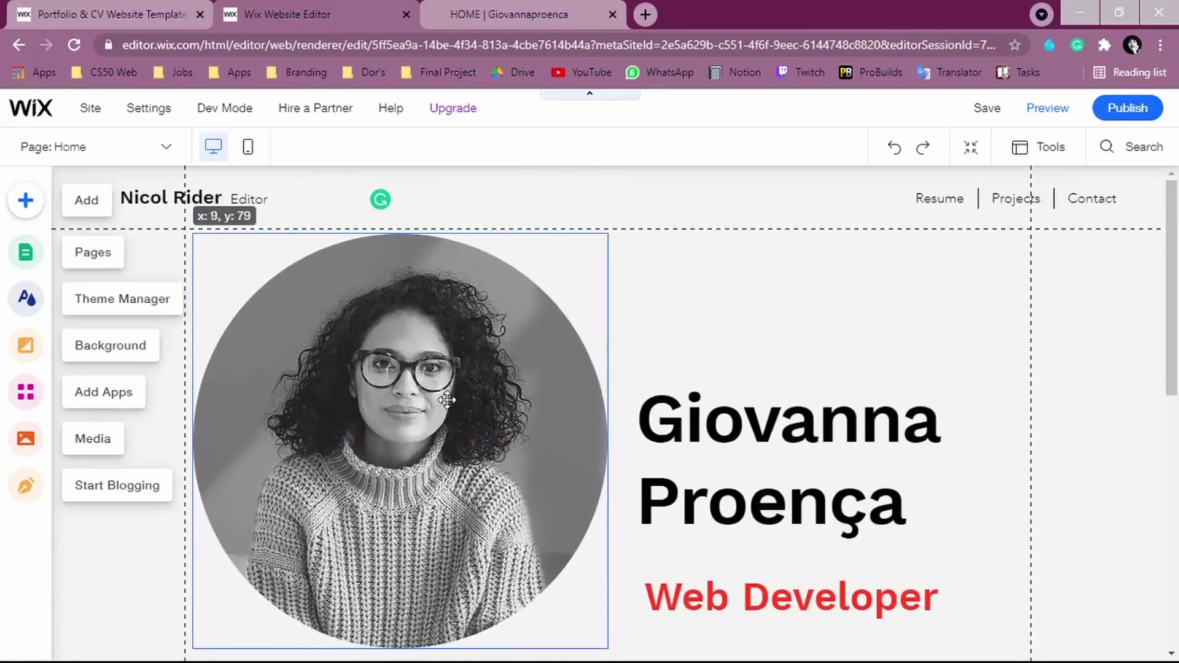
pyautogui.moveTo(766, 449); pyautogui.dragTo(854, 339)
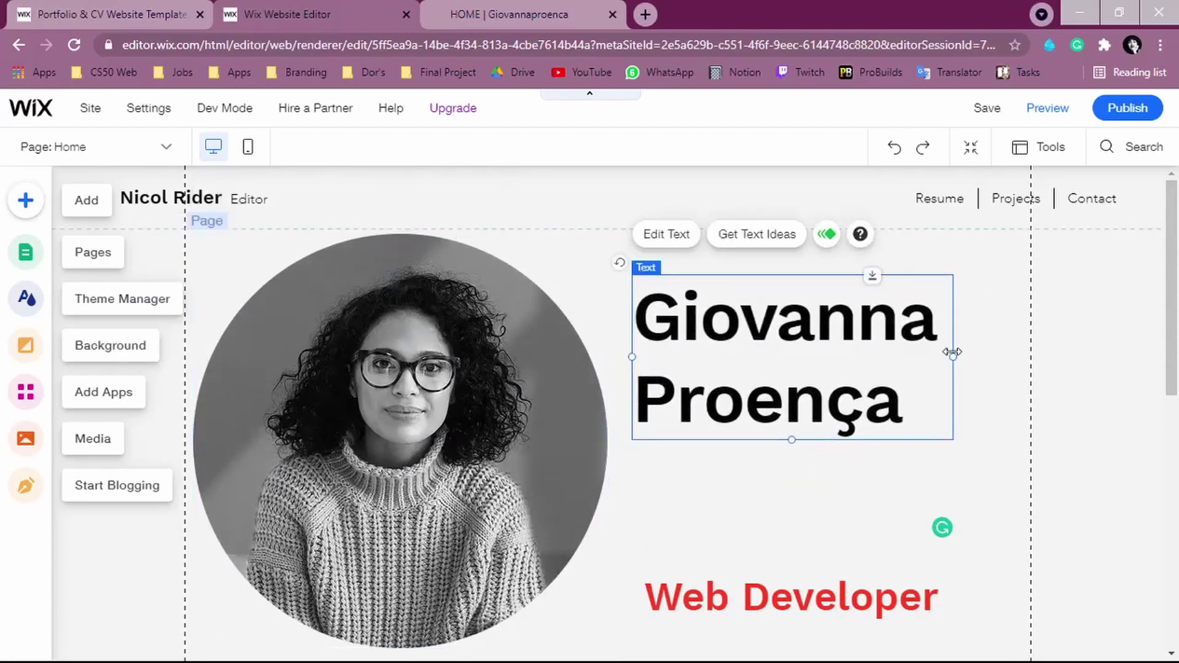
# - Widen the name box, enlarge it to 88 px, and place Web Developer directly beneath
pyautogui.moveTo(952, 352); pyautogui.dragTo(1014, 355)
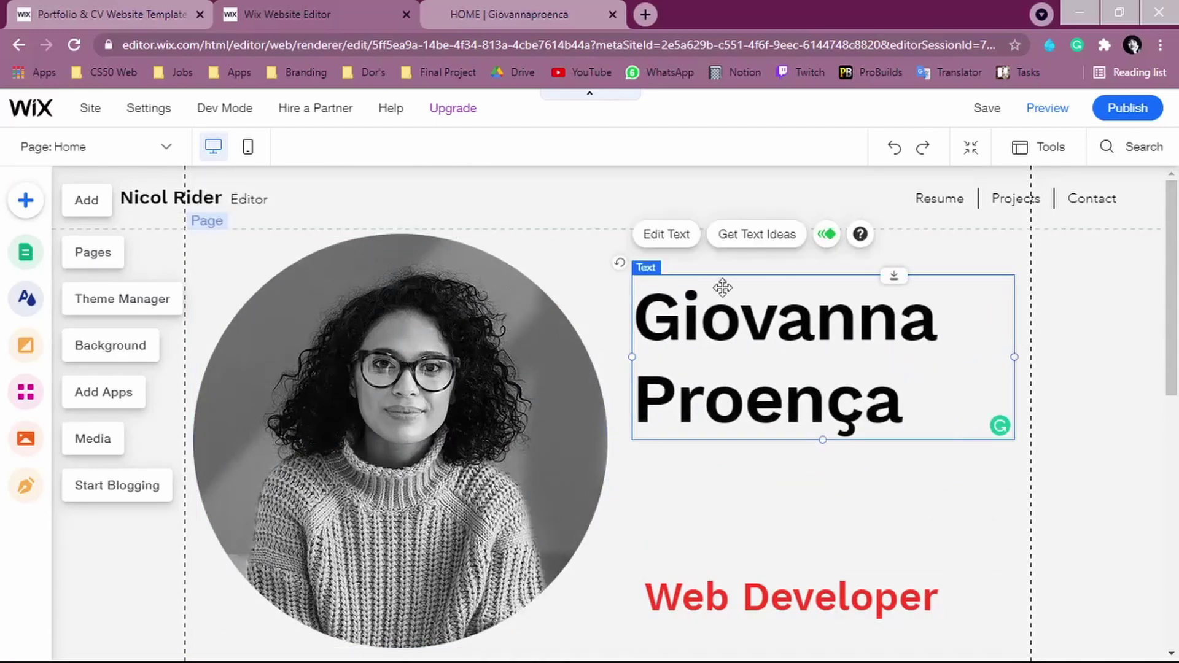
pyautogui.click(672, 235)
pyautogui.moveTo(450, 435); pyautogui.dragTo(463, 438)
pyautogui.click(797, 546)
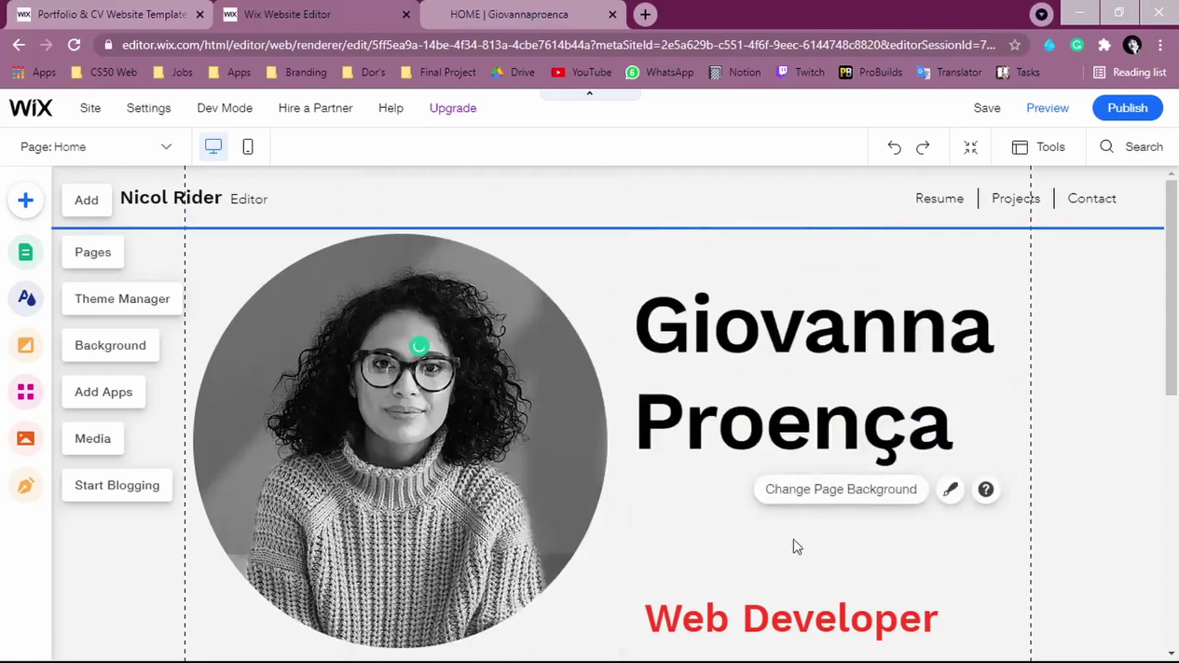
pyautogui.moveTo(777, 604); pyautogui.dragTo(785, 489)
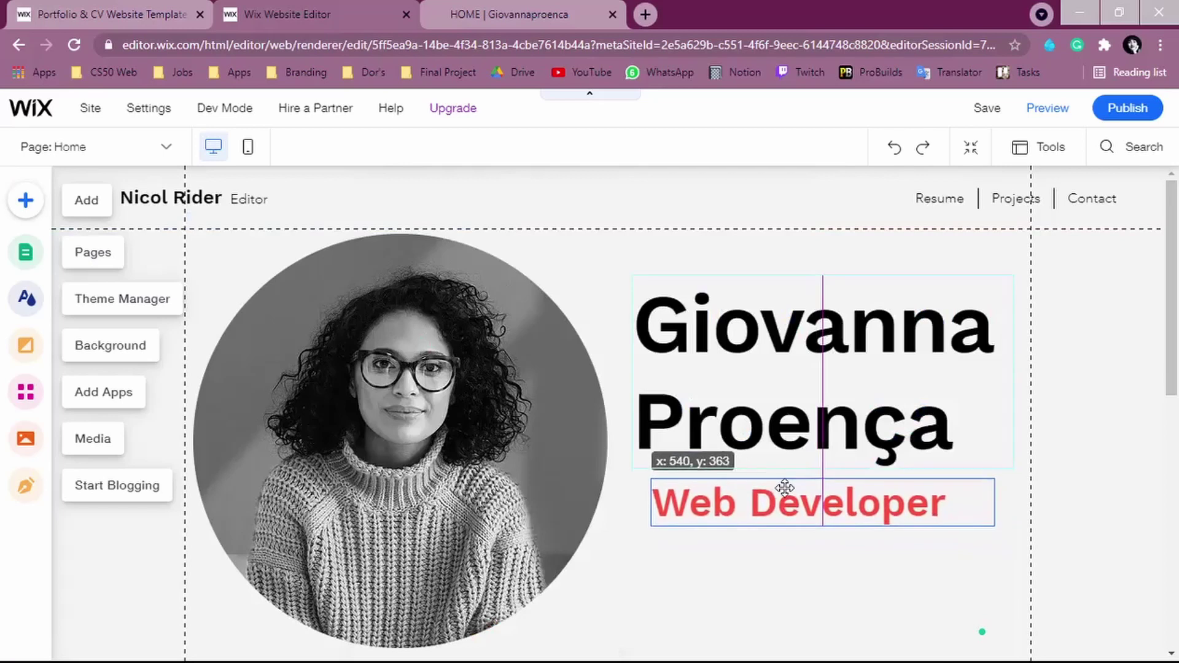
pyautogui.click(1140, 399)
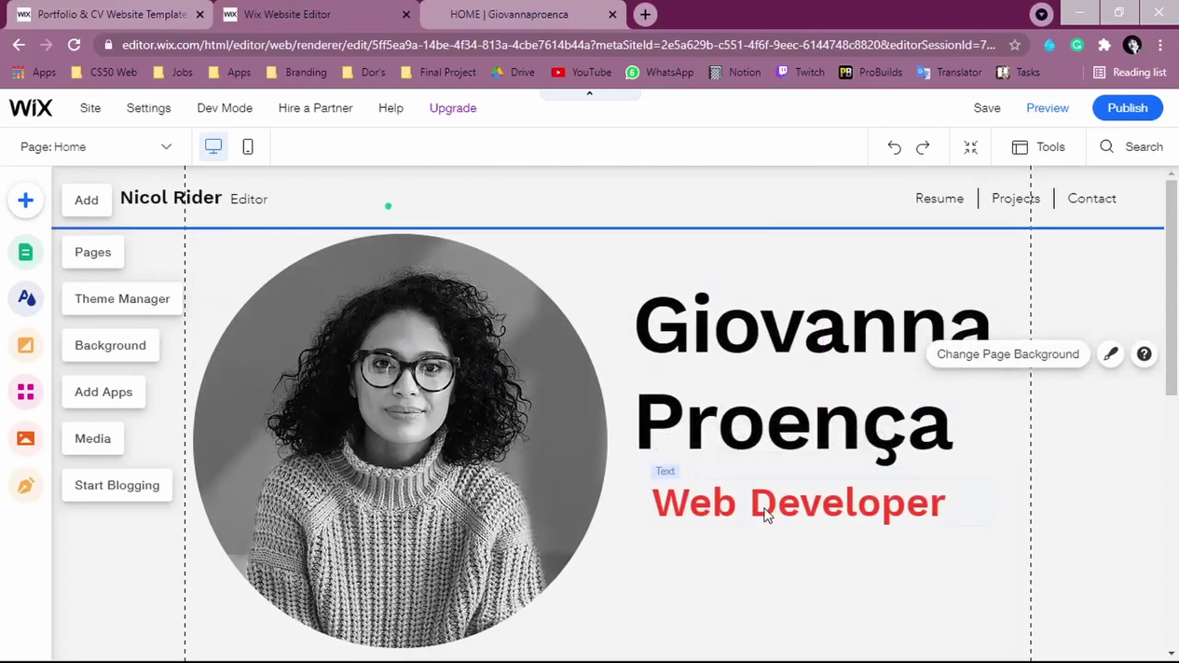
# - Delete the placeholder paragraph plus the Resume, Projects and Contact circle buttons
pyautogui.scroll(-7, 765, 515)
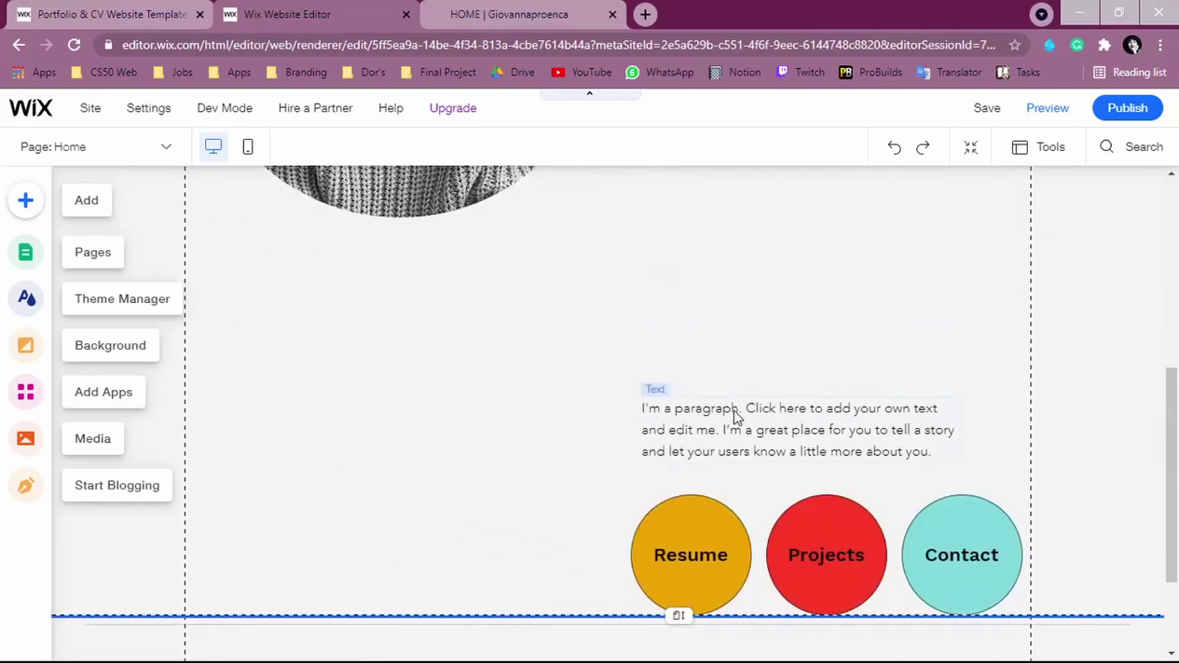
pyautogui.click(733, 410)
pyautogui.press('Delete')
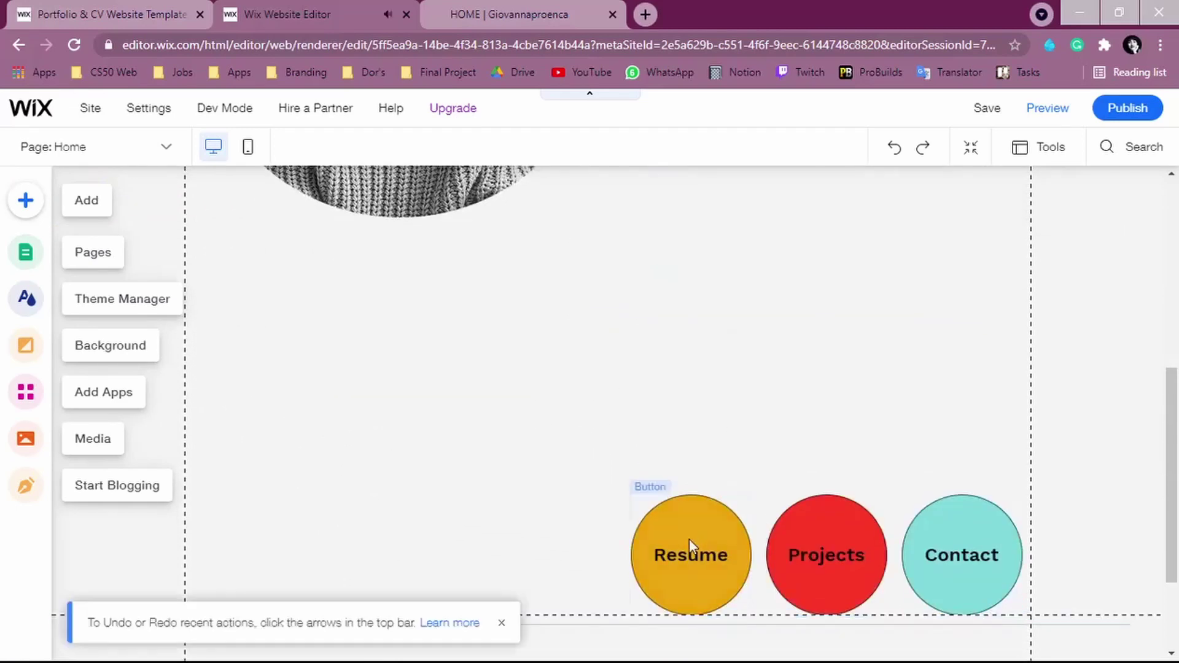
pyautogui.click(689, 539)
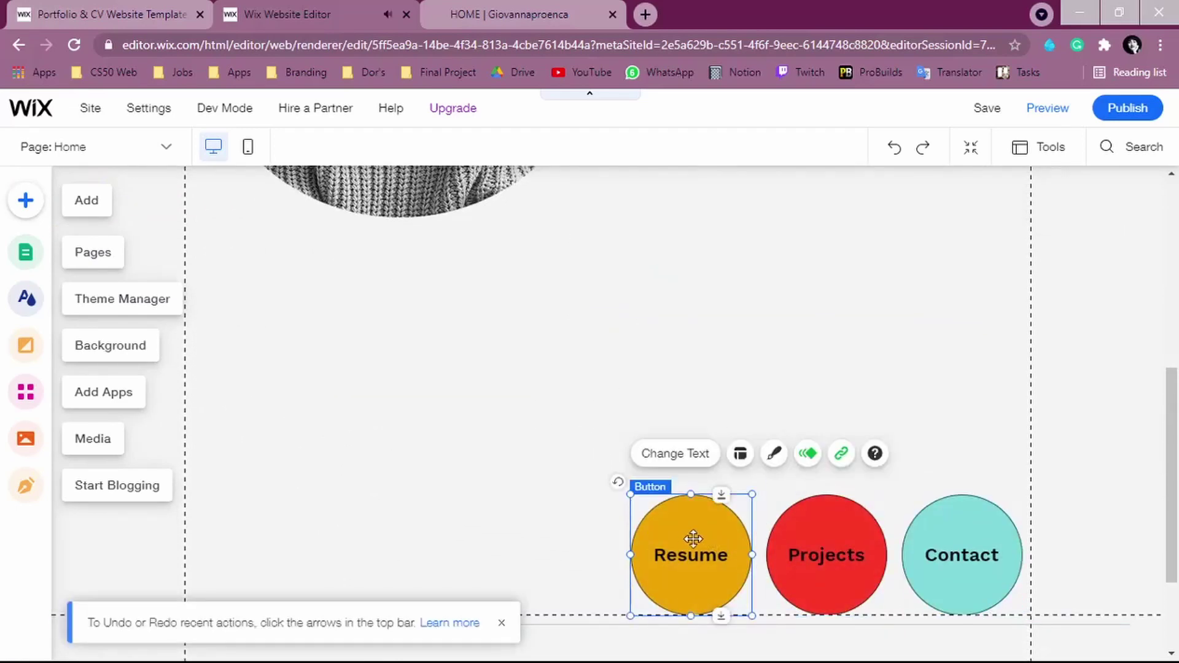
pyautogui.press('Delete')
pyautogui.click(839, 540)
pyautogui.press('Delete')
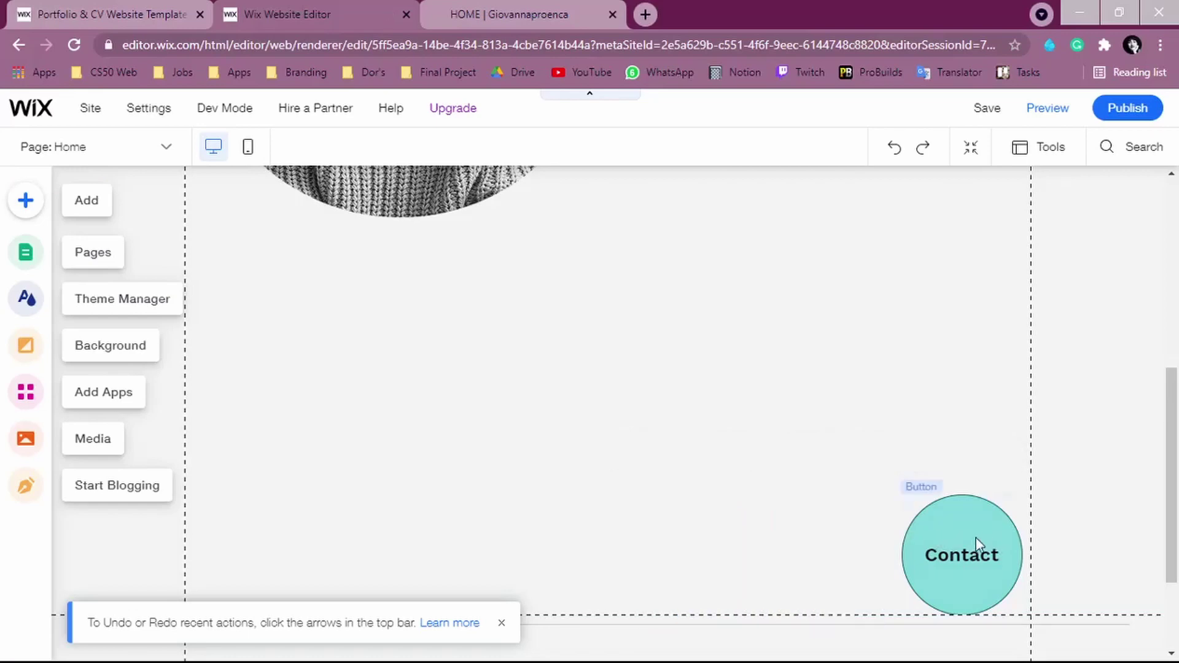
pyautogui.click(969, 537)
pyautogui.press('Delete')
pyautogui.scroll(2, 772, 430)
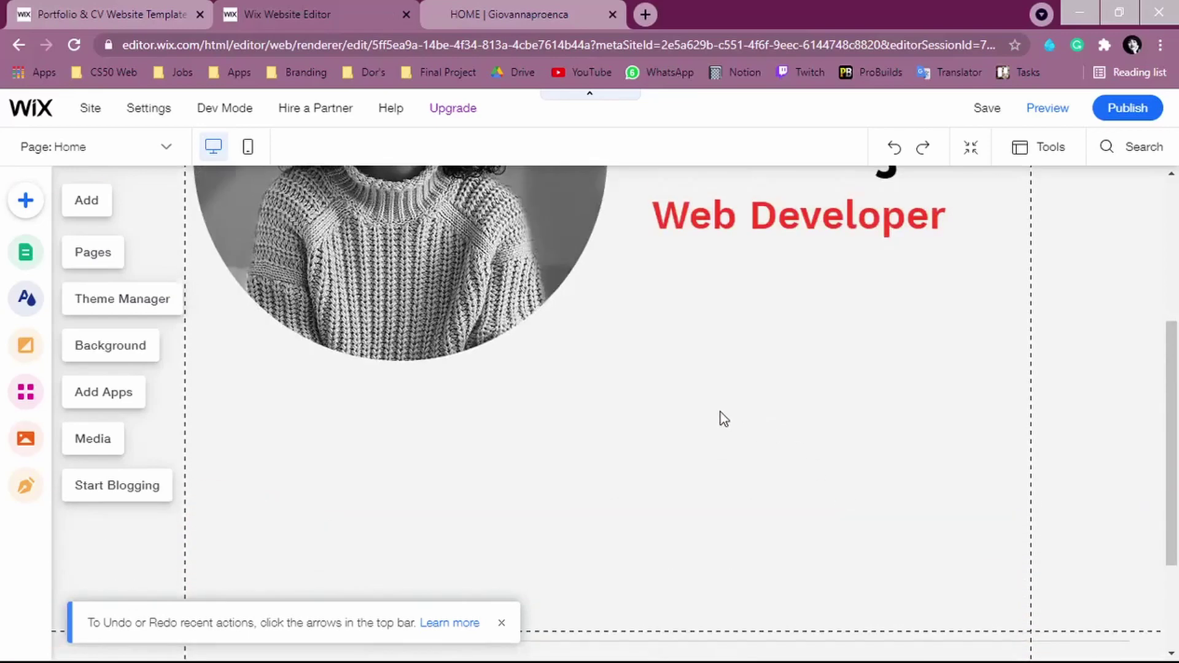
pyautogui.scroll(-2, 720, 411)
# - Delete the footer copyright text, fourth and Follow Me columns, and phone number text
pyautogui.click(927, 529)
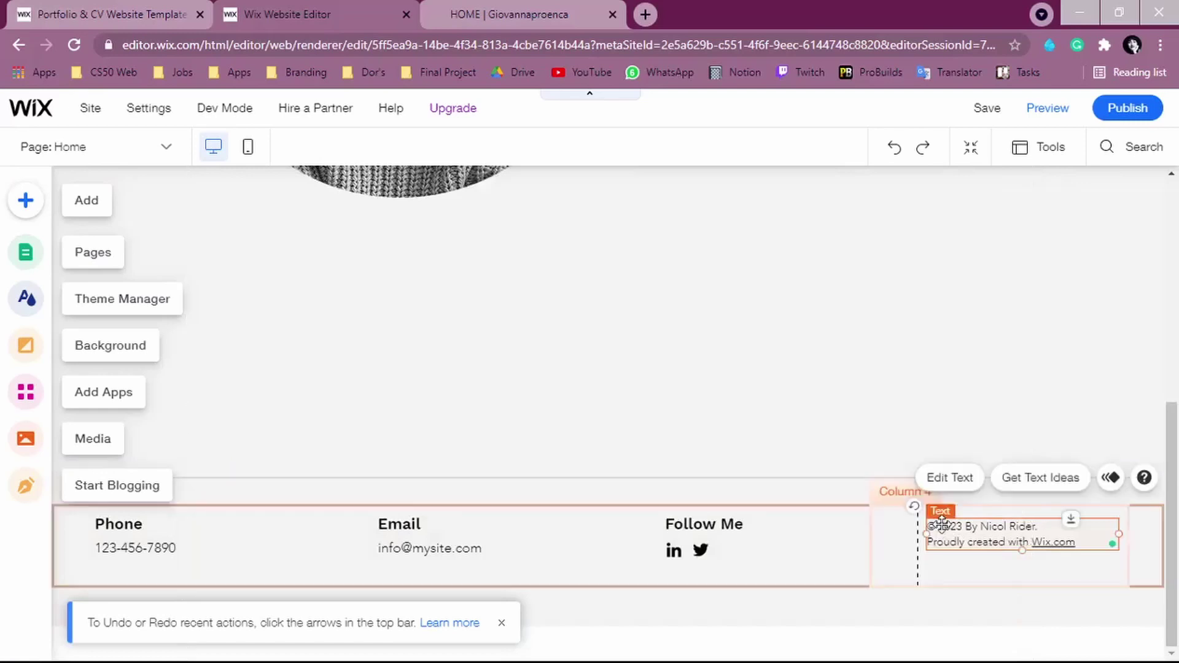
pyautogui.press('Delete')
pyautogui.press('Delete')
pyautogui.click(716, 534)
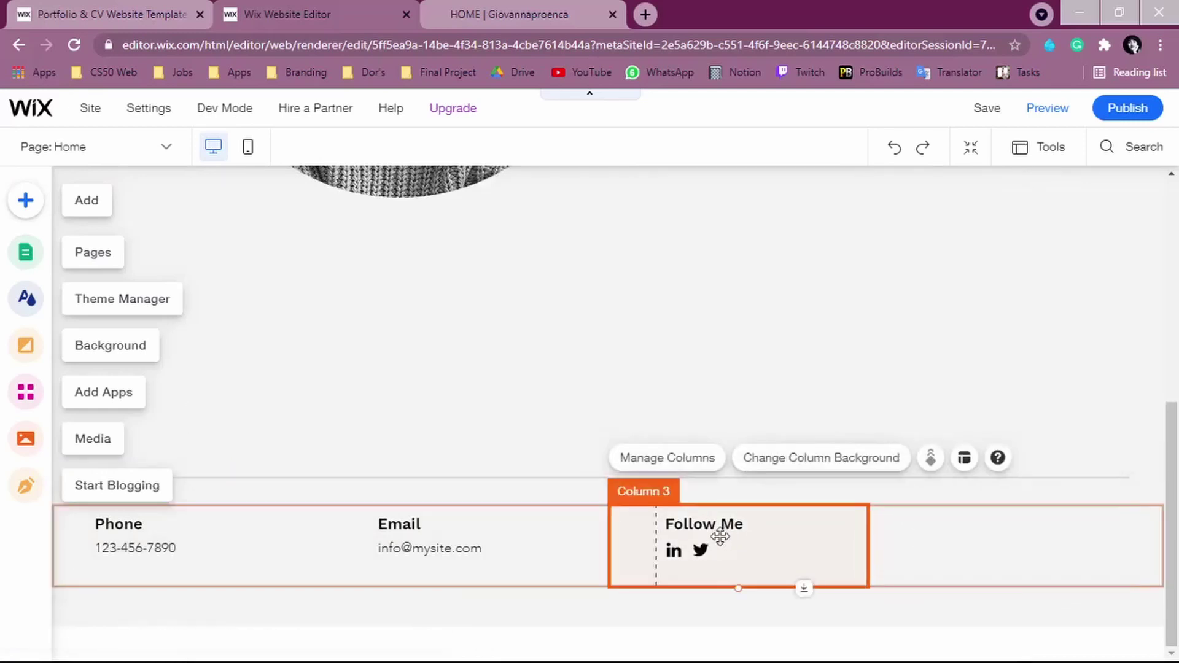
pyautogui.press('Delete')
pyautogui.click(158, 546)
pyautogui.press('Delete')
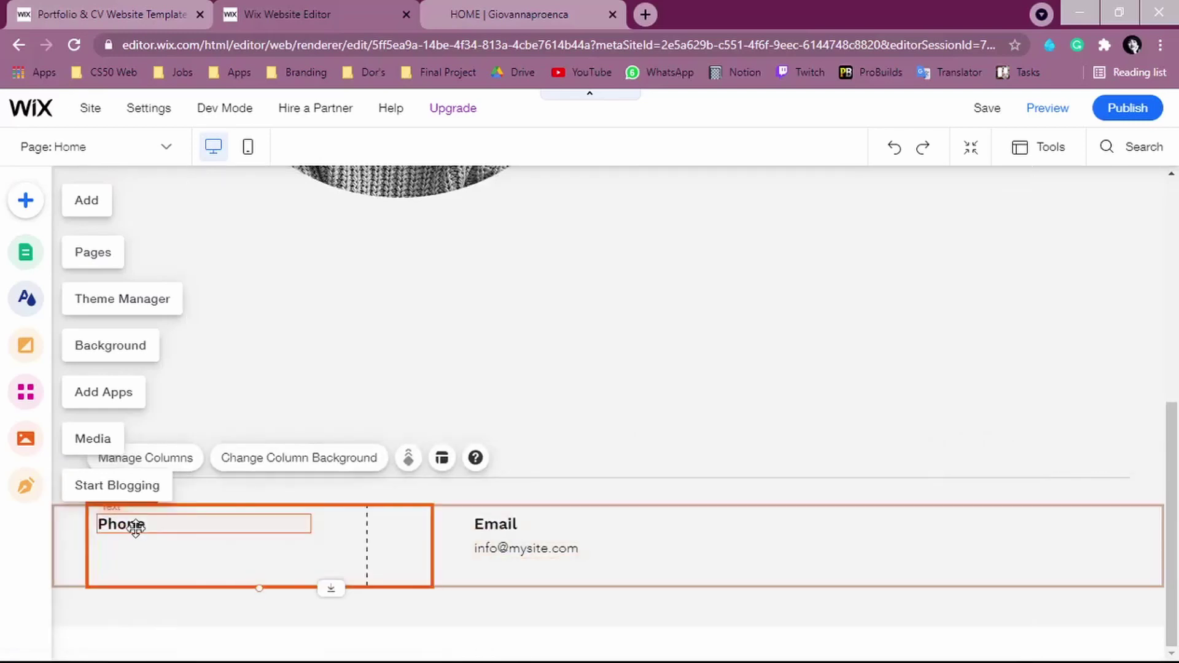
pyautogui.click(135, 525)
pyautogui.press('Delete')
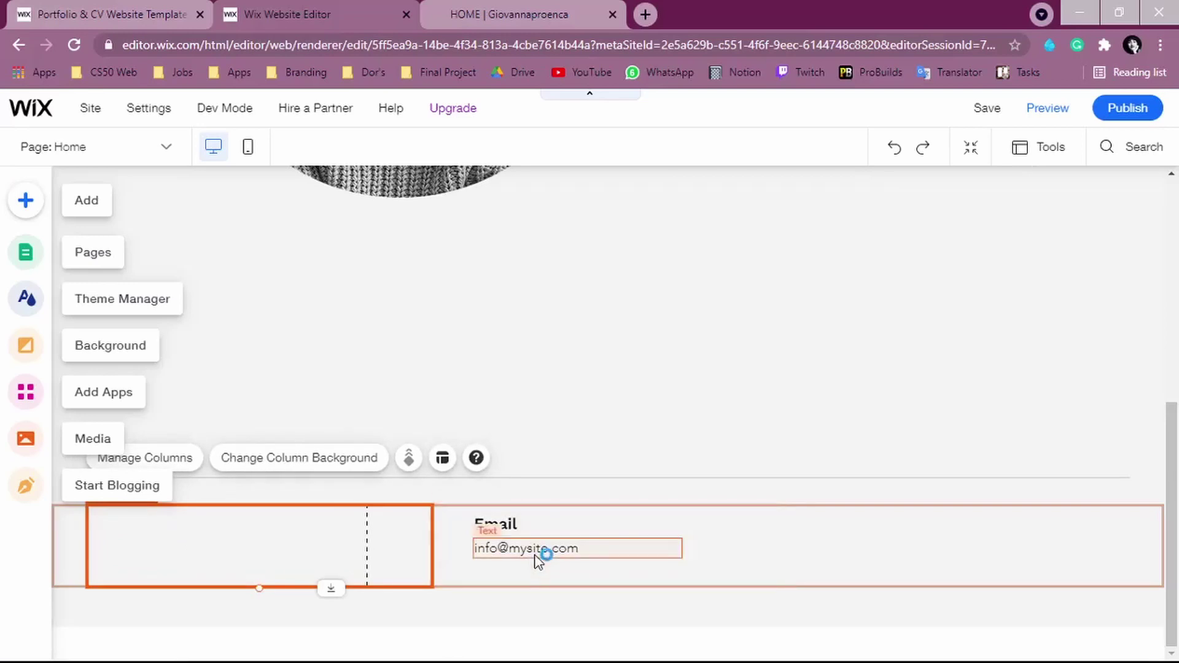
pyautogui.click(541, 546)
pyautogui.doubleClick(586, 550)
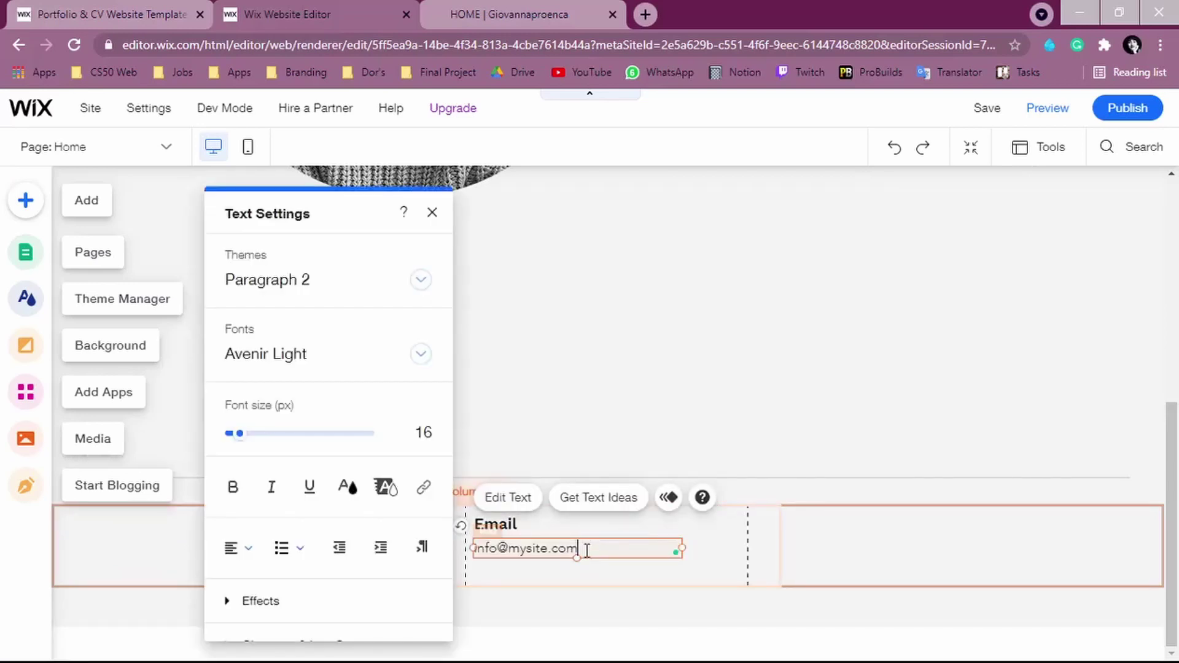
pyautogui.hotkey('ctrl', 'a')
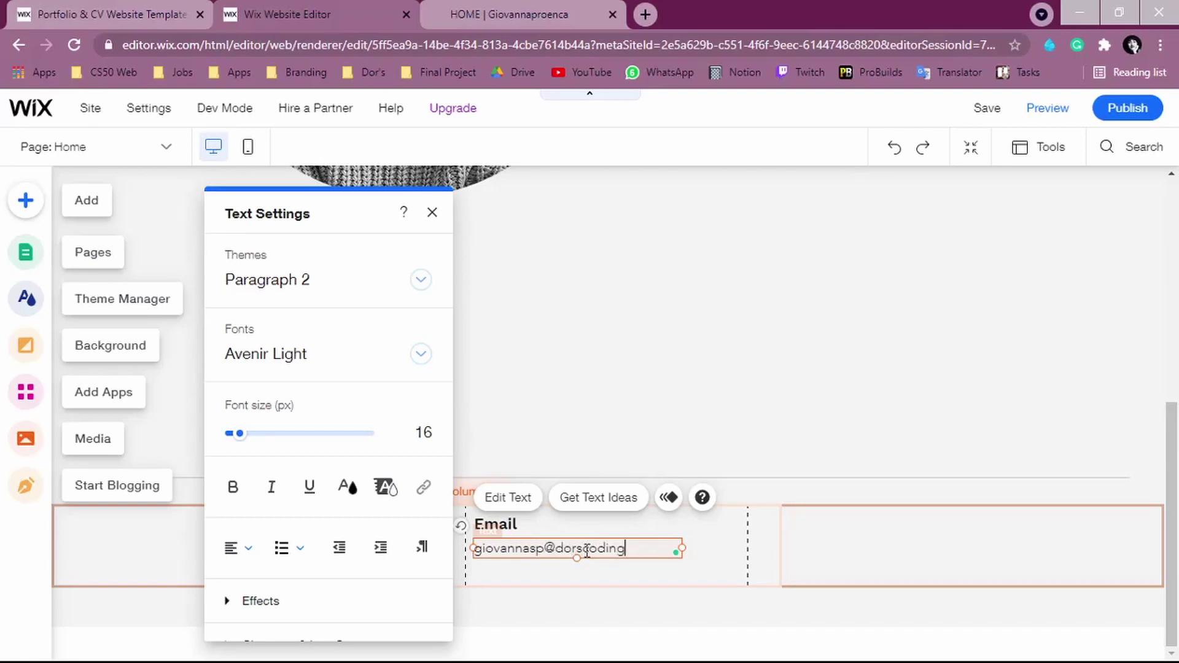
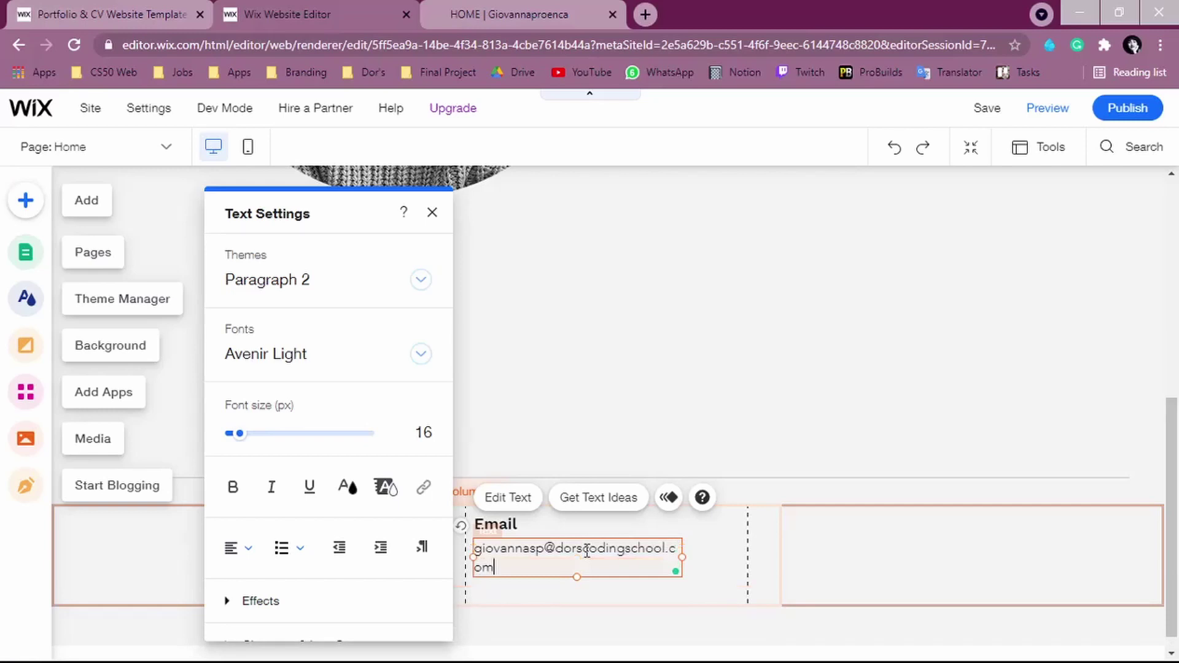
pyautogui.moveTo(683, 557); pyautogui.dragTo(707, 559)
pyautogui.click(860, 566)
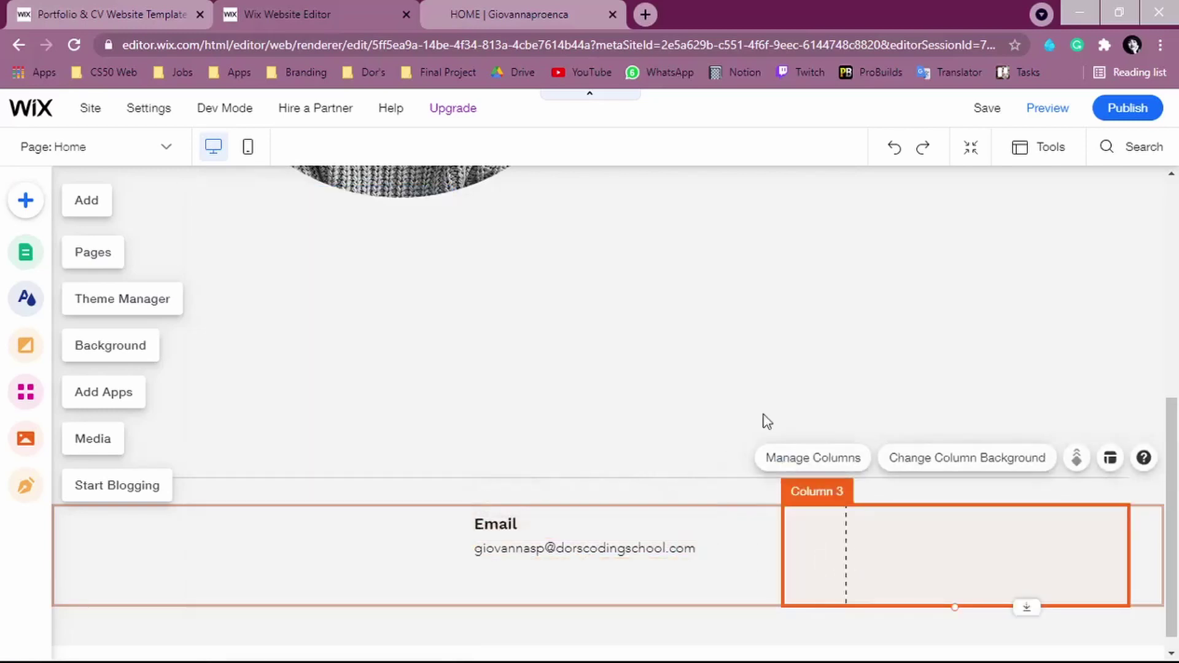
# - Replace the header's template name with the owner's full name
pyautogui.click(687, 332)
pyautogui.scroll(2, 524, 532)
pyautogui.scroll(5, 525, 534)
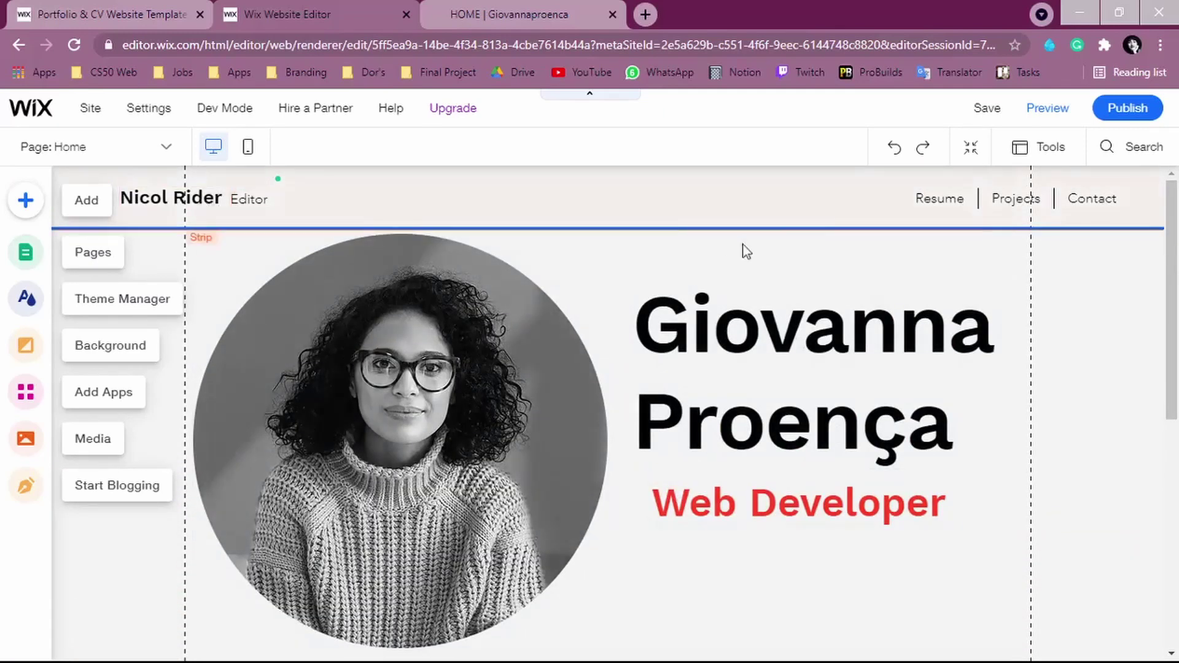
pyautogui.click(175, 197)
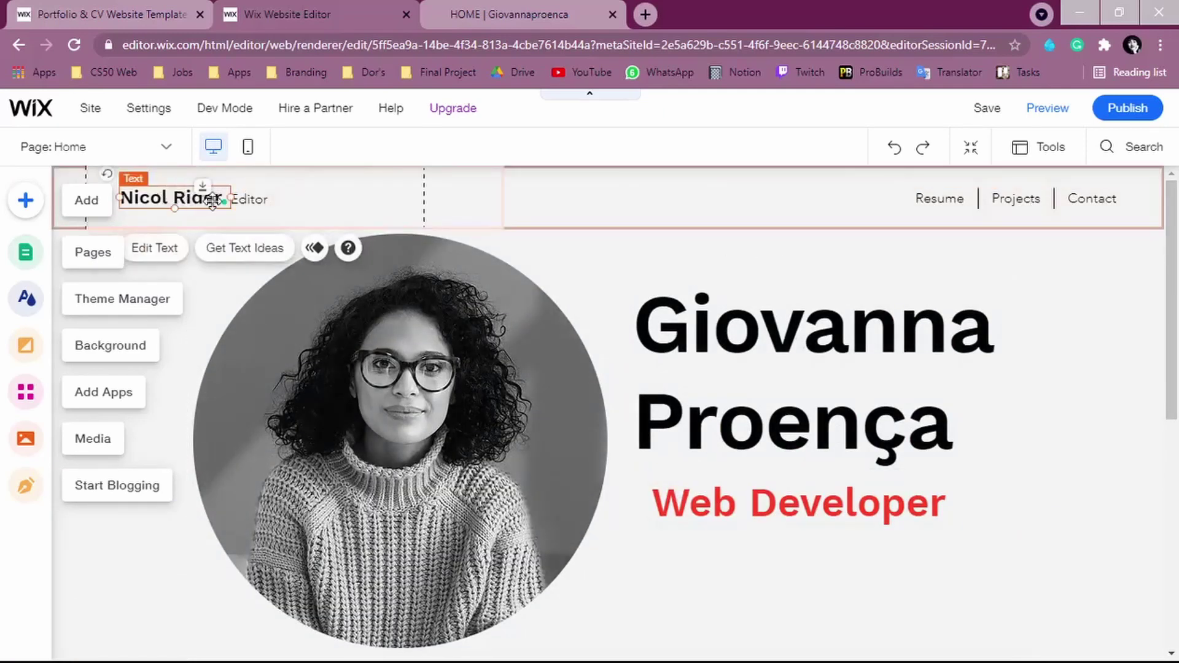
pyautogui.doubleClick(160, 198)
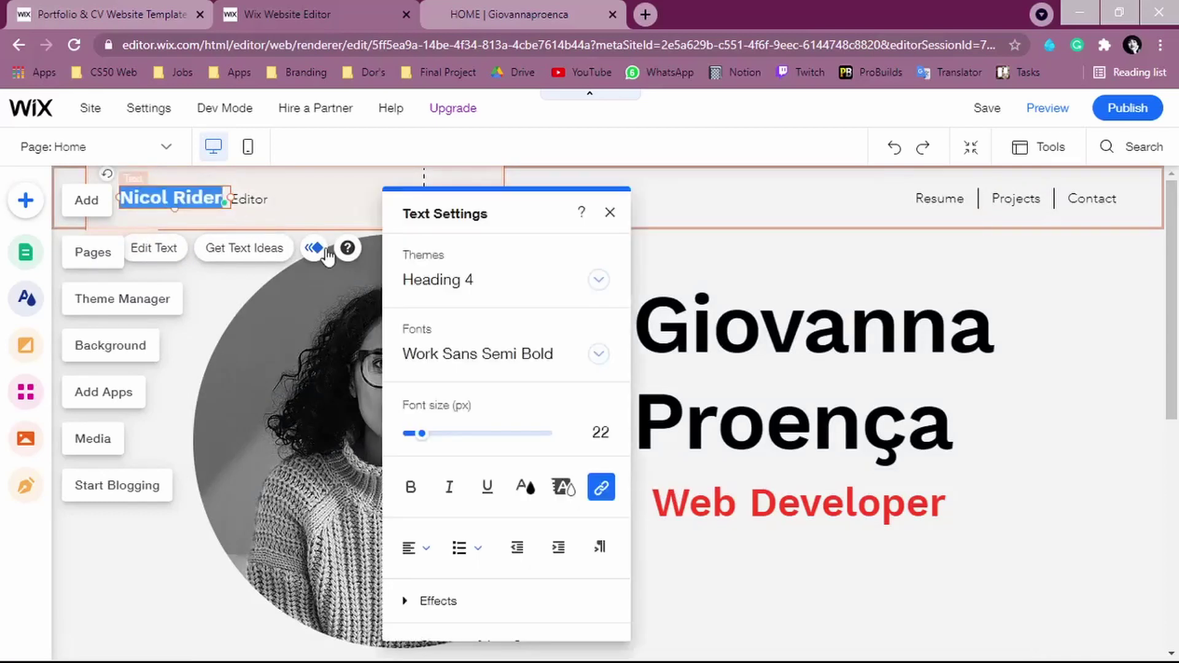
pyautogui.write('Giovanna')
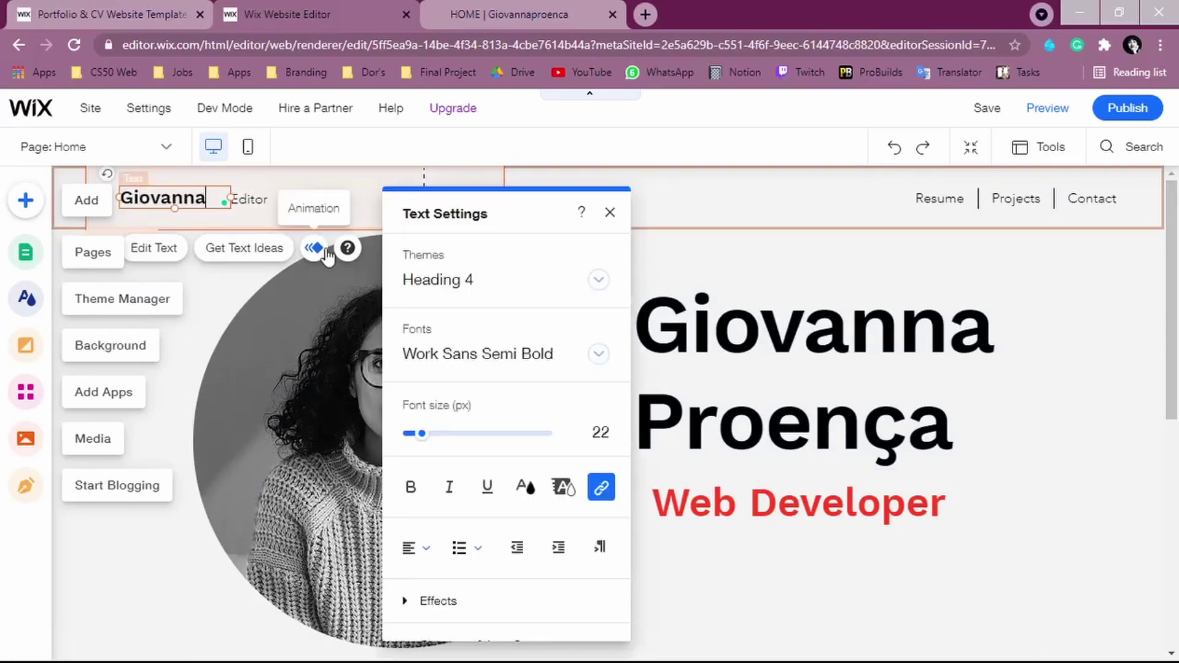
pyautogui.write(' Proença')
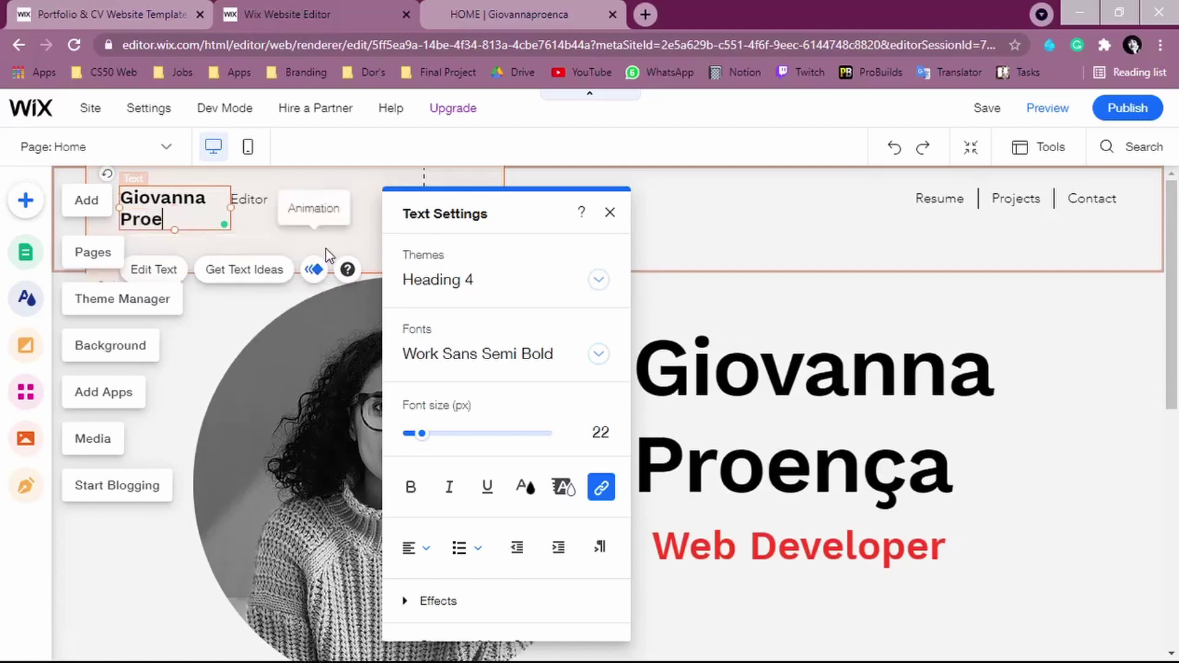
# - Delete the grey Editor tagline and widen the header name box to one line
pyautogui.click(255, 197)
pyautogui.press('Delete')
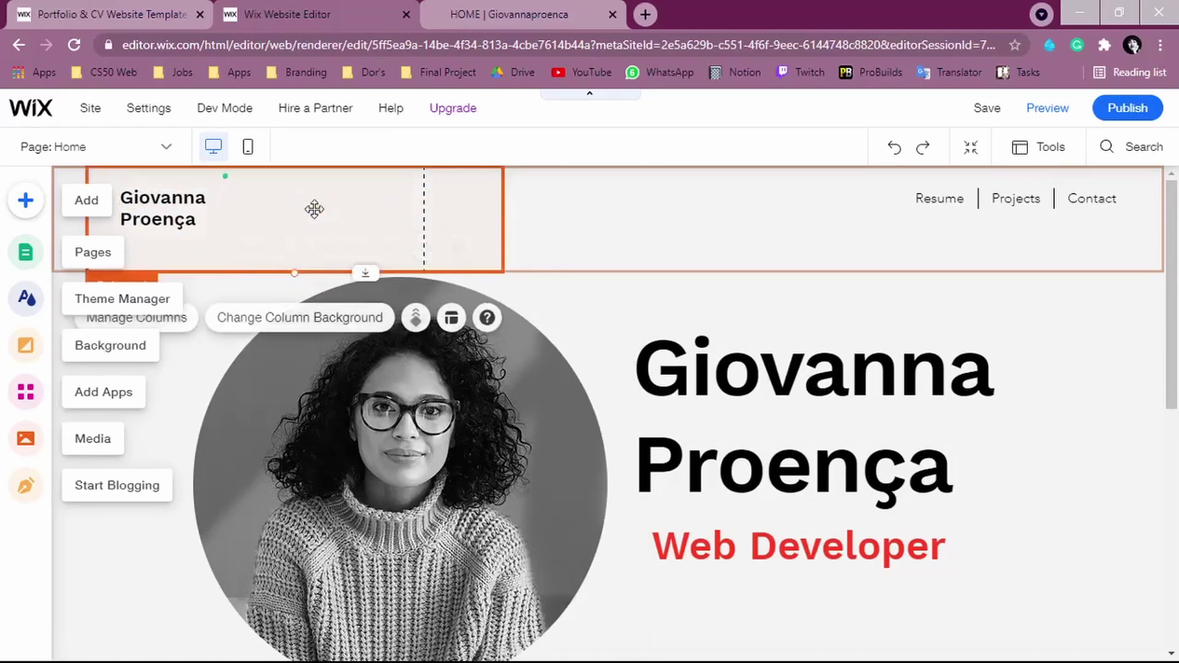
pyautogui.click(169, 199)
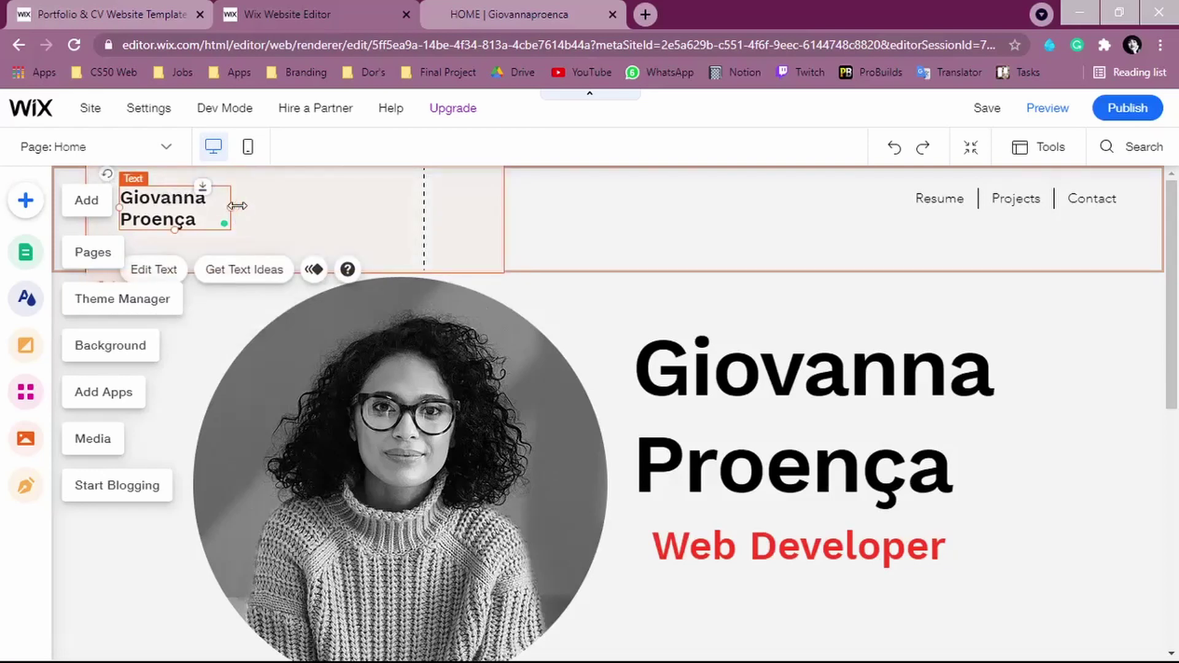
pyautogui.moveTo(237, 207); pyautogui.dragTo(310, 203)
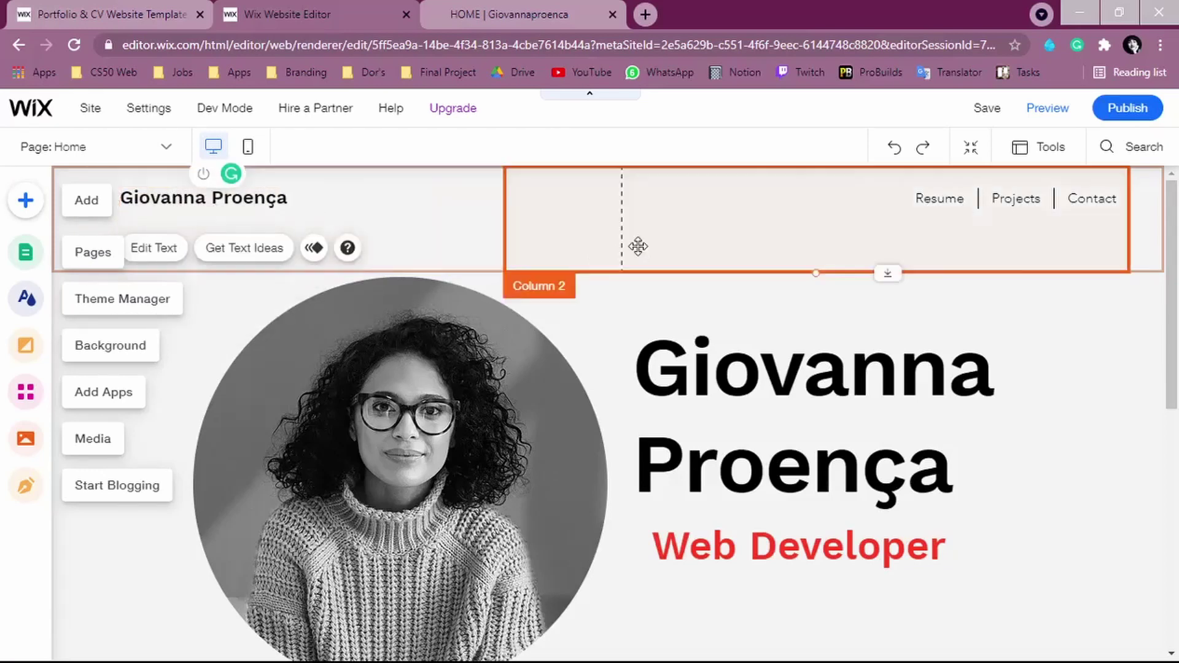
# - Make the header shorter and shift the header strip slightly lower
pyautogui.click(639, 246)
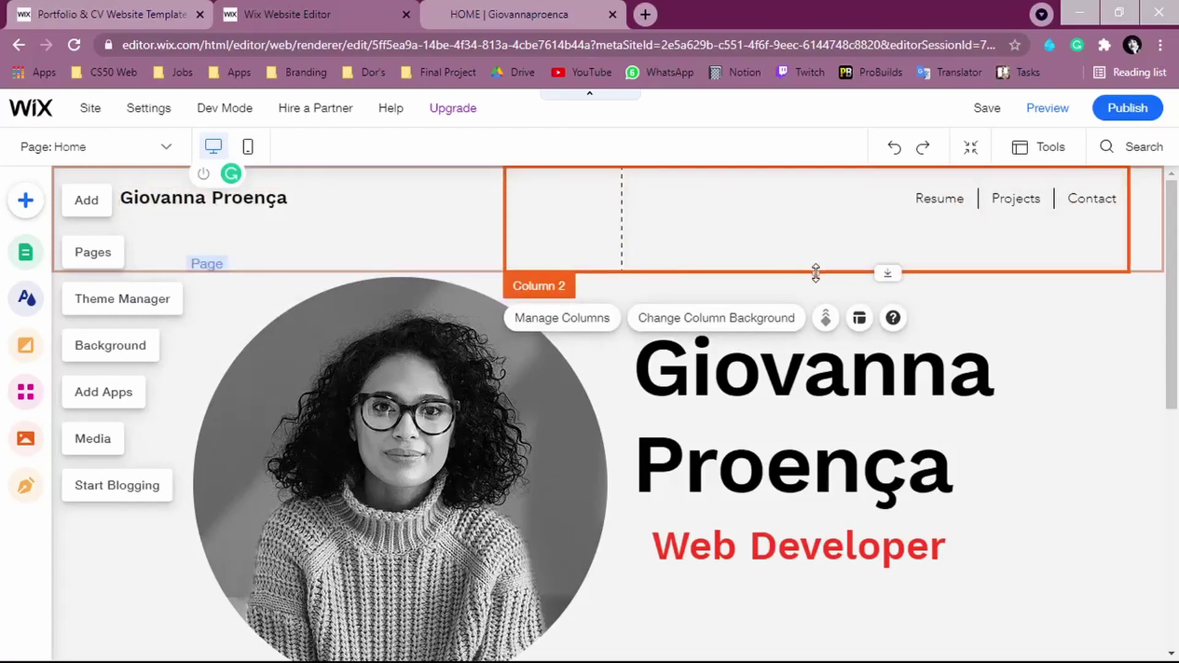
pyautogui.moveTo(816, 273); pyautogui.dragTo(821, 238)
pyautogui.click(991, 301)
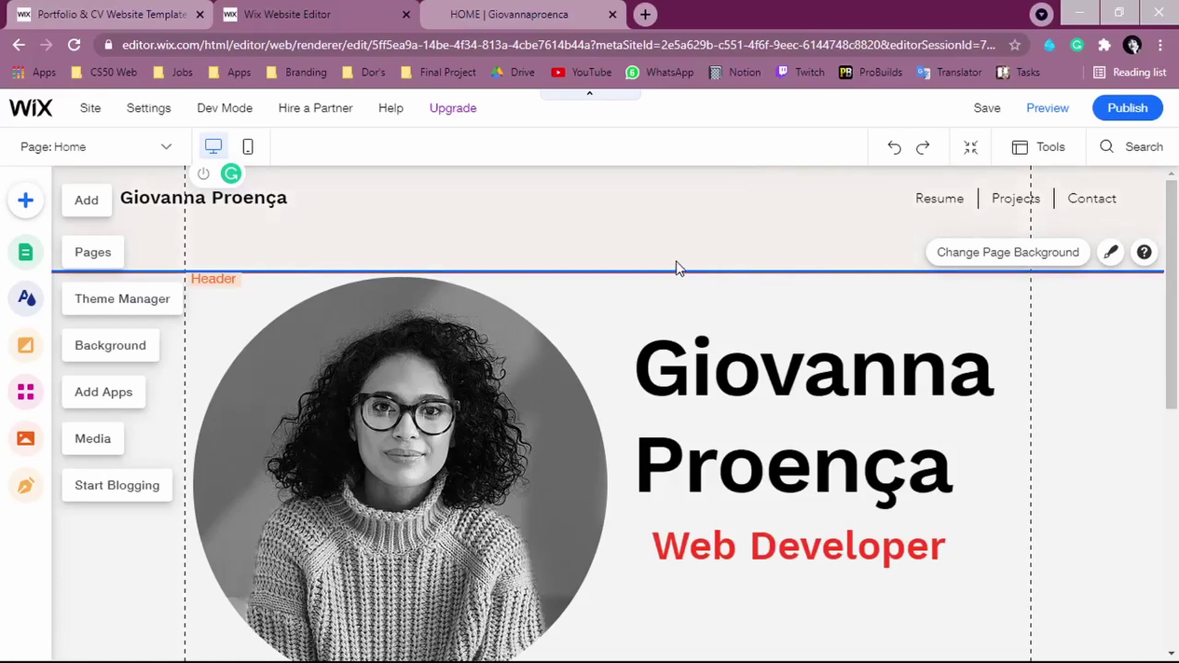
pyautogui.click(469, 215)
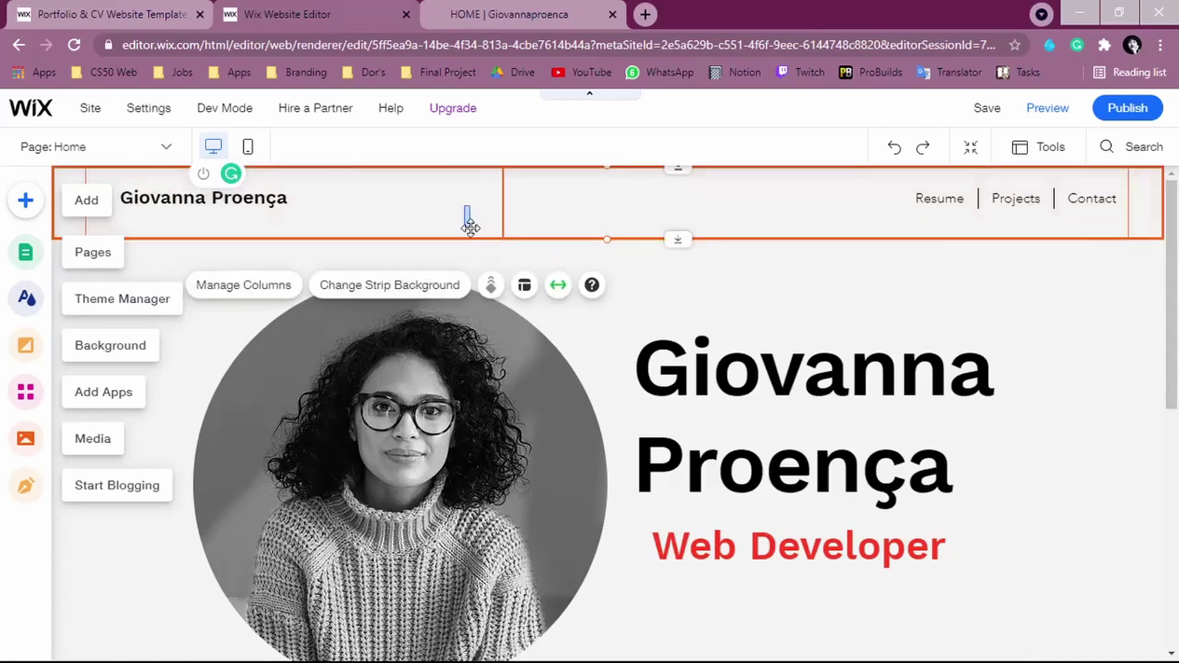
pyautogui.moveTo(547, 194); pyautogui.dragTo(576, 215)
pyautogui.click(1115, 356)
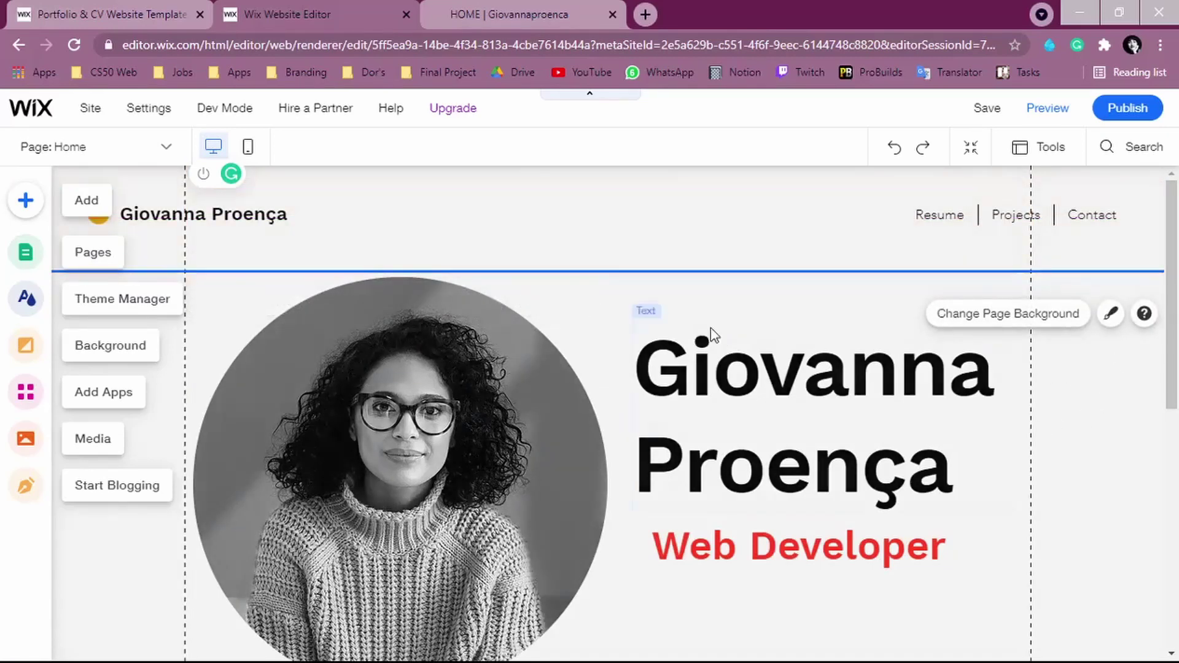
pyautogui.scroll(-5, 633, 328)
pyautogui.scroll(4, 624, 337)
pyautogui.scroll(-6, 592, 390)
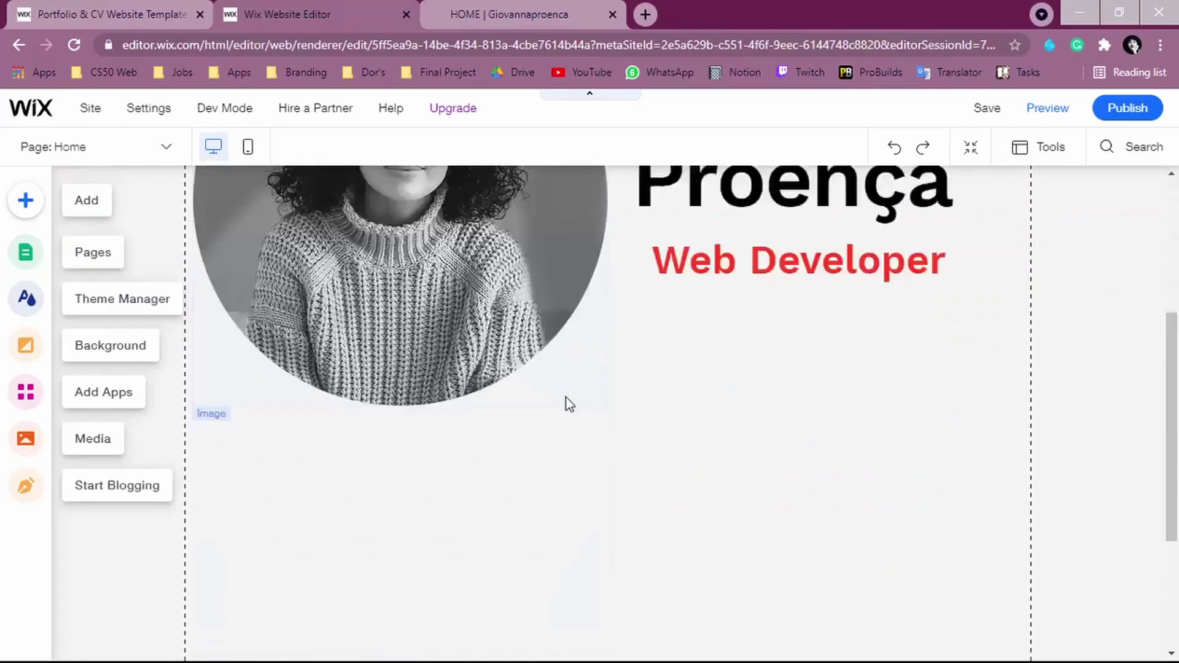
pyautogui.scroll(3, 571, 404)
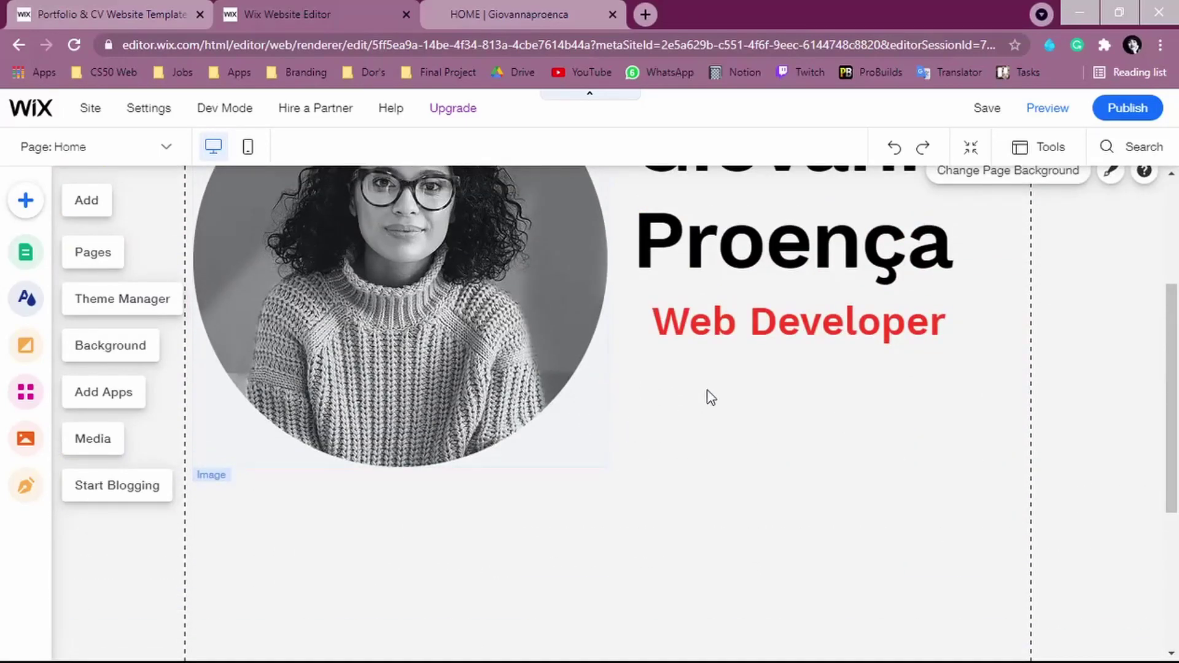
pyautogui.scroll(3, 581, 185)
# - Review the Solution video sections on the live Giovannaproenca portfolio, then return to the Wix editor
pyautogui.click(499, 19)
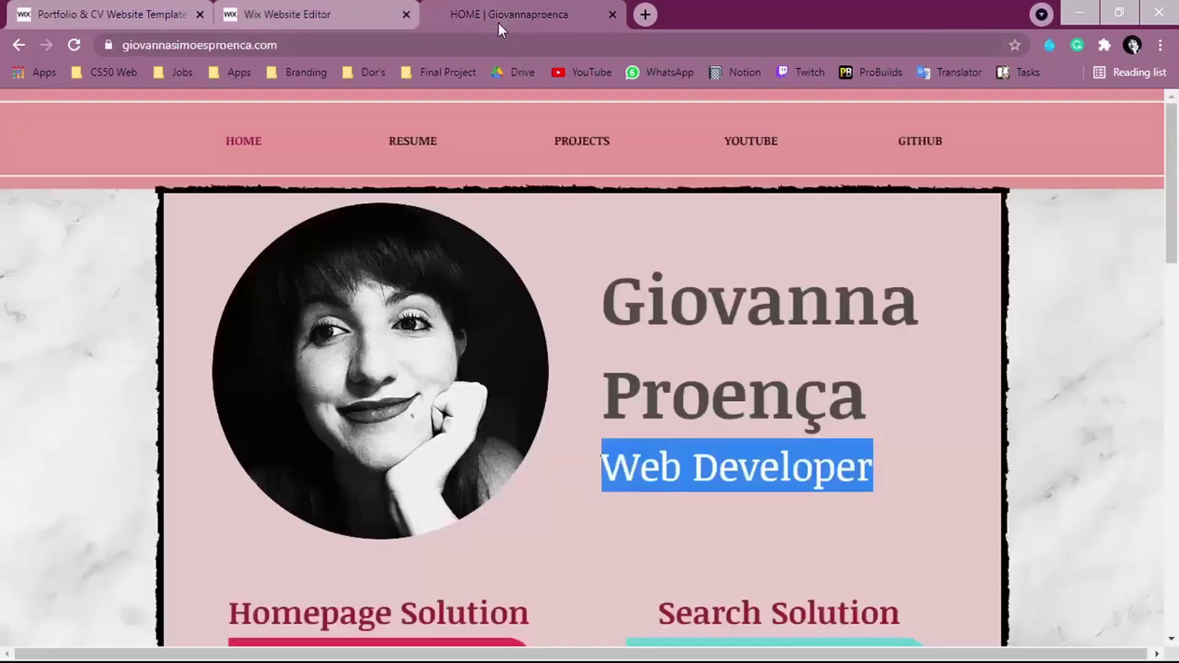
pyautogui.scroll(-5, 1115, 331)
pyautogui.click(684, 271)
pyautogui.scroll(-2, 594, 285)
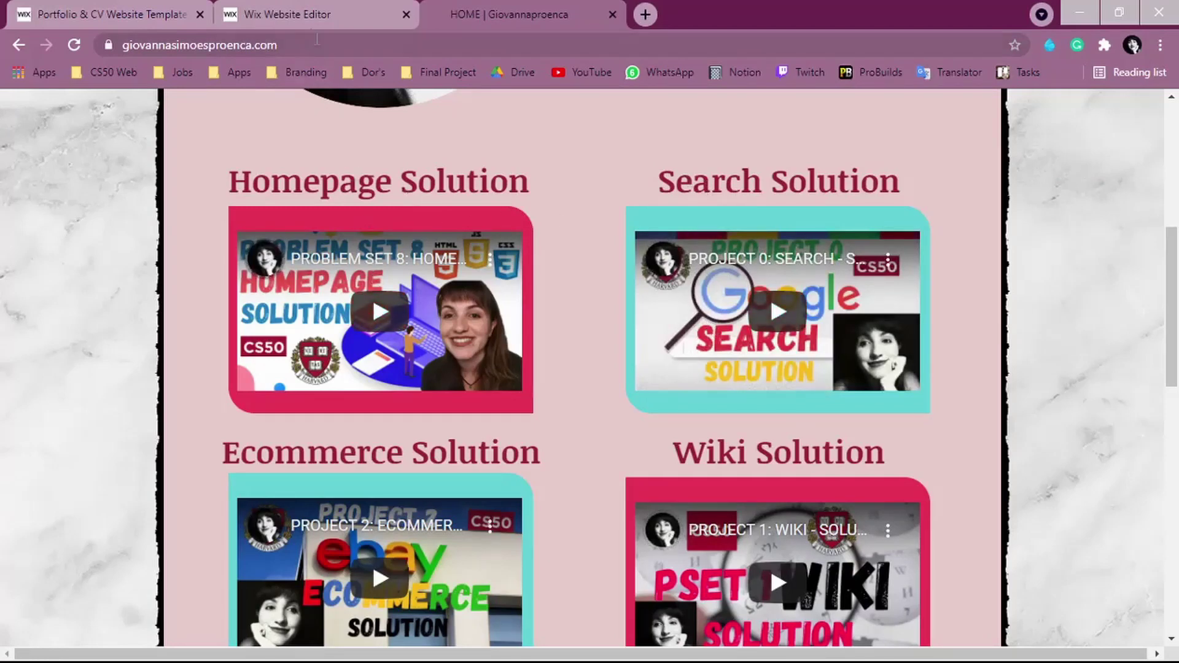
pyautogui.click(299, 21)
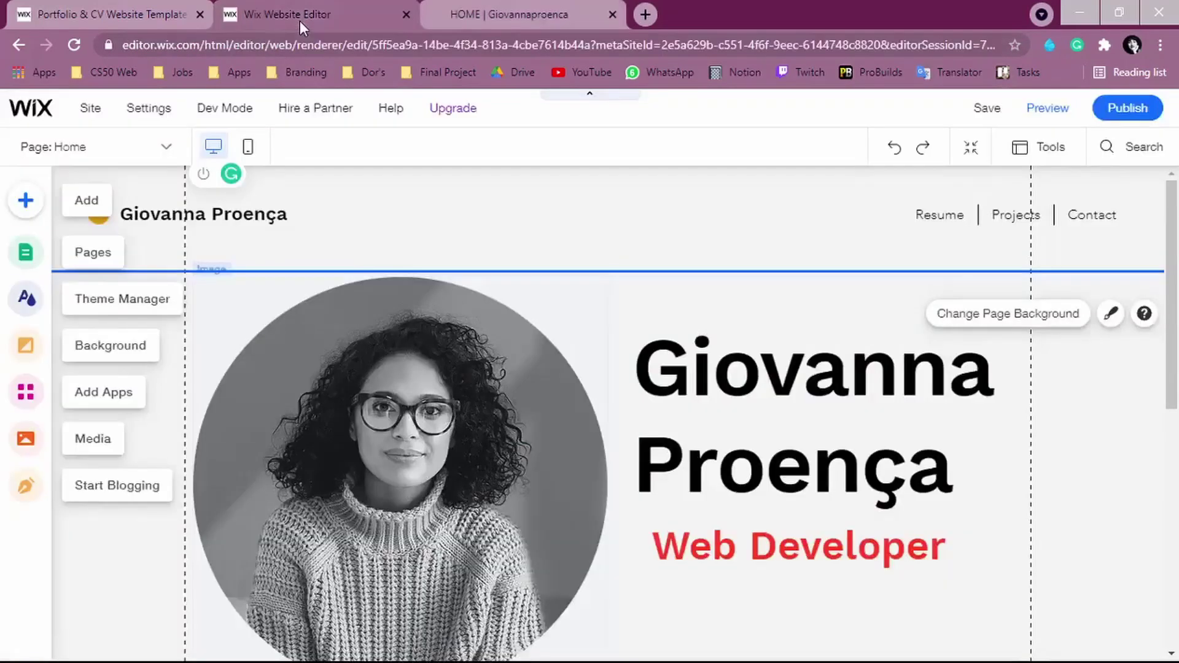
# - Drag a green rectangle from Decorative basic shapes onto the Home page canvas
pyautogui.click(24, 202)
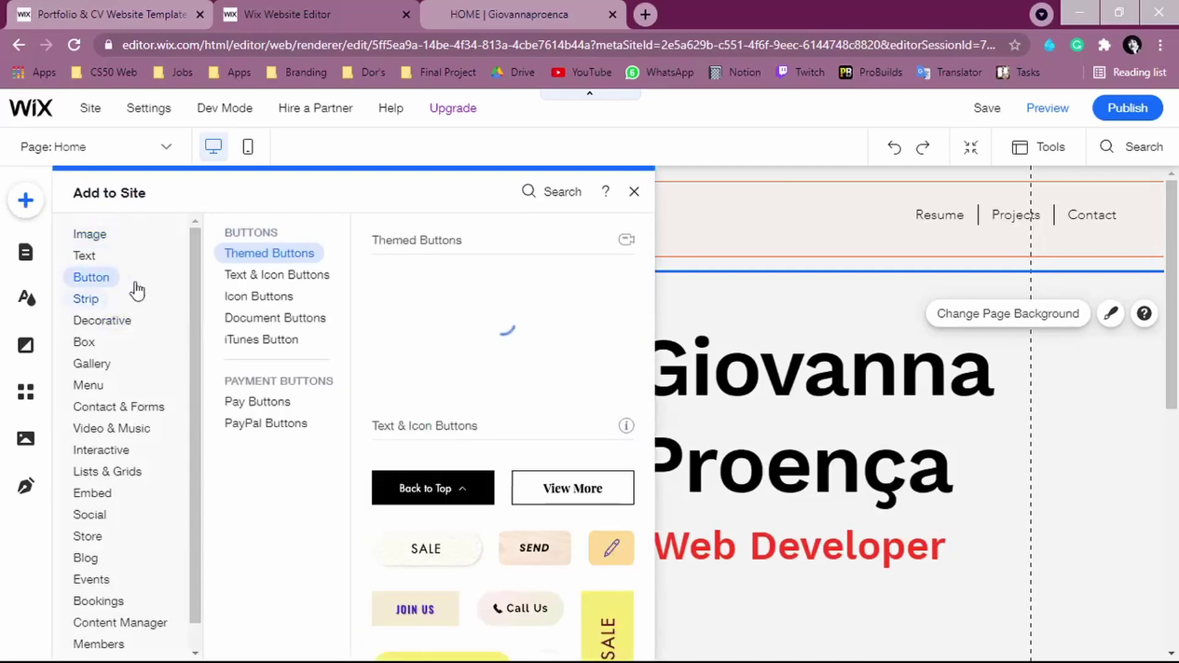
pyautogui.click(499, 16)
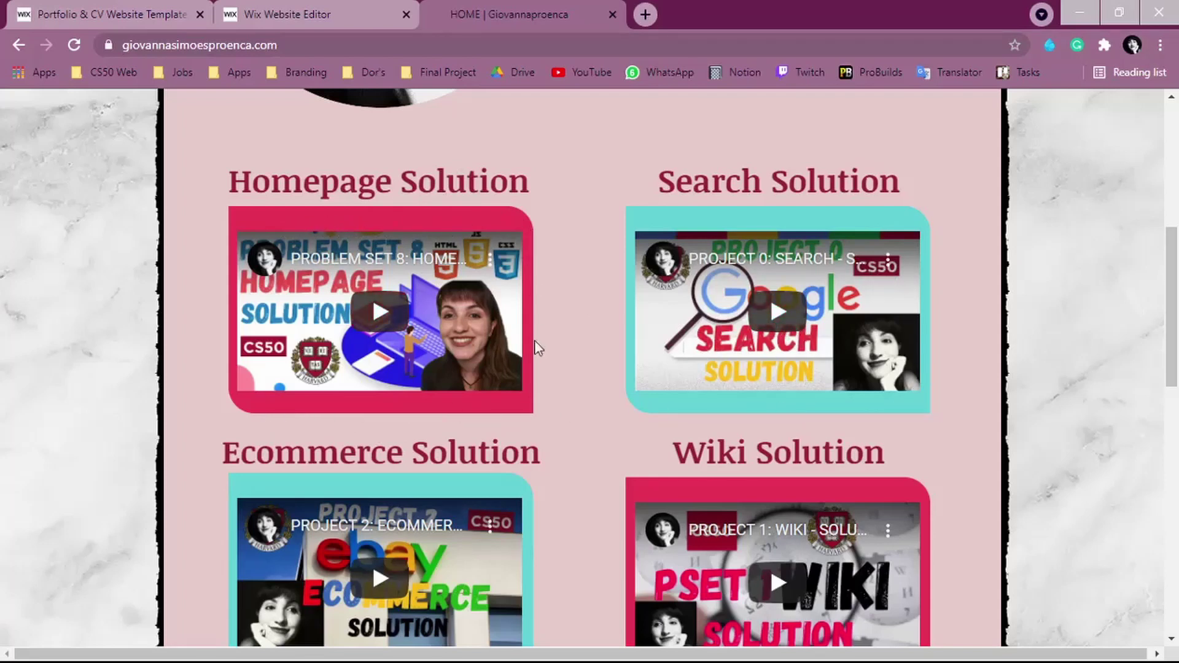
pyautogui.click(295, 23)
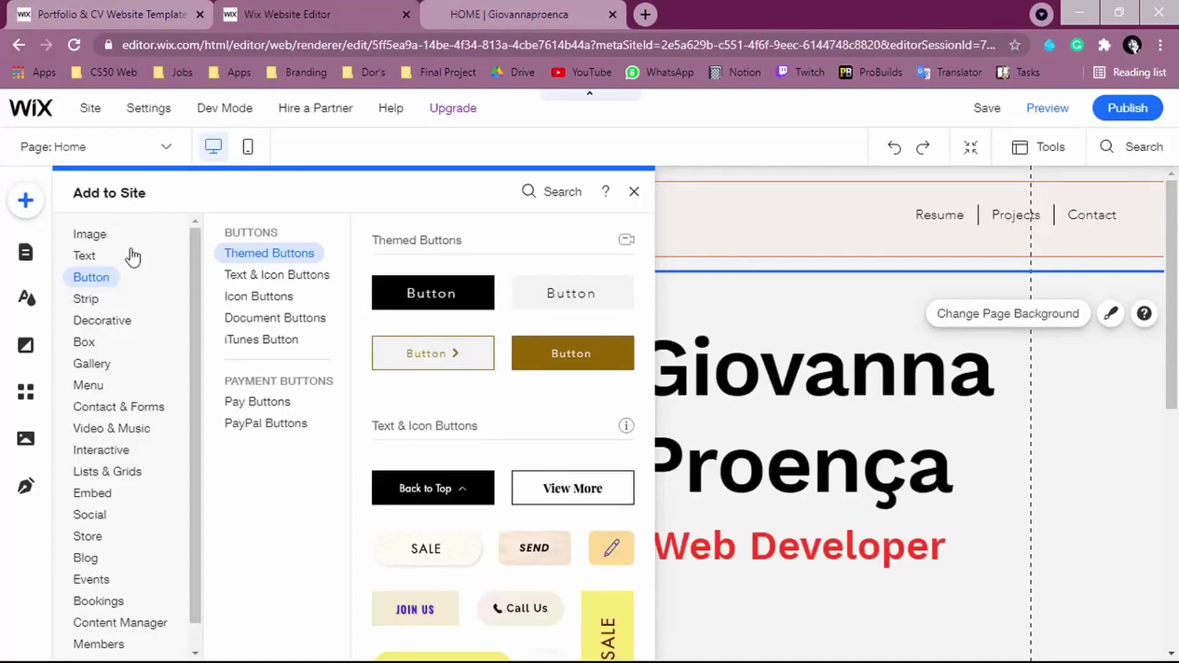
pyautogui.click(94, 300)
pyautogui.click(123, 331)
pyautogui.scroll(-3, 513, 416)
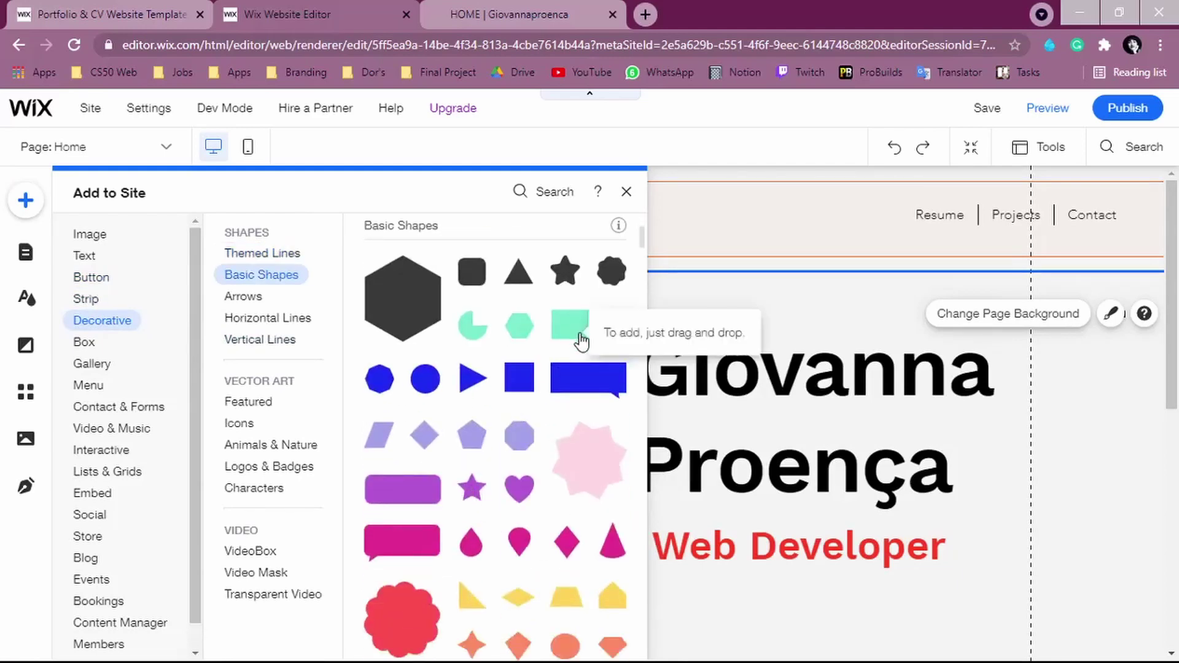
pyautogui.moveTo(579, 341); pyautogui.dragTo(711, 626)
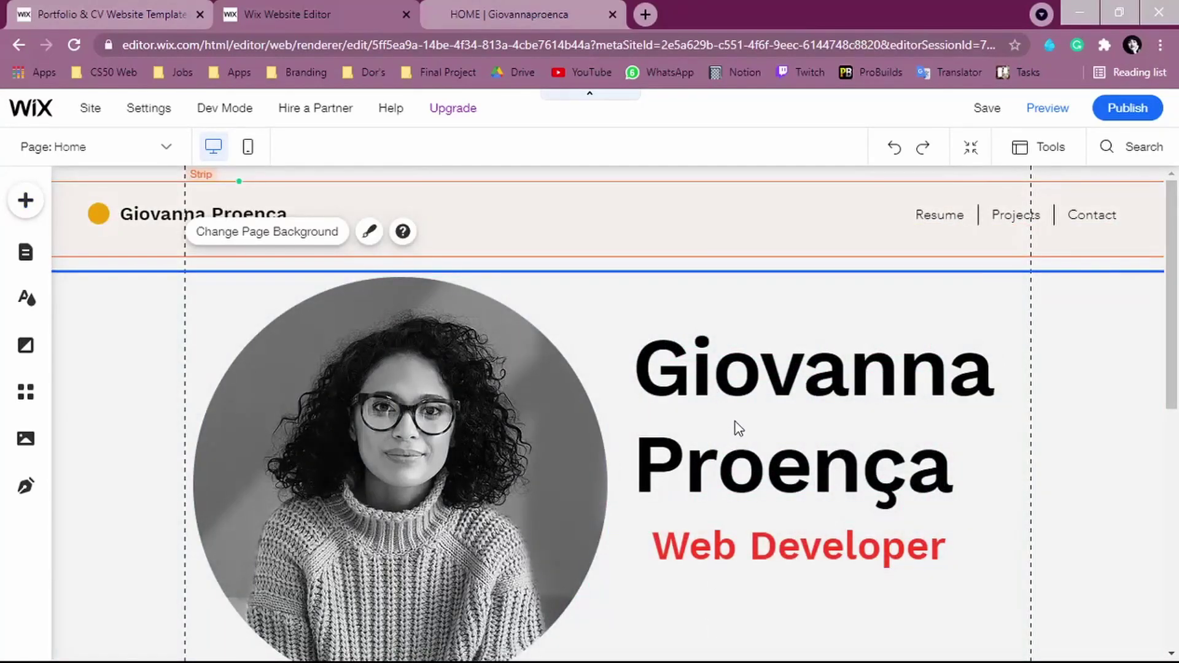
# - Move the green rectangle below the round photo and push the footer down for more room
pyautogui.scroll(-6, 737, 412)
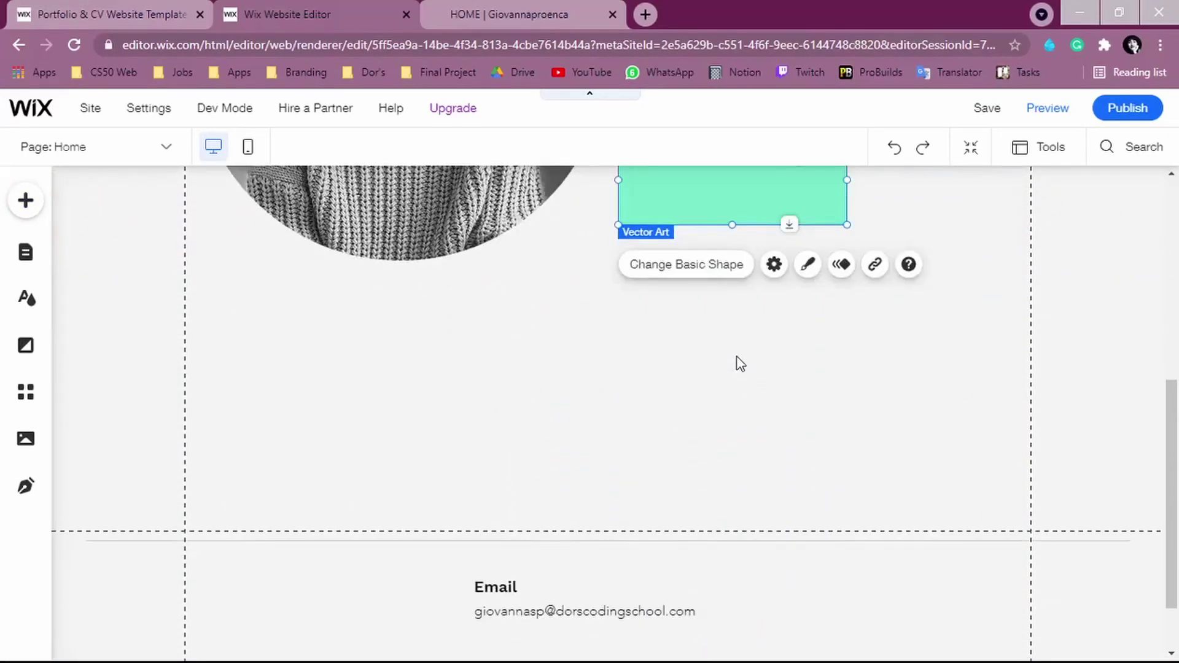
pyautogui.moveTo(734, 200); pyautogui.dragTo(401, 395)
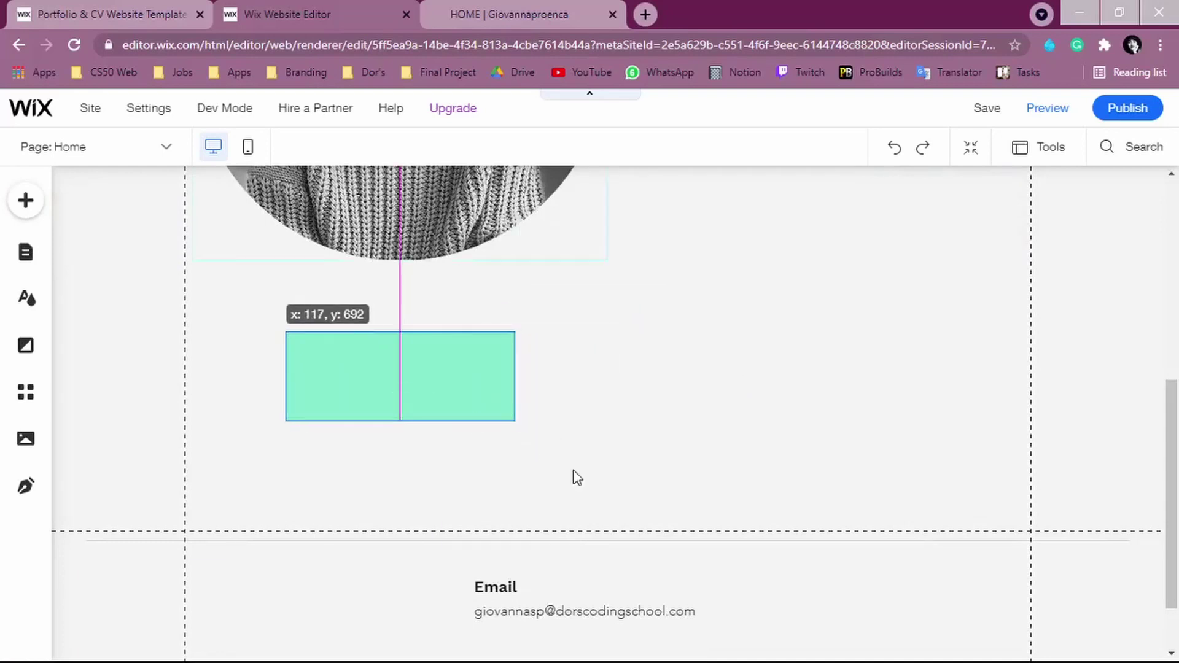
pyautogui.click(610, 540)
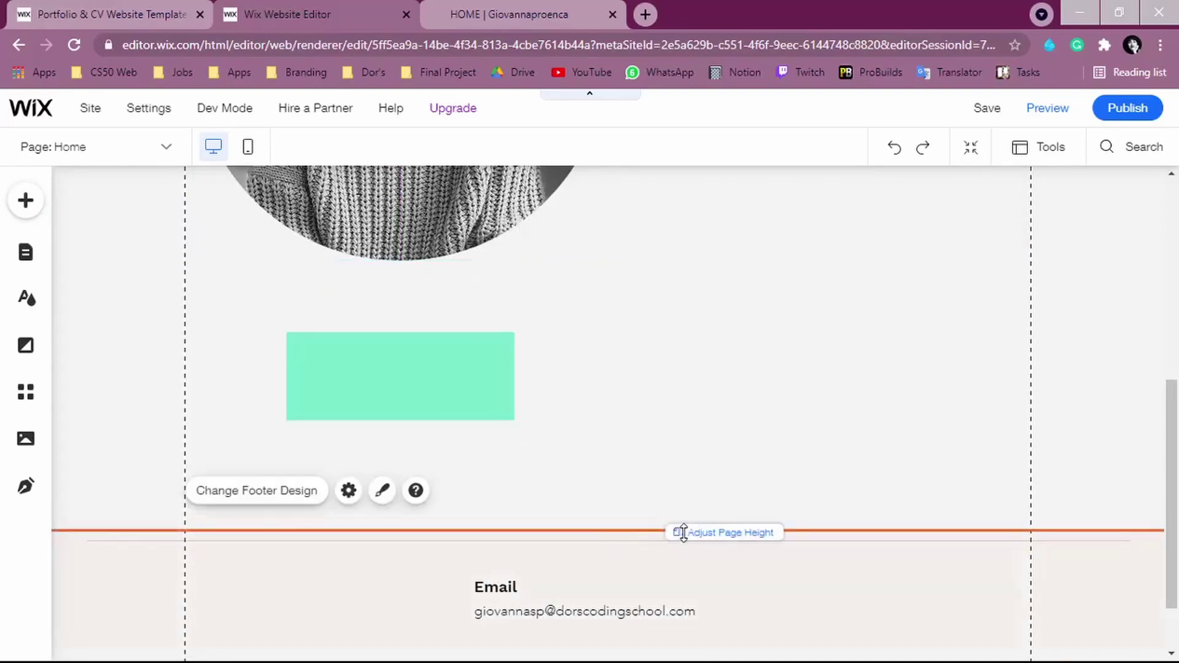
pyautogui.moveTo(678, 532); pyautogui.dragTo(678, 646)
pyautogui.scroll(-2, 704, 476)
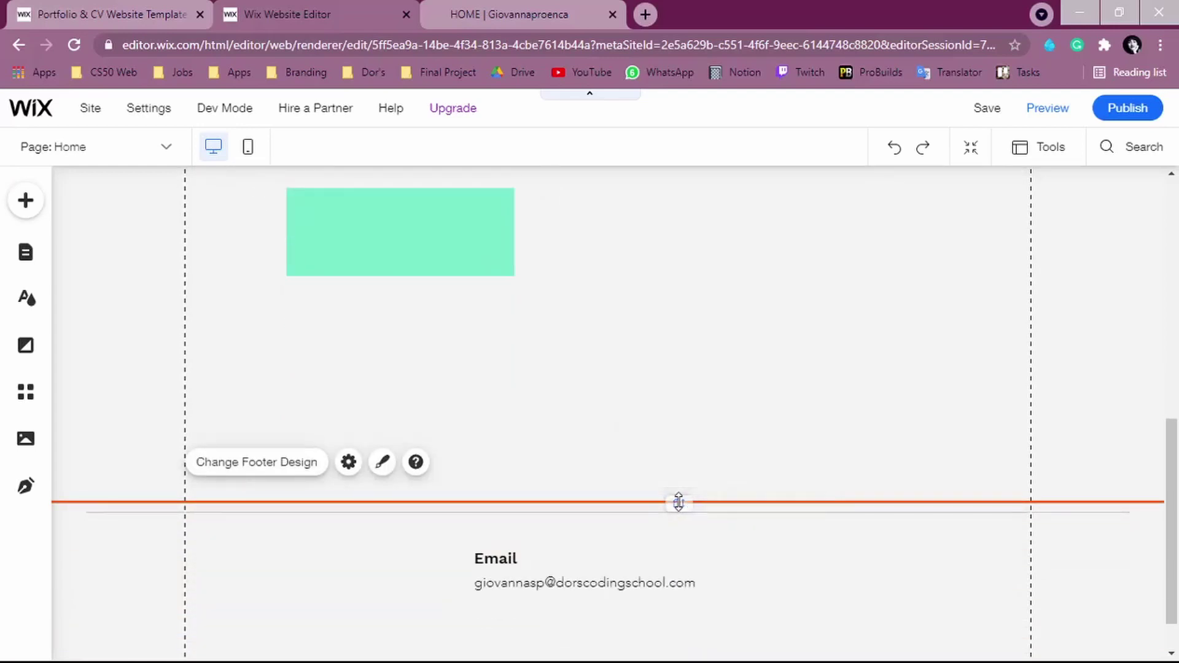
pyautogui.moveTo(678, 502); pyautogui.dragTo(676, 639)
pyautogui.scroll(4, 614, 458)
pyautogui.scroll(-5, 580, 449)
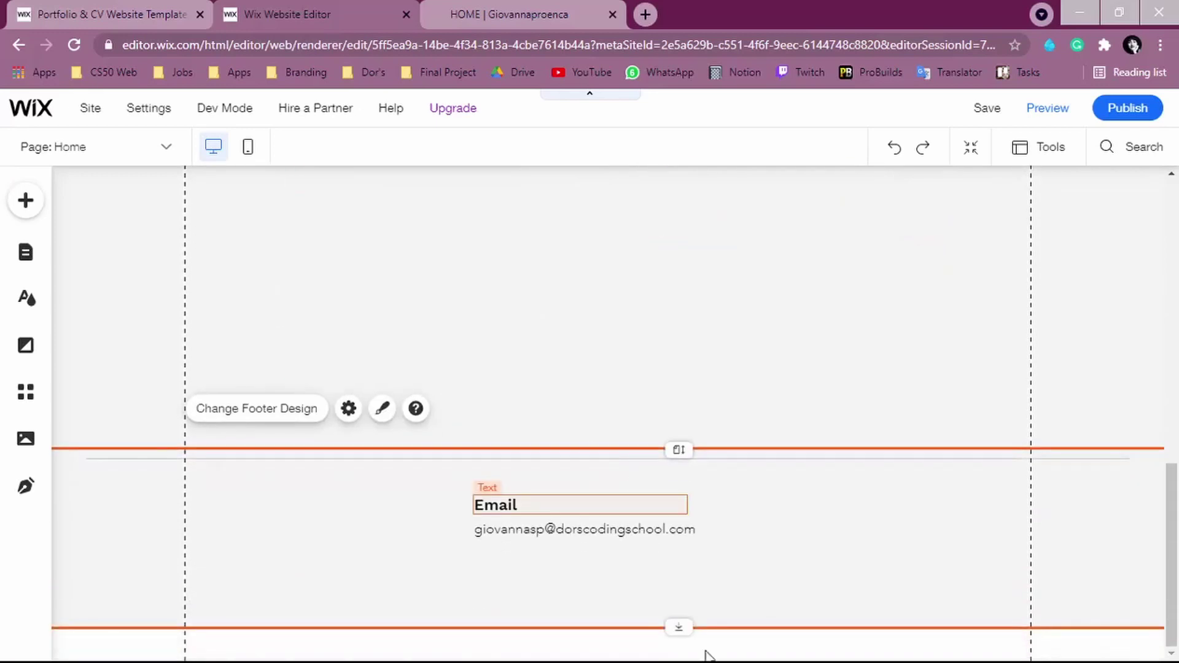
pyautogui.moveTo(676, 450); pyautogui.dragTo(669, 553)
pyautogui.scroll(5, 597, 348)
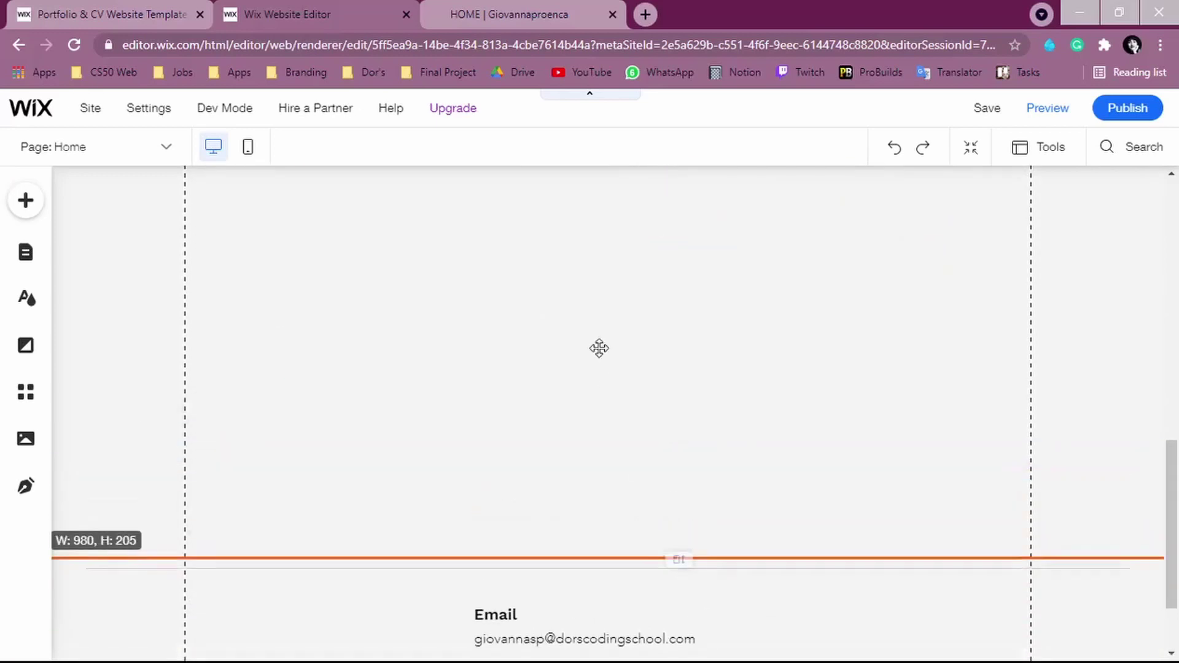
# - Enlarge the green rectangle into a tall box placed near the left margin at x 49, y 695
pyautogui.click(383, 331)
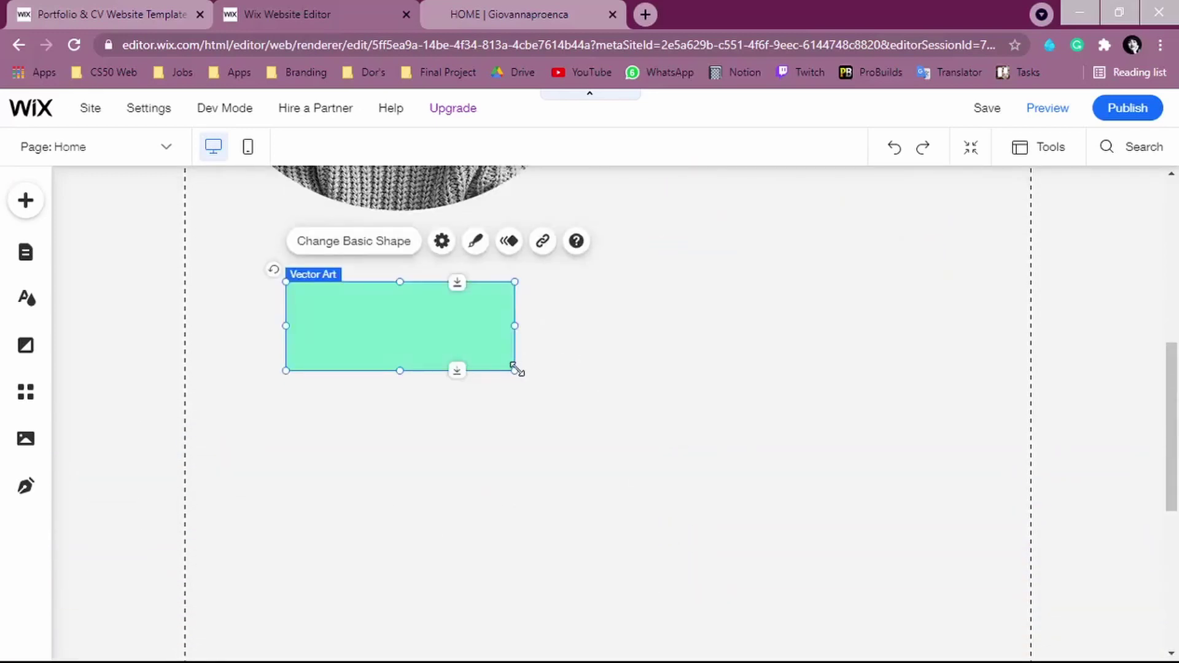
pyautogui.moveTo(518, 369); pyautogui.dragTo(656, 534)
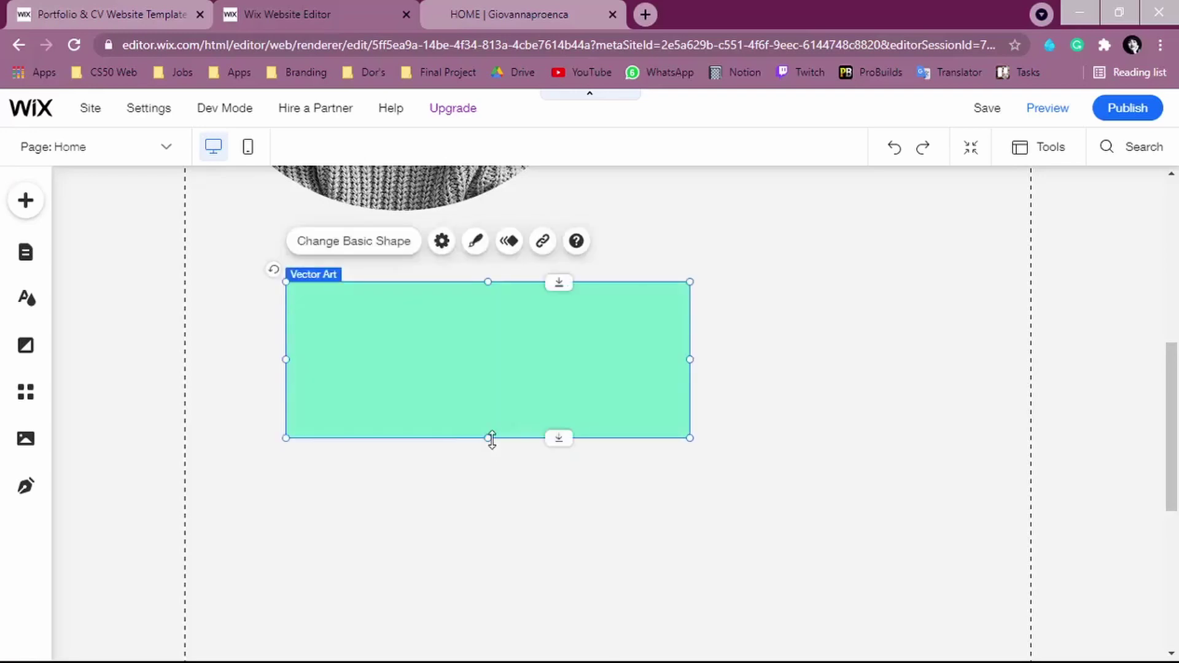
pyautogui.moveTo(489, 437); pyautogui.dragTo(483, 512)
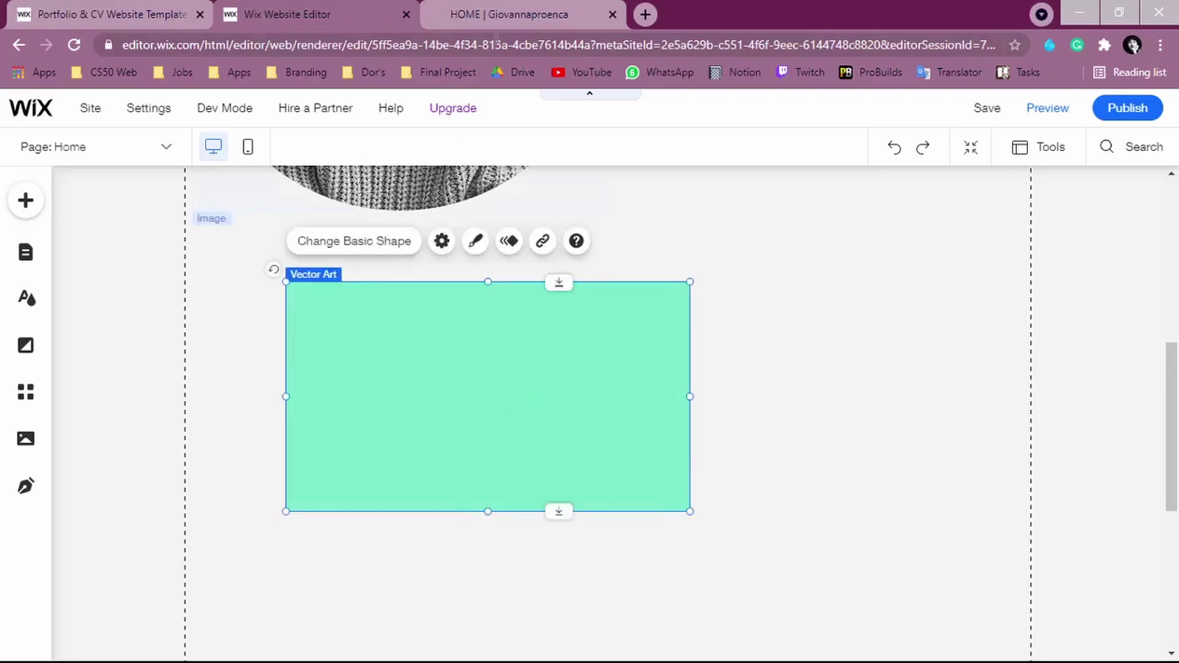
pyautogui.click(504, 14)
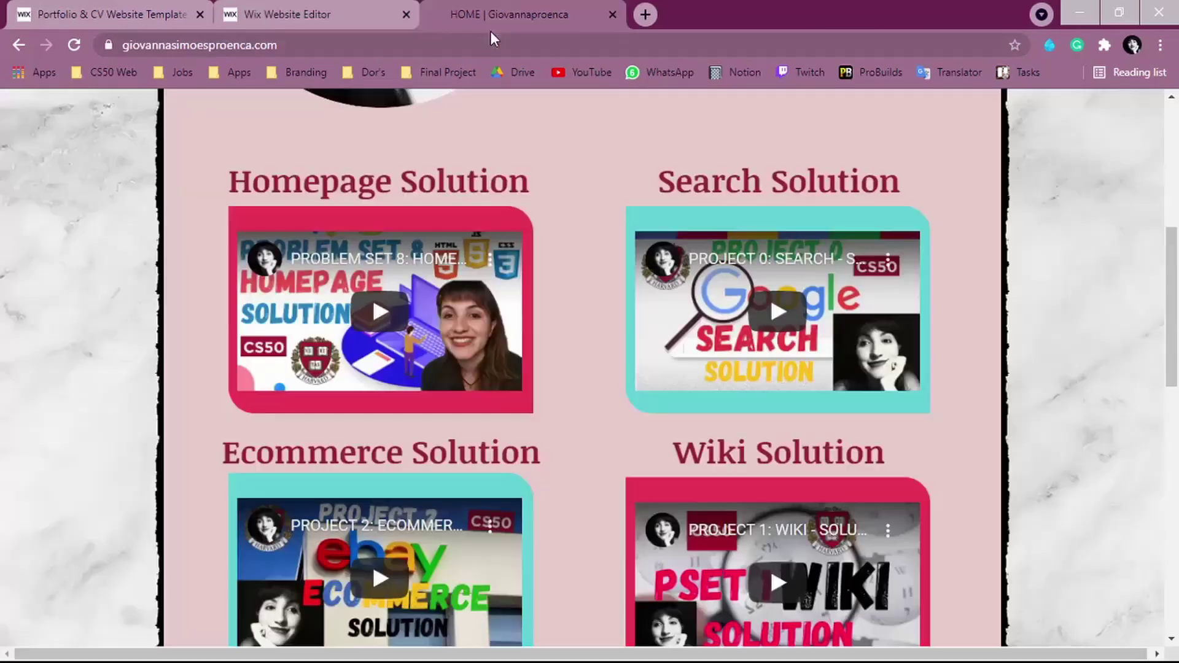
pyautogui.click(313, 15)
pyautogui.moveTo(557, 364); pyautogui.dragTo(490, 364)
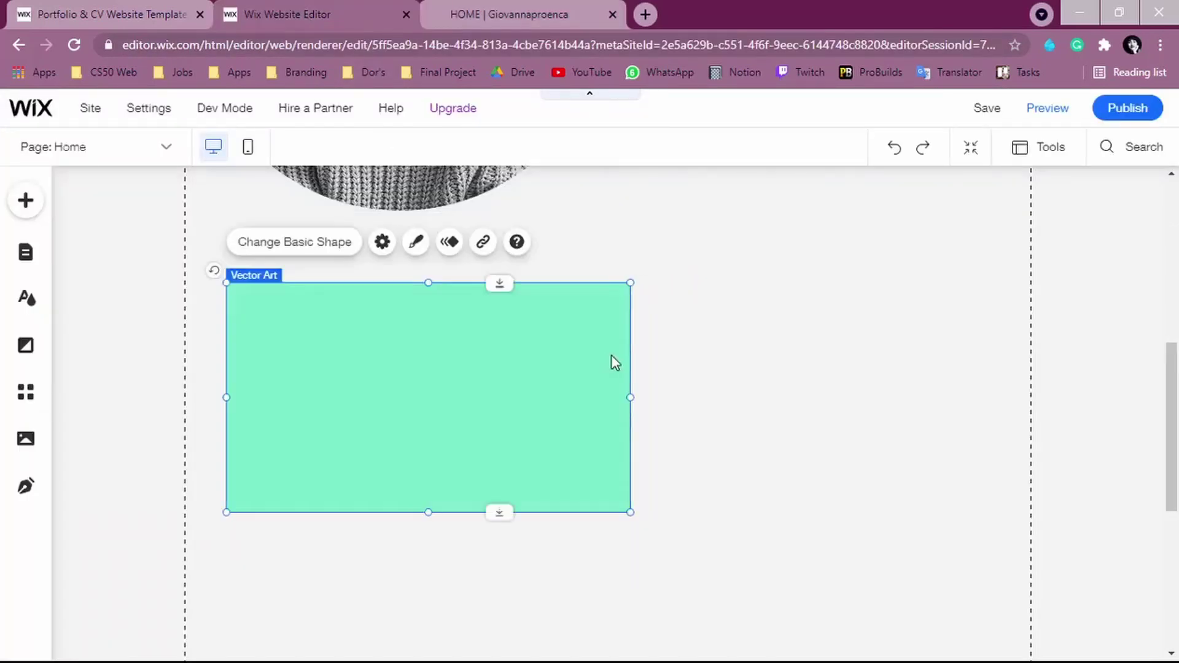
pyautogui.moveTo(626, 396); pyautogui.dragTo(577, 397)
pyautogui.moveTo(498, 374); pyautogui.dragTo(489, 372)
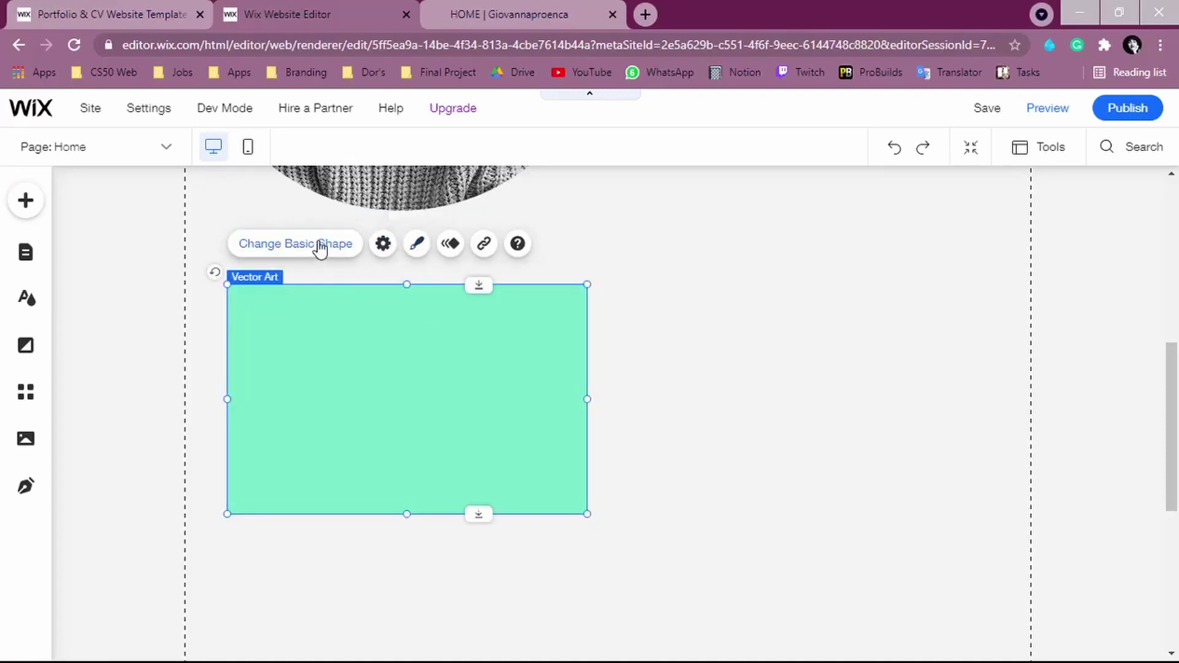
# - Fill the rectangle with the dark red theme colour #AA2719
pyautogui.doubleClick(376, 284)
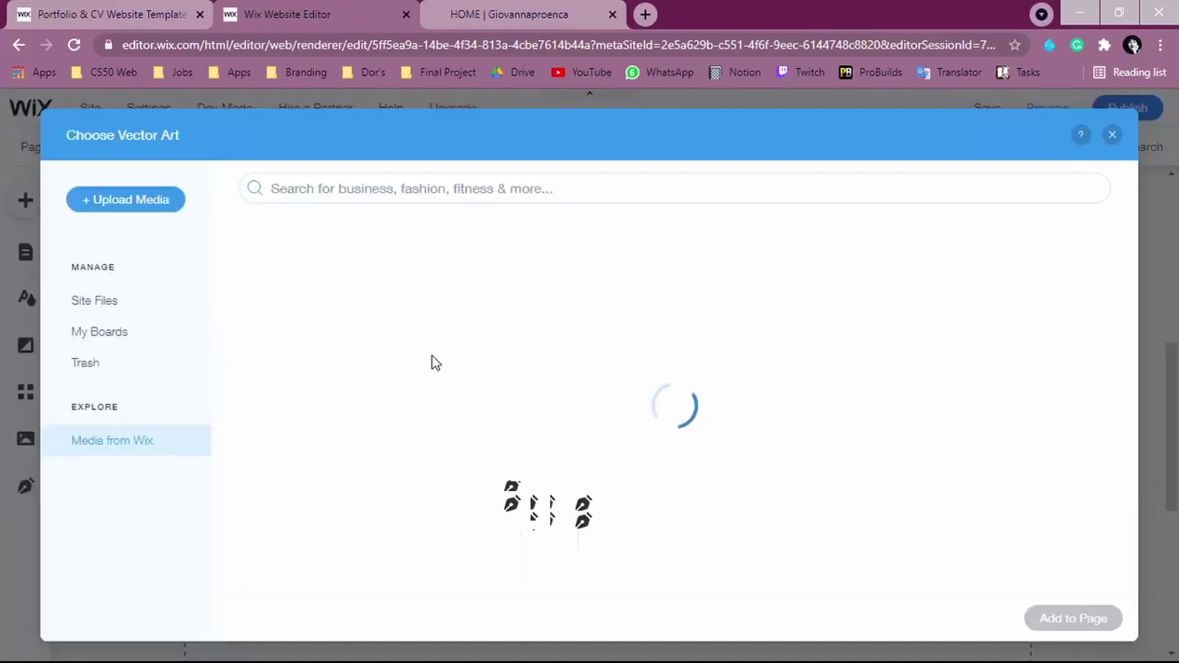
pyautogui.click(1108, 142)
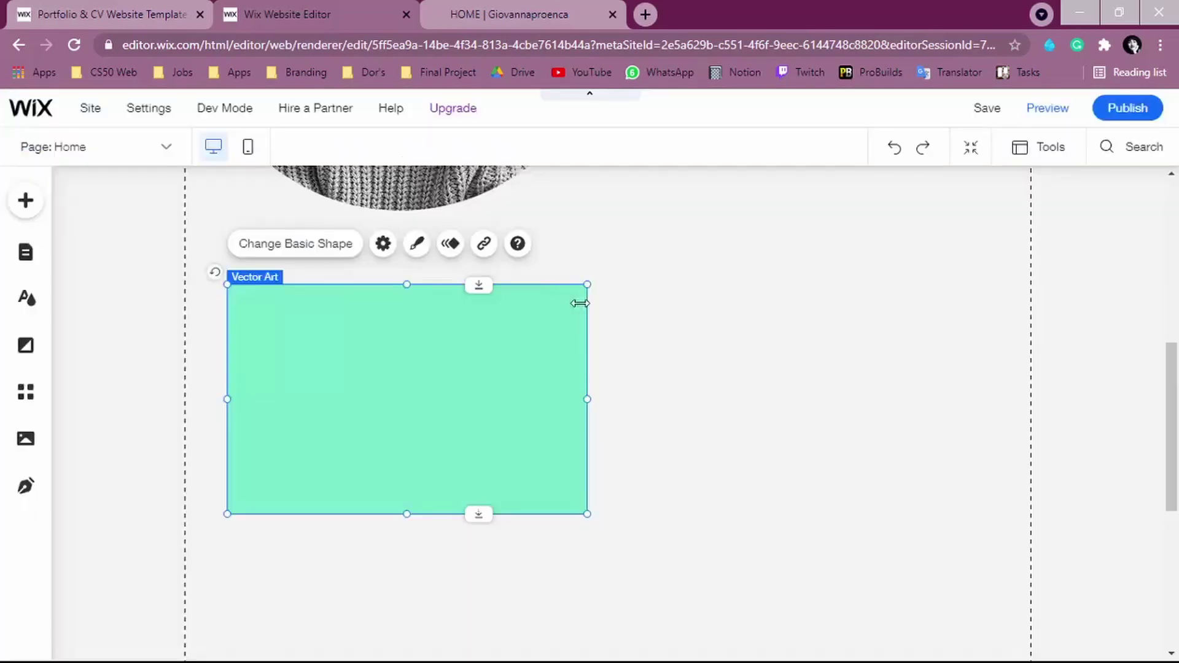
pyautogui.click(383, 244)
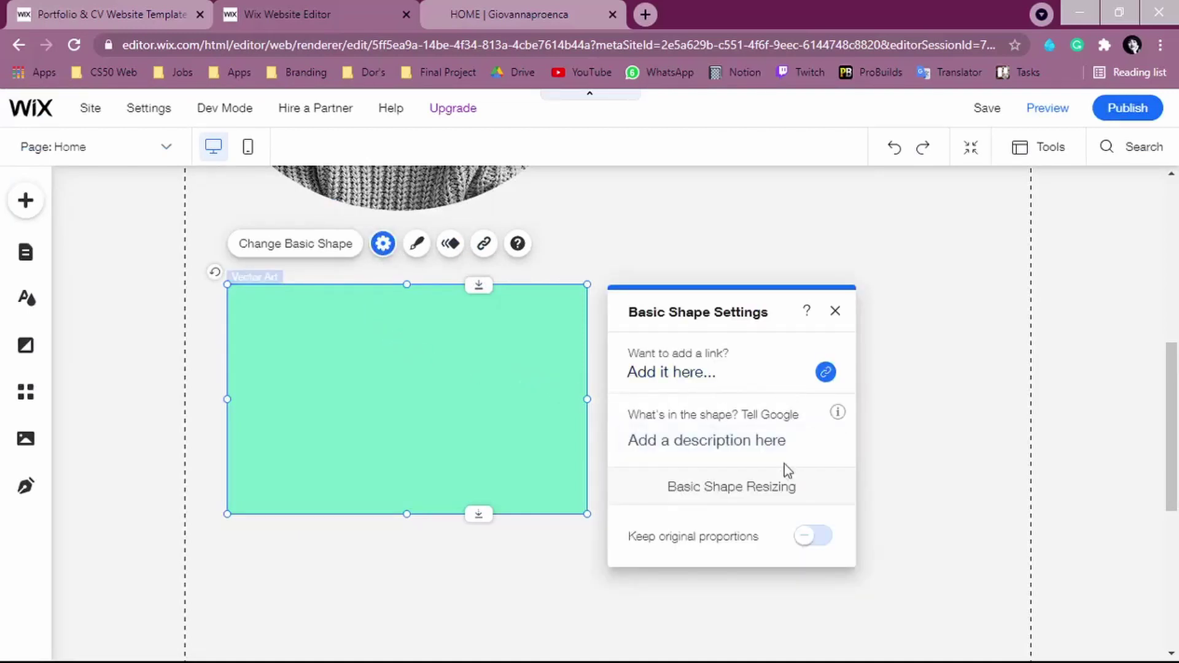
pyautogui.click(836, 311)
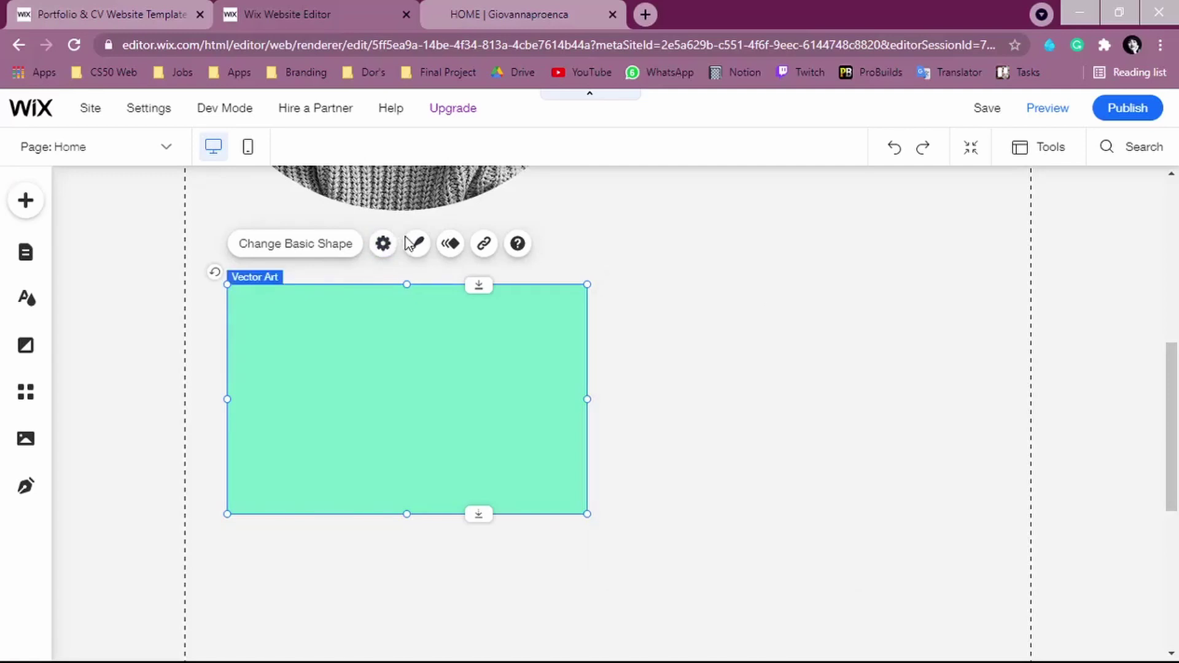
pyautogui.click(417, 245)
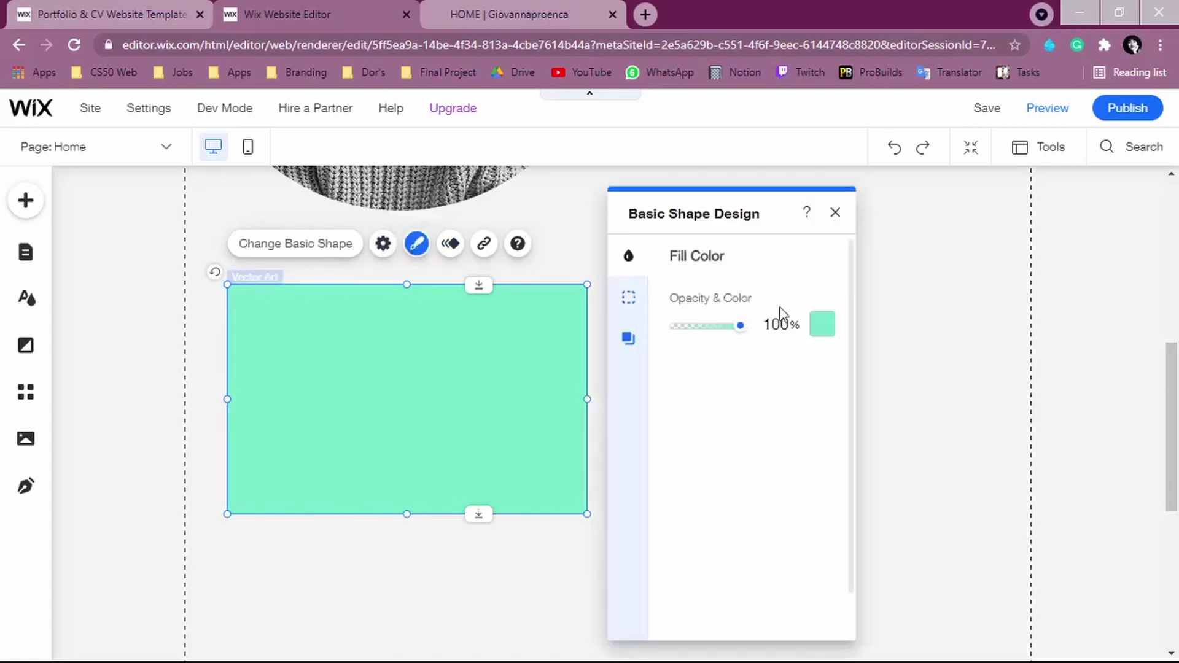
pyautogui.click(823, 324)
pyautogui.click(706, 390)
pyautogui.click(697, 390)
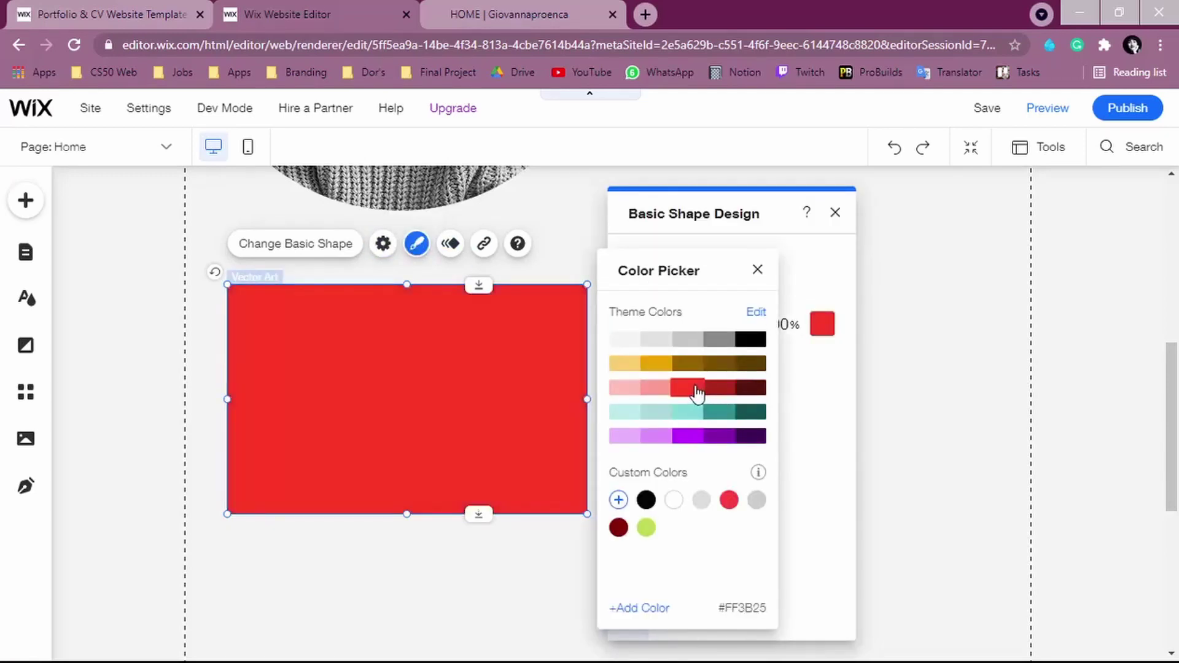
pyautogui.click(720, 390)
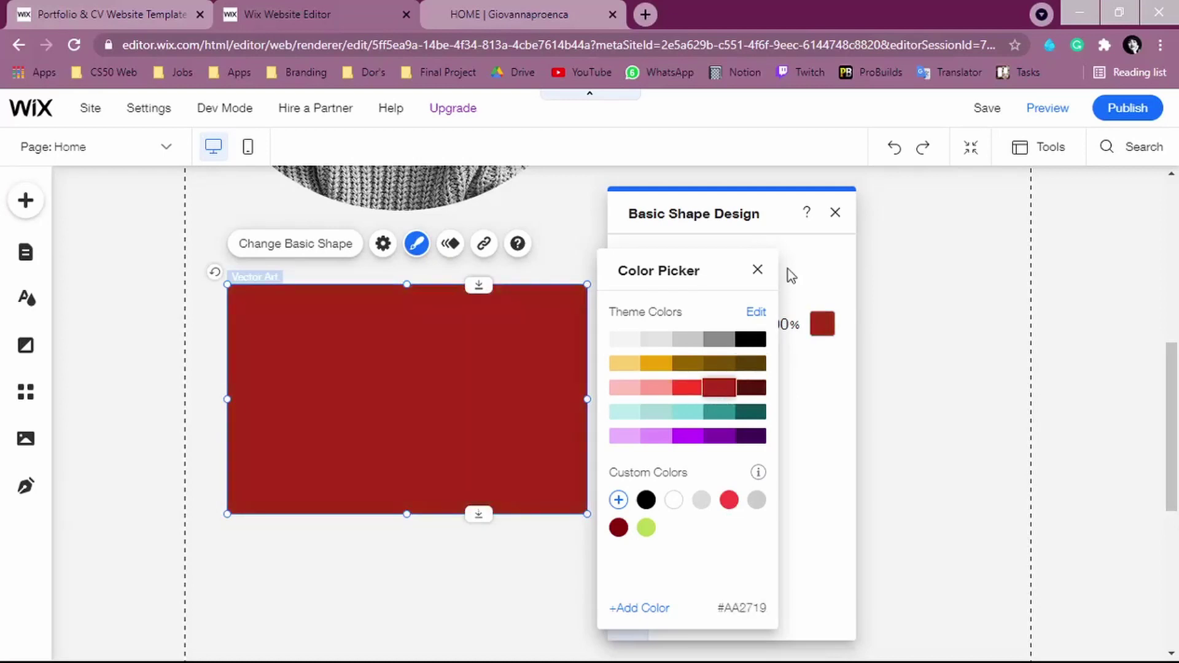
pyautogui.click(760, 271)
pyautogui.click(835, 212)
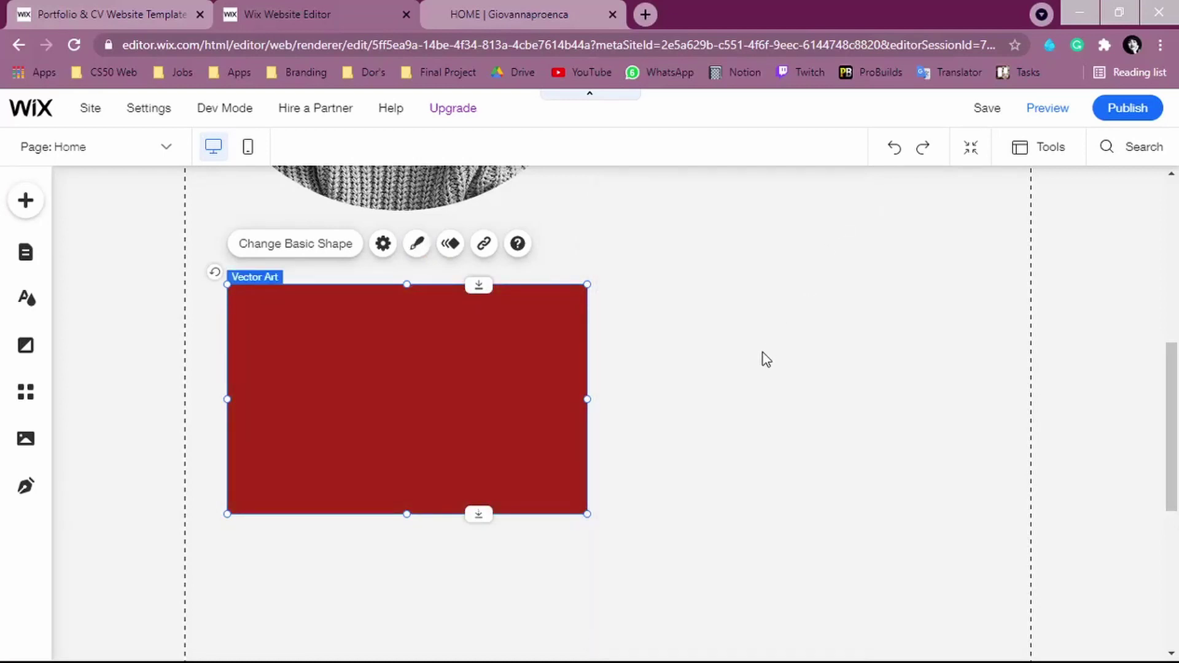
pyautogui.click(764, 360)
# - Pull the red box's right edge inward to make it slightly narrower
pyautogui.click(559, 374)
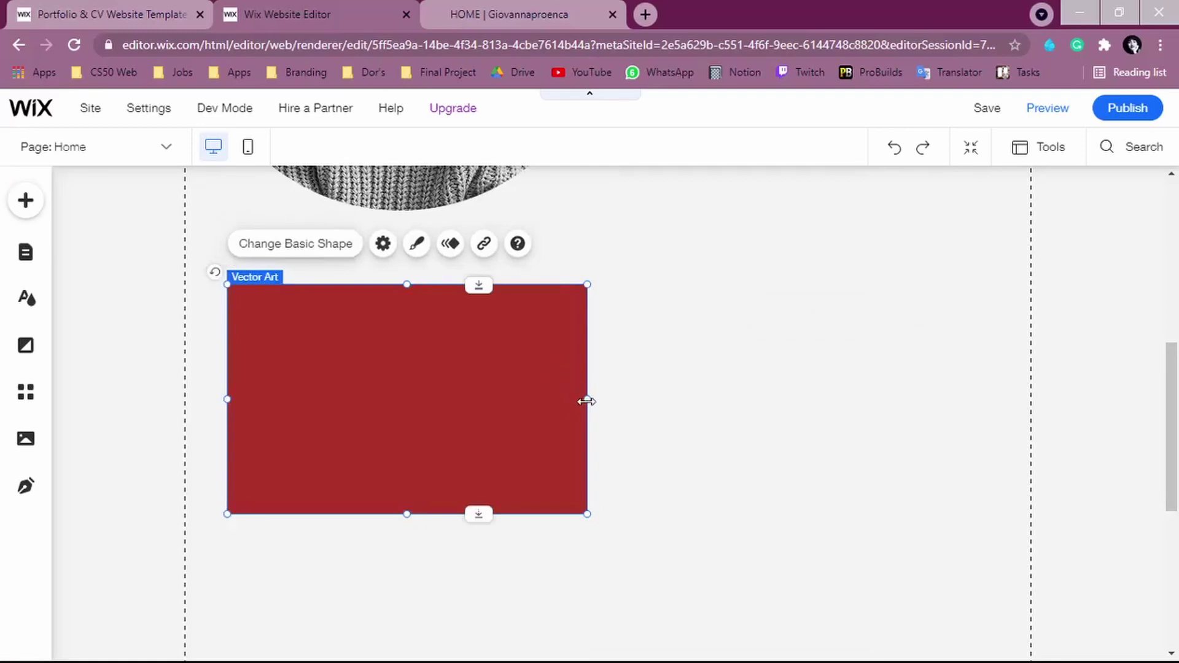
pyautogui.moveTo(576, 400); pyautogui.dragTo(569, 399)
pyautogui.click(635, 394)
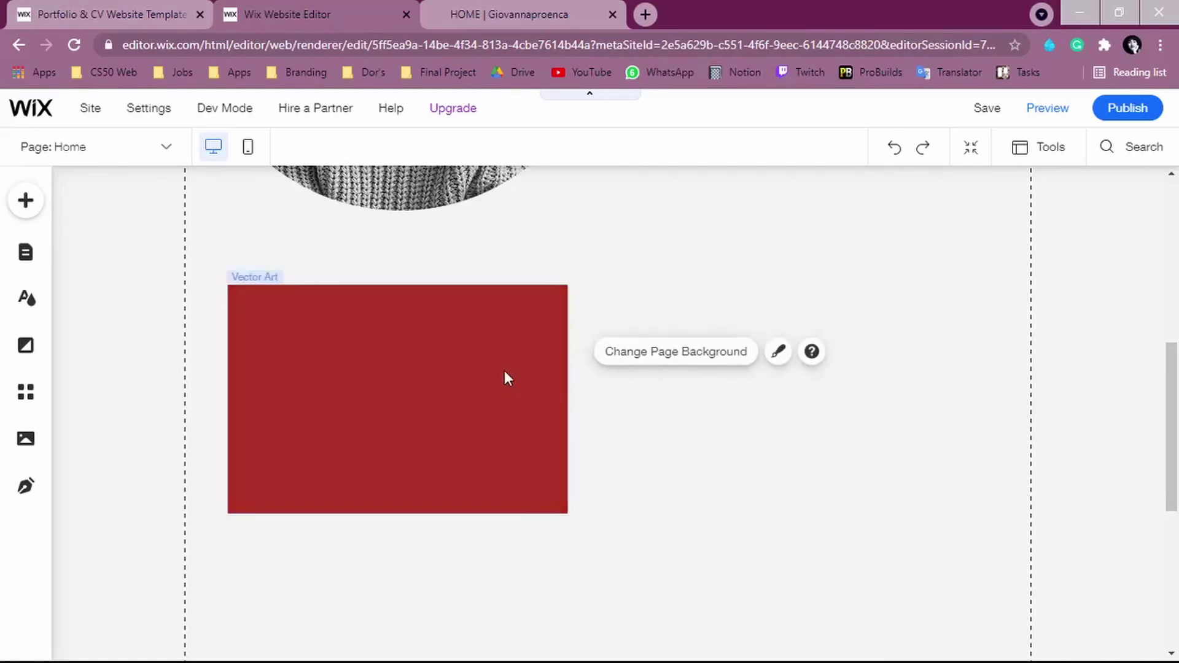
pyautogui.click(500, 369)
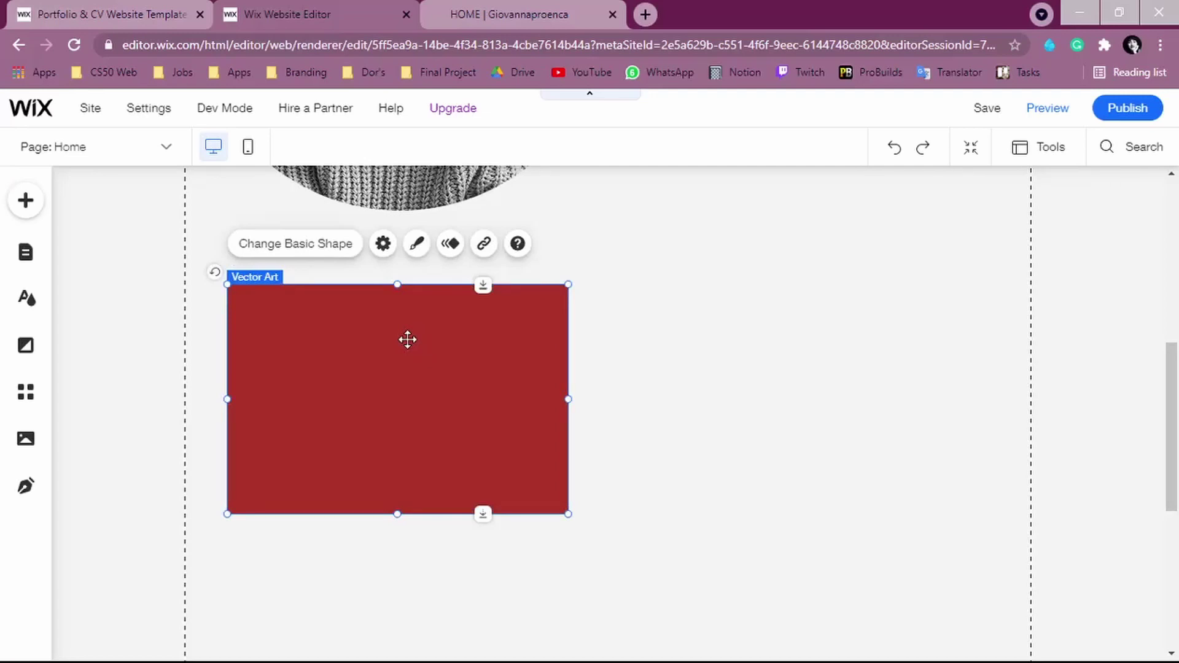
# - Duplicate the red box with Ctrl+D, place the copy on the right, and match its height and width
pyautogui.hotkey('ctrl', 'd')
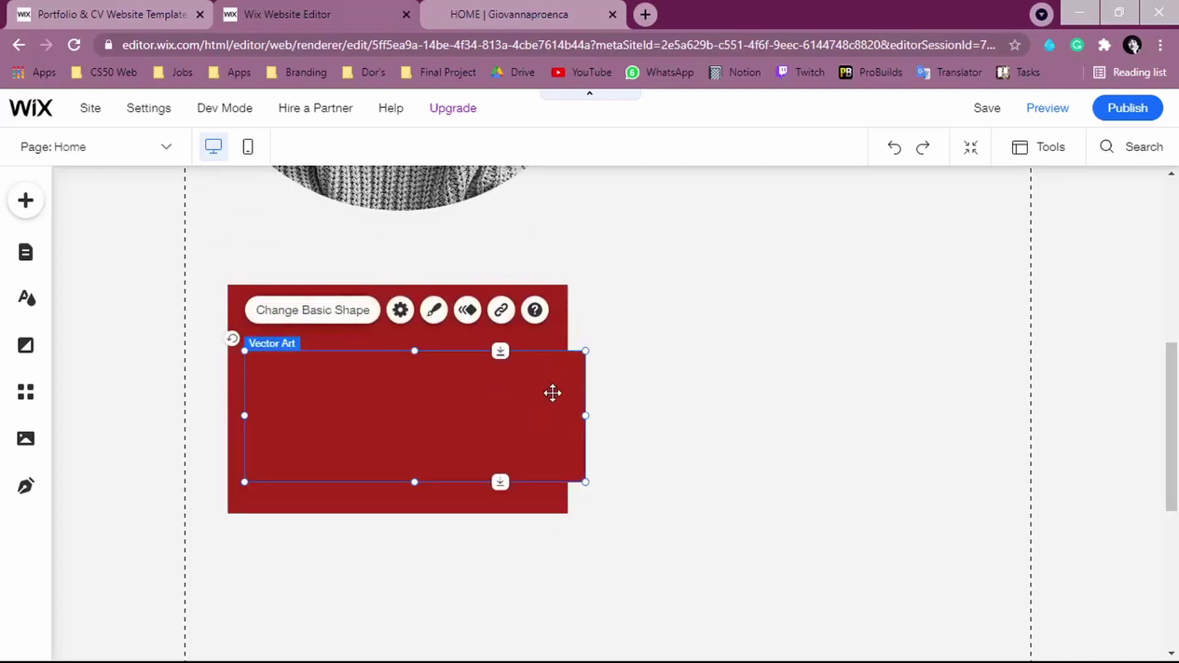
pyautogui.moveTo(551, 389); pyautogui.dragTo(872, 359)
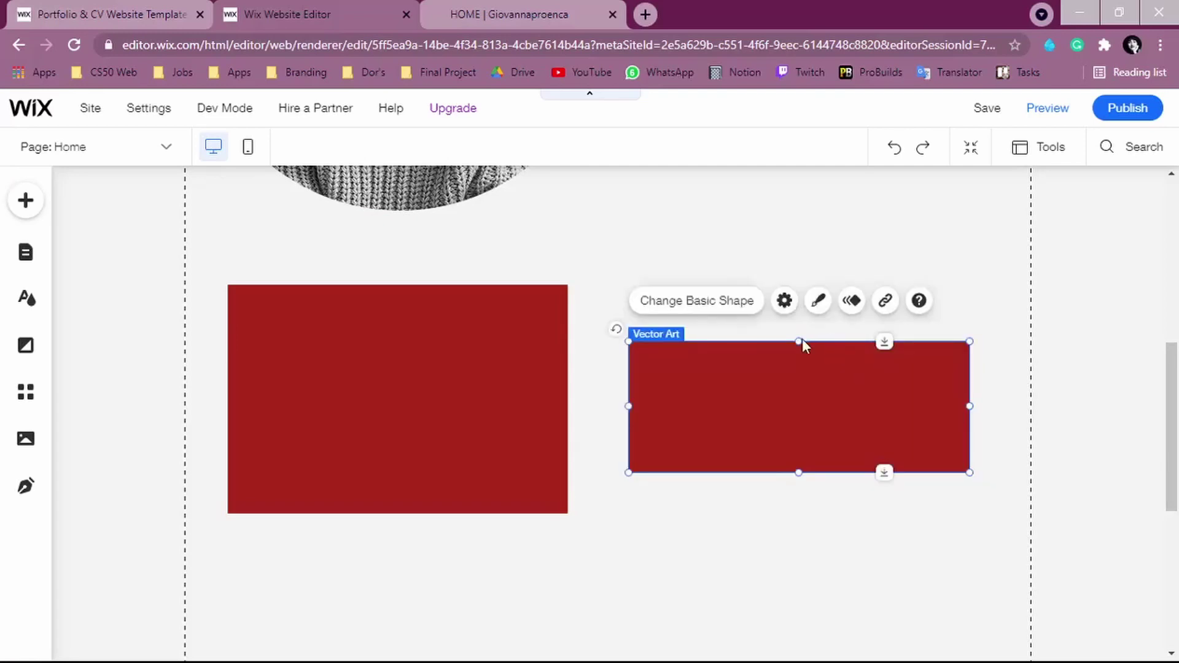
pyautogui.moveTo(802, 338); pyautogui.dragTo(796, 283)
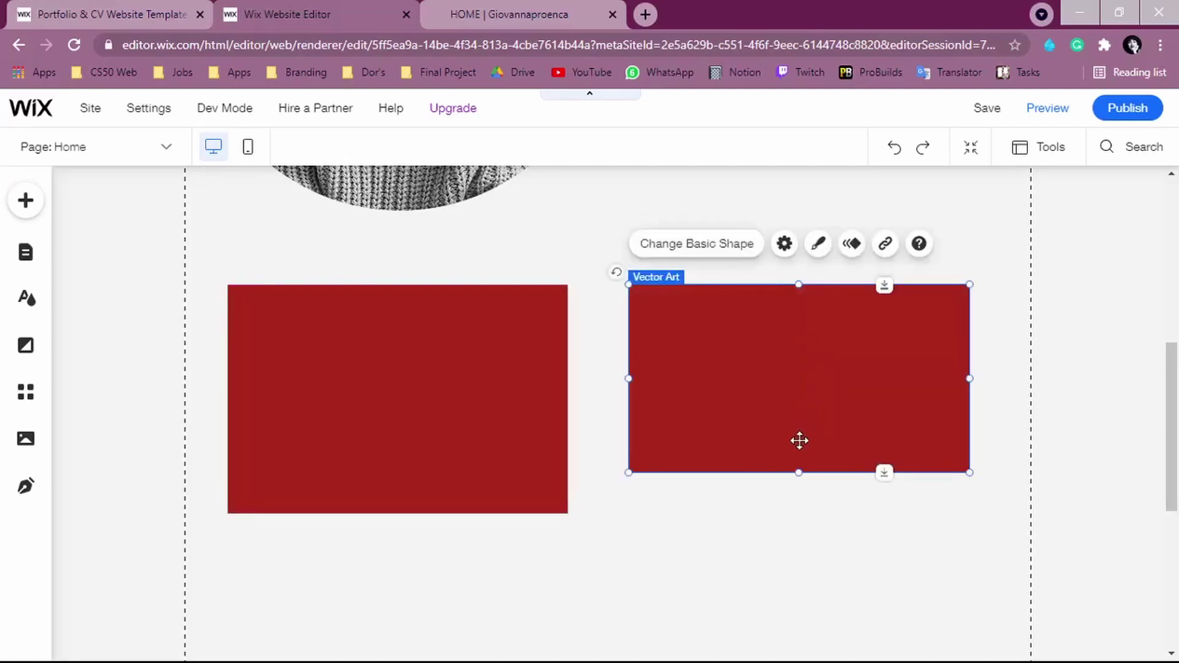
pyautogui.moveTo(798, 473); pyautogui.dragTo(802, 514)
pyautogui.click(979, 409)
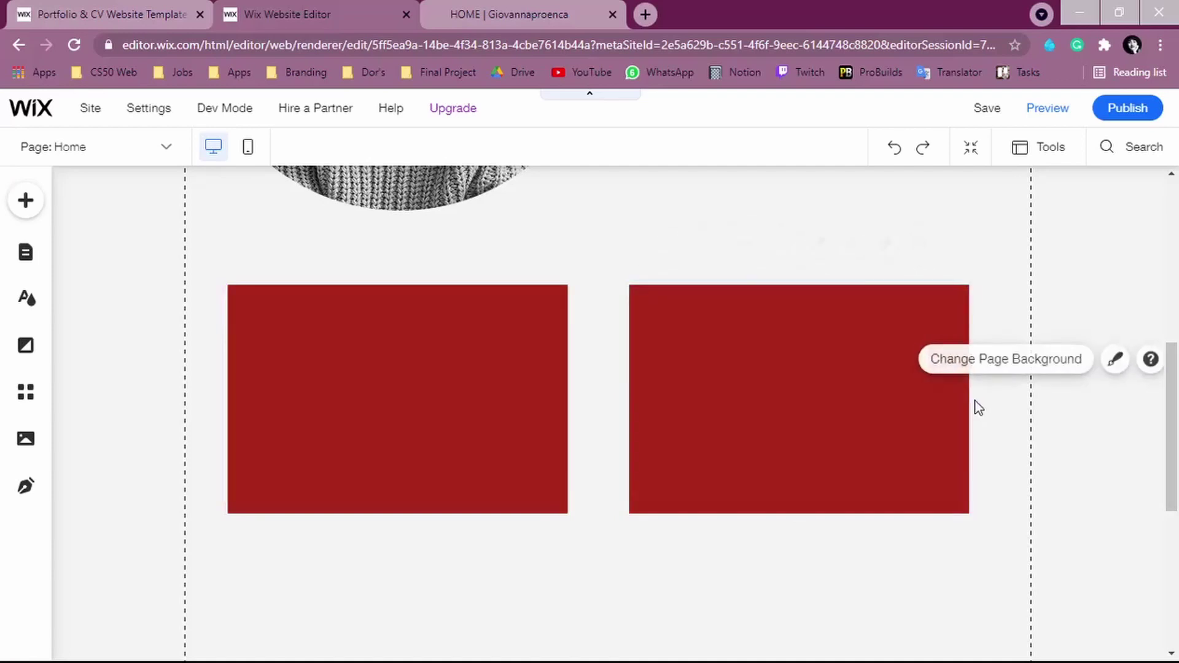
pyautogui.click(937, 397)
pyautogui.moveTo(971, 399); pyautogui.dragTo(990, 398)
pyautogui.click(1054, 378)
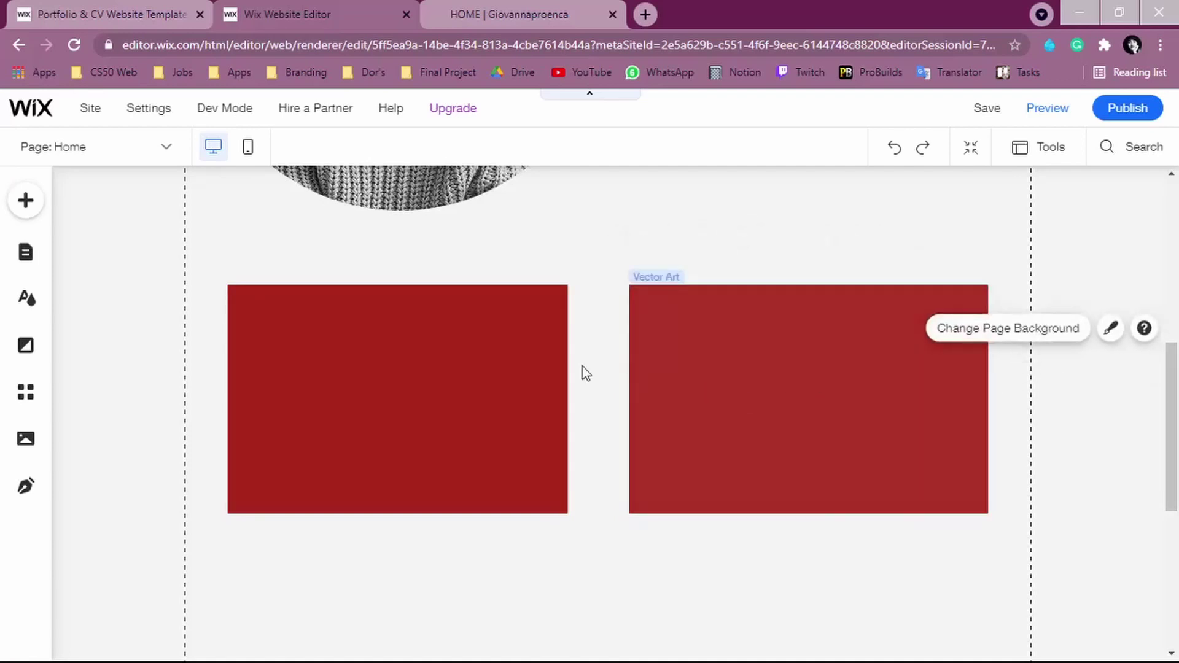
pyautogui.scroll(-5, 753, 368)
pyautogui.scroll(6, 719, 406)
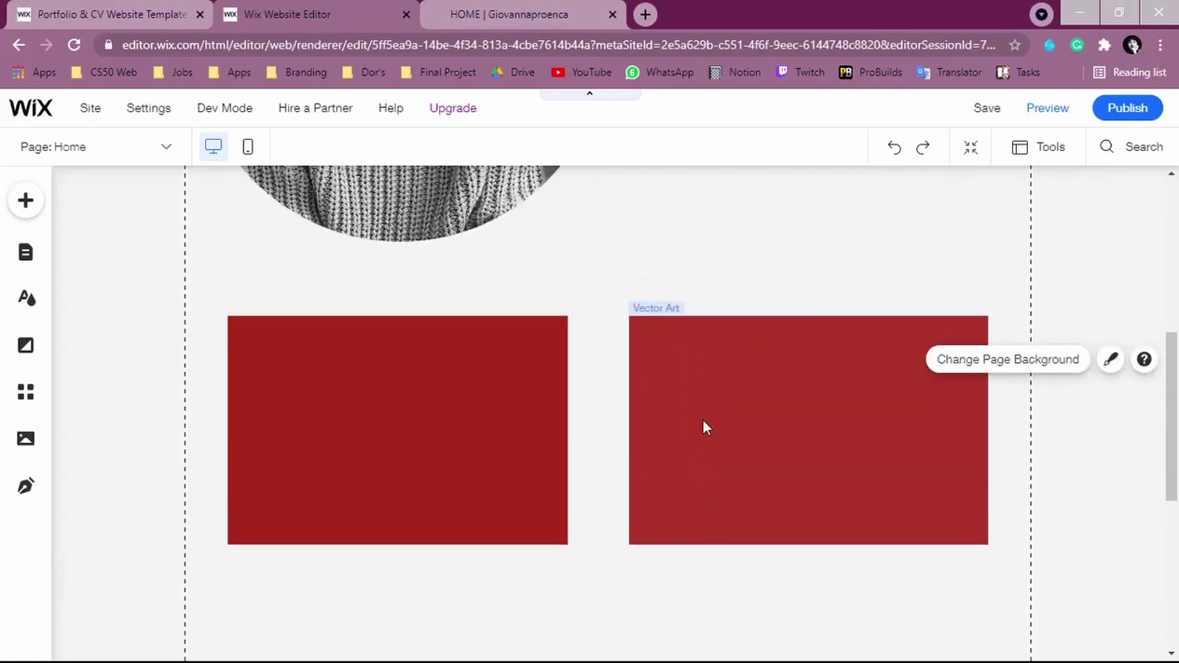
pyautogui.scroll(-2, 672, 420)
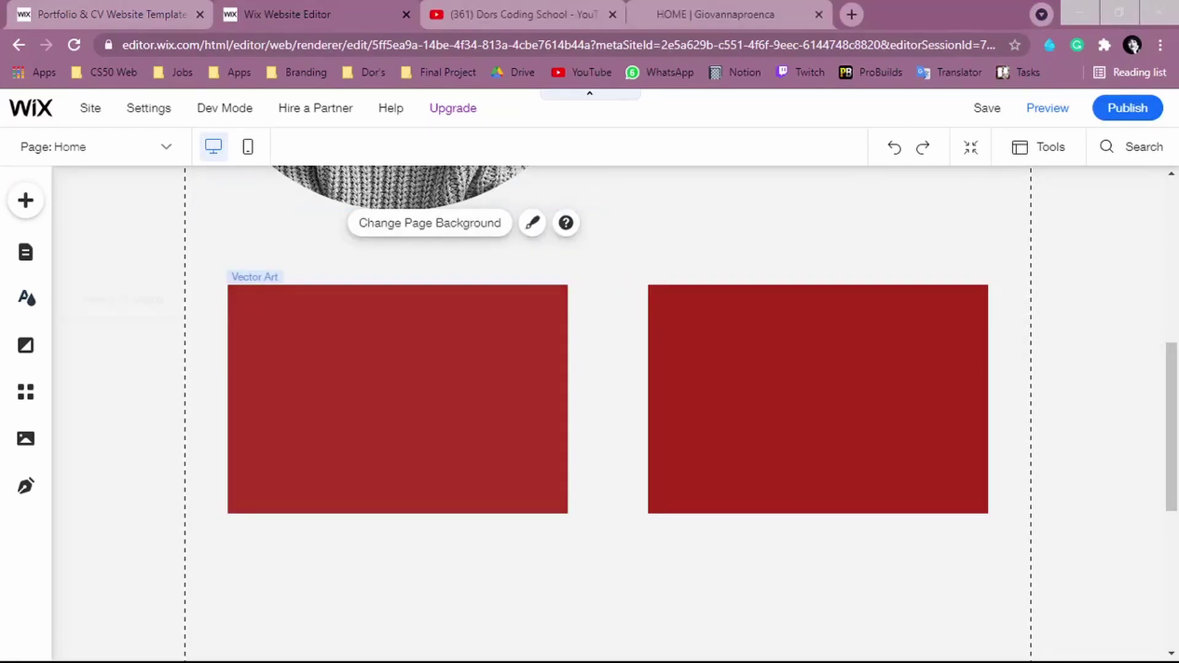
# - Browse the Add panel's social, events, embed, decorative and text categories
pyautogui.click(27, 209)
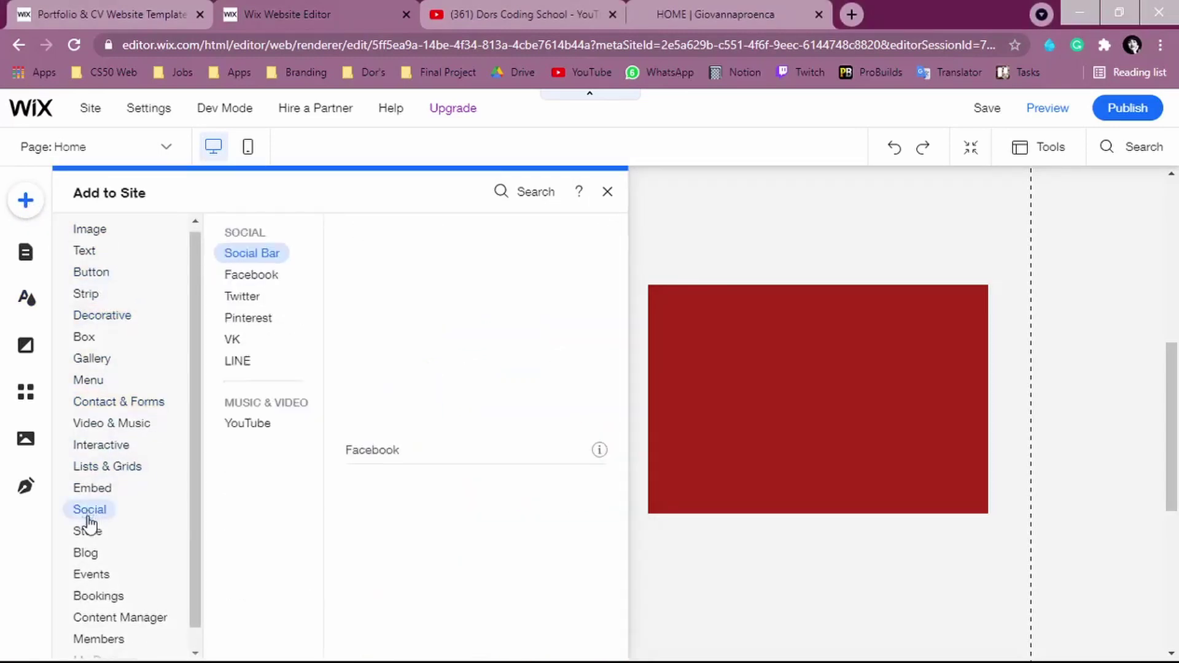
pyautogui.scroll(-1, 105, 491)
pyautogui.click(129, 454)
pyautogui.click(114, 548)
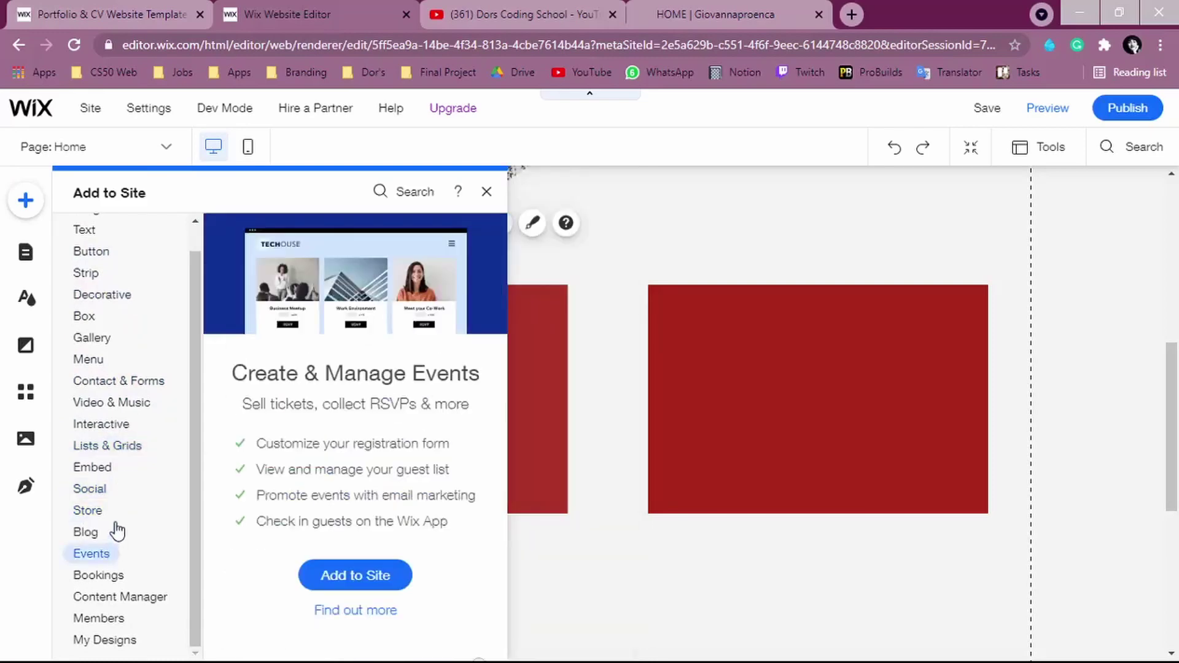
pyautogui.click(98, 468)
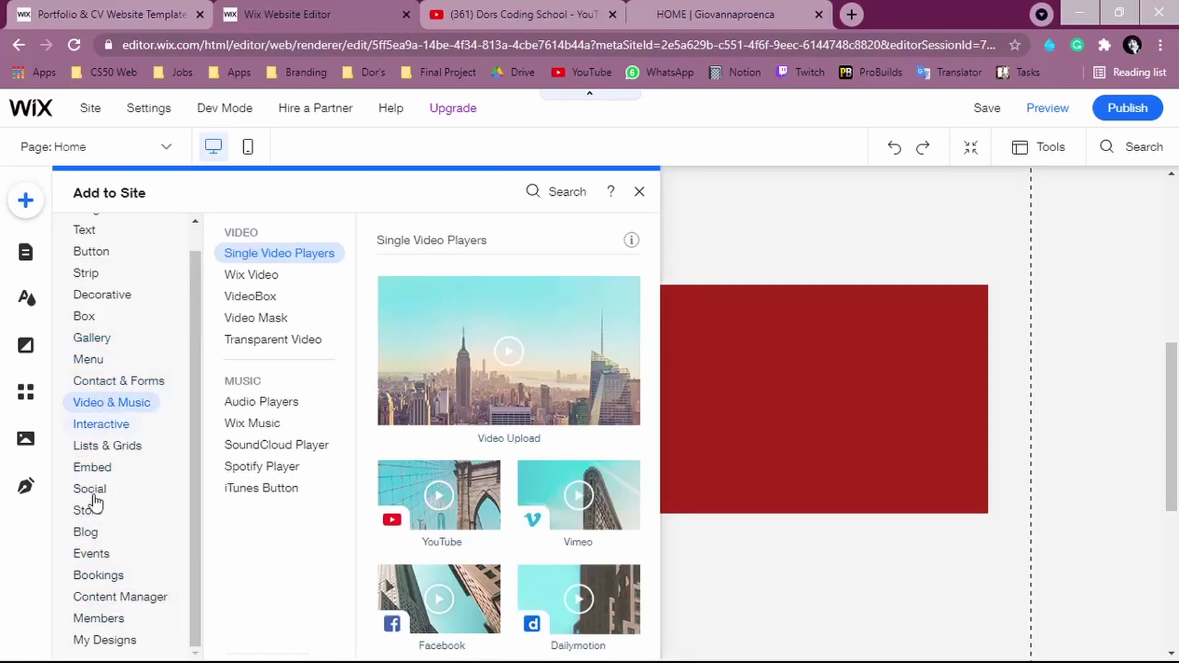
pyautogui.click(92, 293)
pyautogui.click(86, 255)
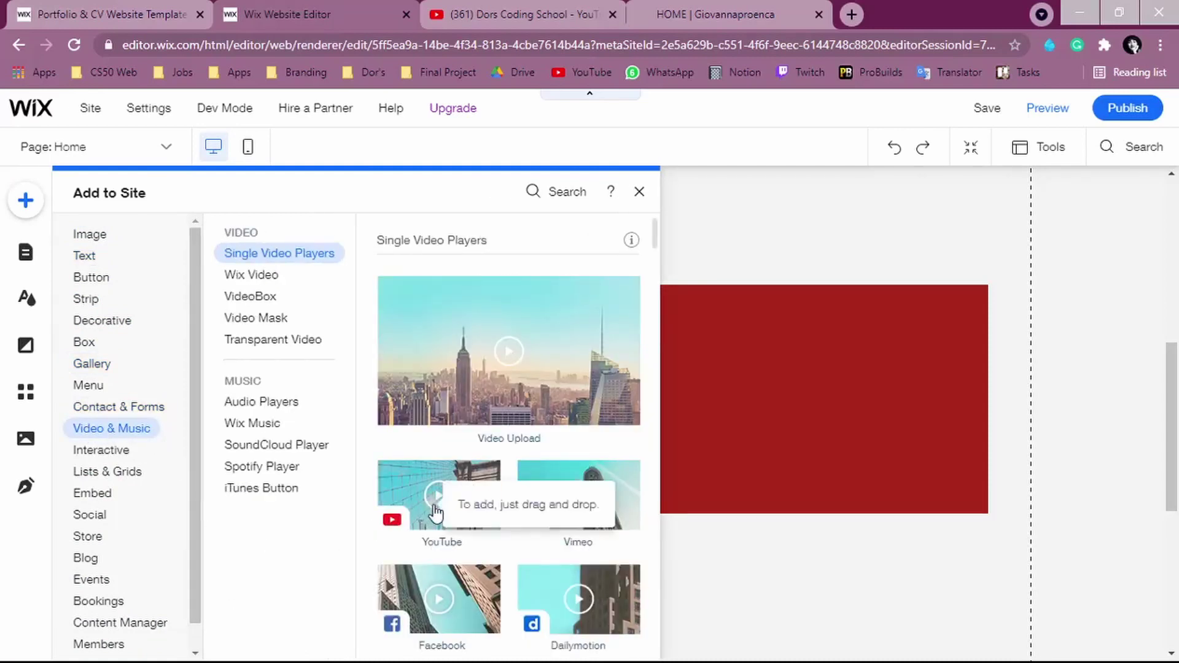
# - Drop a YouTube player onto the left red box and shrink it to fit inside
pyautogui.moveTo(442, 500); pyautogui.dragTo(571, 420)
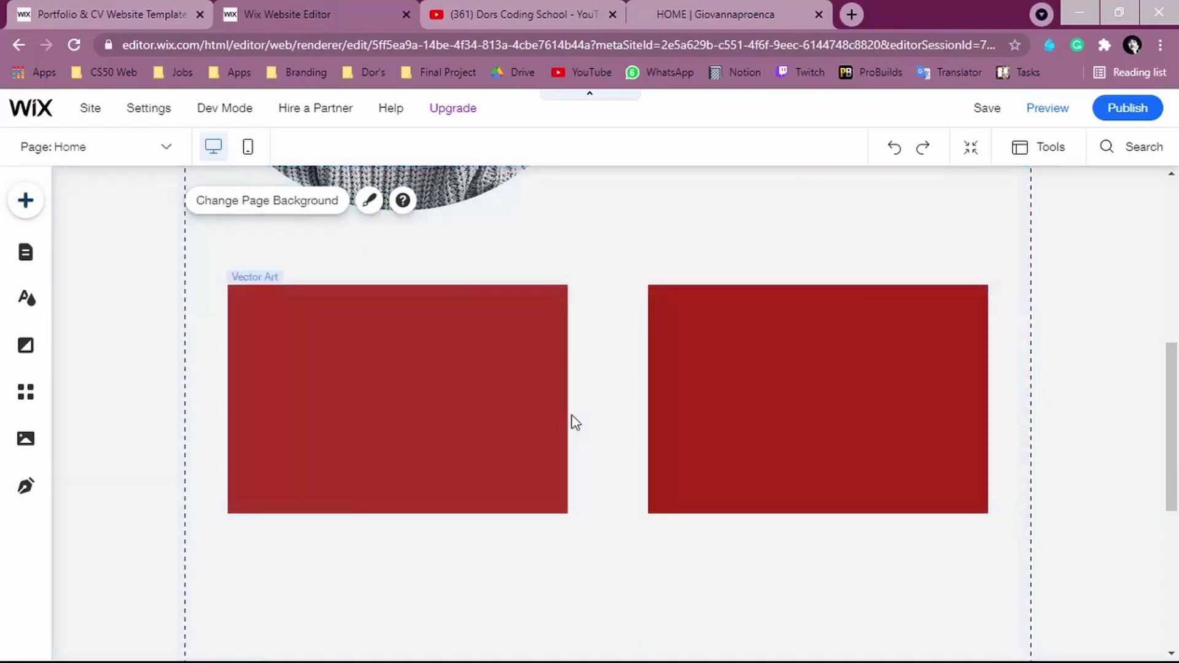
pyautogui.moveTo(645, 415); pyautogui.dragTo(500, 413)
pyautogui.moveTo(637, 551); pyautogui.dragTo(500, 473)
pyautogui.moveTo(342, 390); pyautogui.dragTo(376, 389)
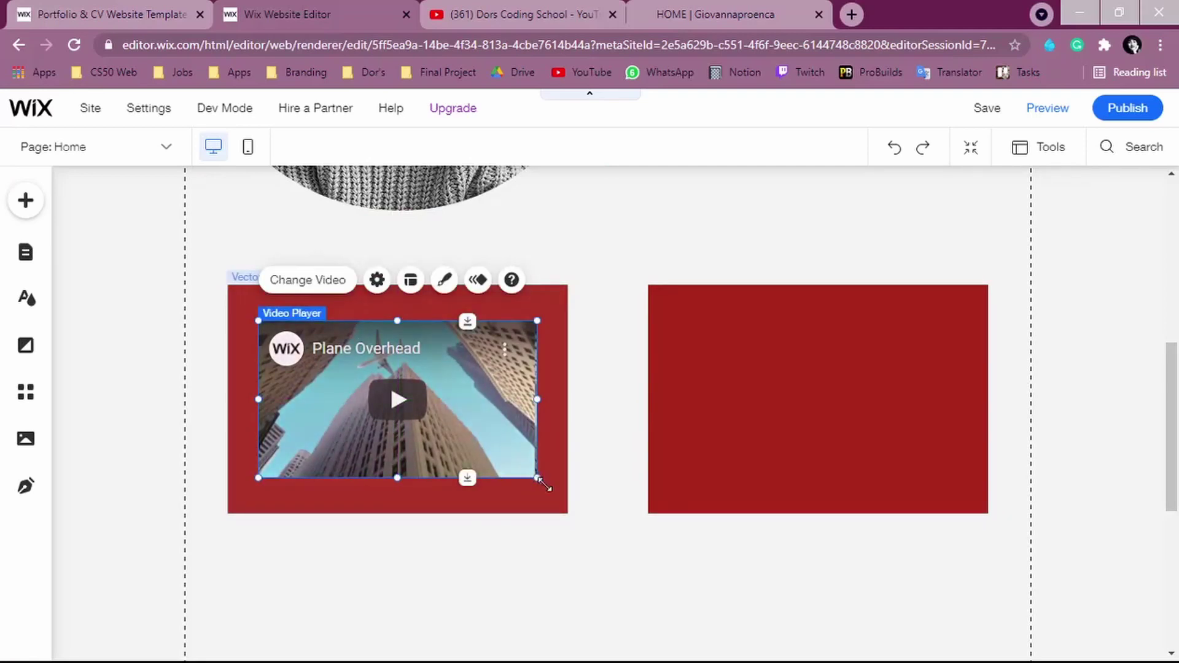
# - Centre the player within the left red box and set its video to 'Learn C With Scratch: Operators I'
pyautogui.moveTo(536, 474); pyautogui.dragTo(568, 496)
pyautogui.moveTo(467, 398); pyautogui.dragTo(483, 364)
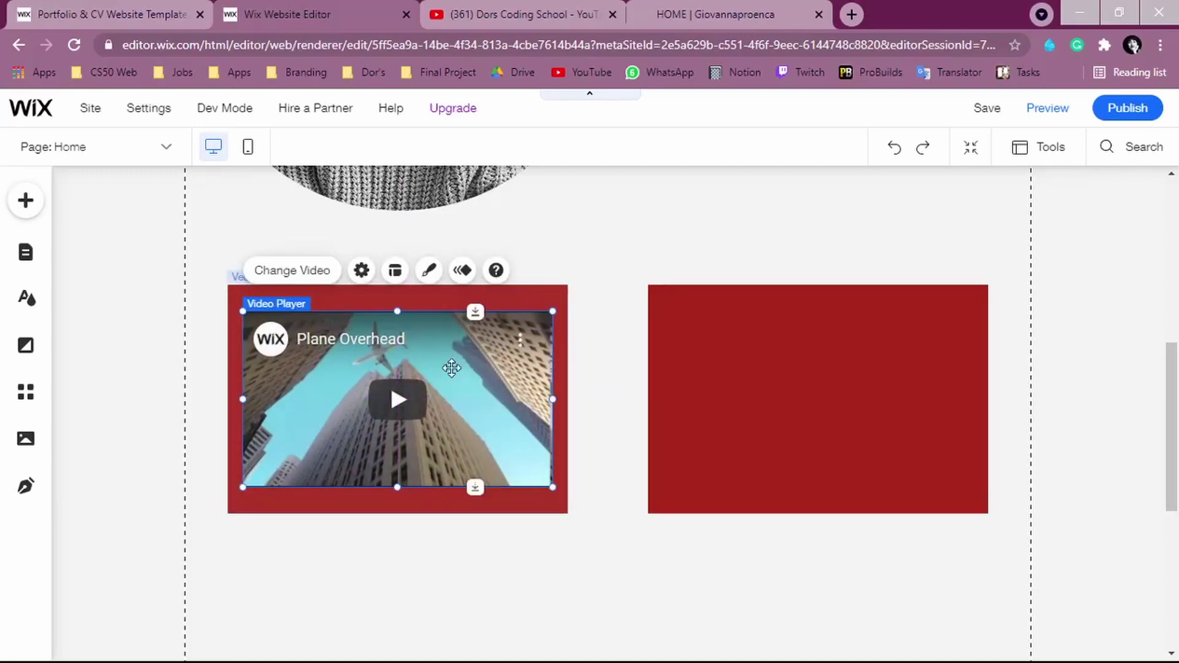
pyautogui.click(294, 277)
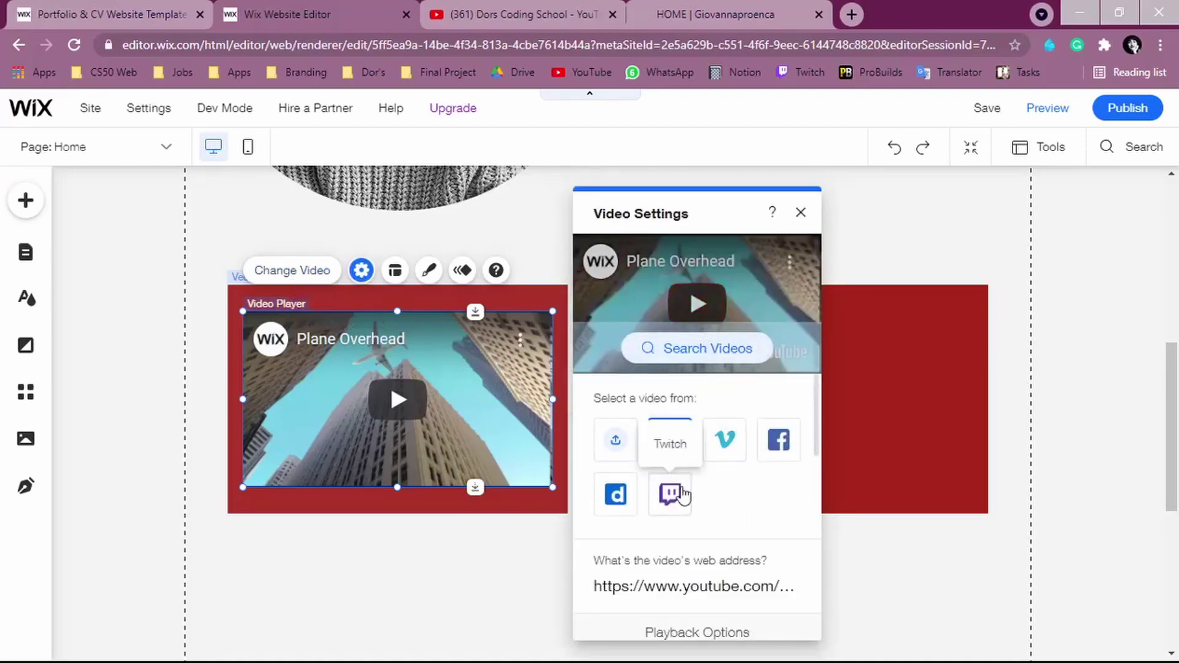
pyautogui.scroll(-2, 682, 415)
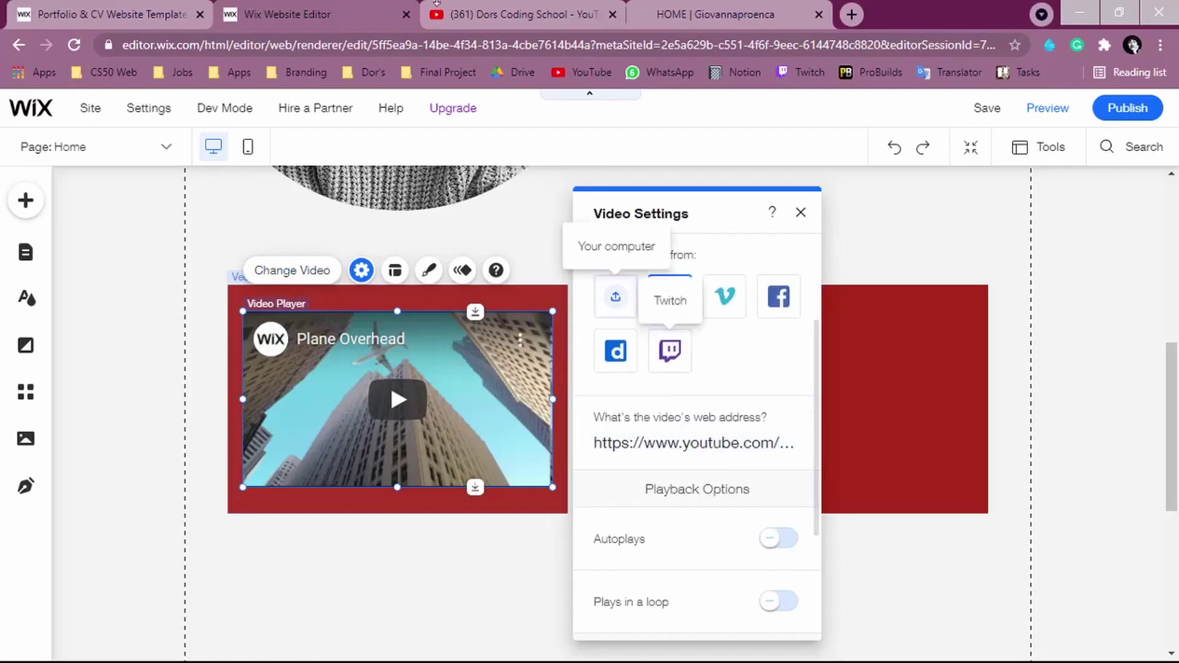
pyautogui.click(485, 20)
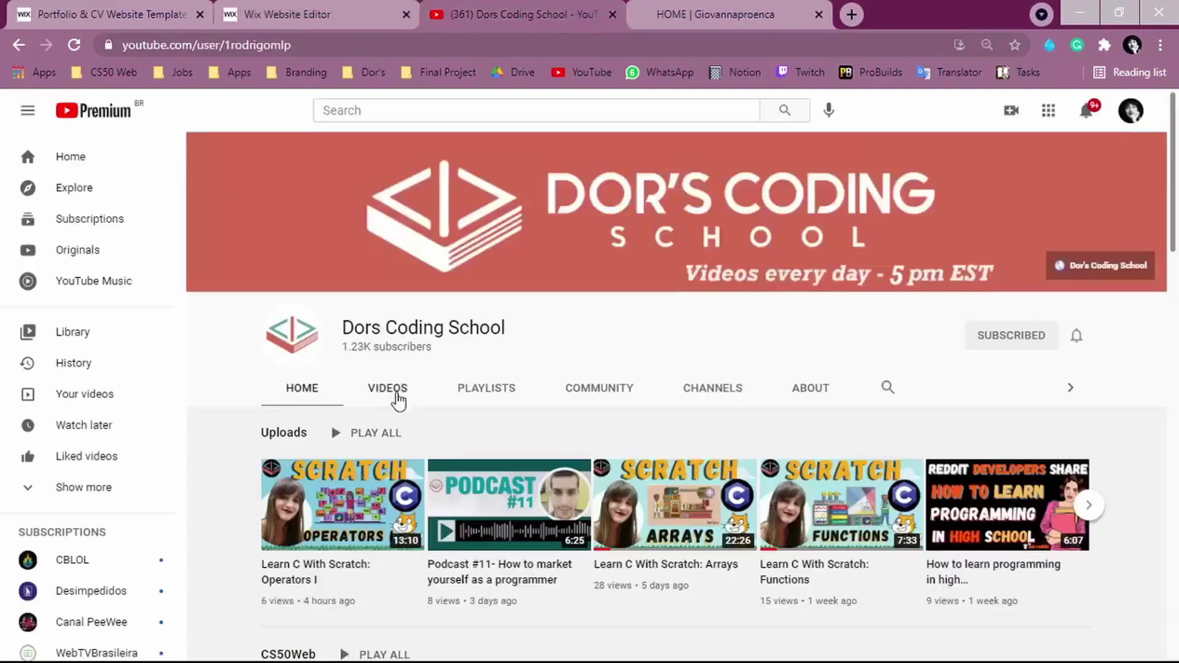
pyautogui.moveTo(308, 502)
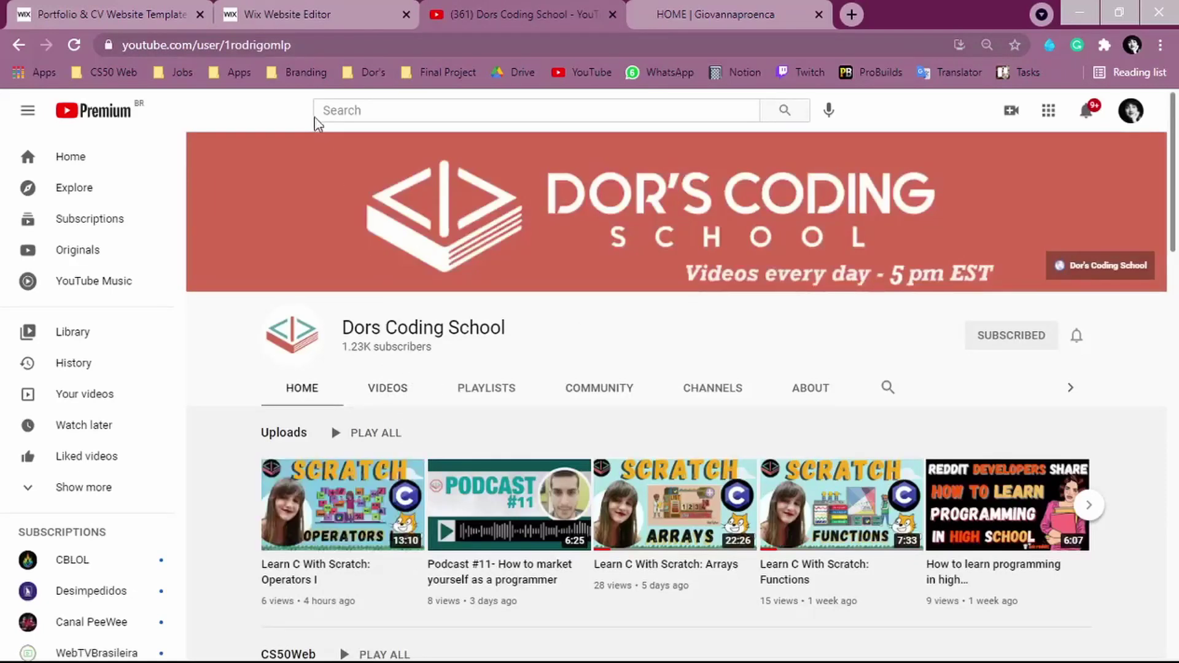
pyautogui.click(277, 21)
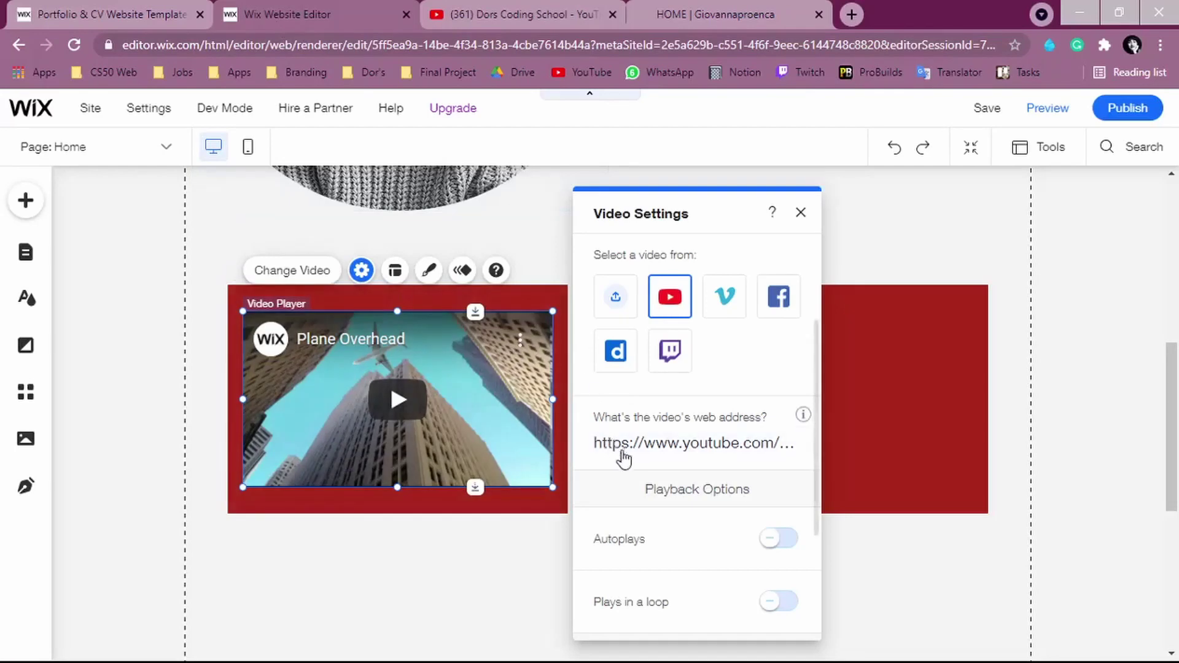
pyautogui.tripleClick(694, 452)
pyautogui.hotkey('ctrl', 'v')
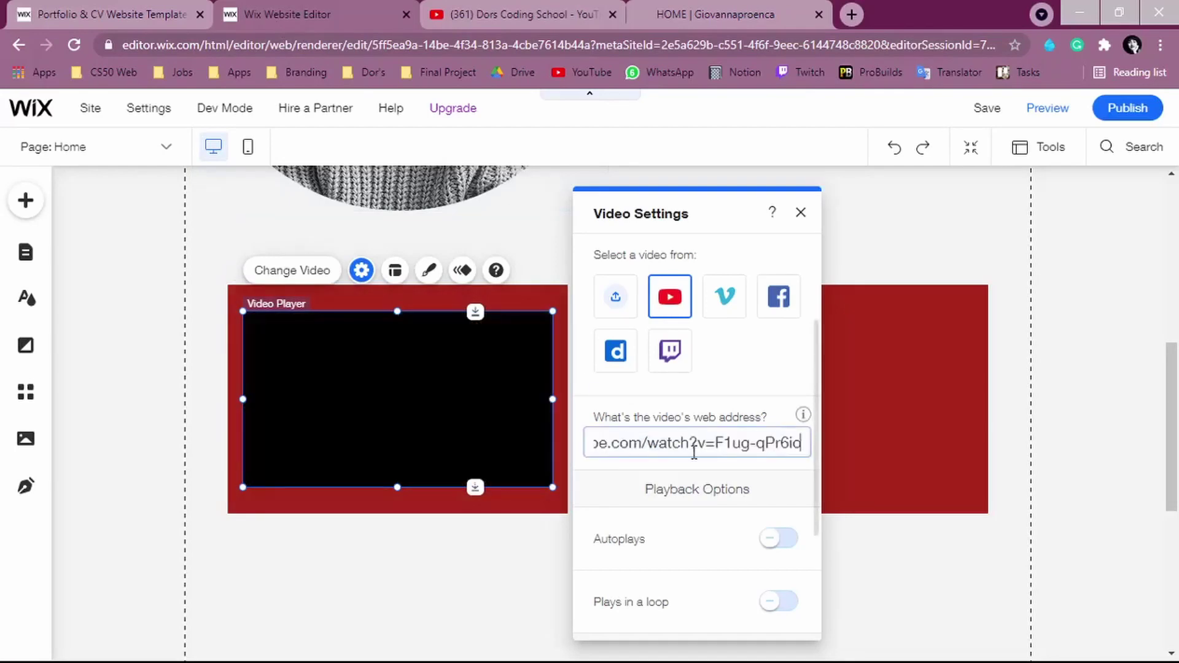
pyautogui.click(348, 551)
pyautogui.click(452, 379)
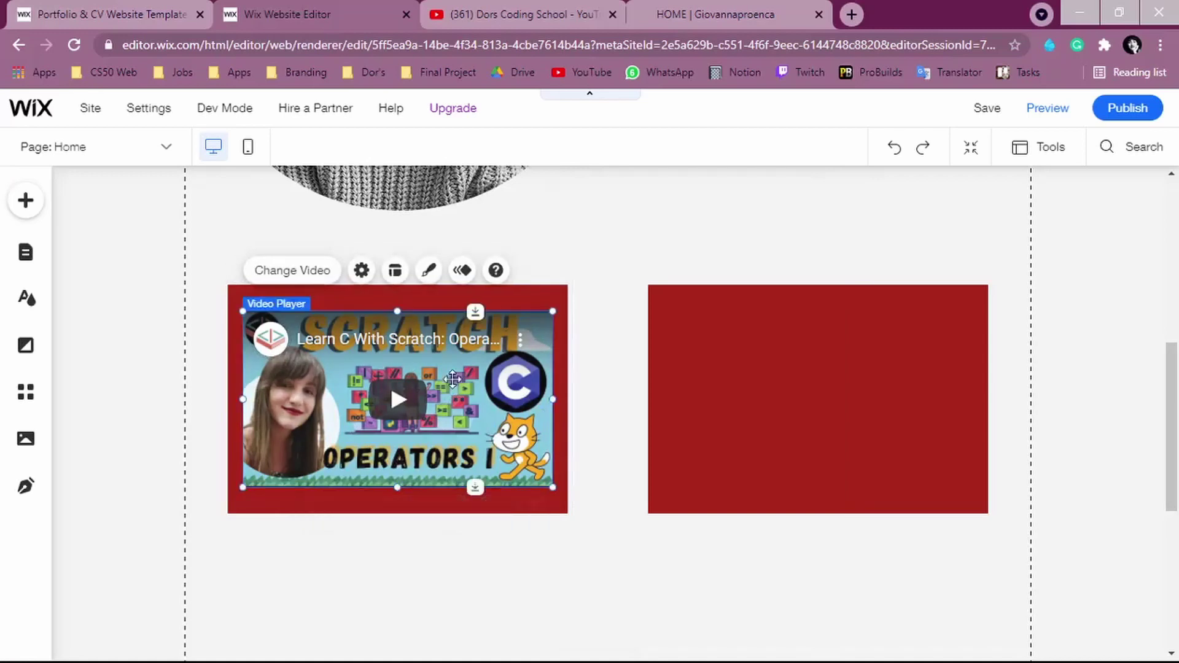
# - Copy the video player into the right red box and set its video to 'Learn C With Scratch: Arrays'
pyautogui.hotkey('ctrl', 'c')
pyautogui.hotkey('ctrl', 'v')
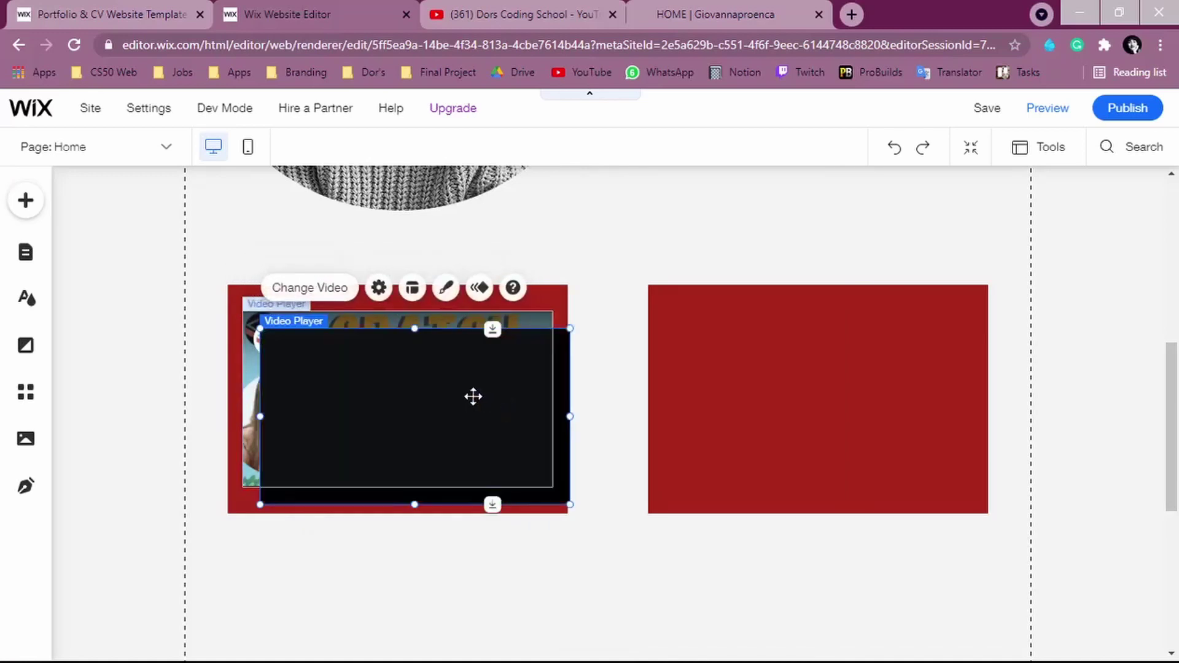
pyautogui.moveTo(574, 421); pyautogui.dragTo(917, 397)
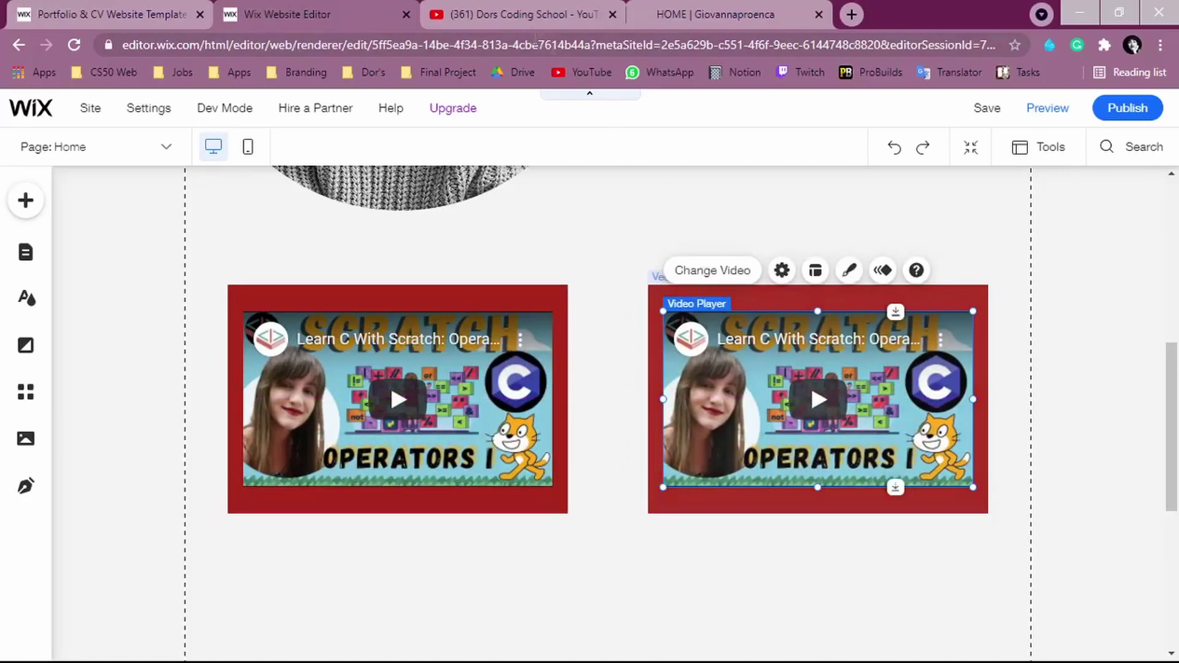
pyautogui.click(523, 45)
pyautogui.click(510, 15)
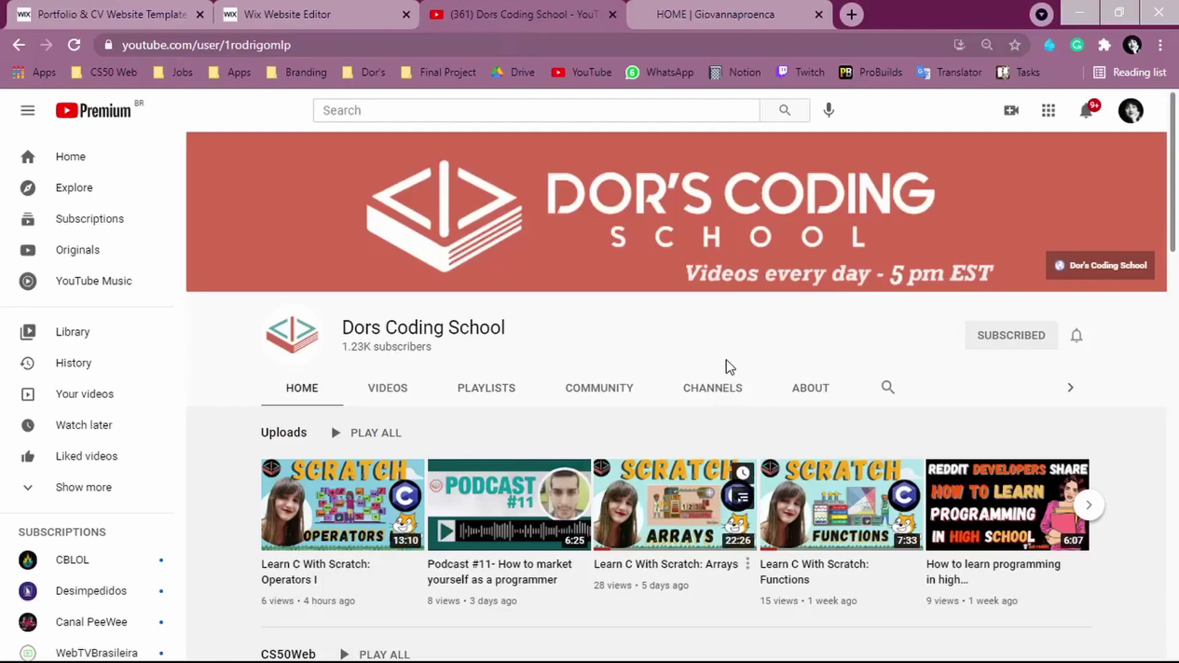
pyautogui.click(304, 16)
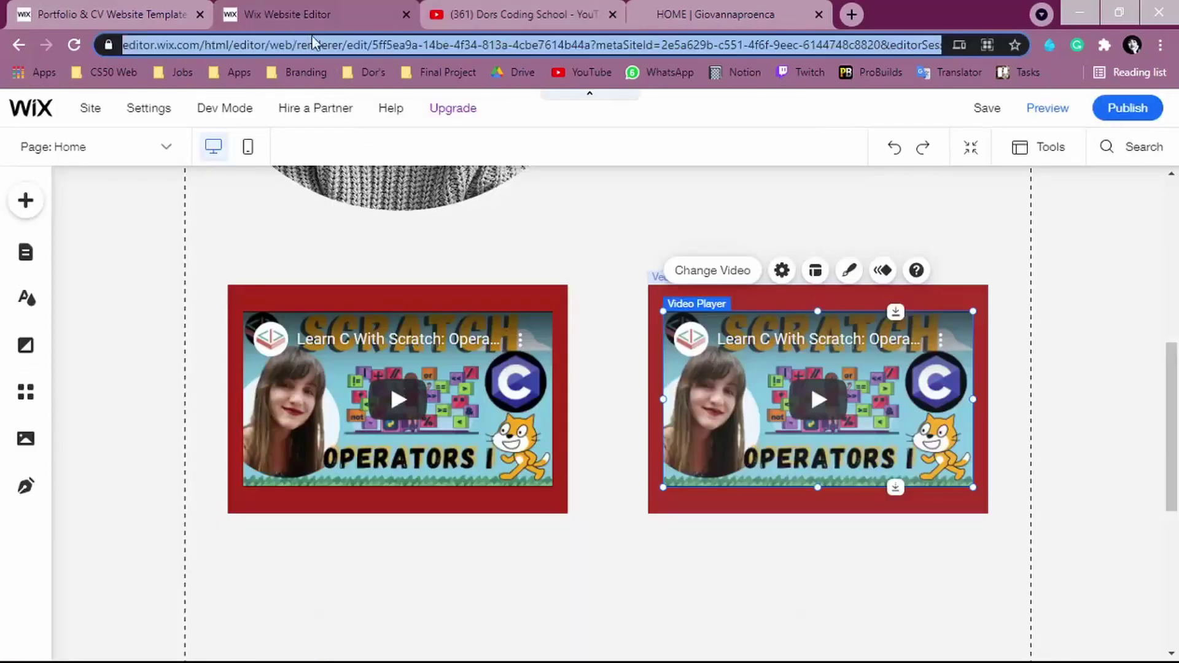
pyautogui.click(781, 270)
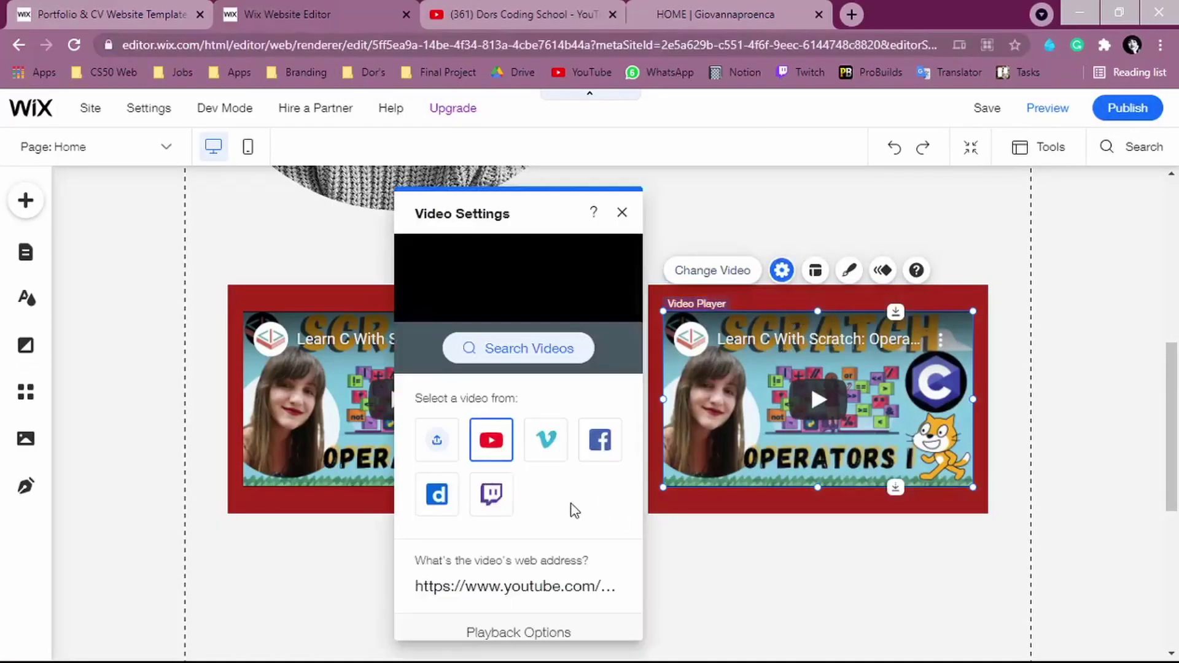
pyautogui.hotkey('ctrl', 'a')
pyautogui.hotkey('ctrl', 'v')
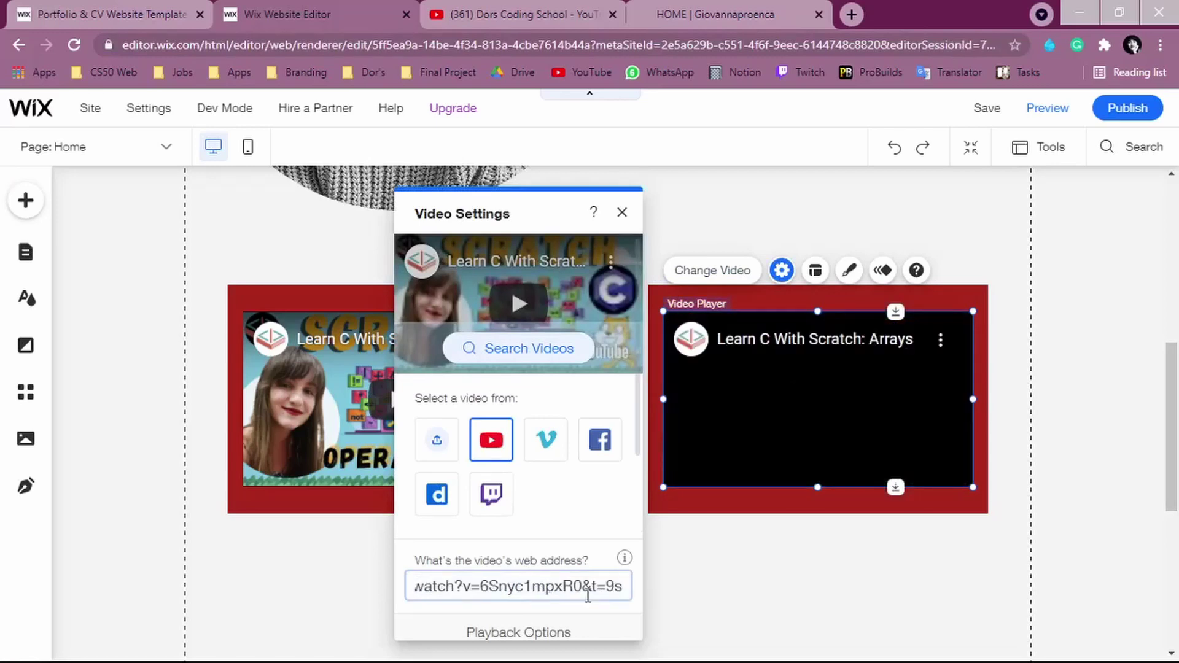
pyautogui.click(772, 611)
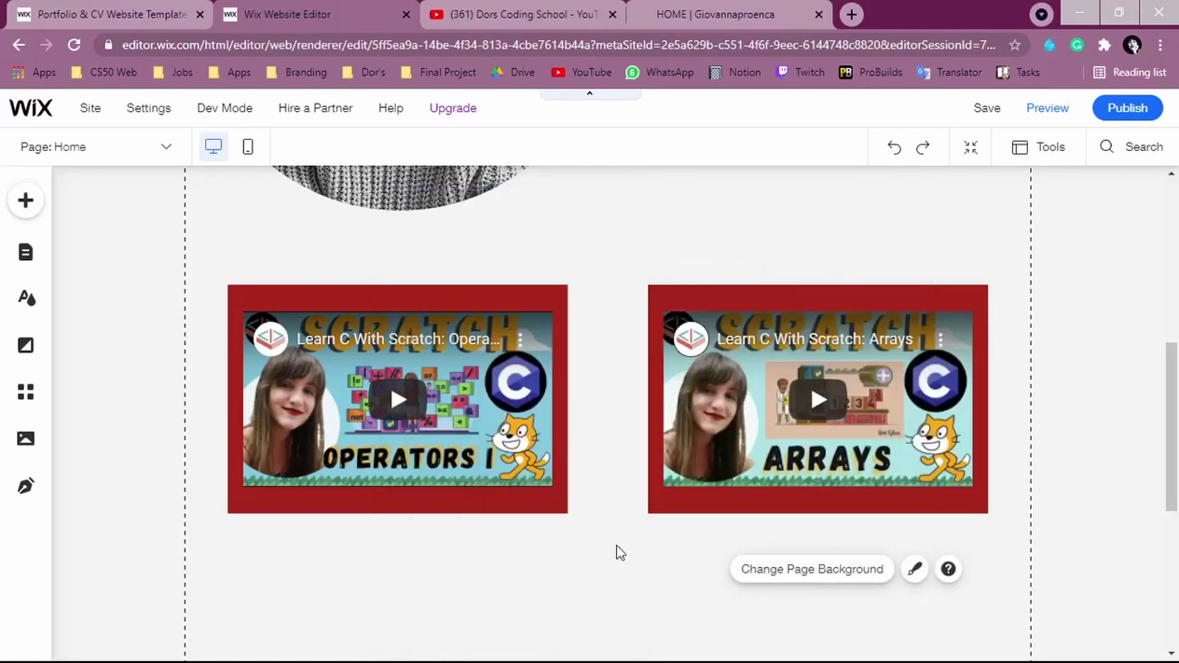
# - Select both red video boxes together and move them down about 100 px
pyautogui.moveTo(484, 250); pyautogui.dragTo(713, 395)
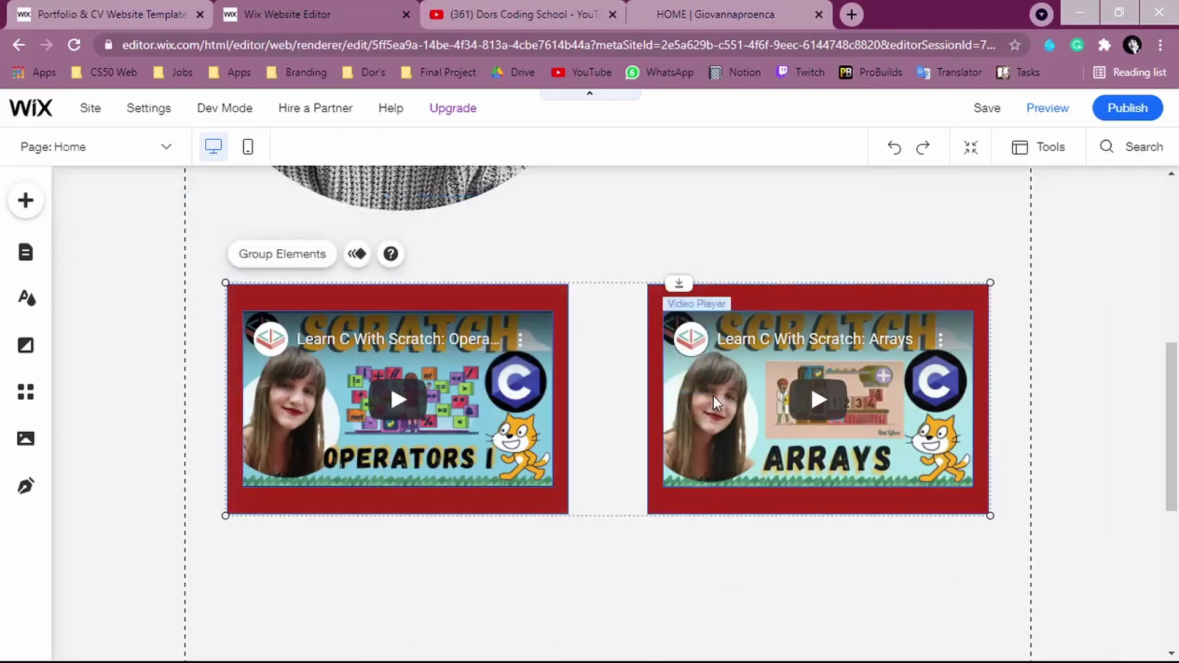
pyautogui.moveTo(780, 362); pyautogui.dragTo(779, 424)
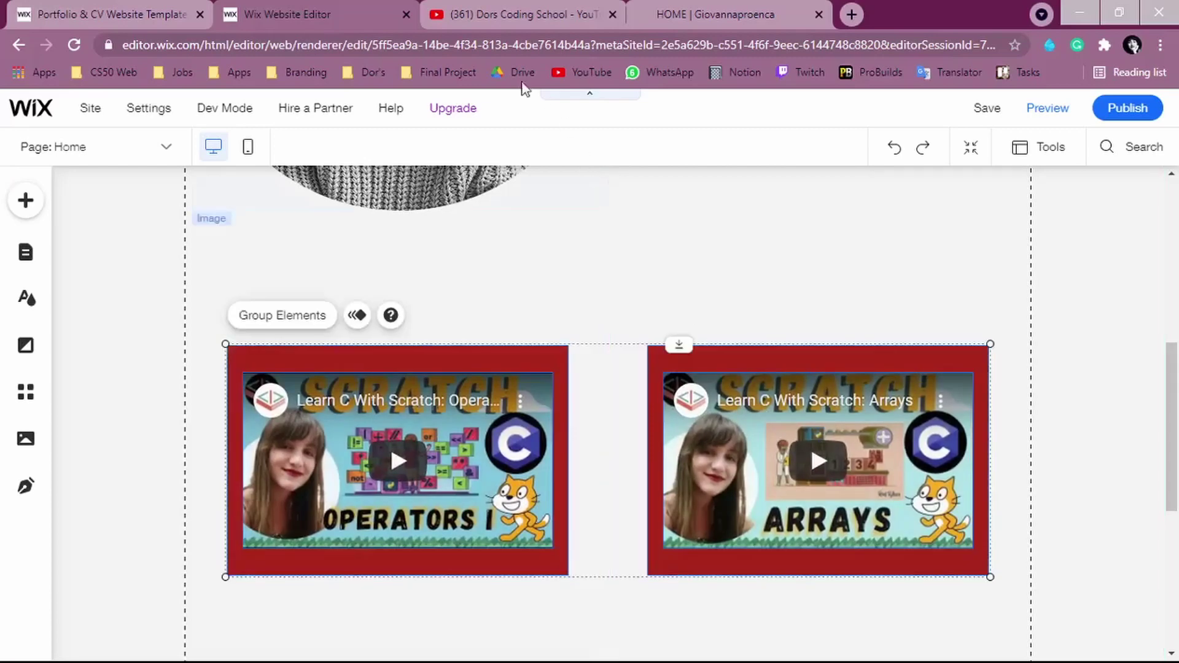
pyautogui.click(645, 15)
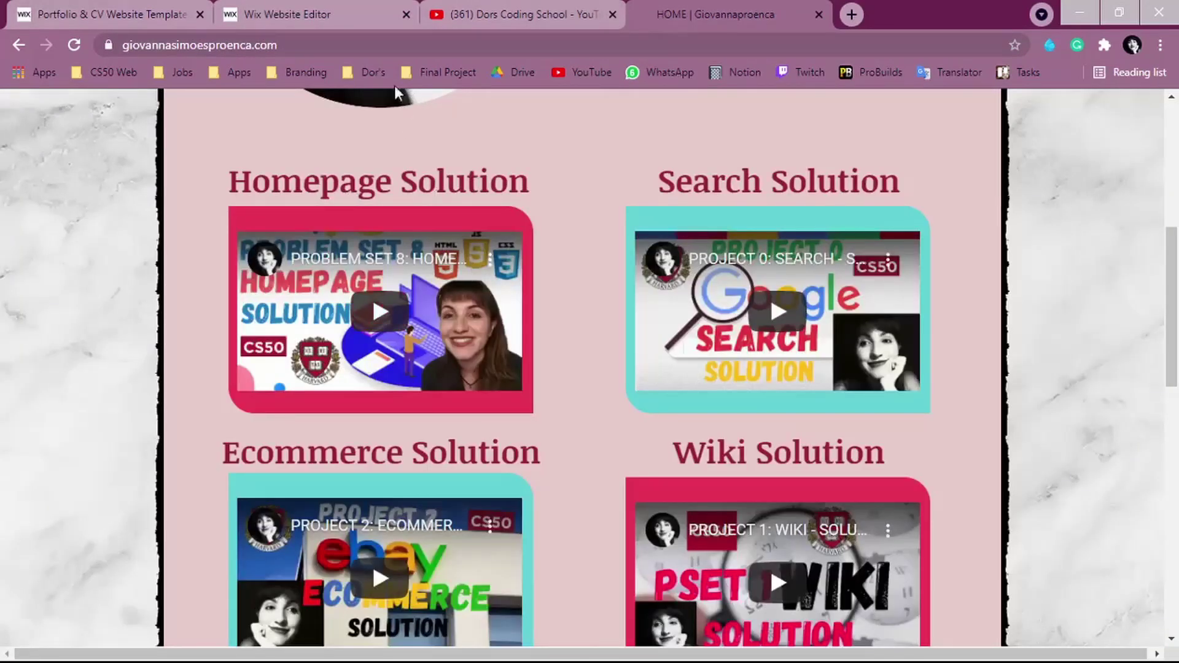
pyautogui.click(297, 17)
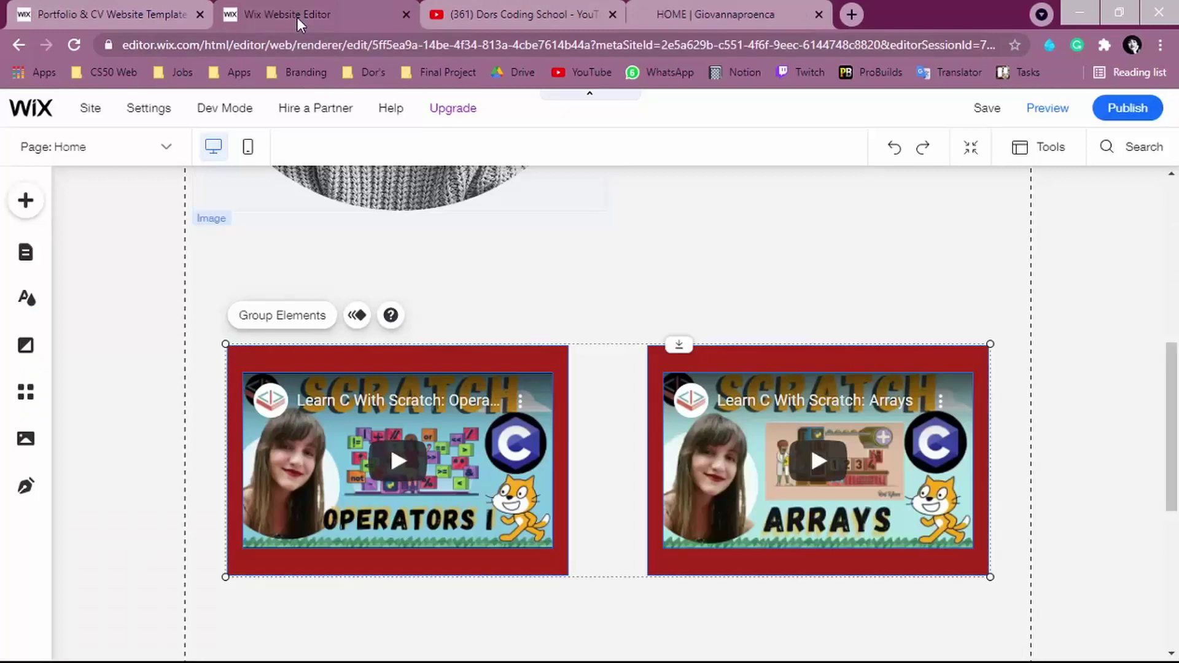
# - Place a Heading 1 text above the left video box and widen it on both sides
pyautogui.click(26, 203)
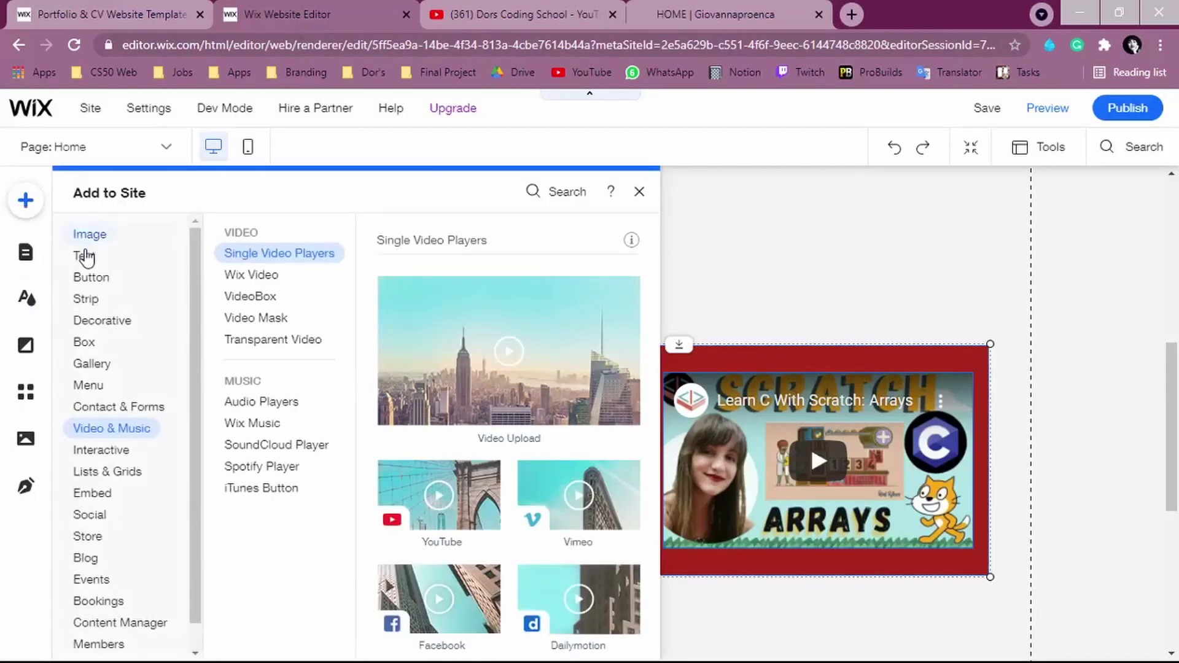
pyautogui.click(84, 256)
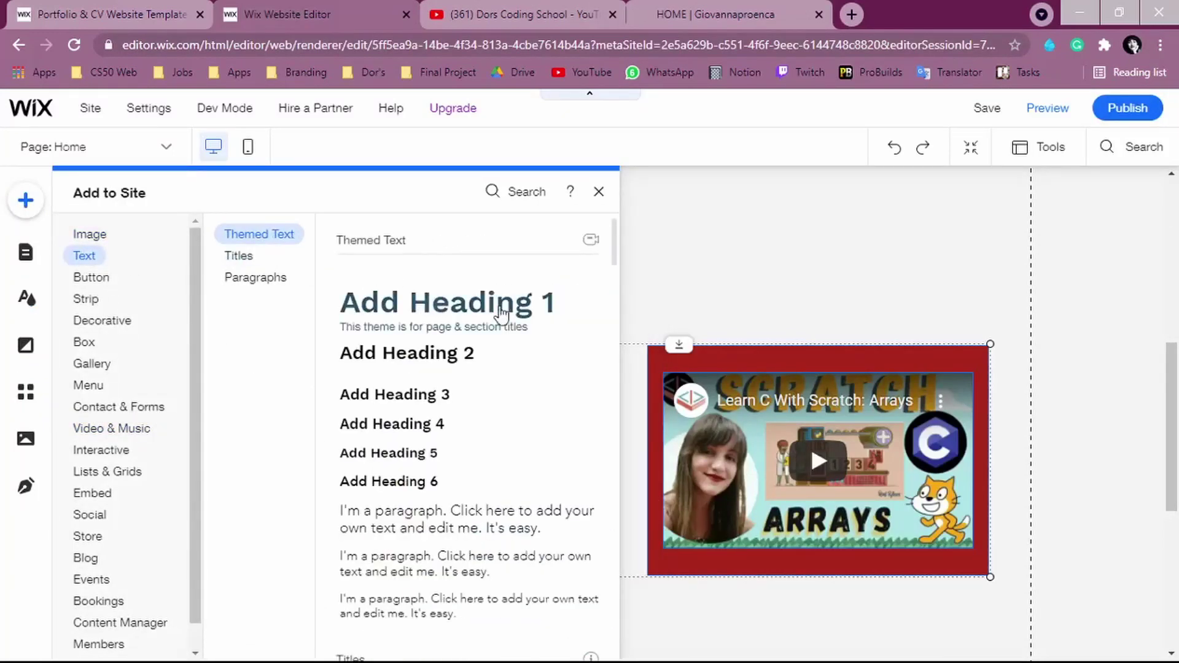
pyautogui.moveTo(501, 314); pyautogui.dragTo(785, 292)
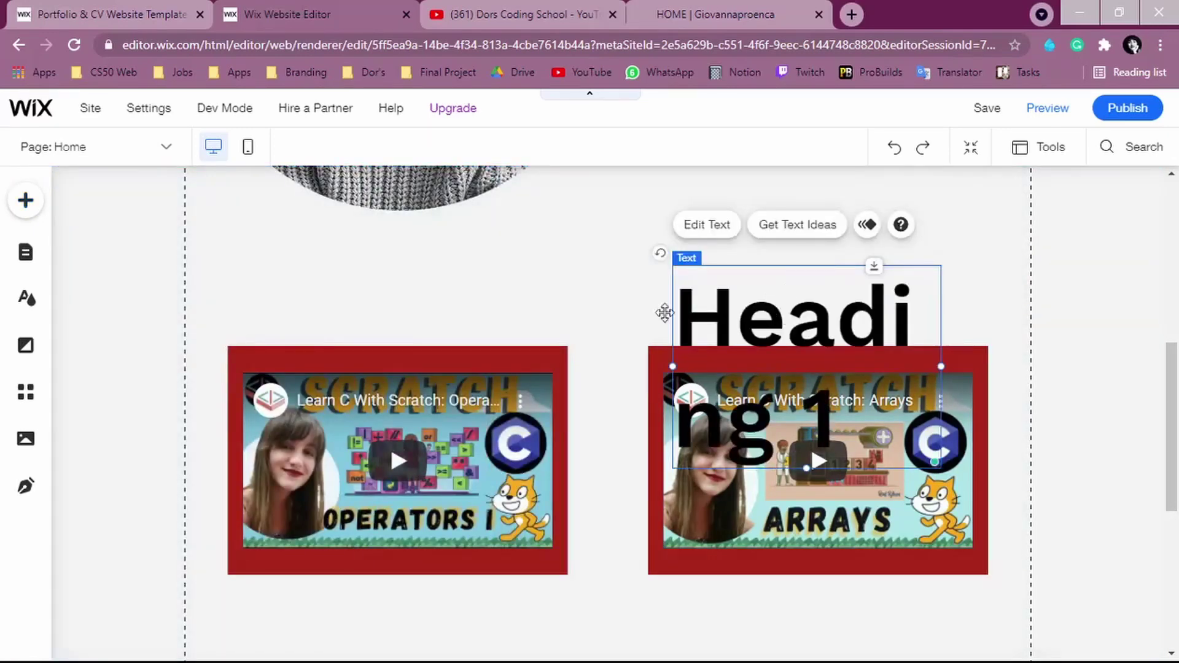
pyautogui.moveTo(664, 314); pyautogui.dragTo(246, 289)
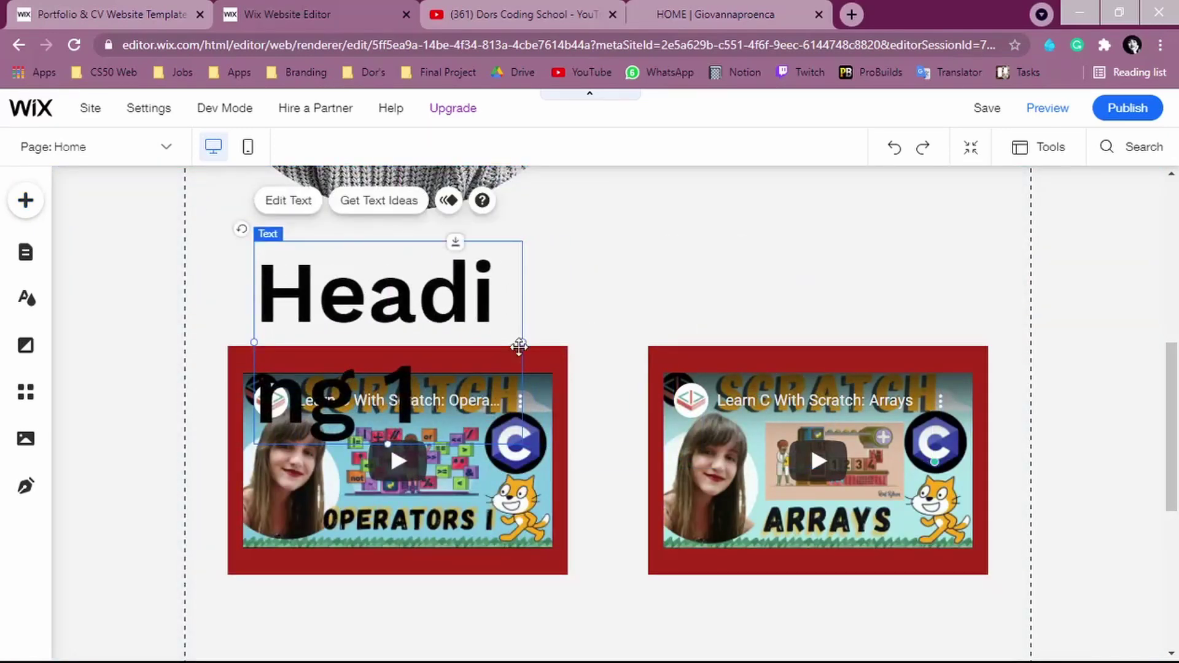
pyautogui.moveTo(518, 342); pyautogui.dragTo(566, 324)
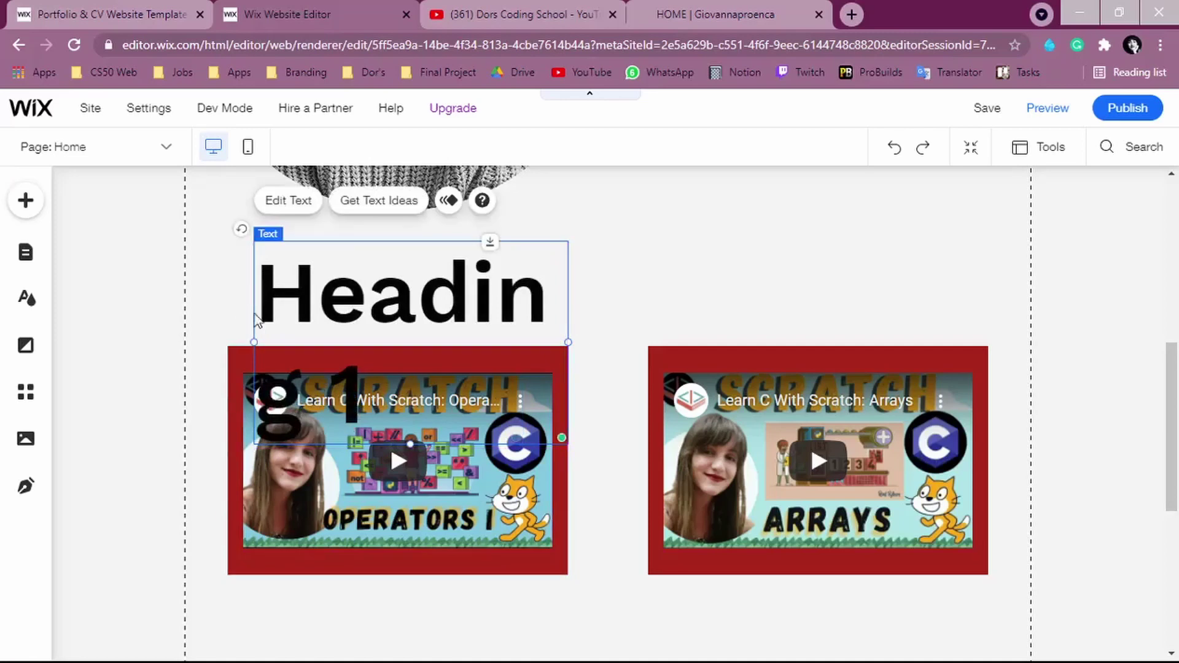
pyautogui.moveTo(254, 342); pyautogui.dragTo(227, 342)
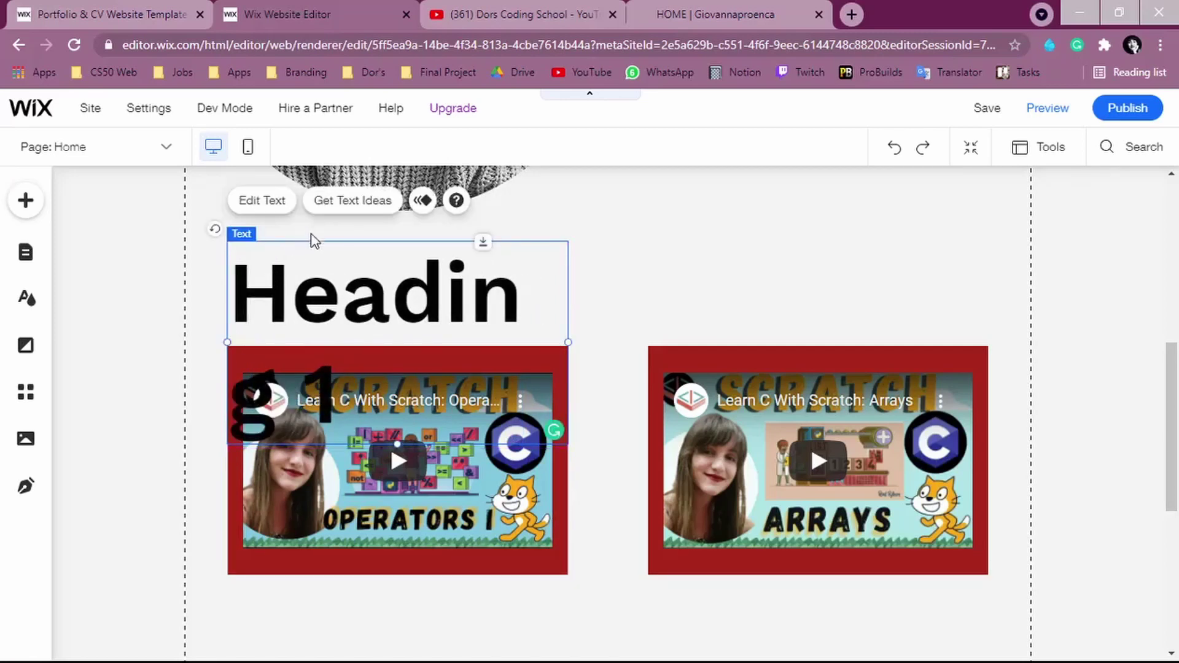
# - Change the heading text to 'Scratch 1' and reduce its font size to 56 px
pyautogui.click(272, 204)
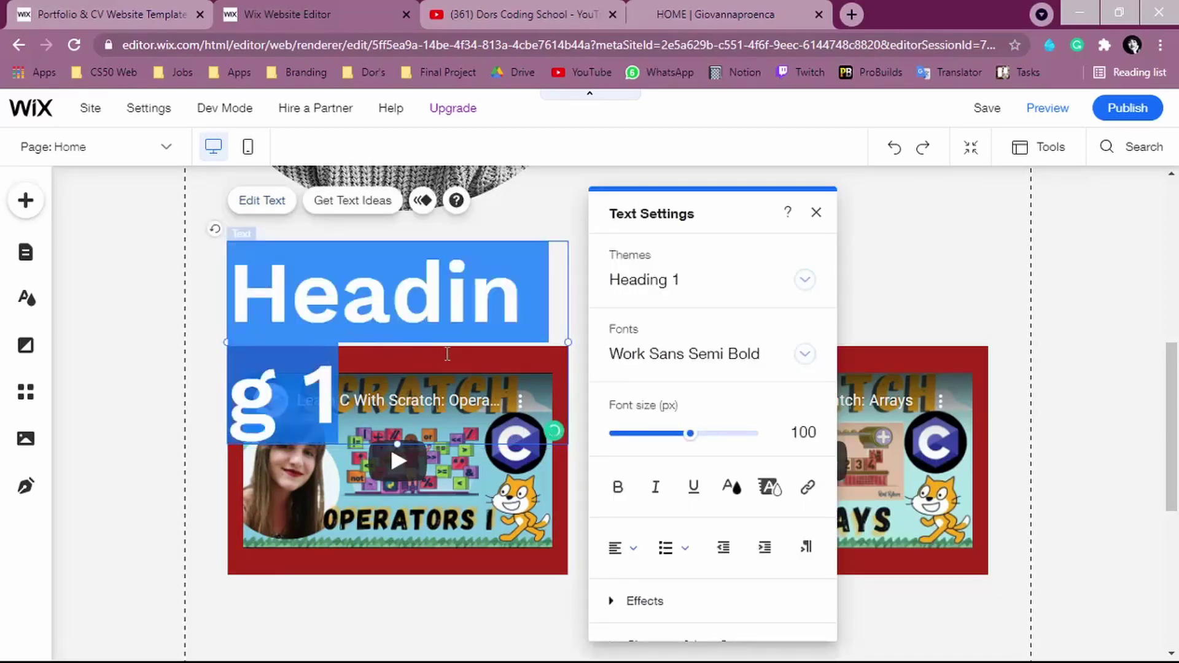
pyautogui.write('Scratch')
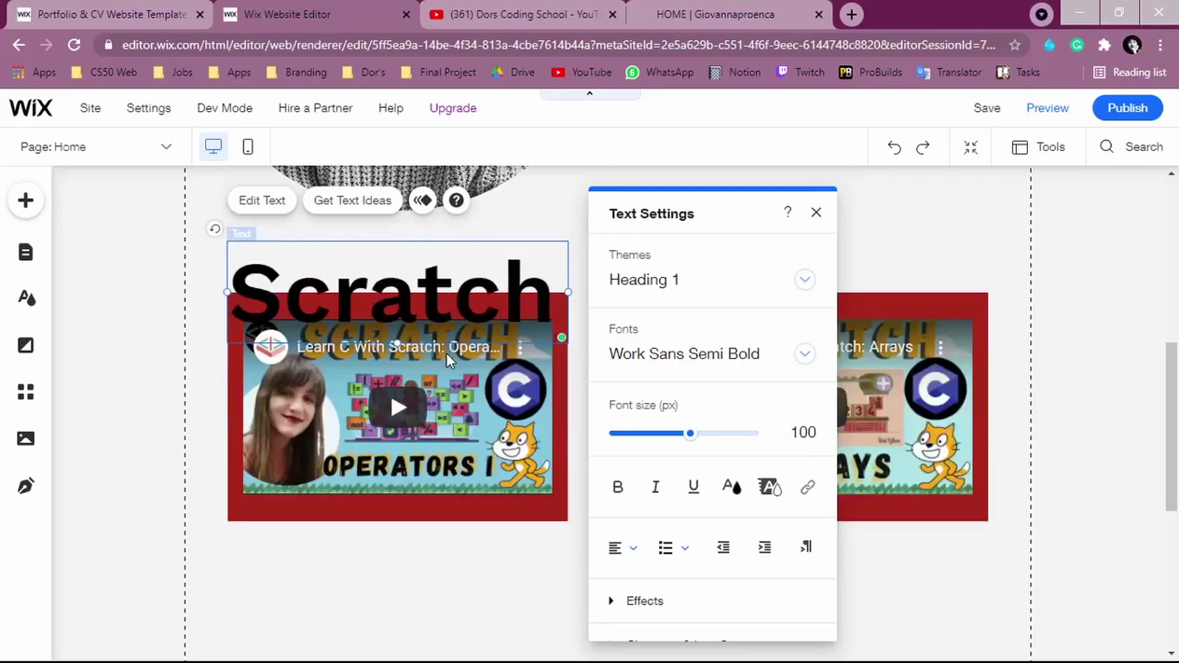
pyautogui.write(' 1')
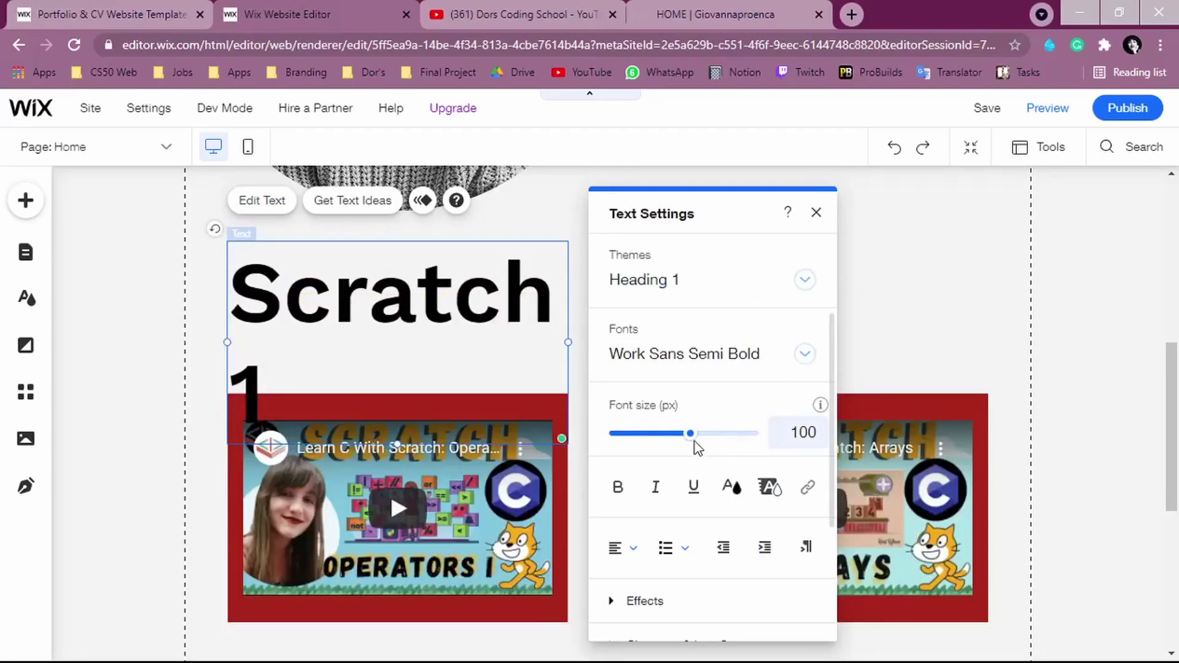
pyautogui.moveTo(692, 446); pyautogui.dragTo(655, 435)
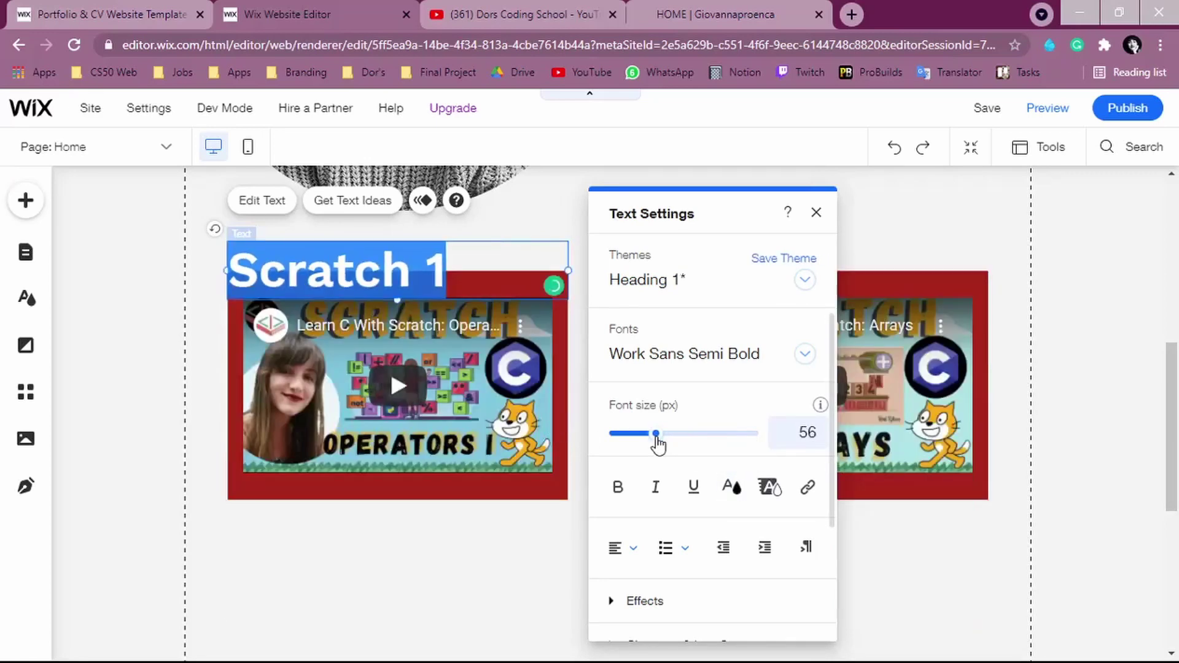
pyautogui.click(537, 236)
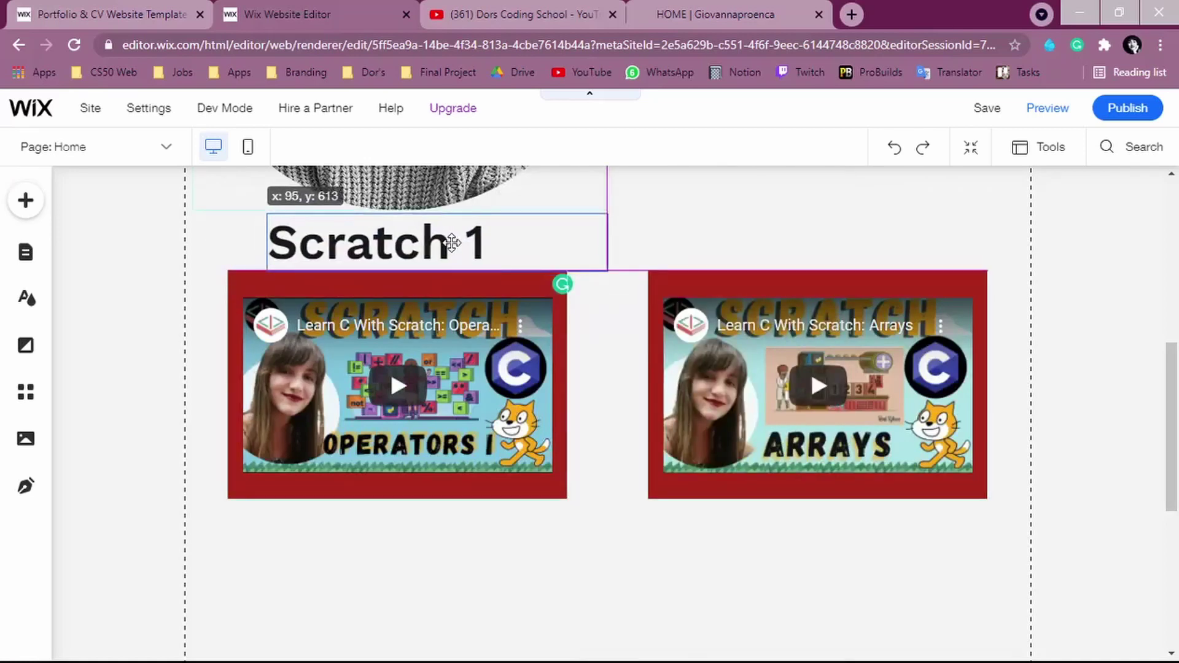
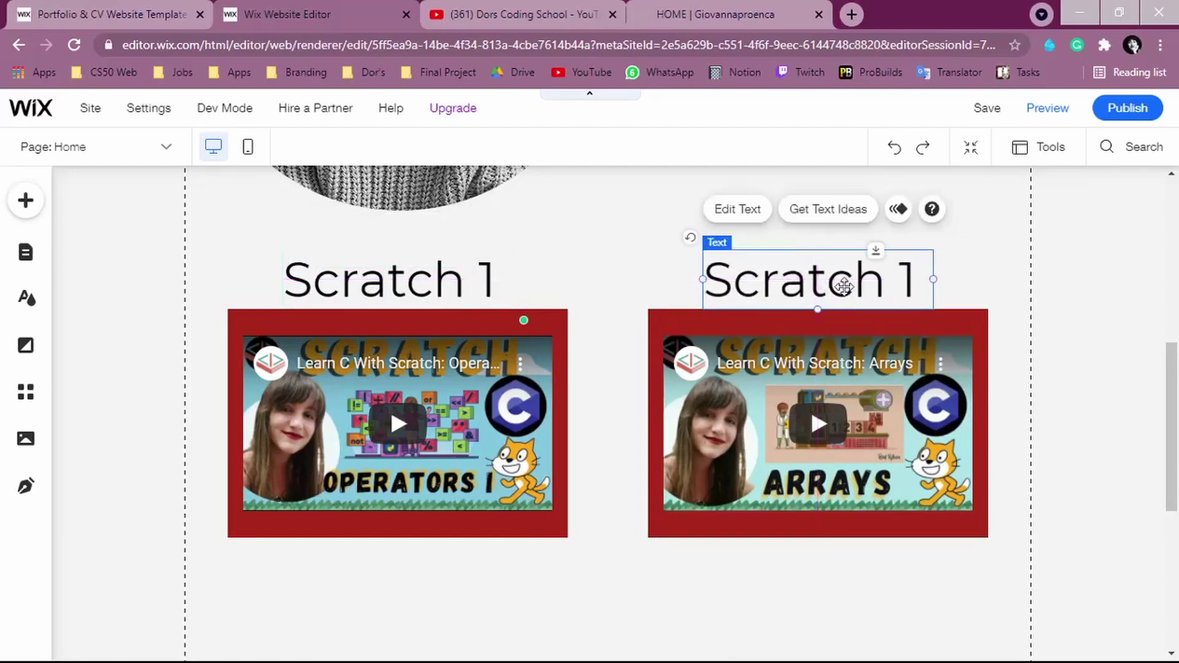
# - Rename the right video's title from Scratch 1 to Scratch 2
pyautogui.doubleClick(911, 280)
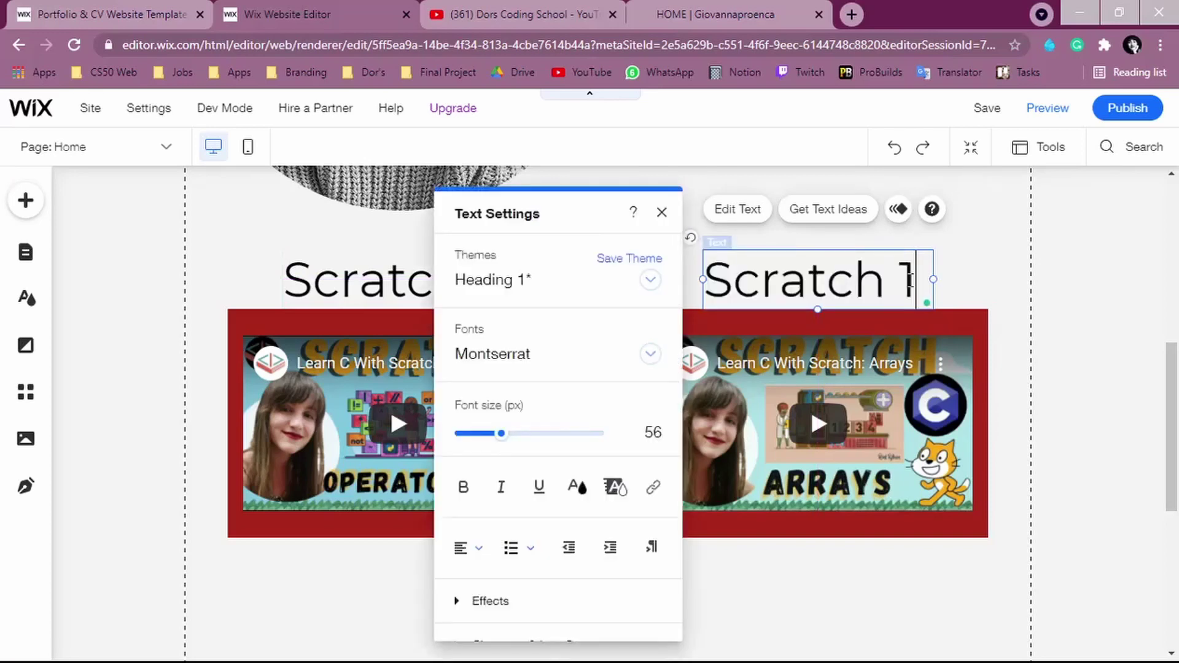
pyautogui.write('2')
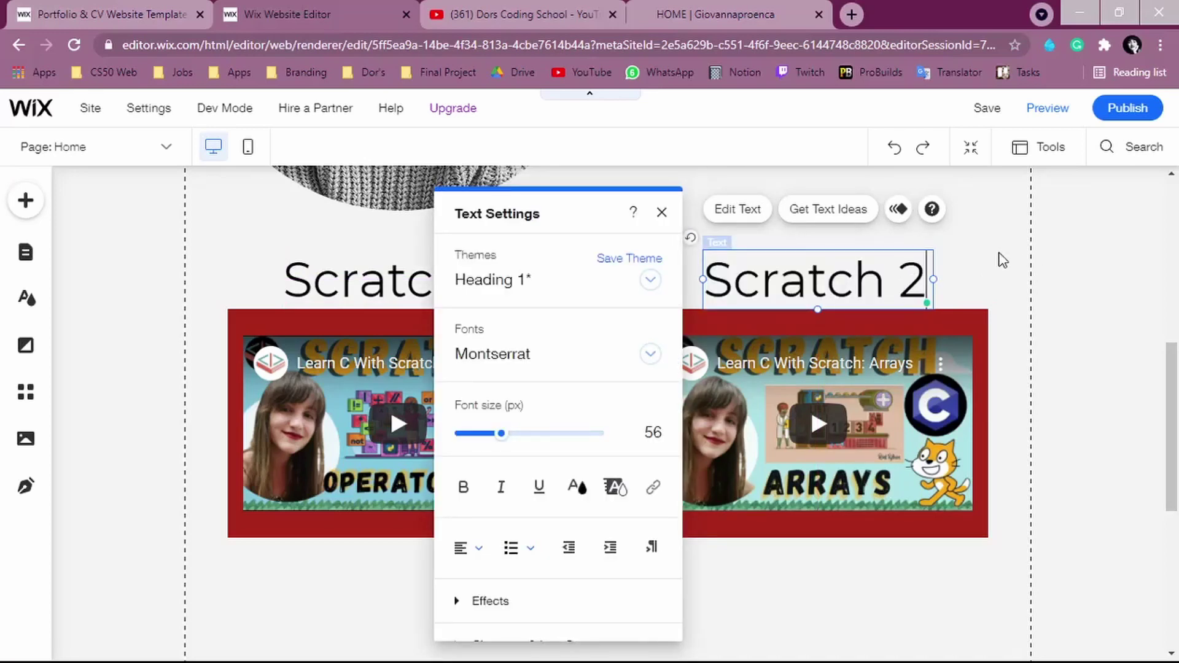
pyautogui.click(1003, 259)
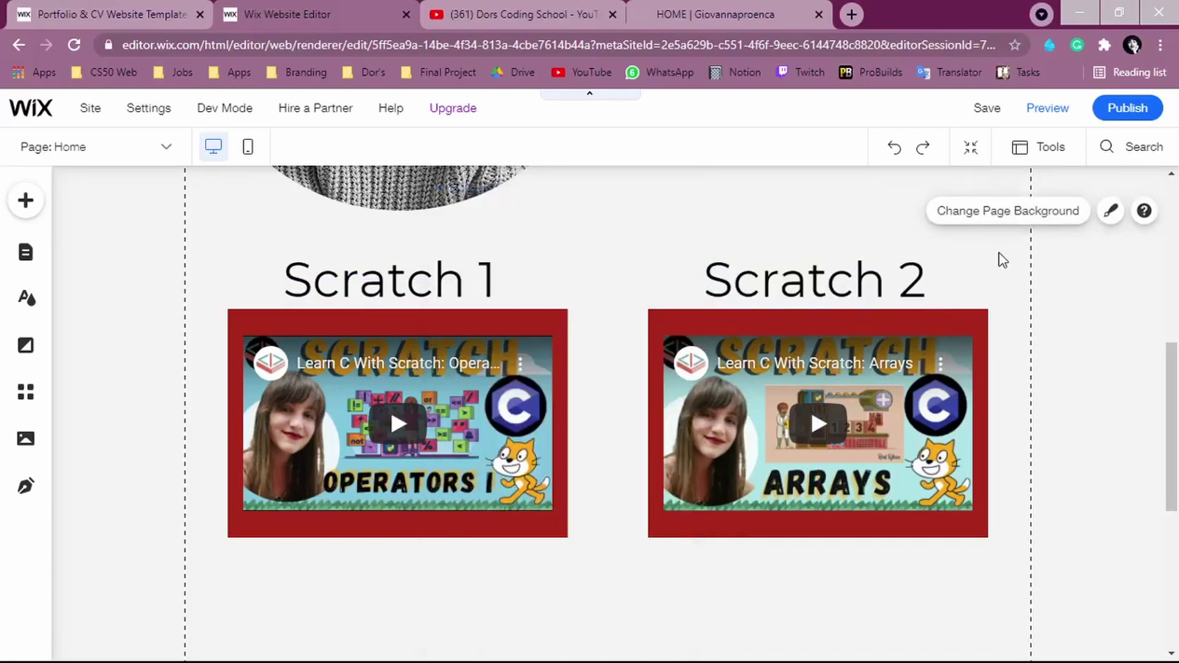
# - Select the left Scratch 1 title and video and copy them into a second row below
pyautogui.scroll(-5, 684, 405)
pyautogui.scroll(4, 798, 424)
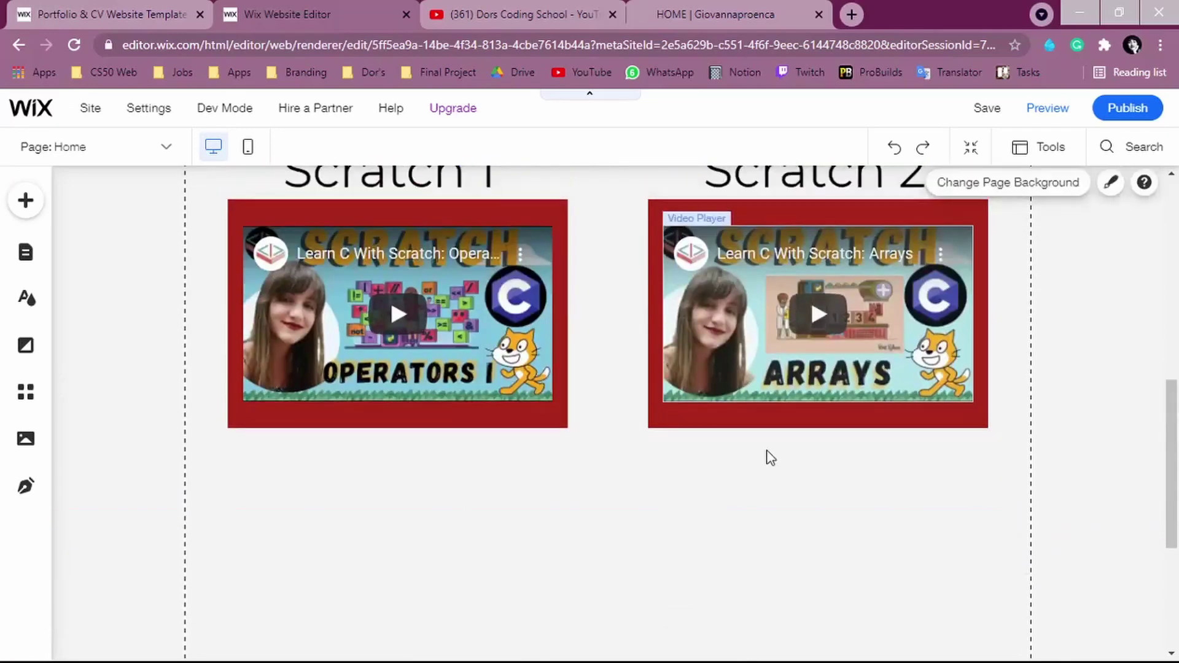
pyautogui.scroll(2, 765, 452)
pyautogui.scroll(-2, 750, 503)
pyautogui.moveTo(451, 465); pyautogui.dragTo(427, 183)
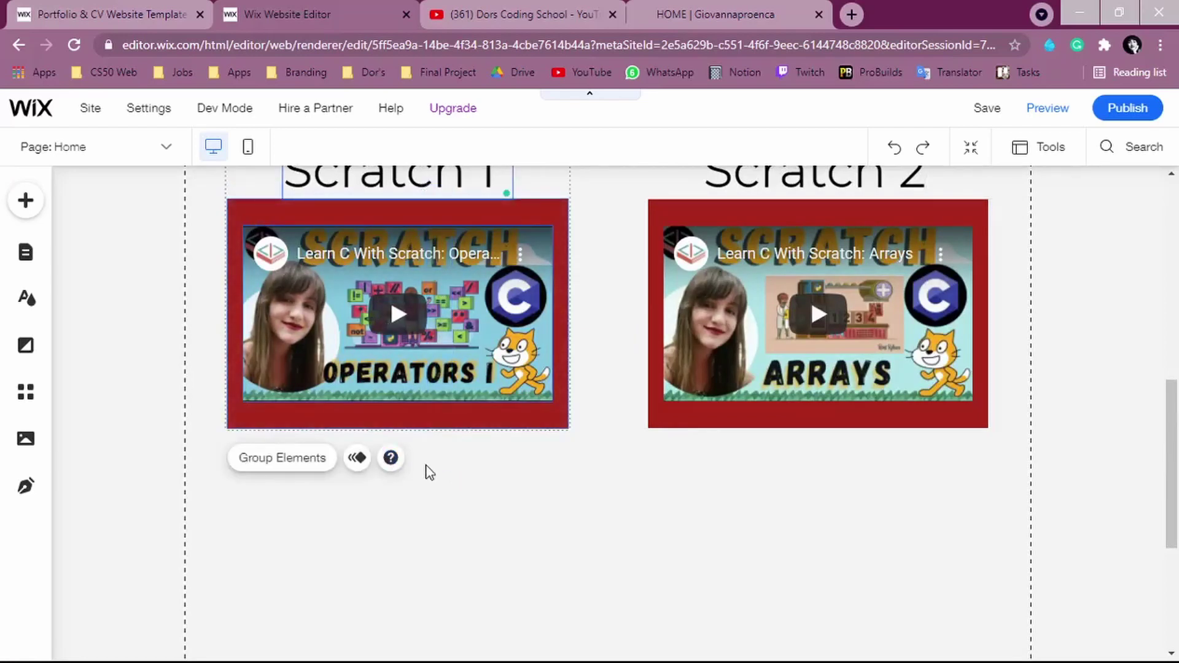
pyautogui.click(445, 481)
pyautogui.moveTo(445, 481); pyautogui.dragTo(412, 184)
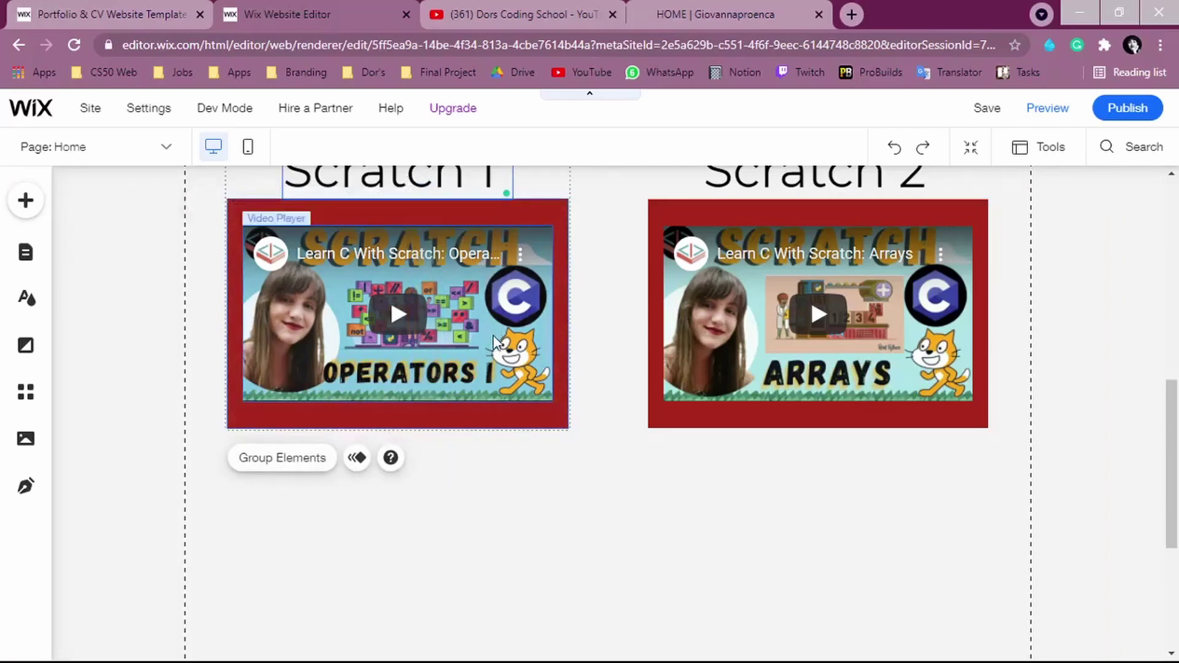
pyautogui.moveTo(496, 364); pyautogui.dragTo(910, 487)
pyautogui.scroll(-5, 511, 274)
pyautogui.scroll(2, 500, 298)
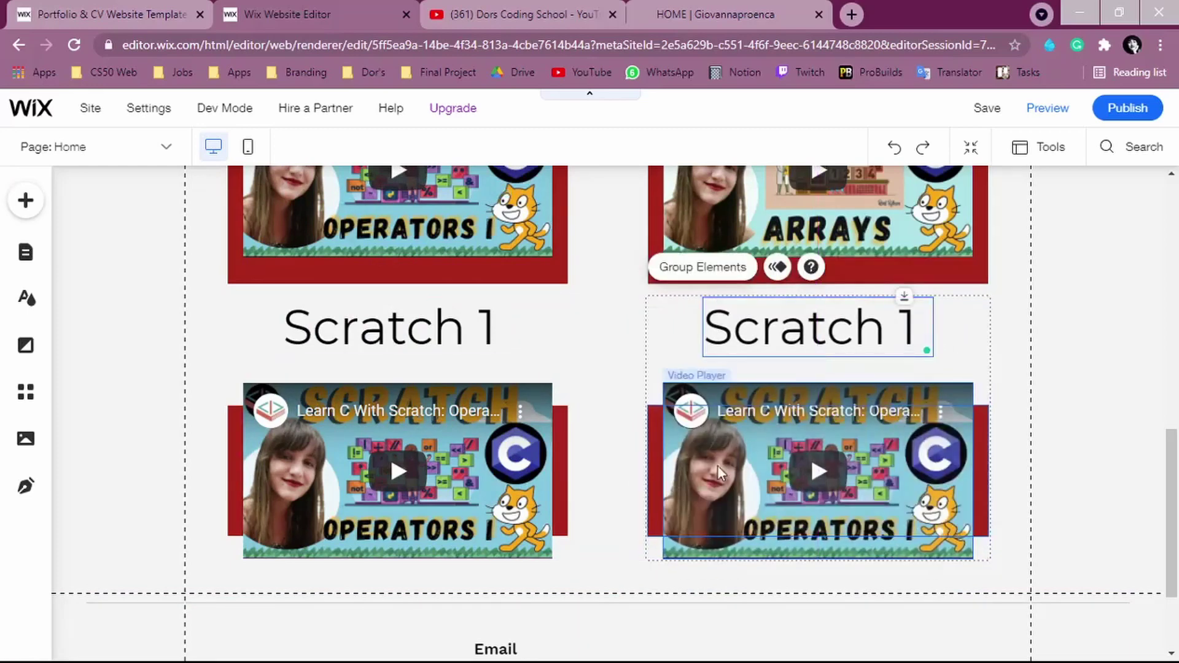
# - Resize the left red frame so it fully surrounds its video
pyautogui.click(571, 459)
pyautogui.moveTo(561, 434); pyautogui.dragTo(588, 359)
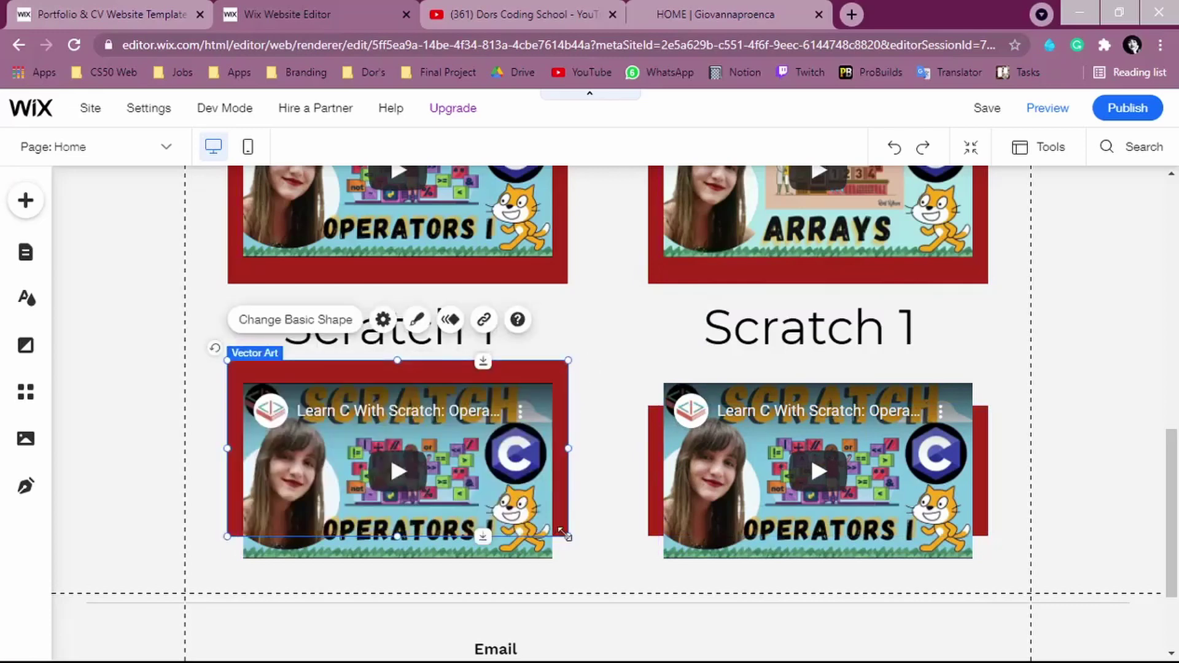
pyautogui.moveTo(564, 535); pyautogui.dragTo(546, 588)
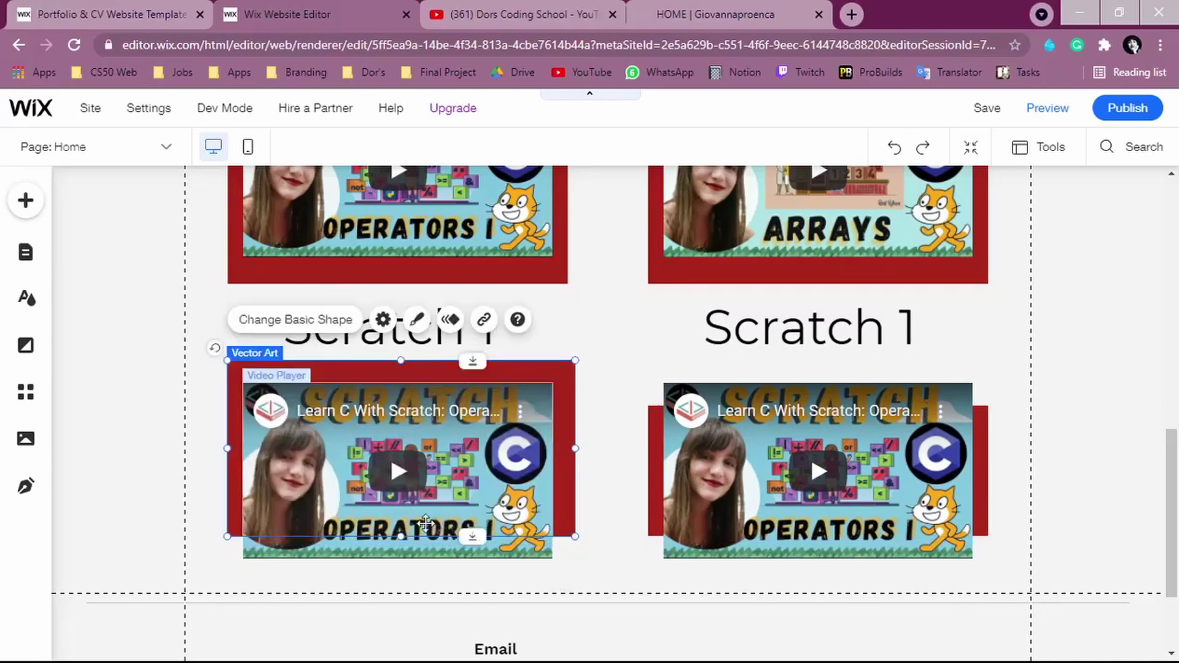
pyautogui.moveTo(399, 534); pyautogui.dragTo(400, 579)
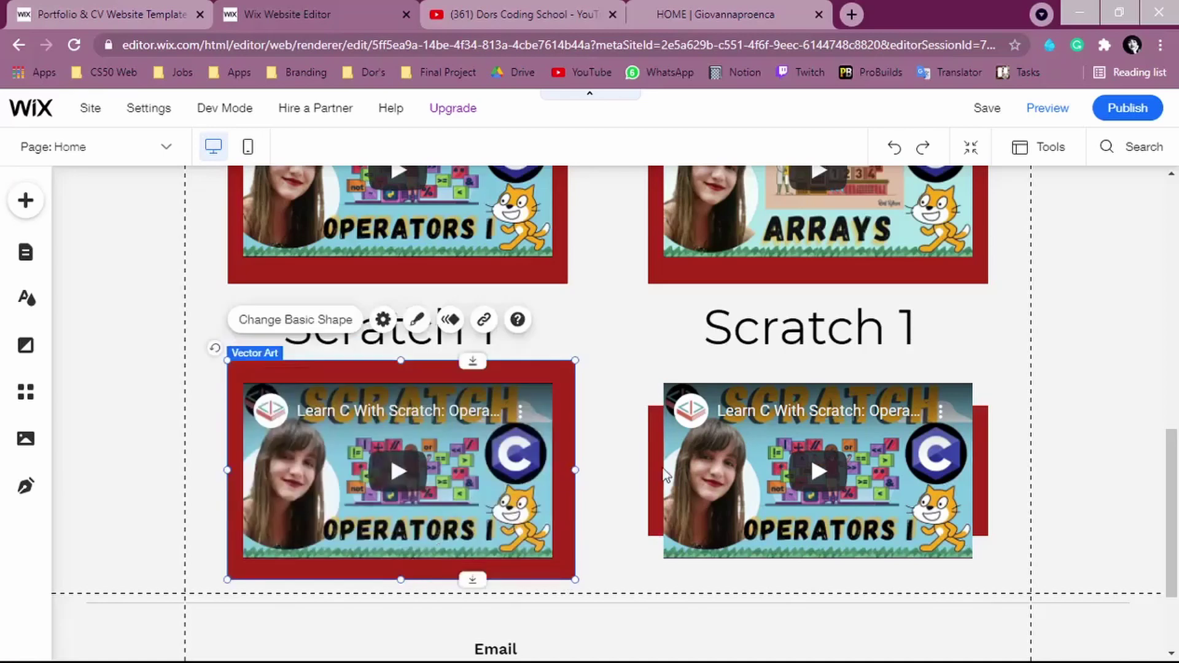
pyautogui.click(647, 459)
# - Stretch the right red frame above and below its video to 394 × 253
pyautogui.click(652, 461)
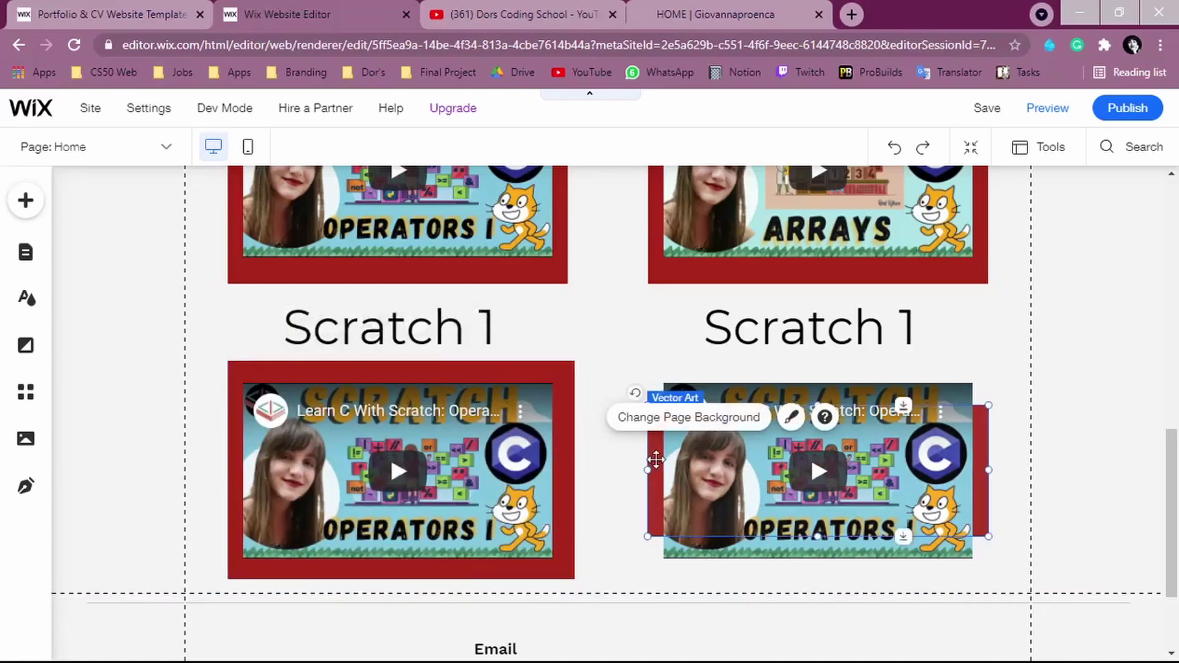
pyautogui.moveTo(815, 401); pyautogui.dragTo(818, 361)
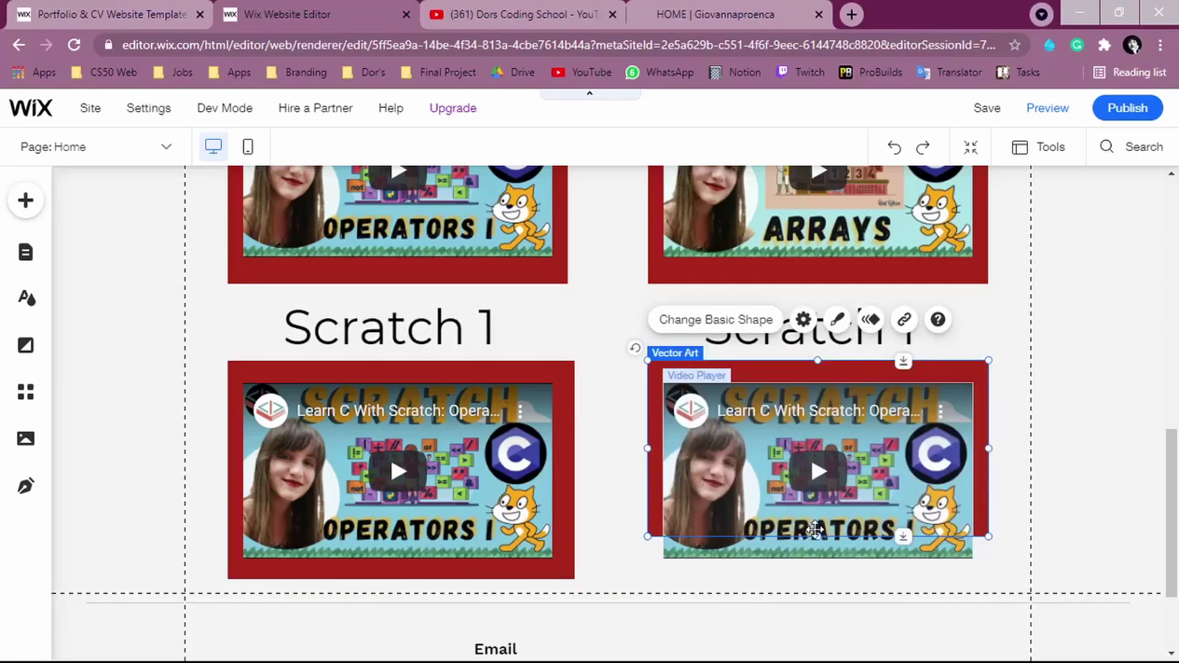
pyautogui.moveTo(816, 535); pyautogui.dragTo(816, 579)
pyautogui.click(1086, 435)
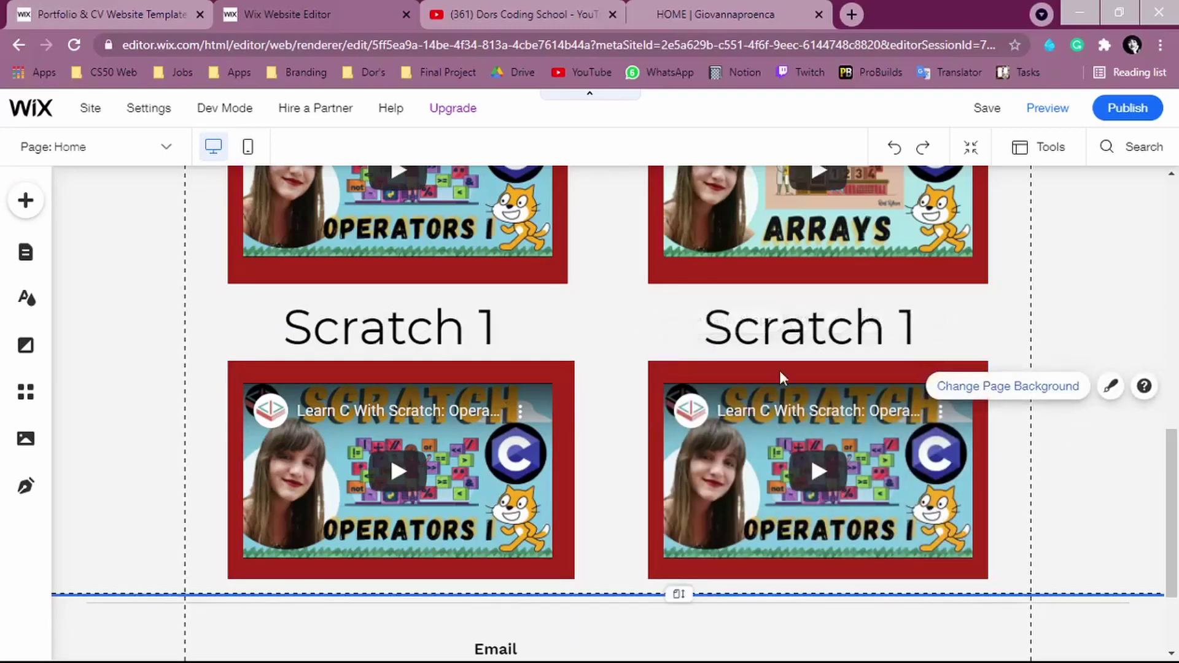
pyautogui.scroll(10, 585, 384)
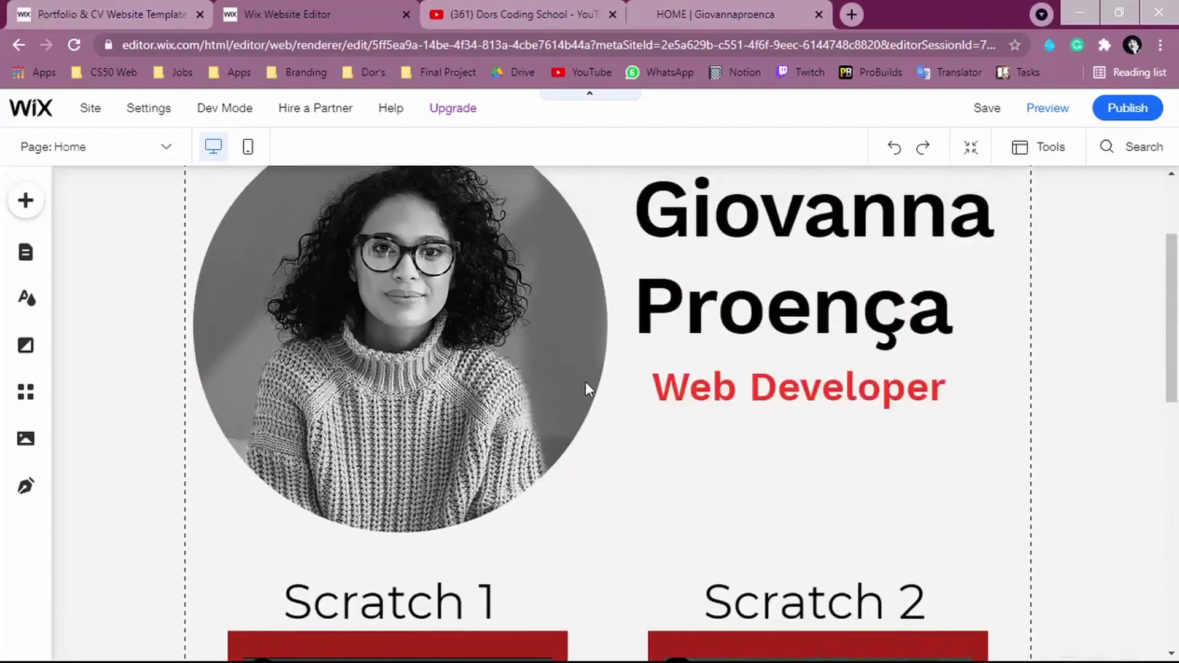
pyautogui.scroll(-4, 632, 400)
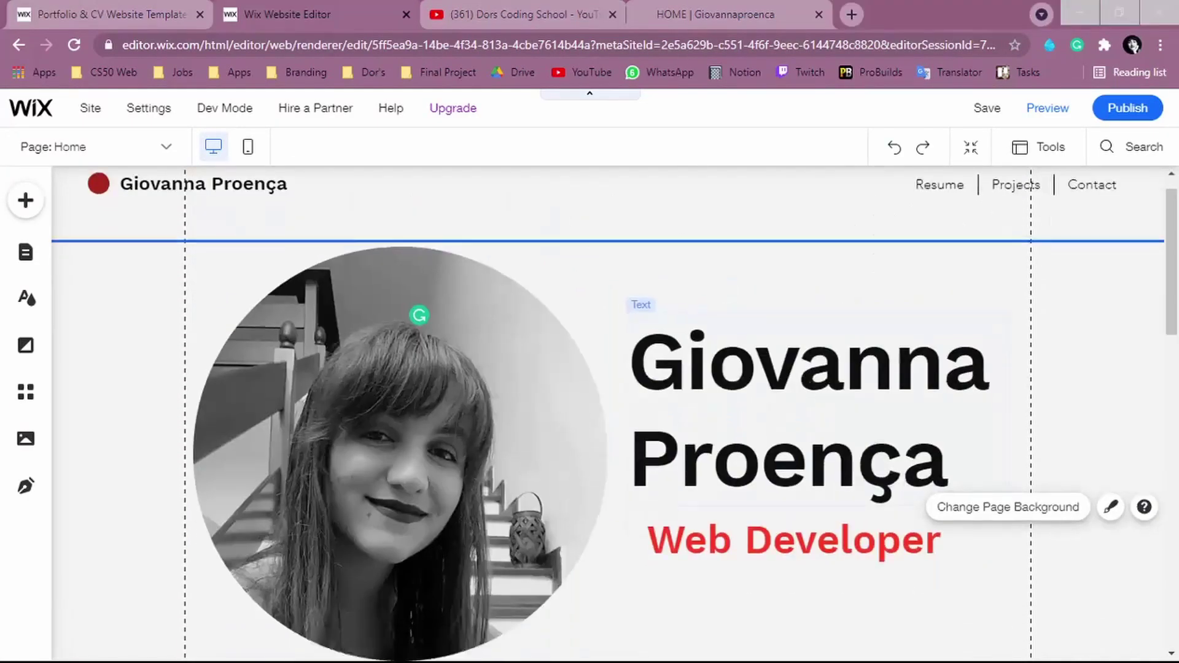
pyautogui.scroll(-10, 632, 399)
pyautogui.scroll(10, 608, 412)
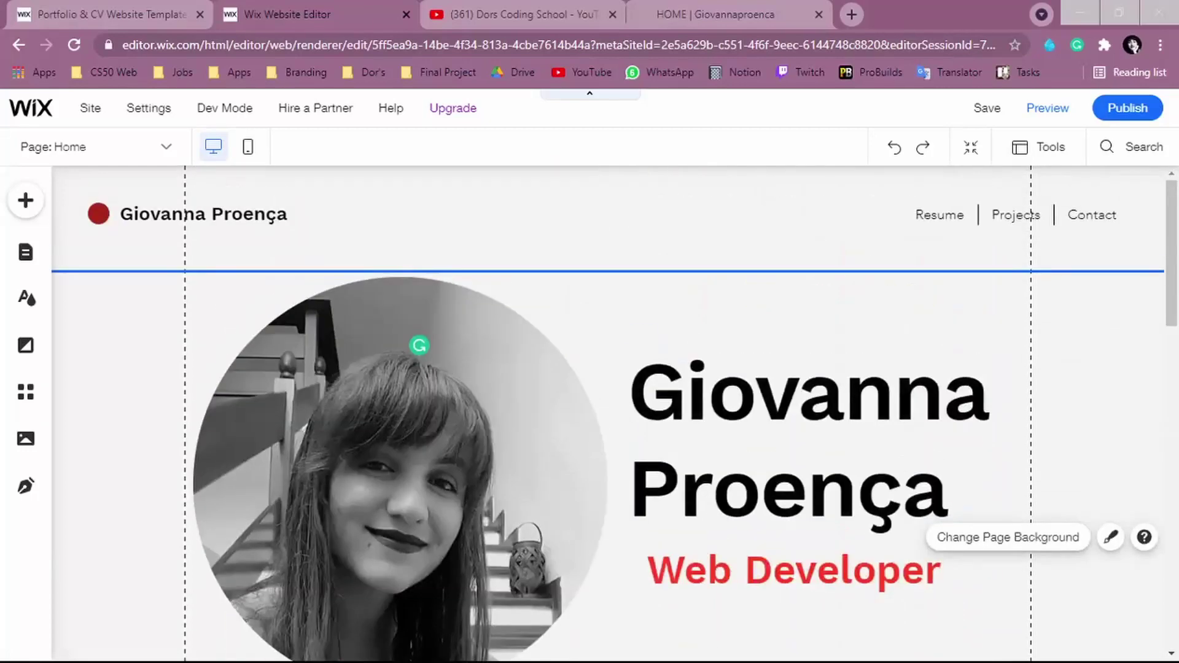
pyautogui.click(1047, 109)
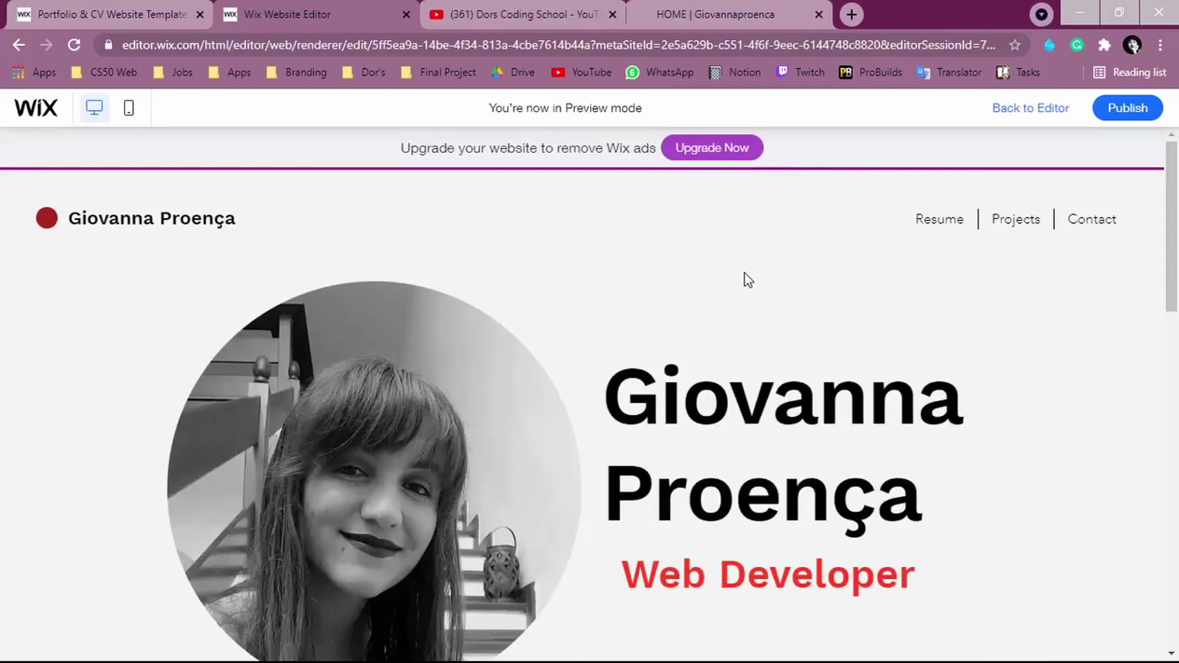
pyautogui.scroll(-2, 810, 269)
pyautogui.scroll(-8, 811, 269)
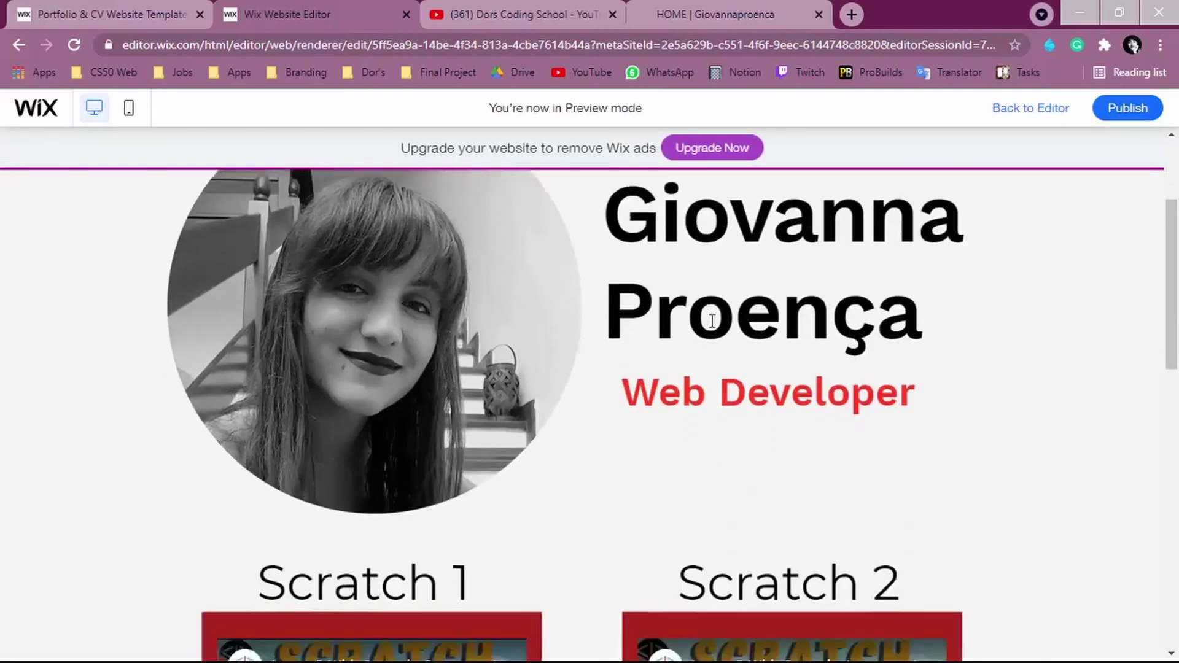
pyautogui.scroll(-4, 606, 360)
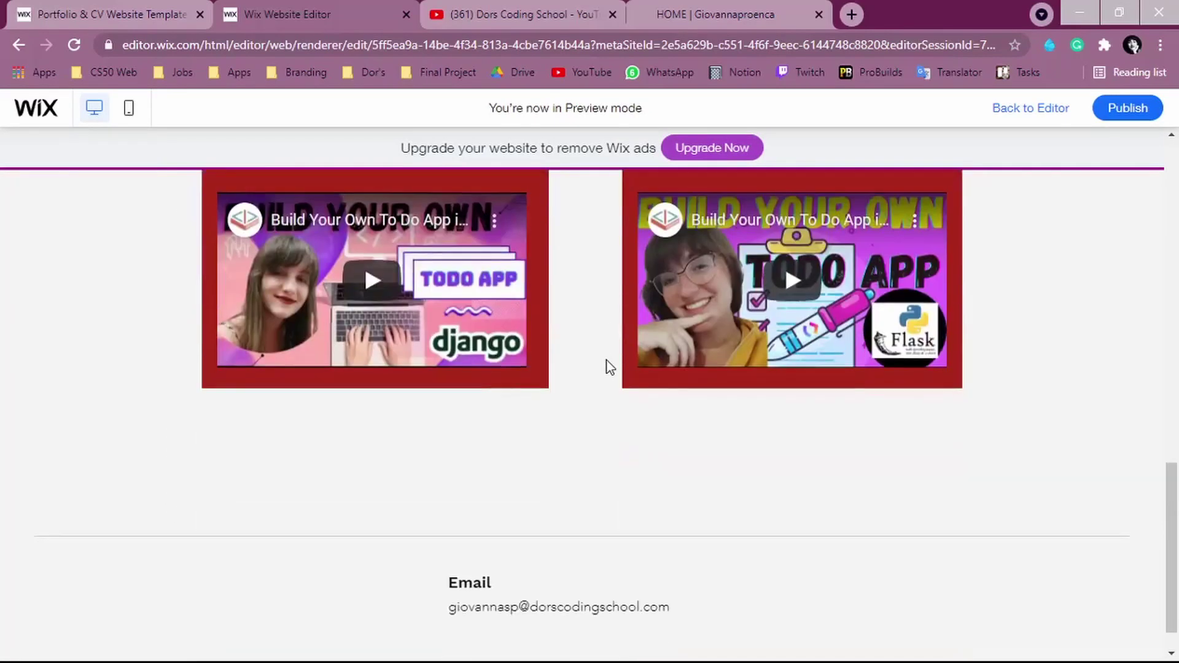
pyautogui.scroll(6, 442, 270)
pyautogui.scroll(10, 802, 467)
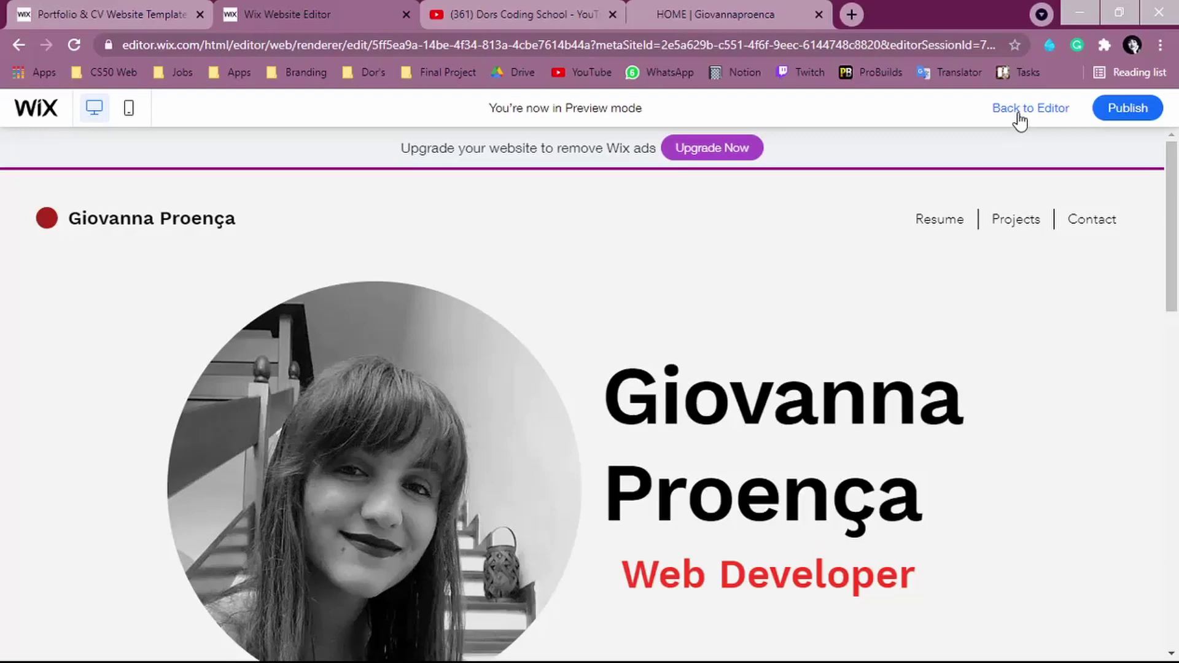
pyautogui.click(995, 123)
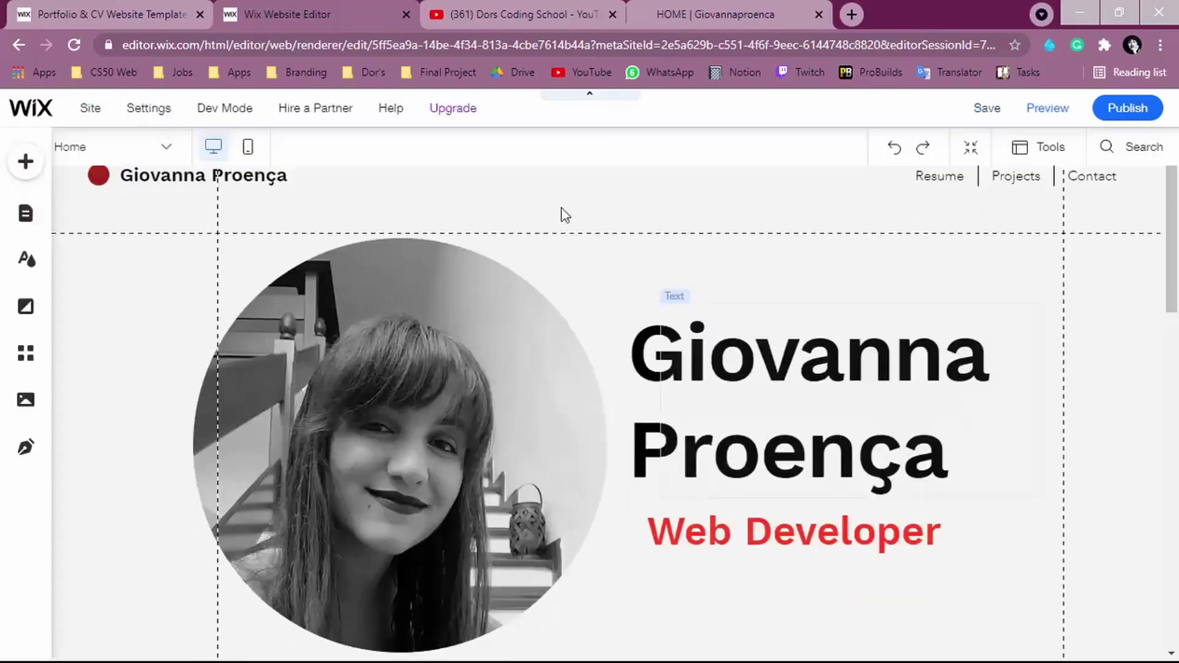
pyautogui.click(716, 23)
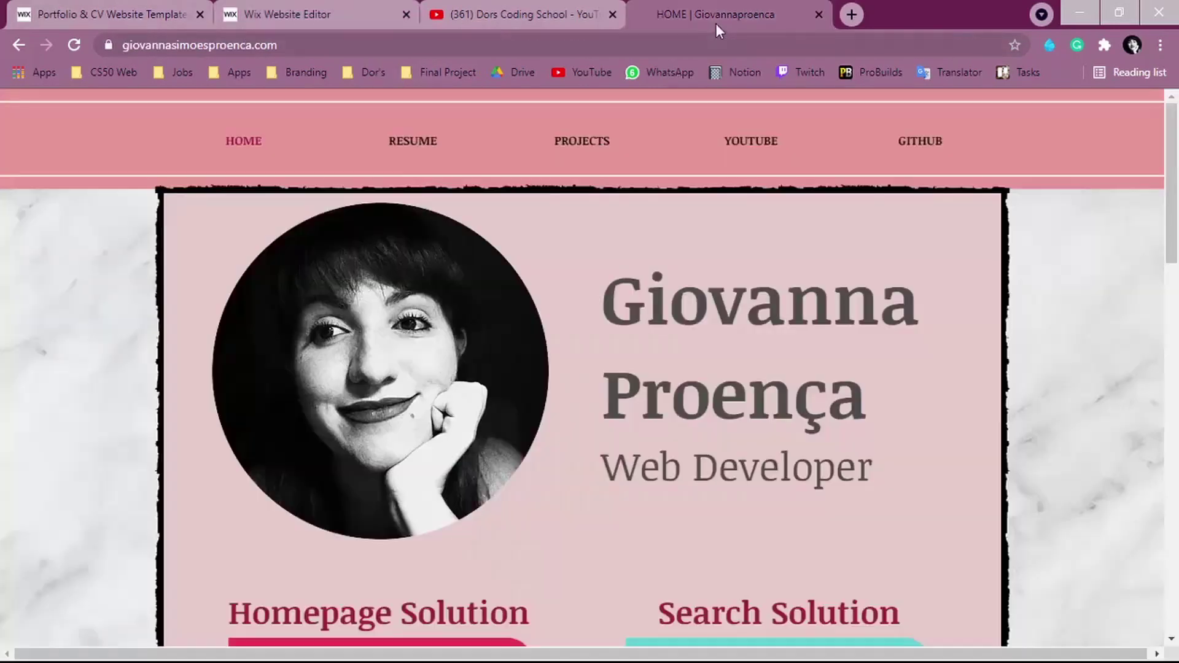
pyautogui.scroll(-3, 617, 292)
pyautogui.scroll(-15, 616, 293)
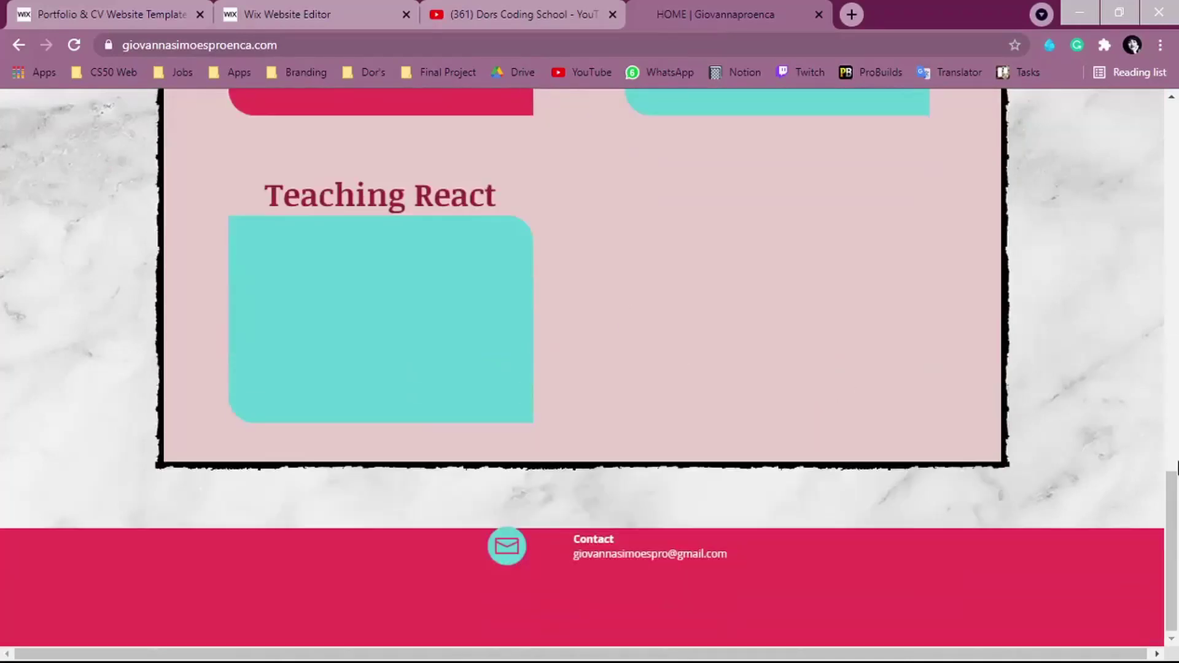
pyautogui.scroll(18, 875, 471)
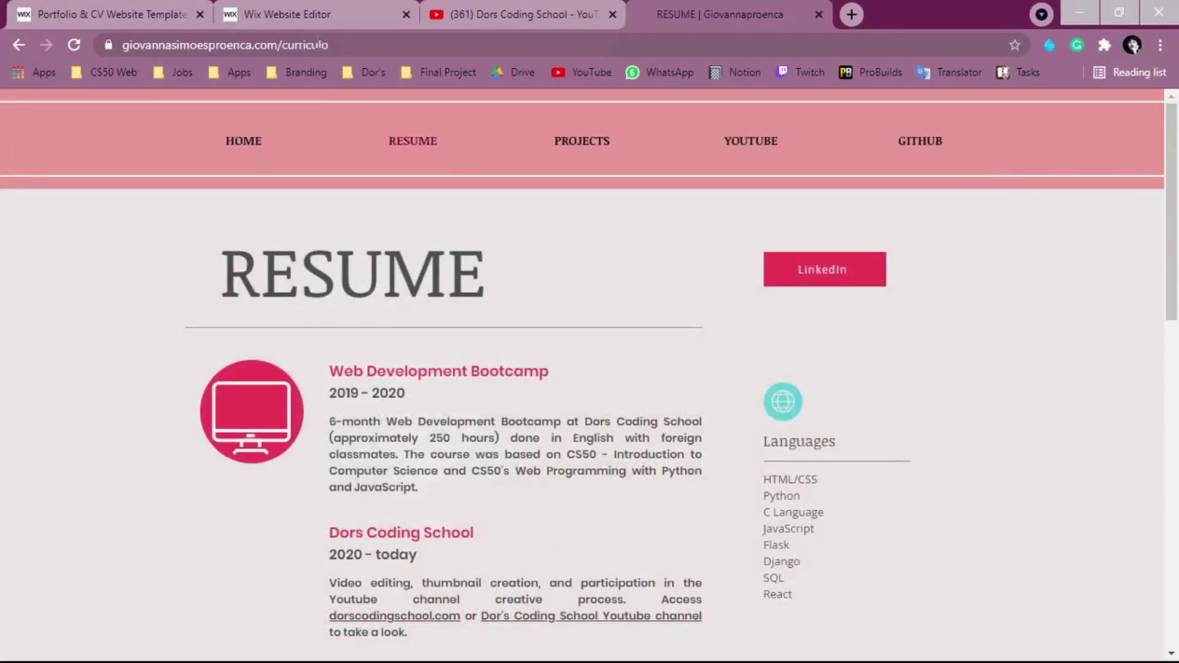
pyautogui.click(275, 20)
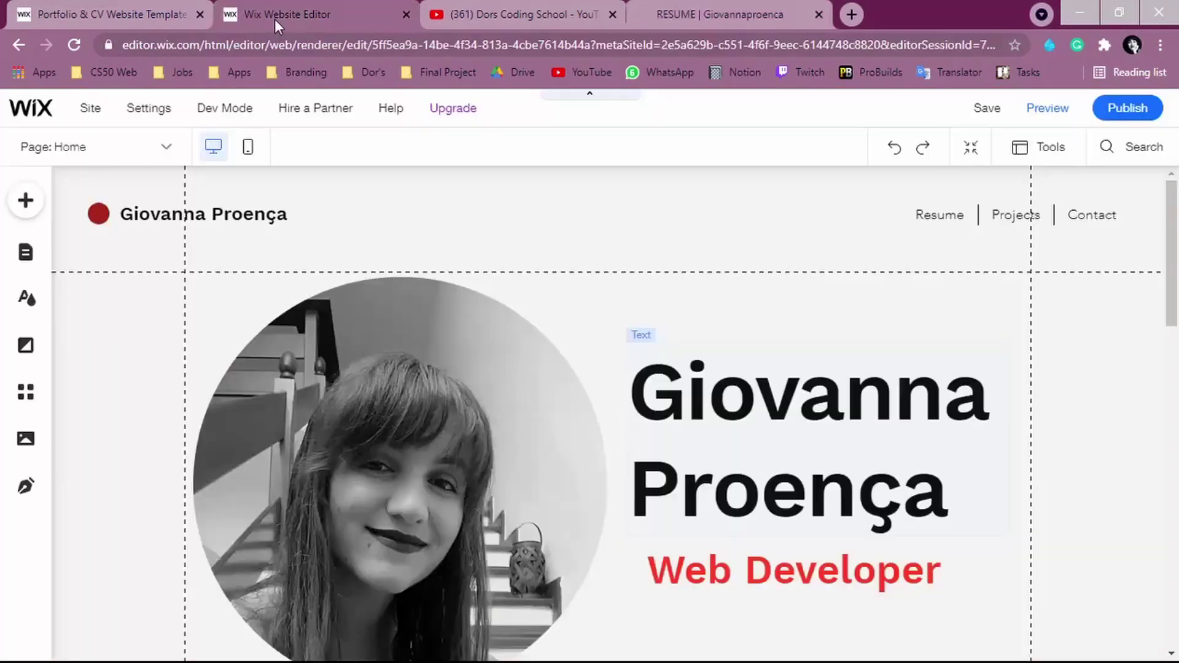
# - Switch the editor to the Resume page and scroll through its work experience
pyautogui.click(86, 154)
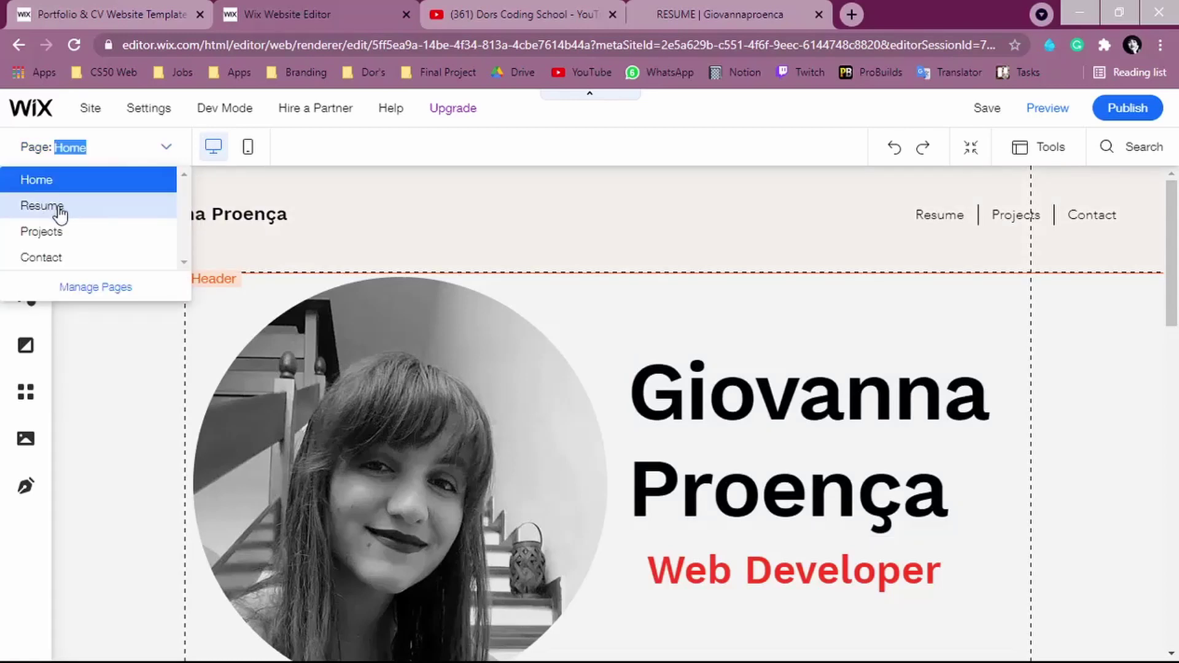
pyautogui.click(59, 210)
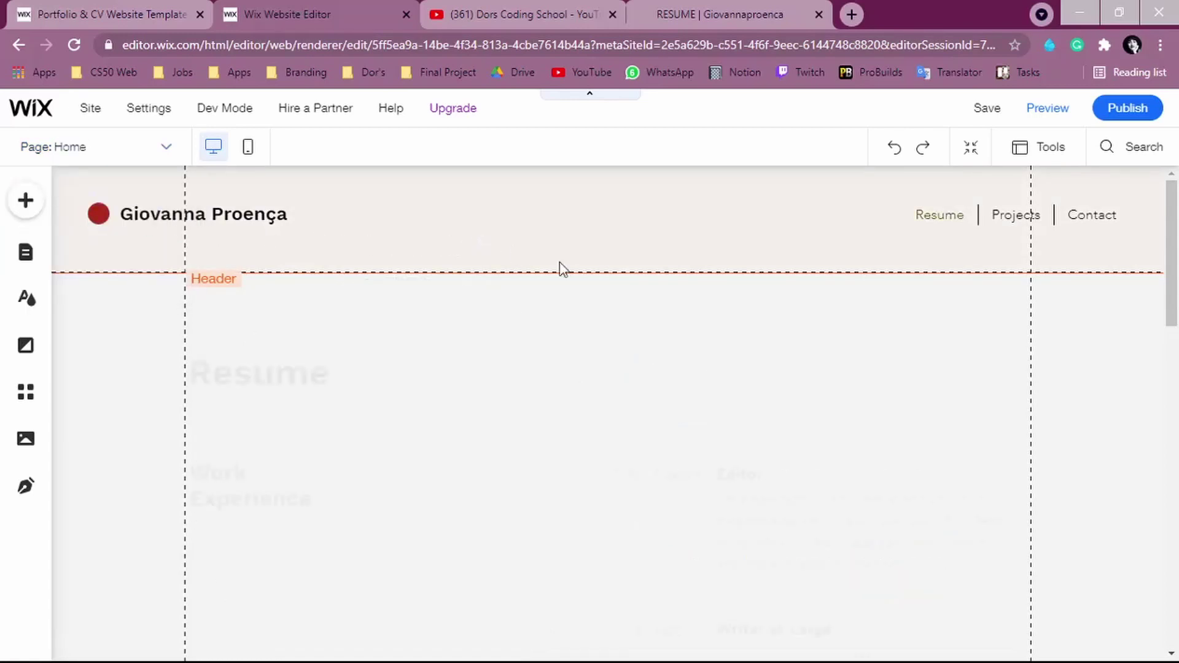
pyautogui.scroll(-12, 536, 344)
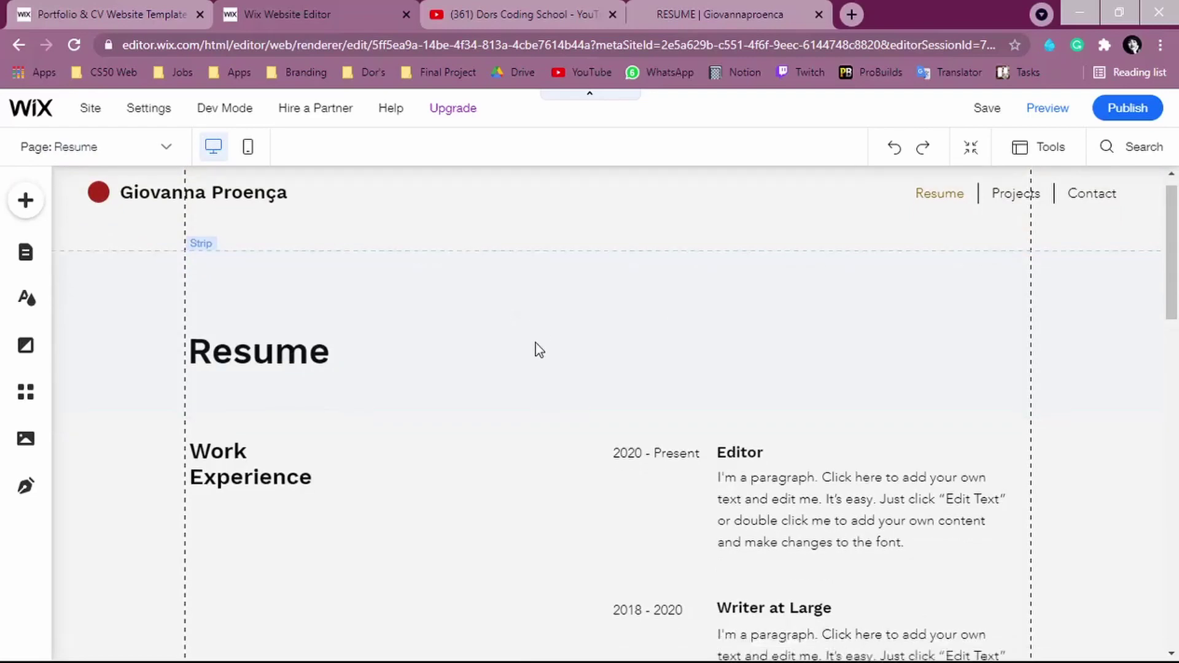
pyautogui.scroll(-8, 535, 342)
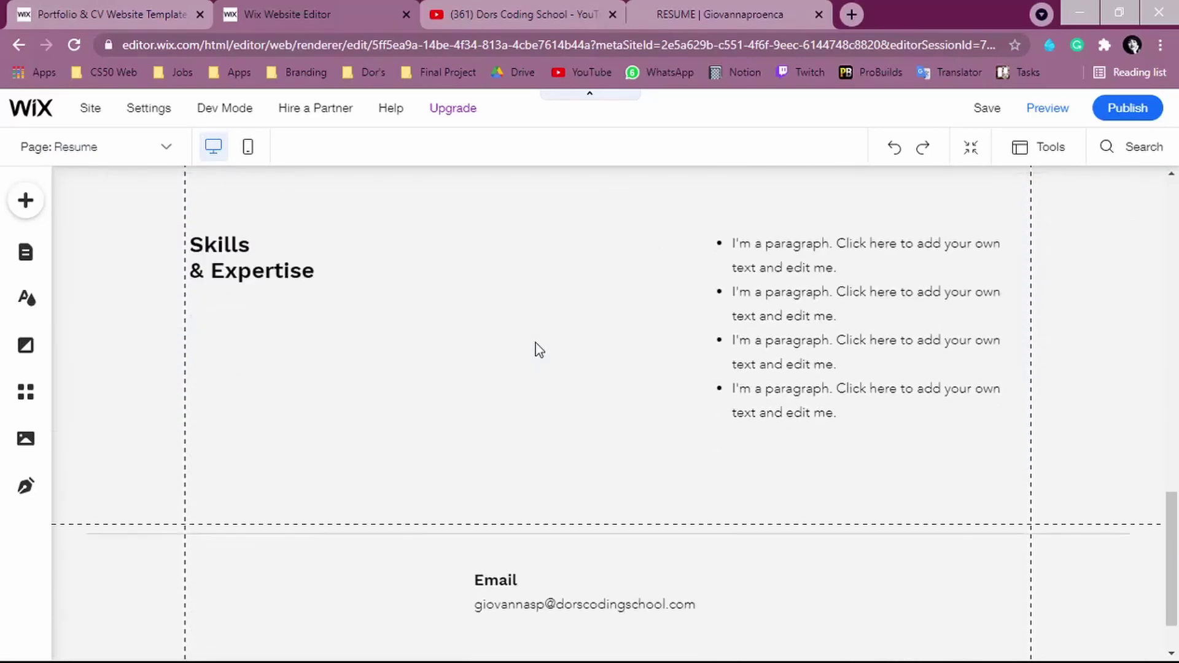
pyautogui.scroll(5, 563, 353)
pyautogui.scroll(10, 473, 444)
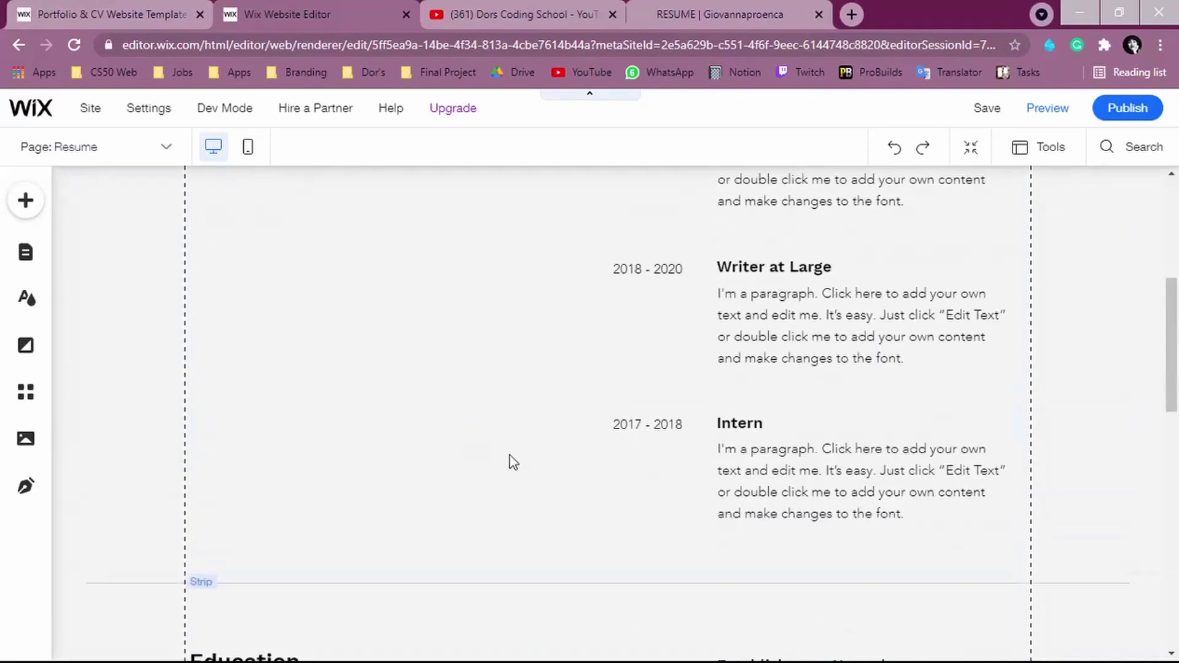
# - Compare against the live resume site, then review the editor's Resume page again
pyautogui.click(675, 25)
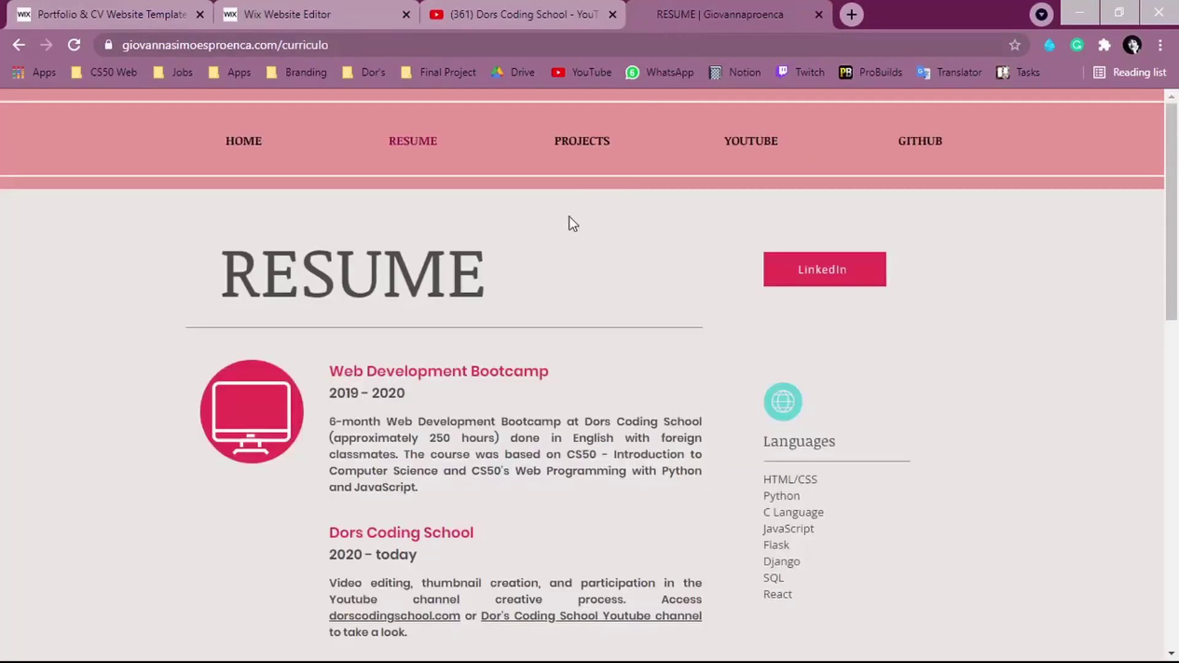
pyautogui.click(296, 21)
pyautogui.scroll(-4, 532, 306)
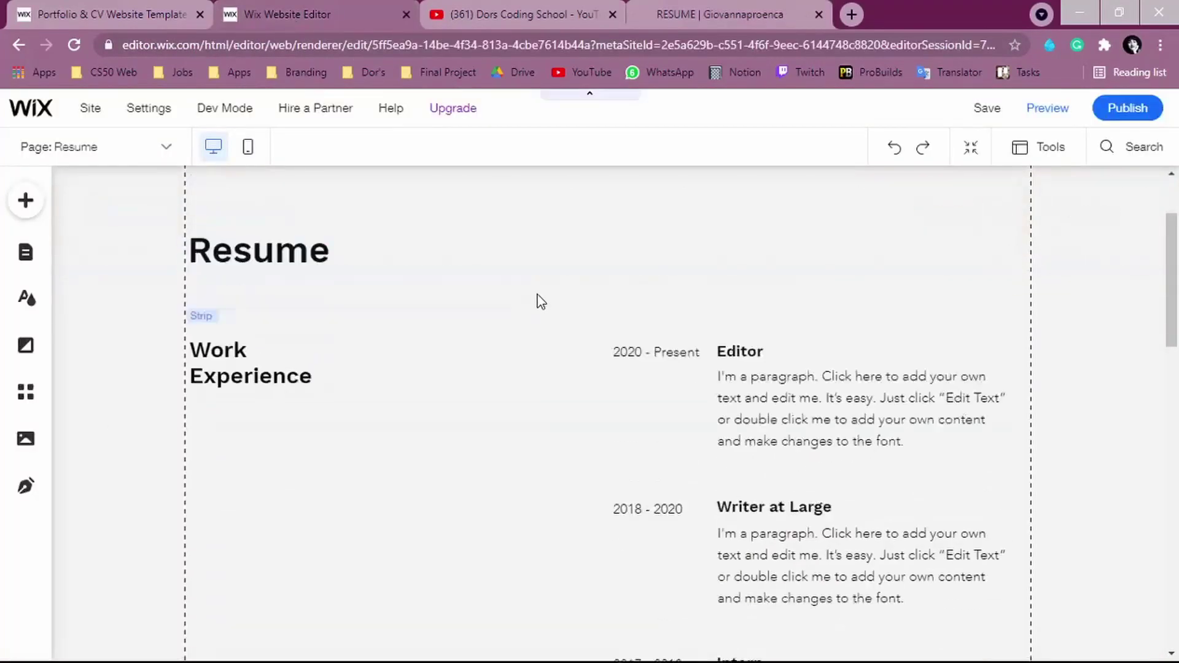
pyautogui.scroll(-7, 640, 350)
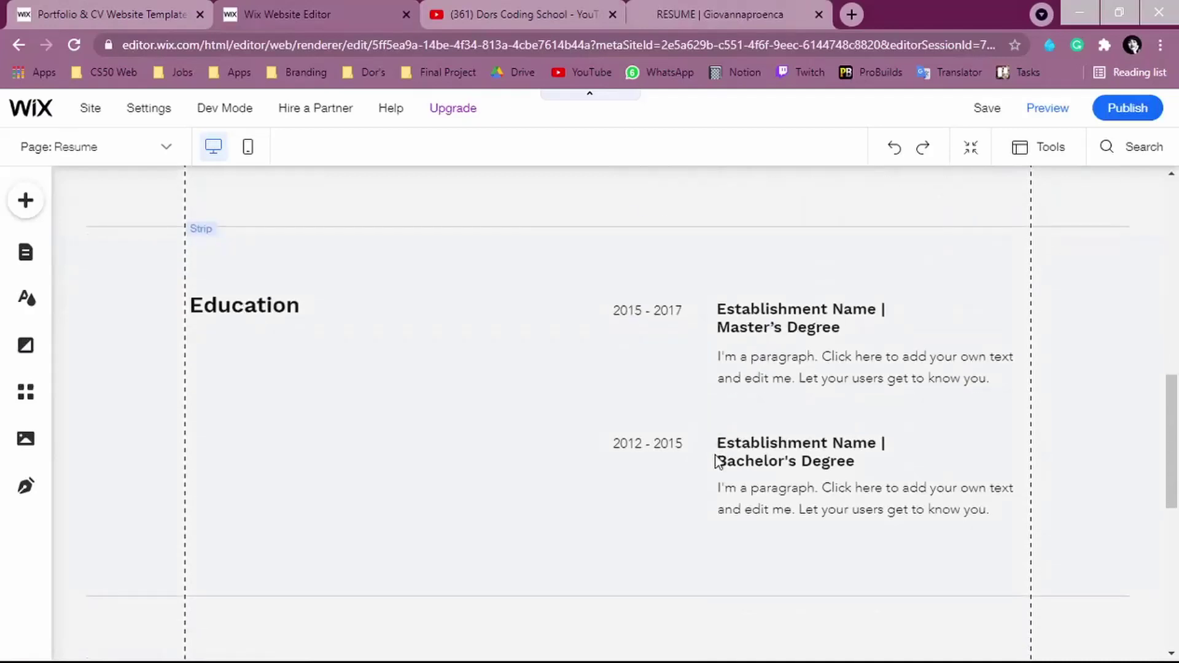
pyautogui.scroll(3, 748, 385)
pyautogui.scroll(4, 768, 344)
# - Check the 2020 - Present date text in edit mode, then bring up the live resume site
pyautogui.click(791, 258)
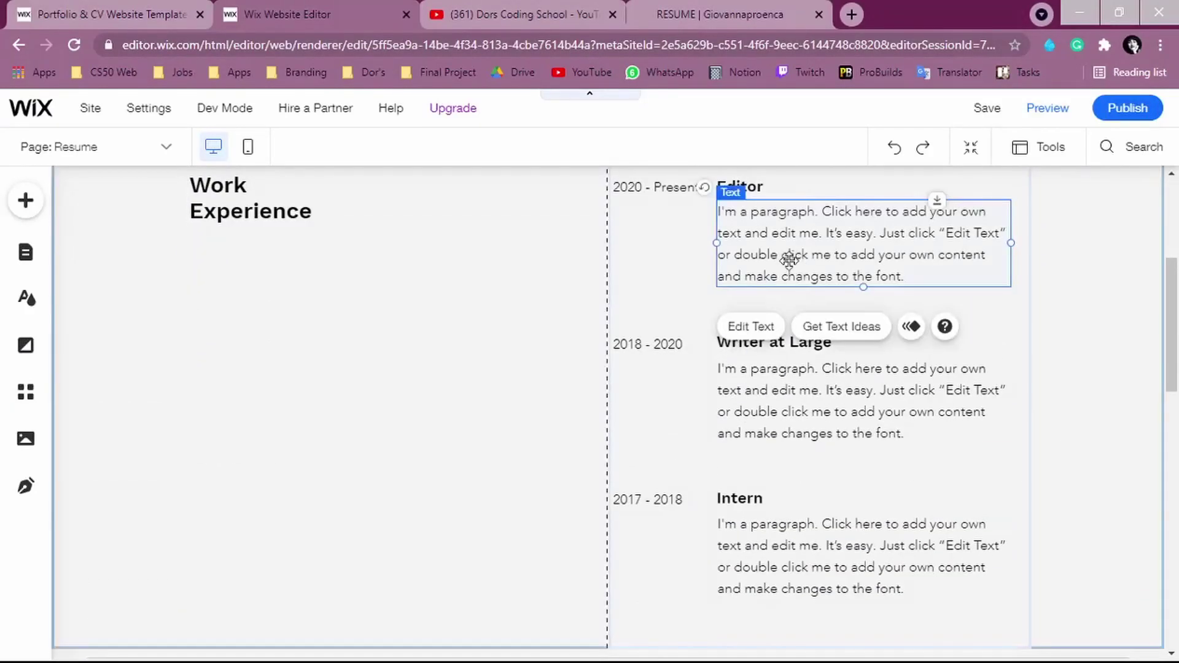
pyautogui.scroll(2, 786, 283)
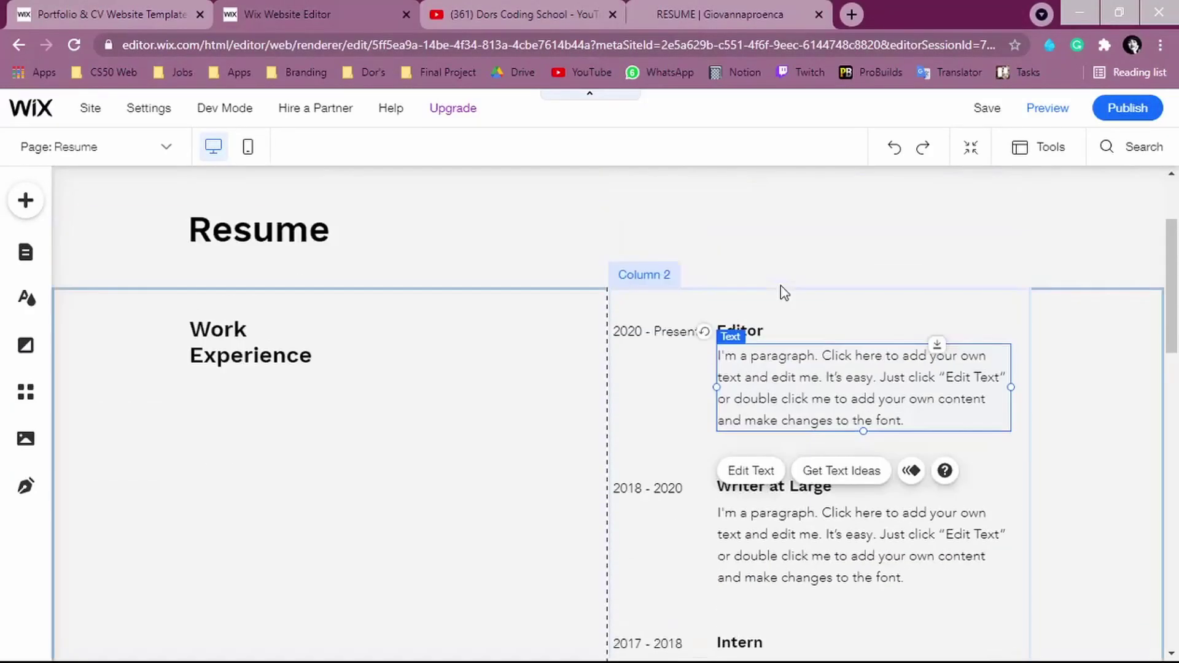
pyautogui.click(665, 334)
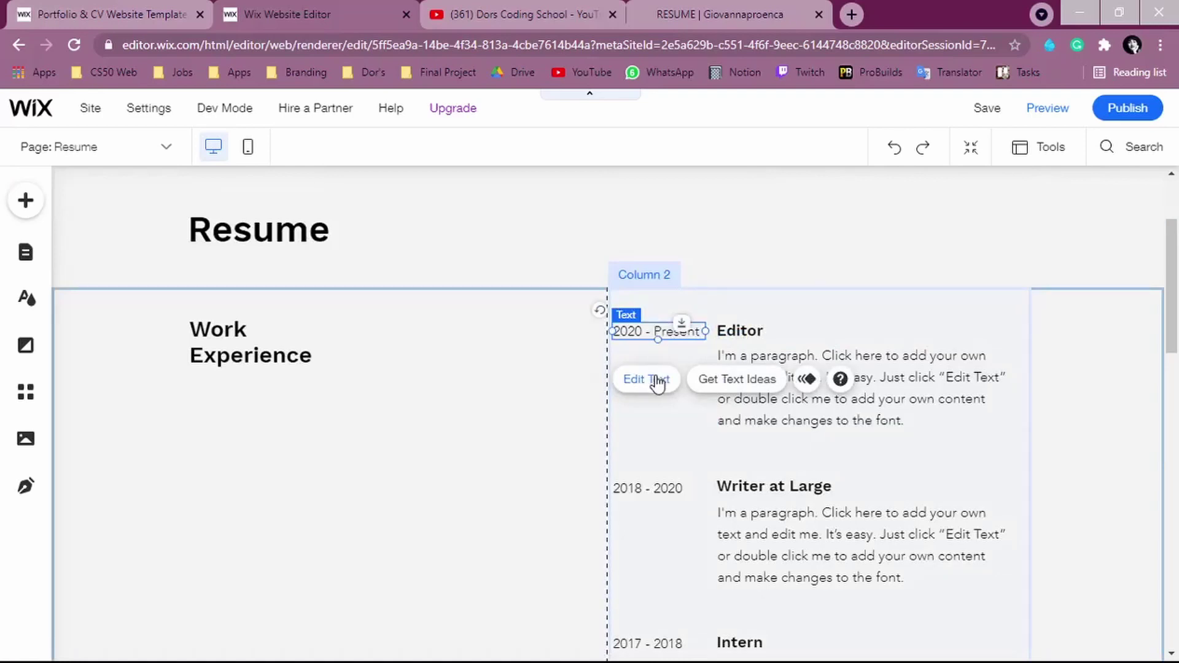
pyautogui.click(646, 380)
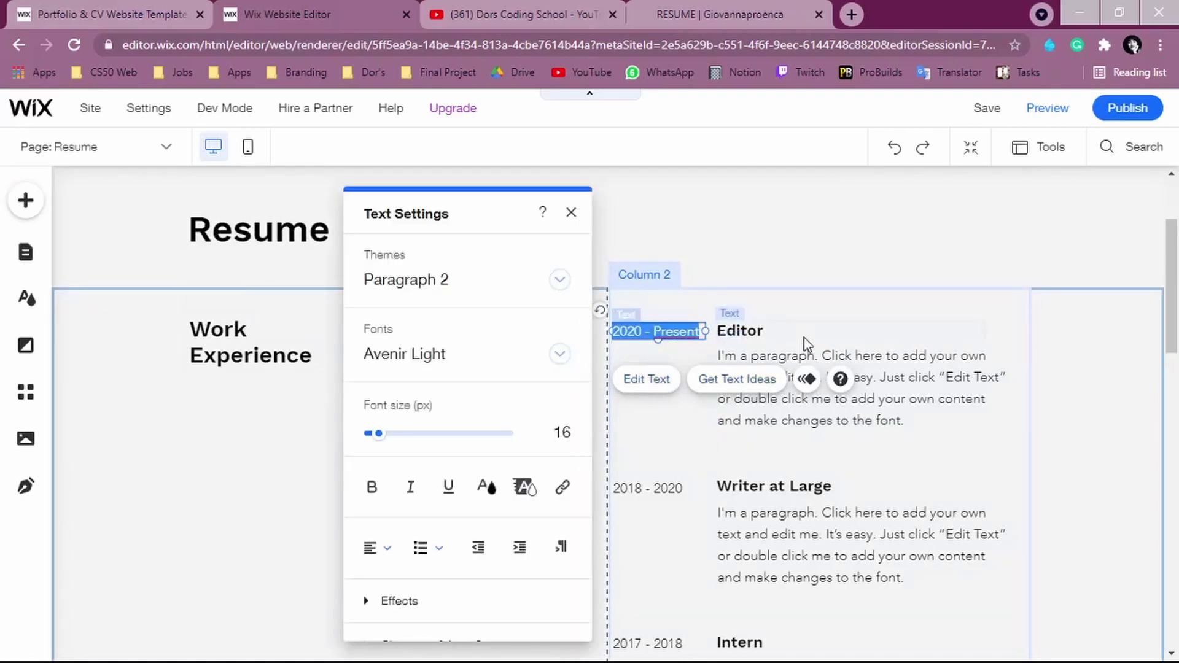
pyautogui.click(1062, 389)
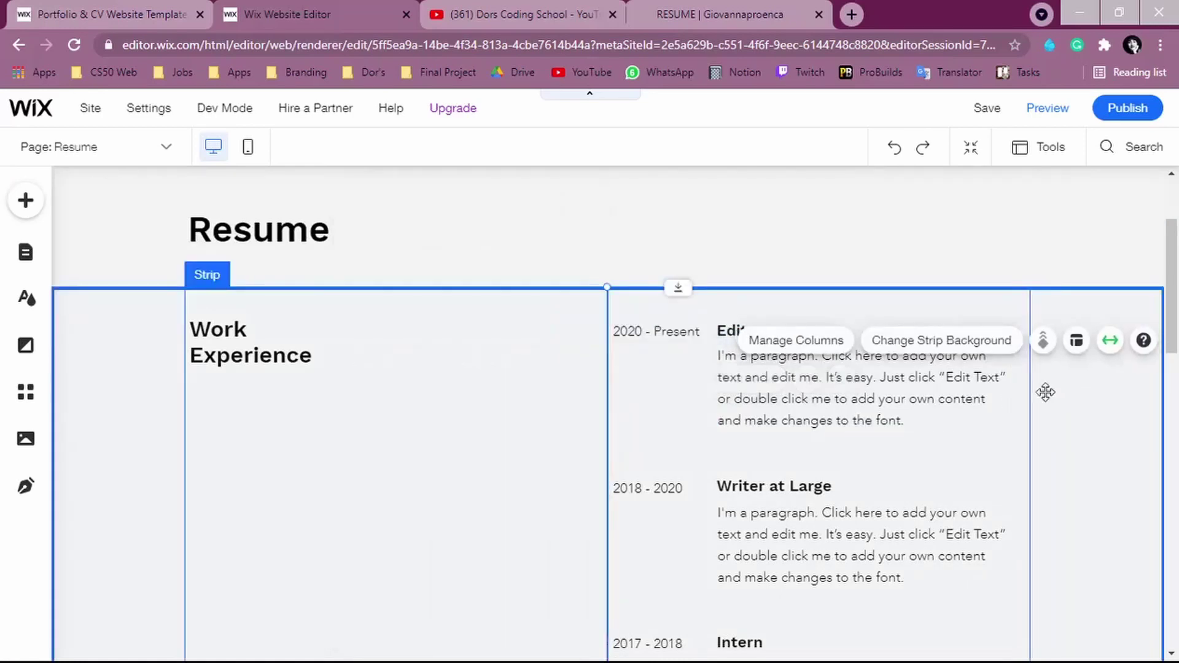
pyautogui.click(707, 18)
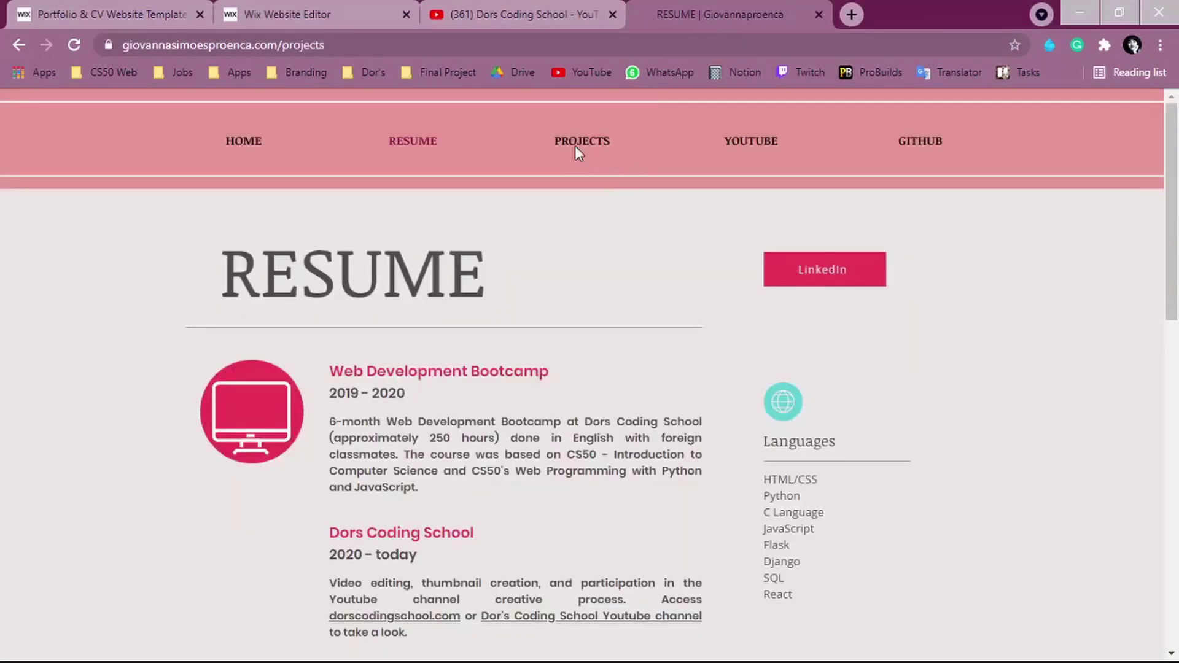
# - Scroll through the live site's project entries, then return to the Wix editor's Resume page
pyautogui.scroll(-2, 354, 323)
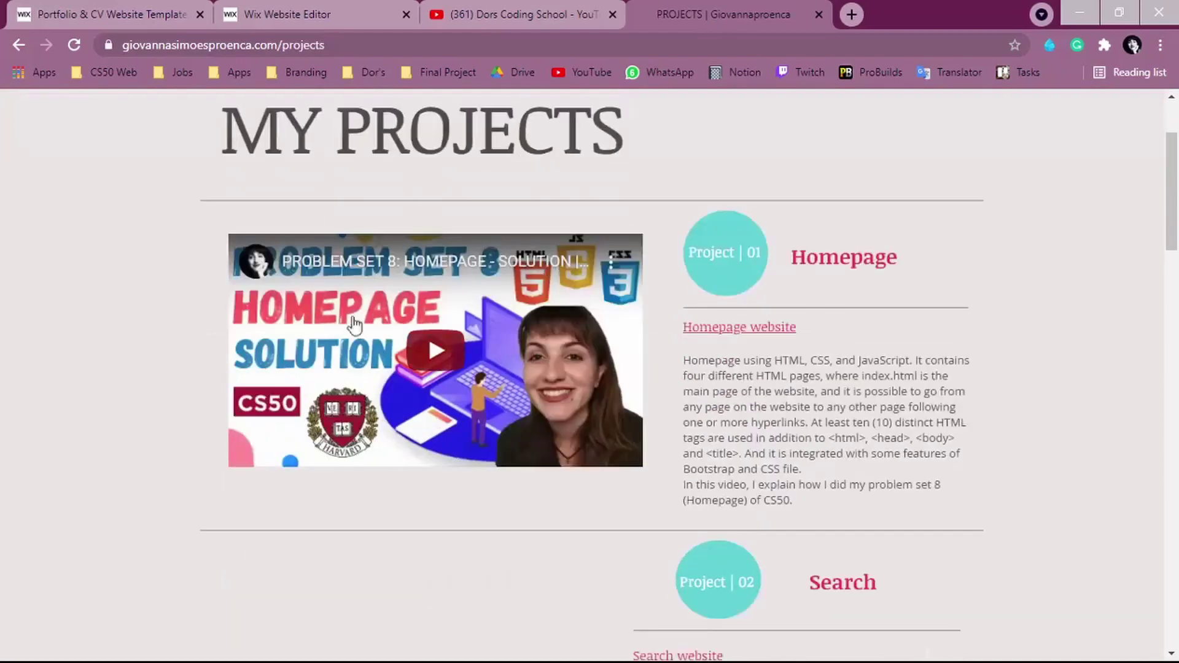
pyautogui.scroll(-4, 838, 323)
pyautogui.scroll(4, 824, 316)
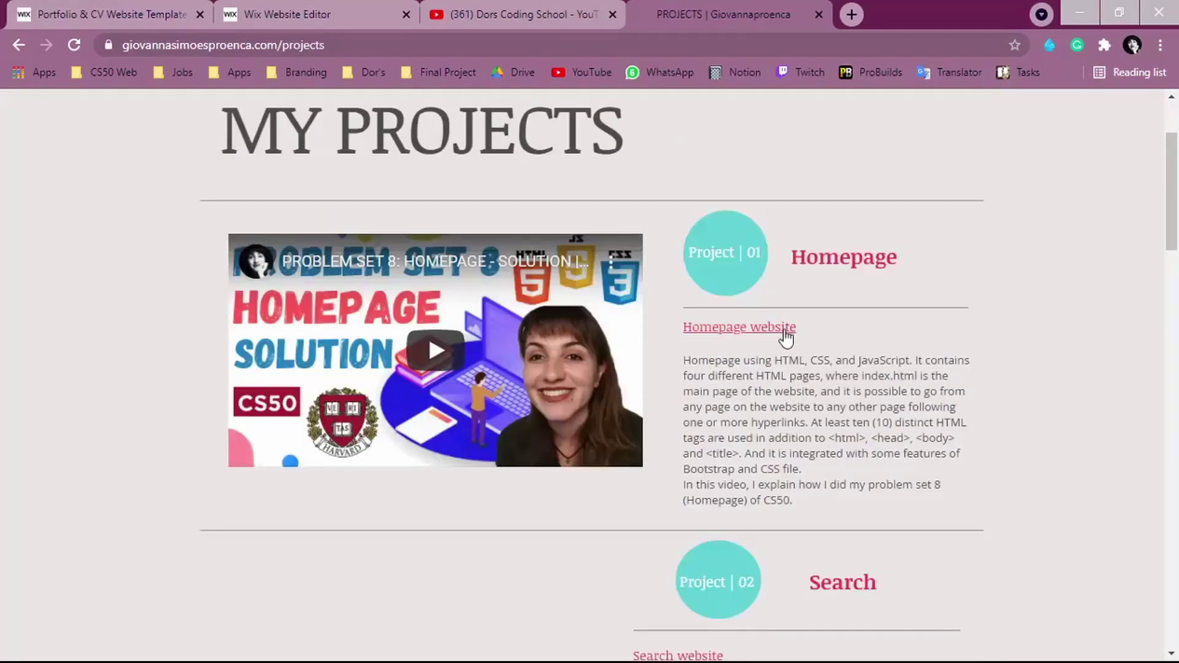
pyautogui.scroll(-4, 785, 337)
pyautogui.scroll(-8, 620, 316)
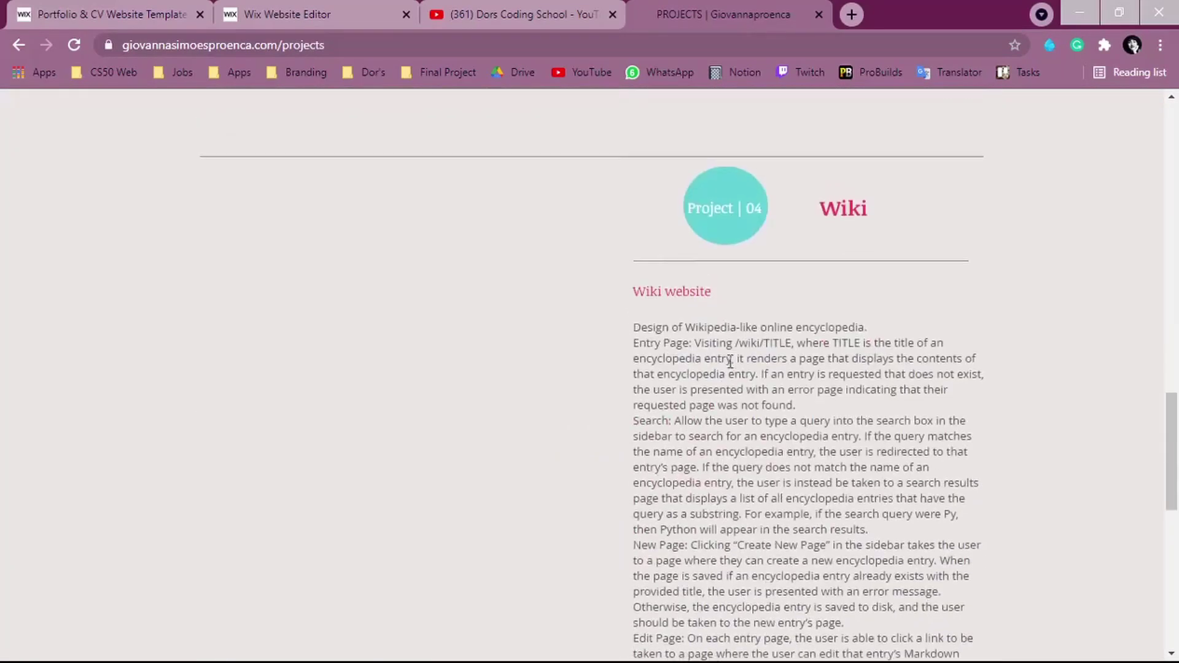
pyautogui.scroll(8, 396, 123)
pyautogui.scroll(5, 393, 123)
pyautogui.click(307, 23)
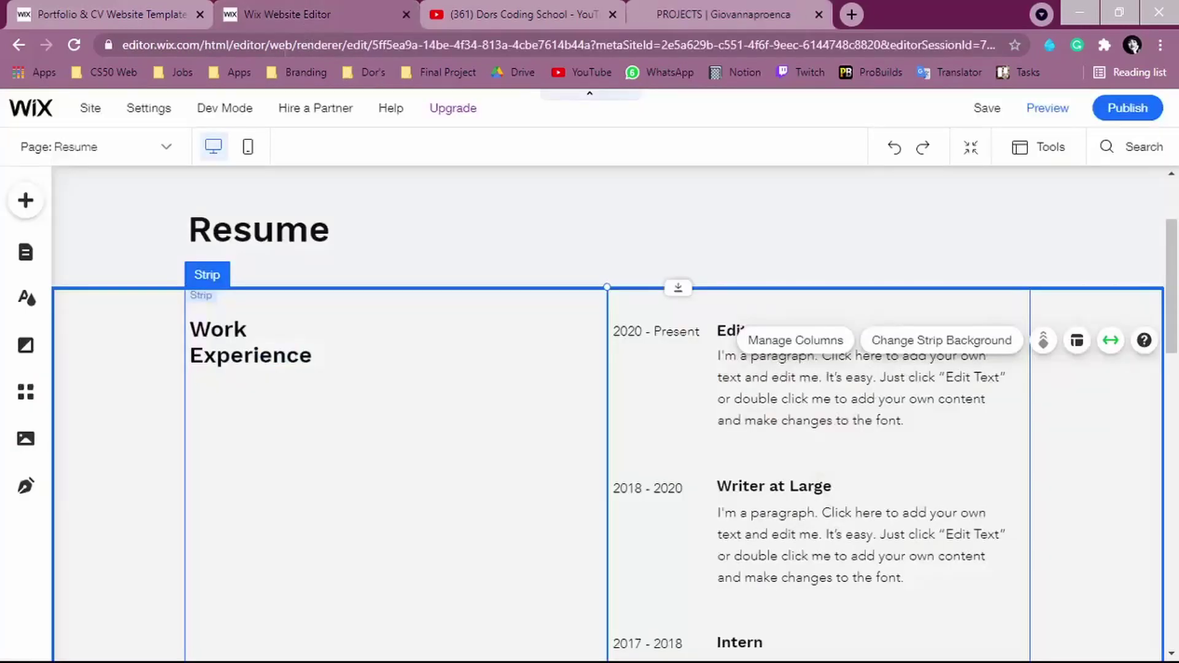
# - Switch the editor to the Projects page
pyautogui.click(120, 150)
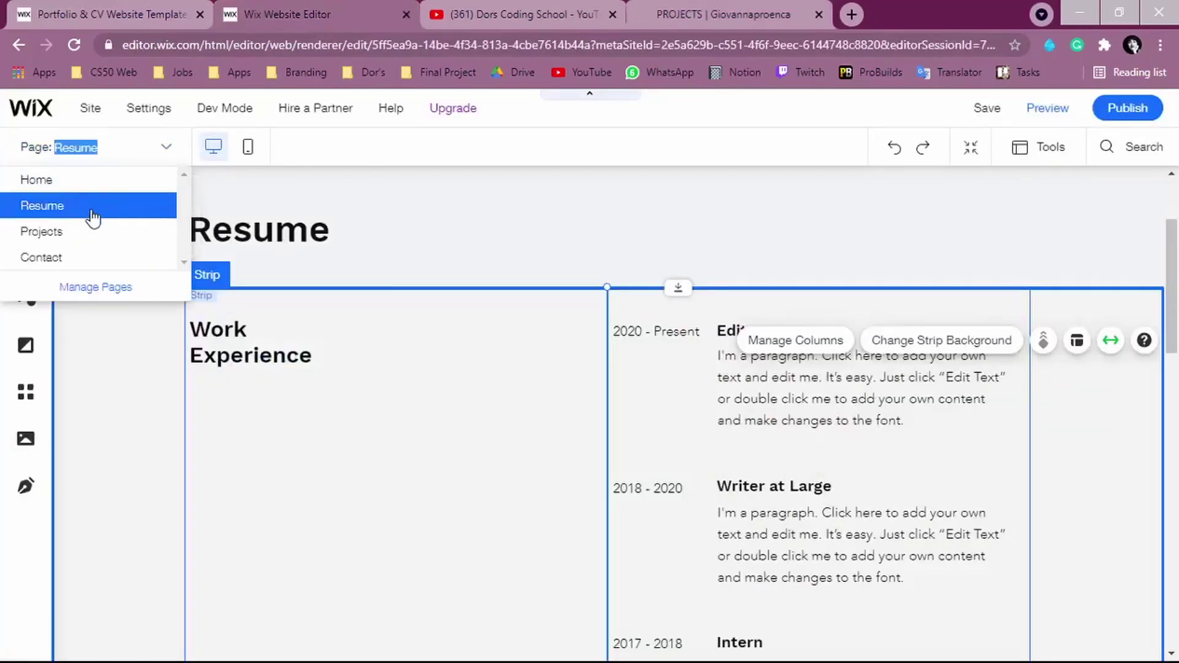
pyautogui.click(77, 232)
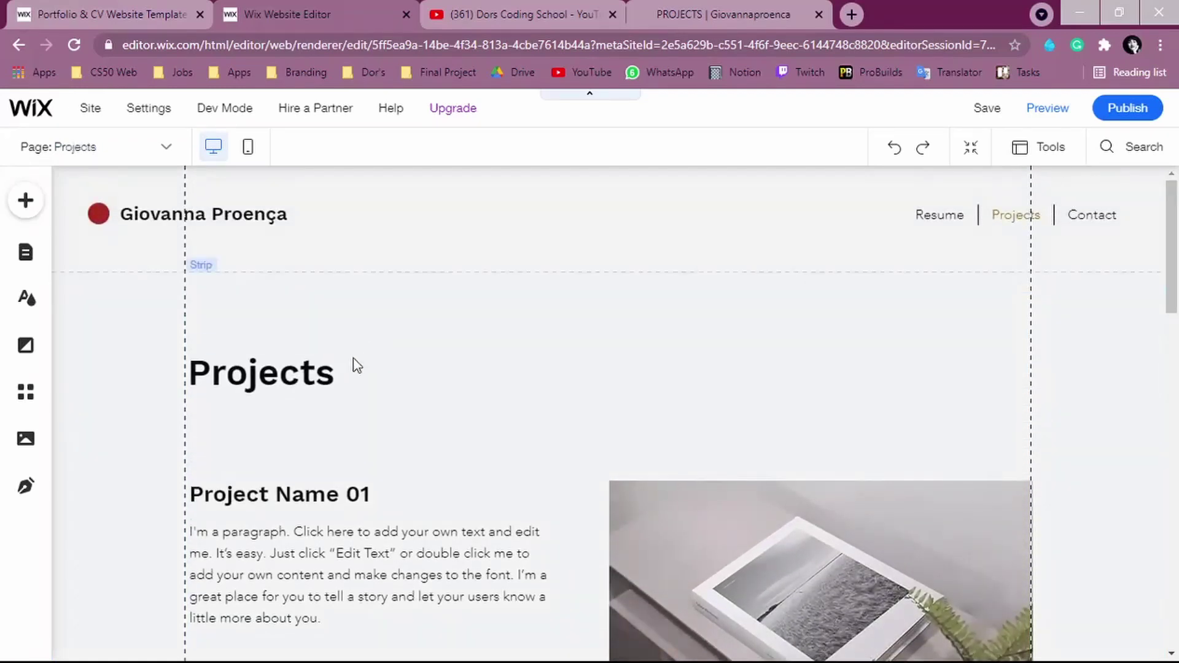
pyautogui.scroll(-2, 581, 328)
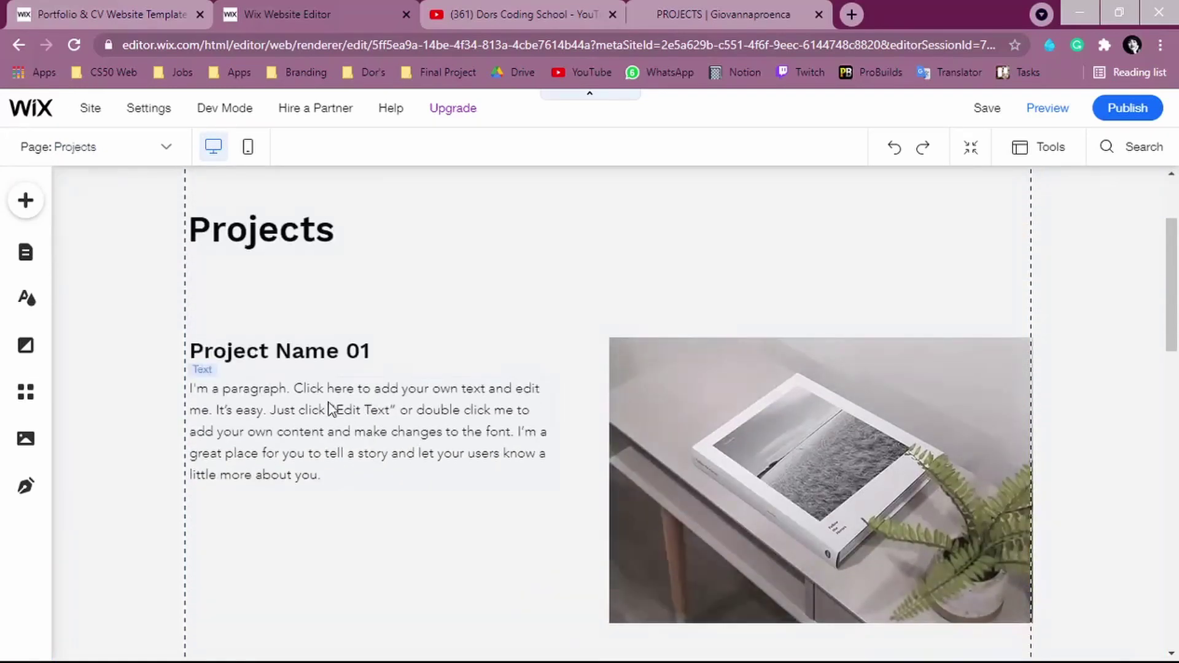
# - Delete the book-and-plant placeholder photo beside Project Name 01
pyautogui.click(770, 373)
pyautogui.scroll(-2, 764, 366)
pyautogui.scroll(2, 765, 363)
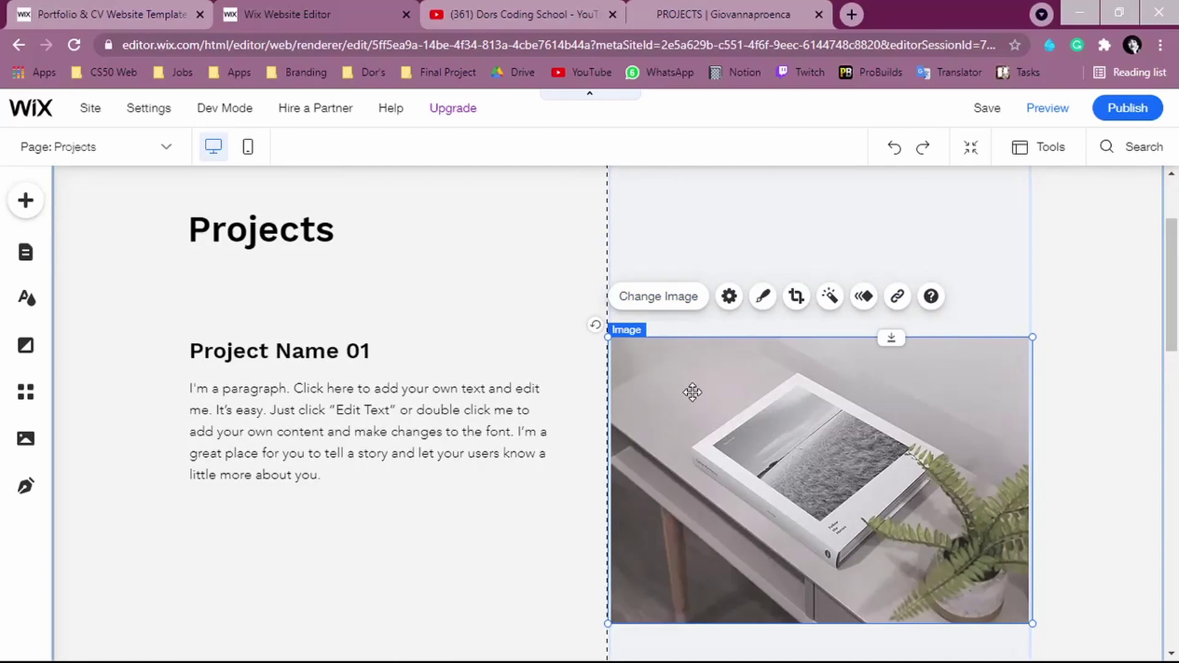
pyautogui.press('Delete')
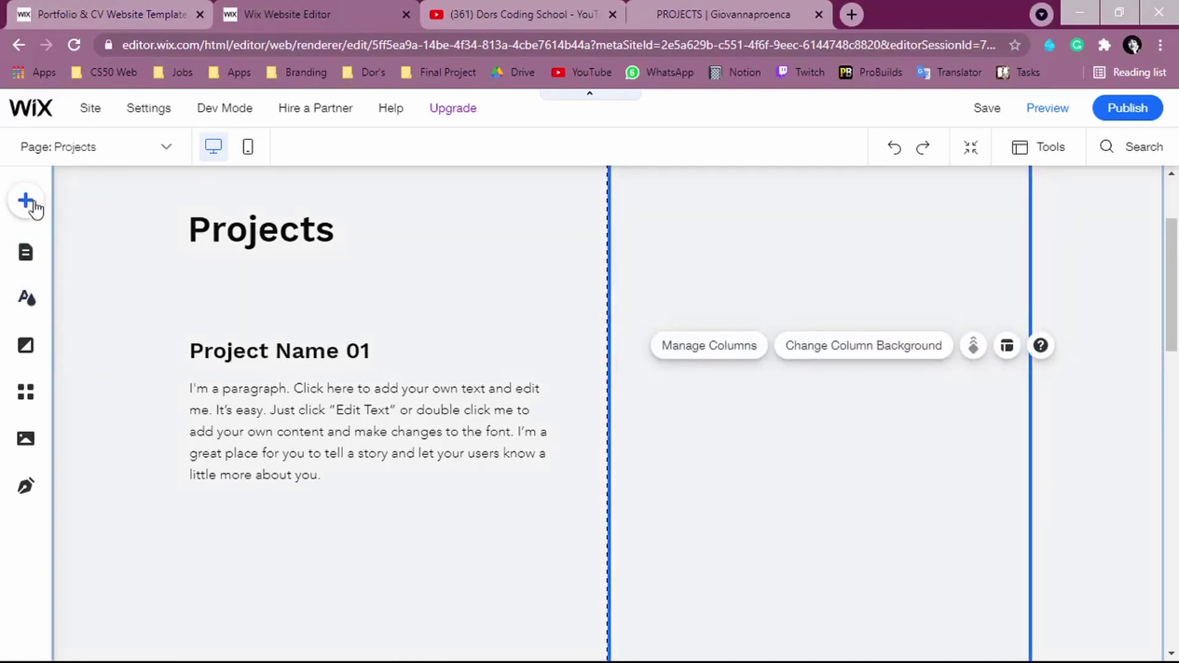
# - Add a YouTube video player to the empty right column beside Project Name 01
pyautogui.click(25, 200)
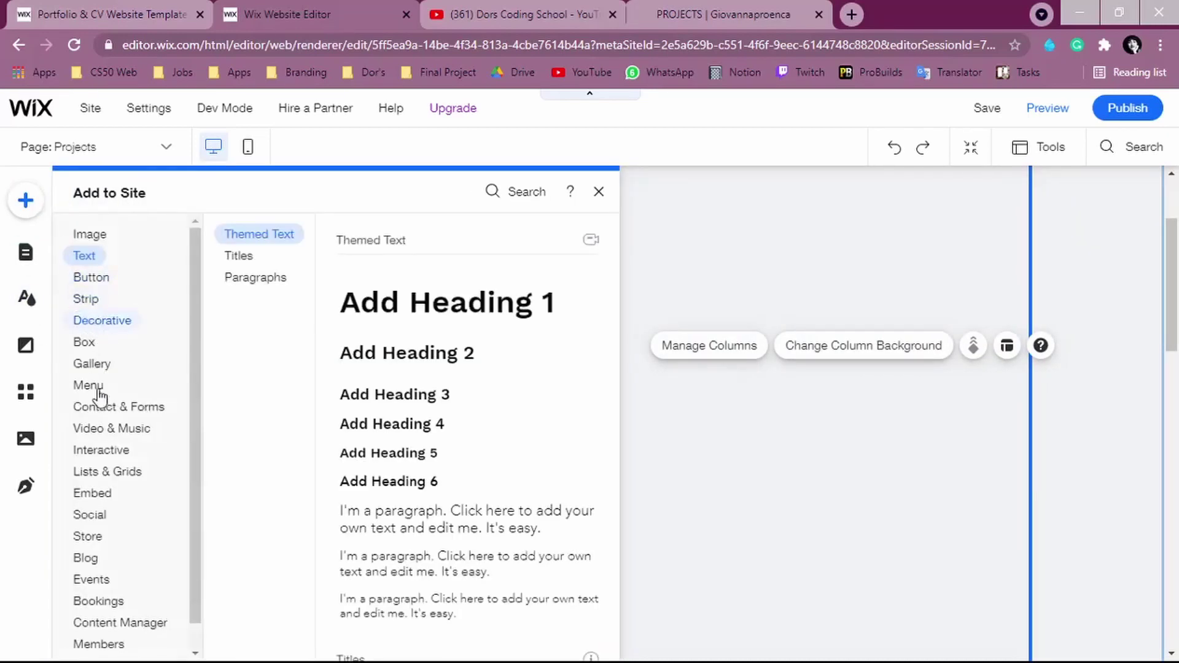
pyautogui.click(92, 493)
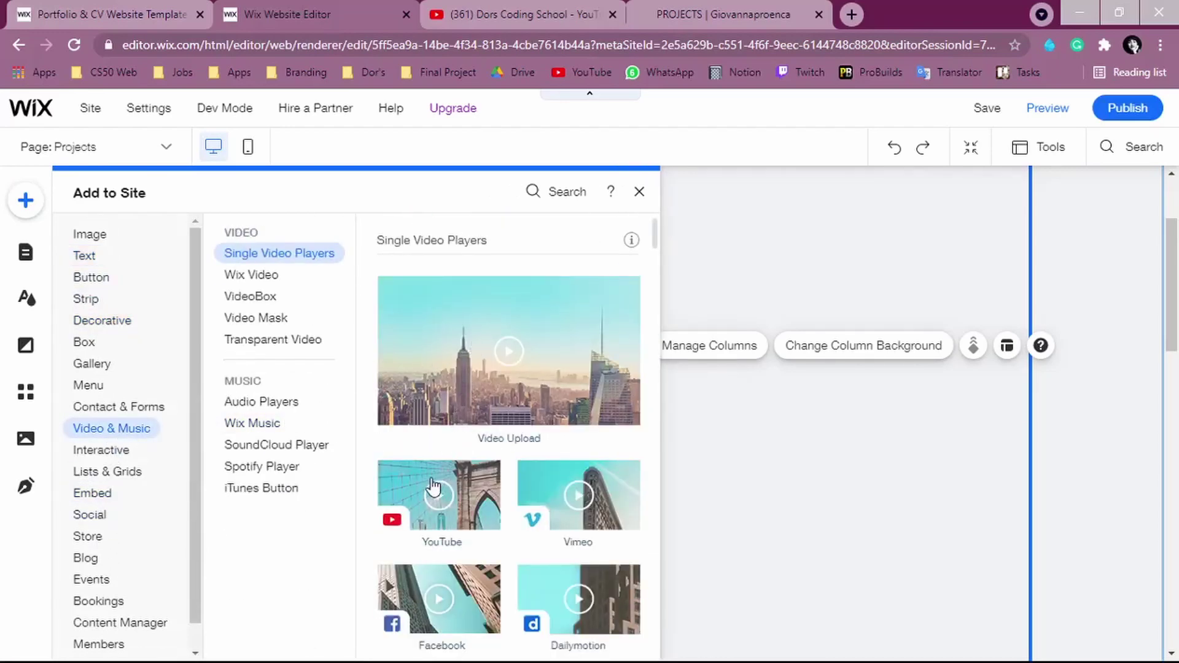
pyautogui.moveTo(433, 487); pyautogui.dragTo(816, 376)
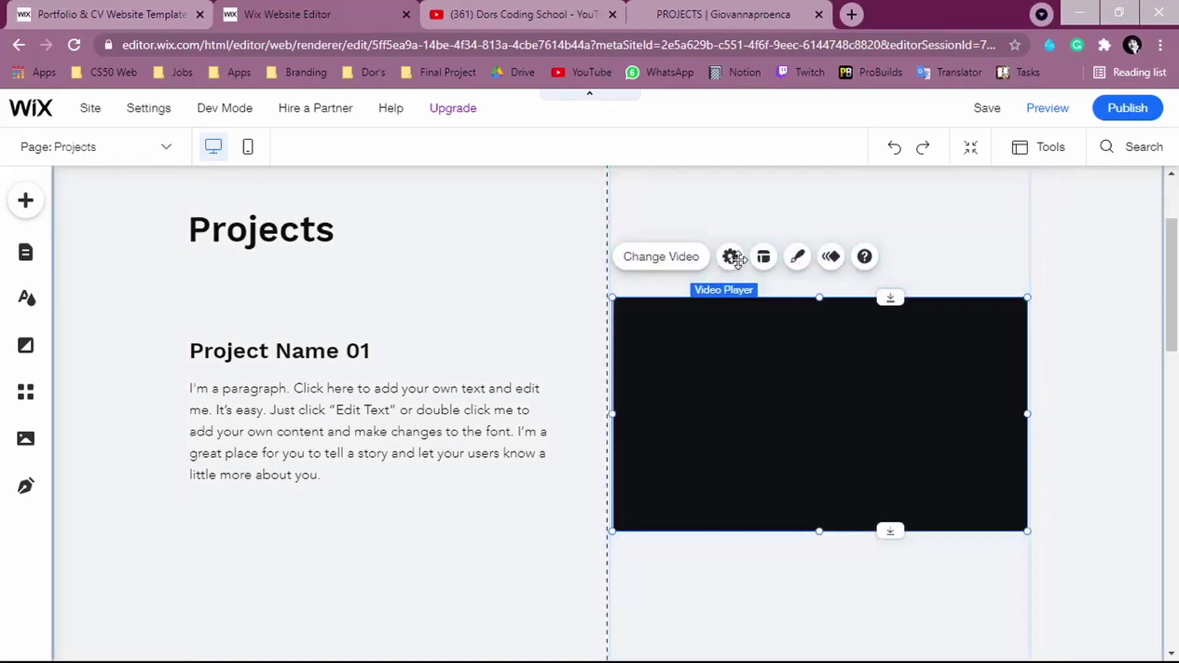
# - Point the player at the 'Build Your Own To Do App in Flask' video link
pyautogui.click(684, 270)
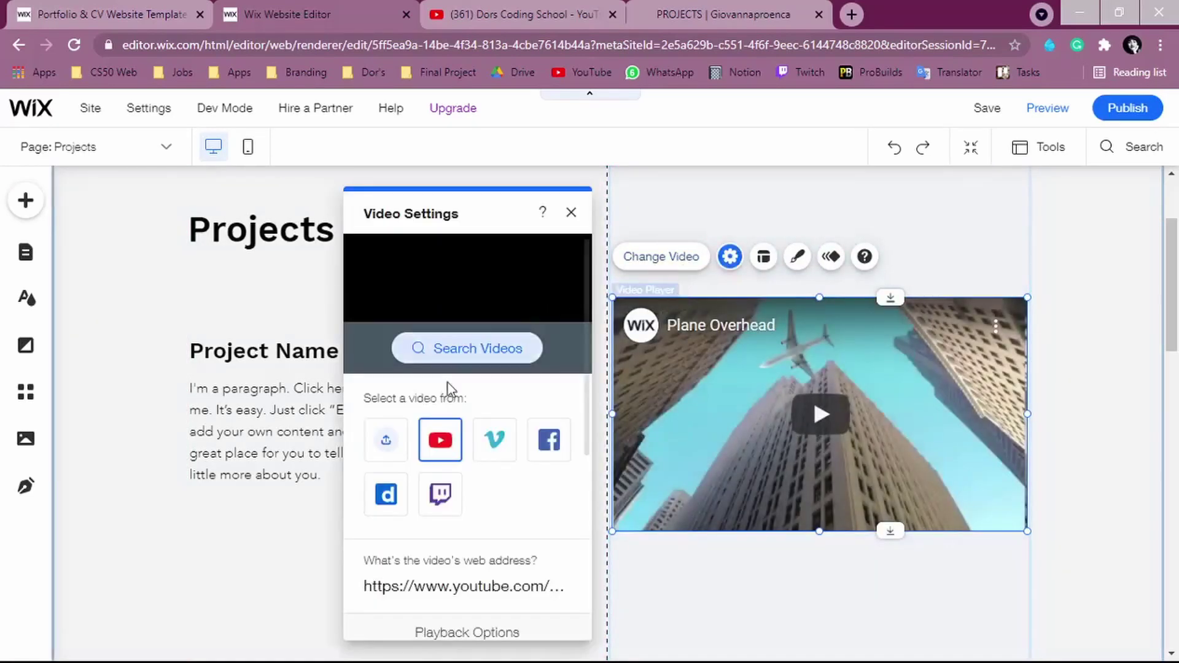
pyautogui.click(487, 585)
pyautogui.hotkey('ctrl', 'a')
pyautogui.hotkey('ctrl', 'v')
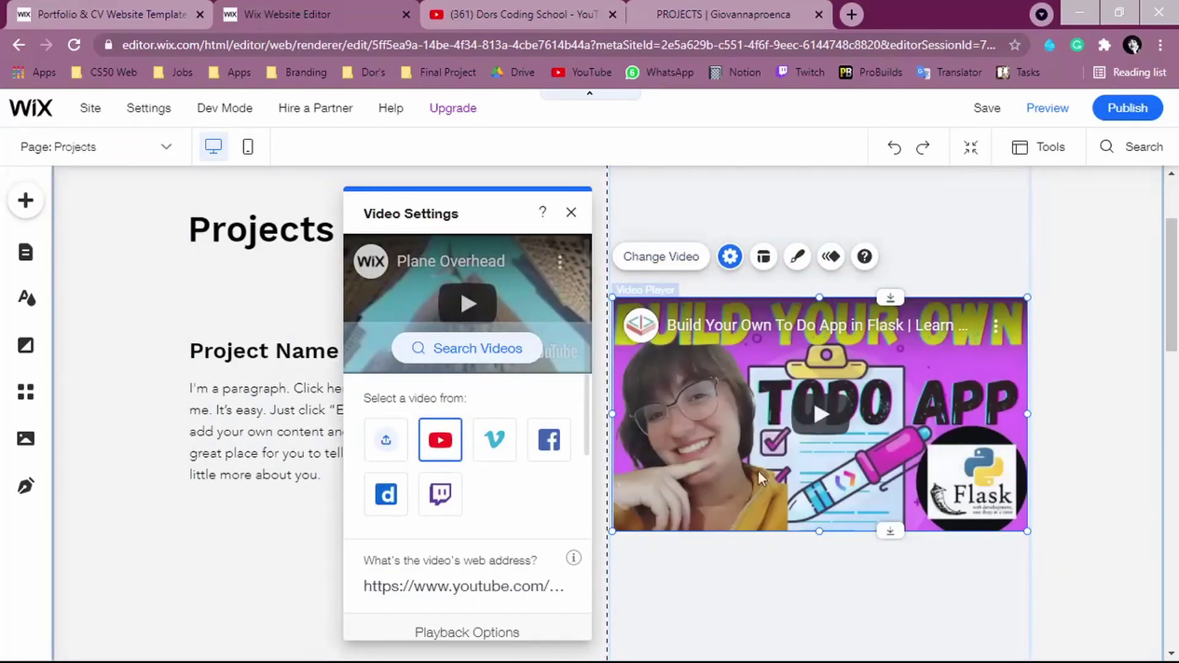
pyautogui.click(1041, 331)
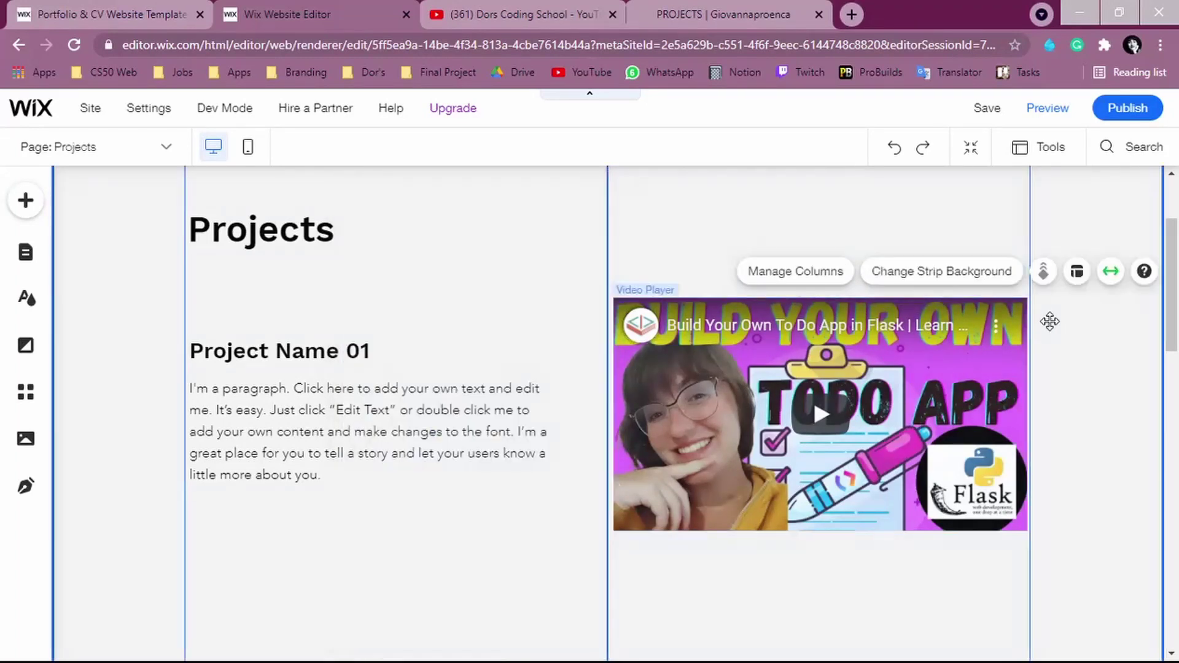
pyautogui.click(307, 353)
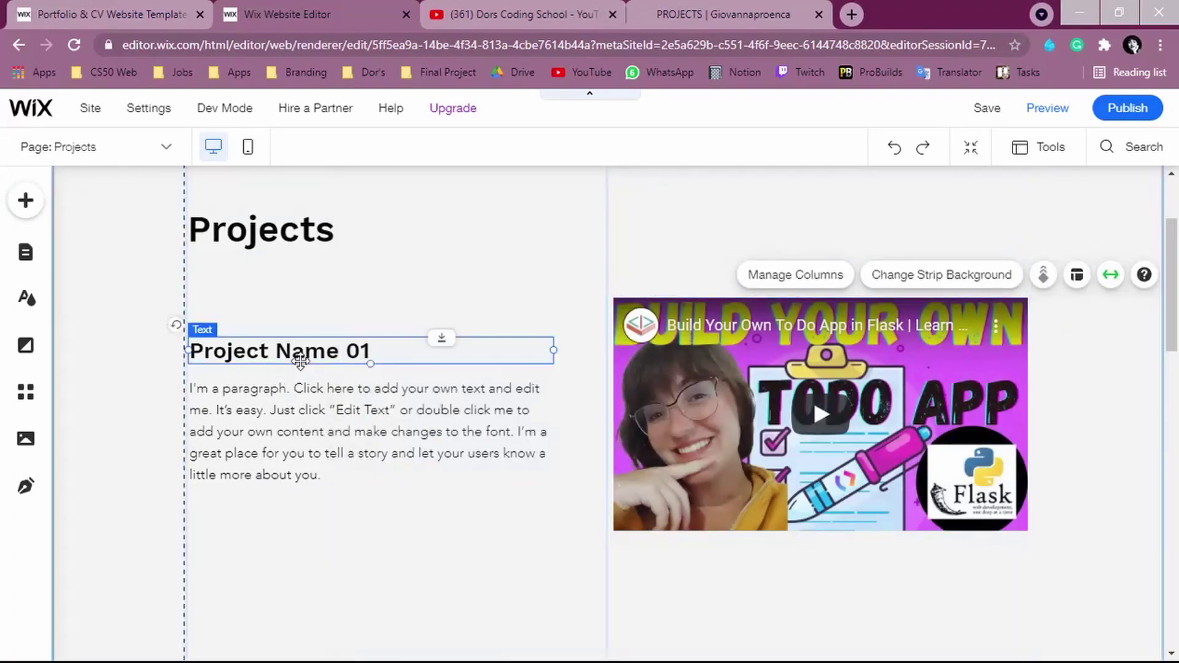
# - Retitle the Project Name 01 heading to 'TODO APP - FLASK'
pyautogui.click(381, 352)
pyautogui.hotkey('ctrl', 'a')
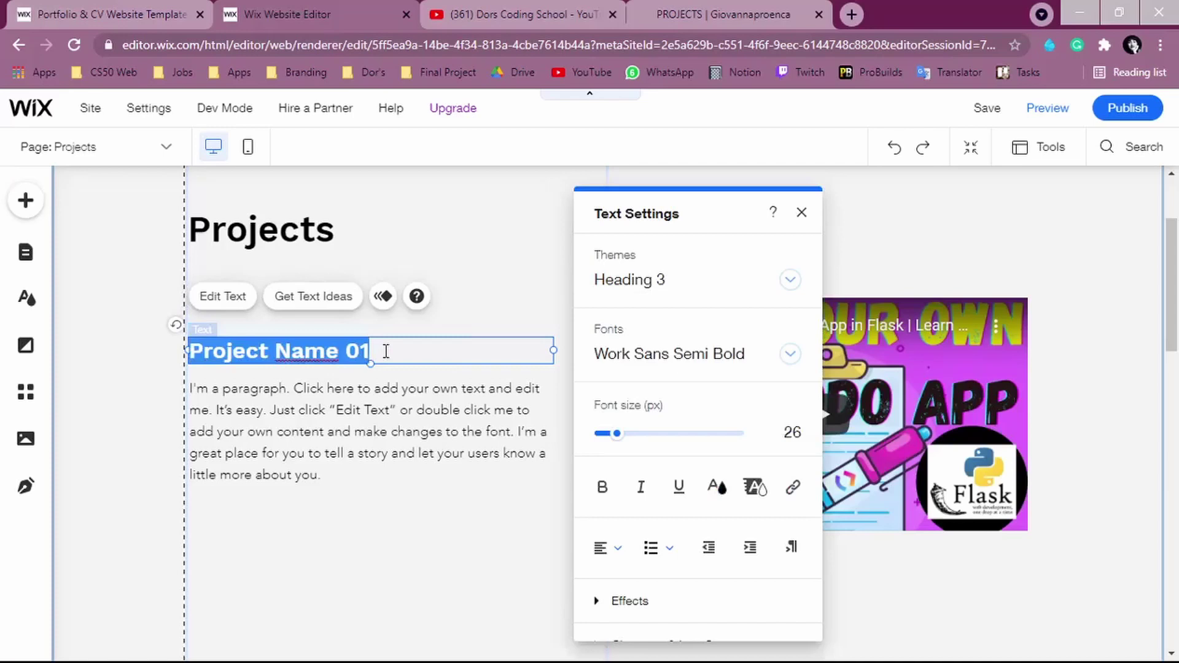
pyautogui.write('t')
pyautogui.write('TODO APP -')
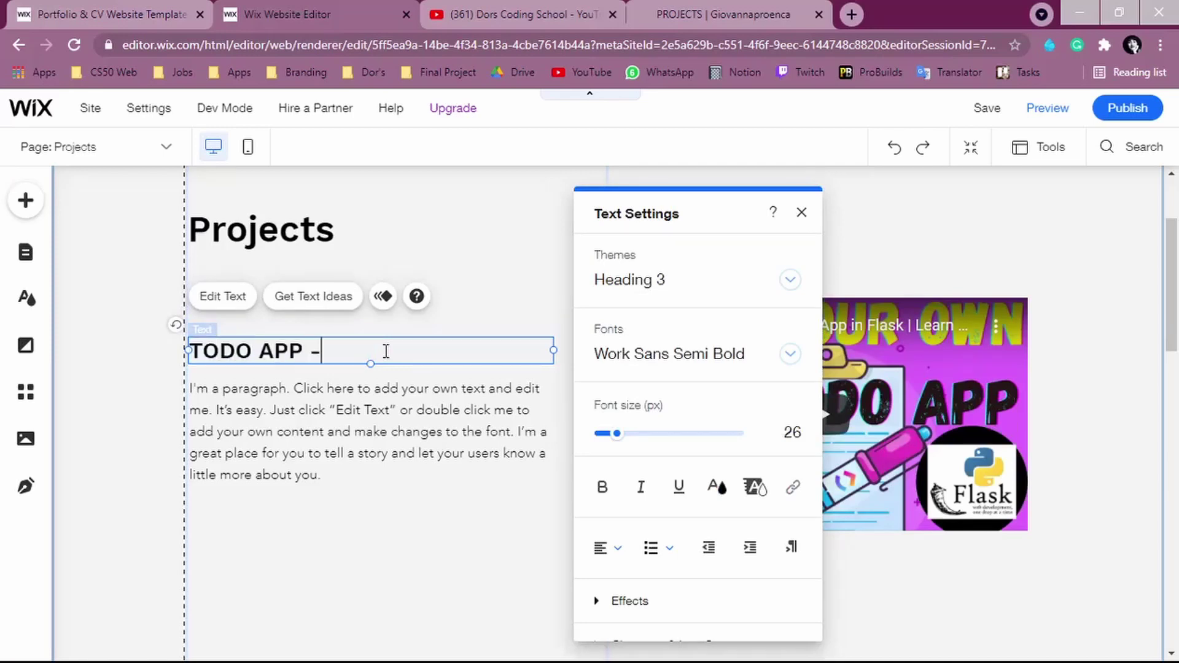
pyautogui.write(' FLASK')
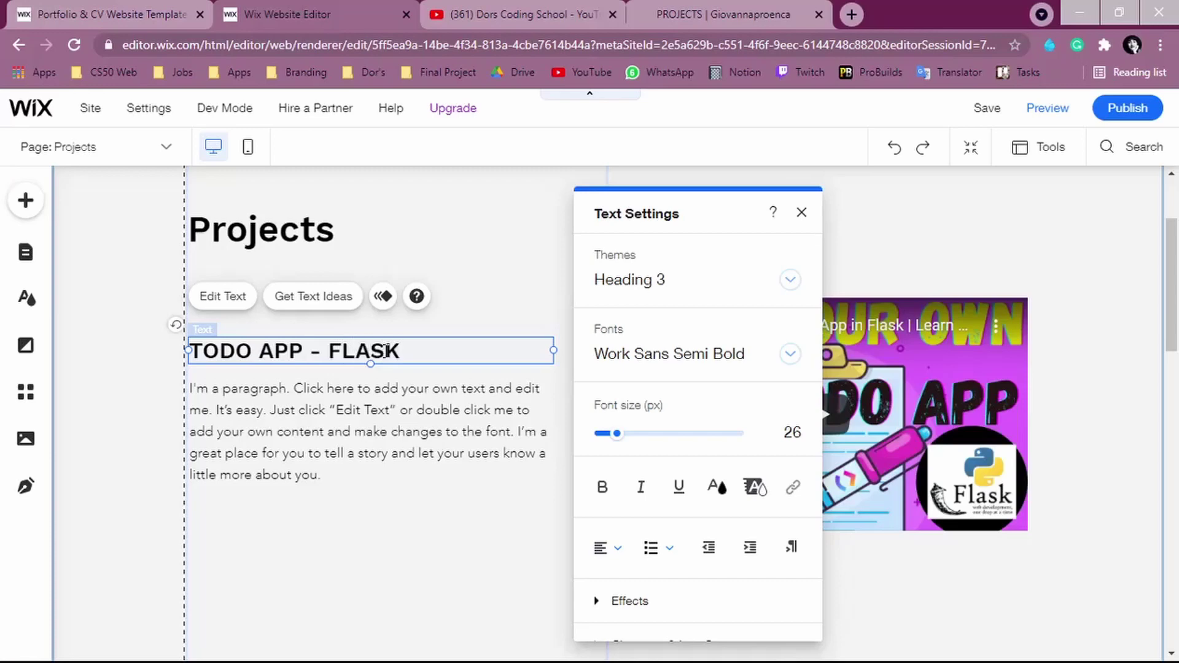
# - Replace the placeholder paragraph with a description ending 'to do this project.' mentioning CSS and HTML
pyautogui.click(393, 442)
pyautogui.doubleClick(370, 478)
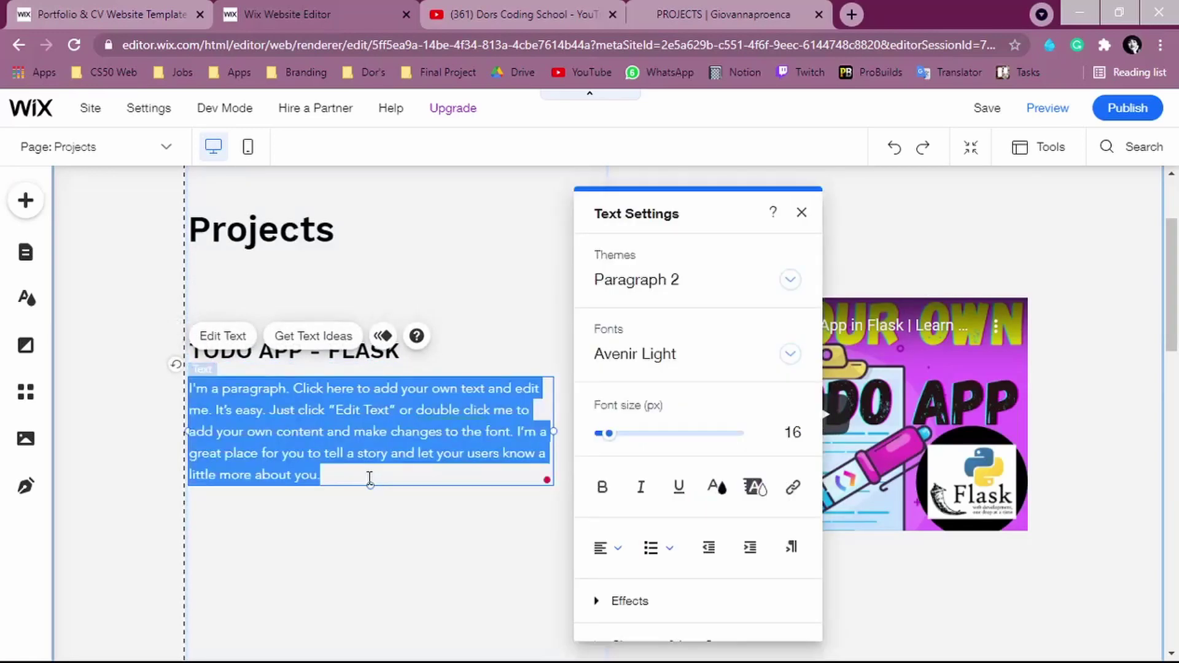
pyautogui.write('tO')
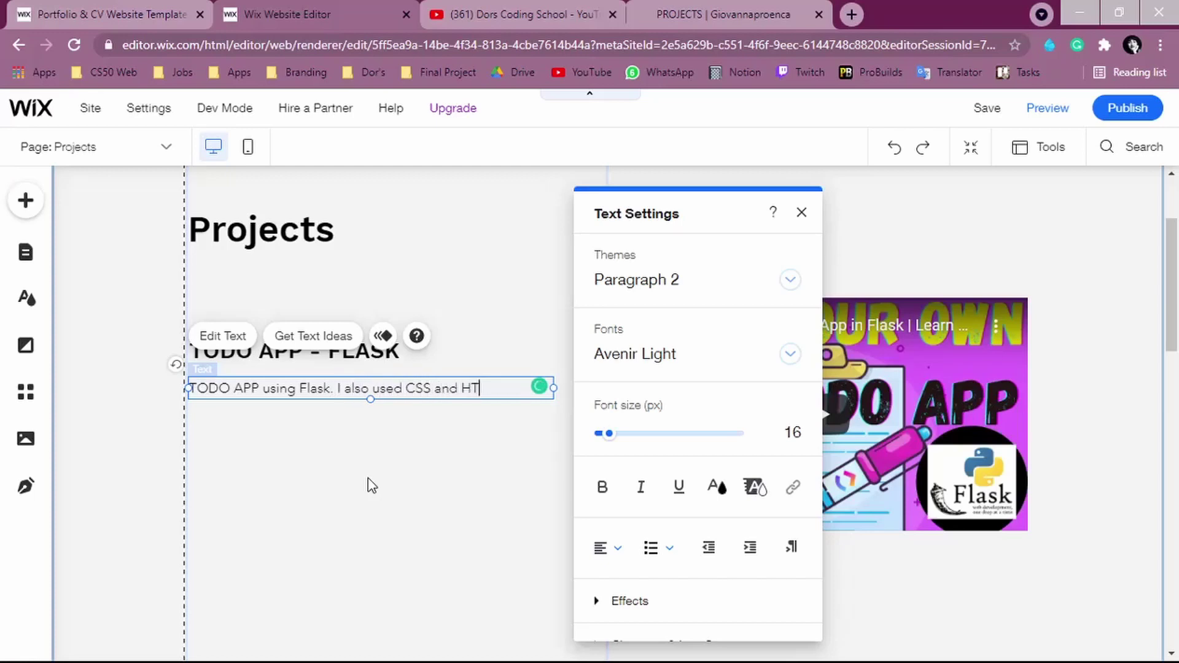
pyautogui.write('to do this proe')
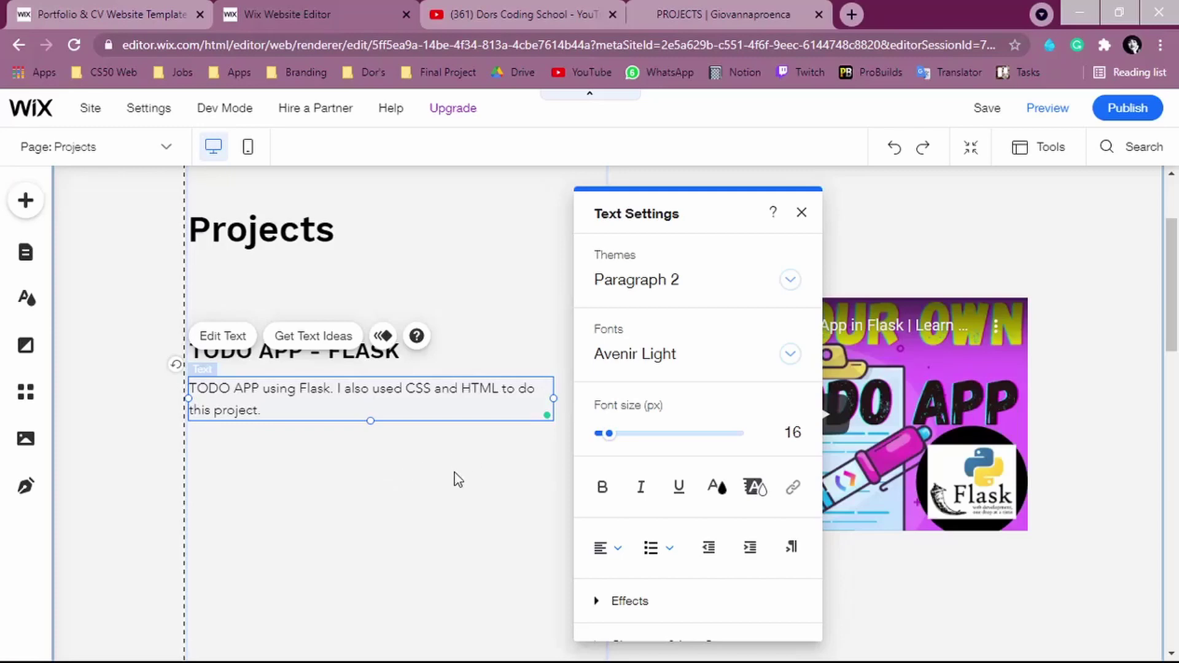
# - Finish the project description and scroll through the Projects page to review it
pyautogui.click(883, 231)
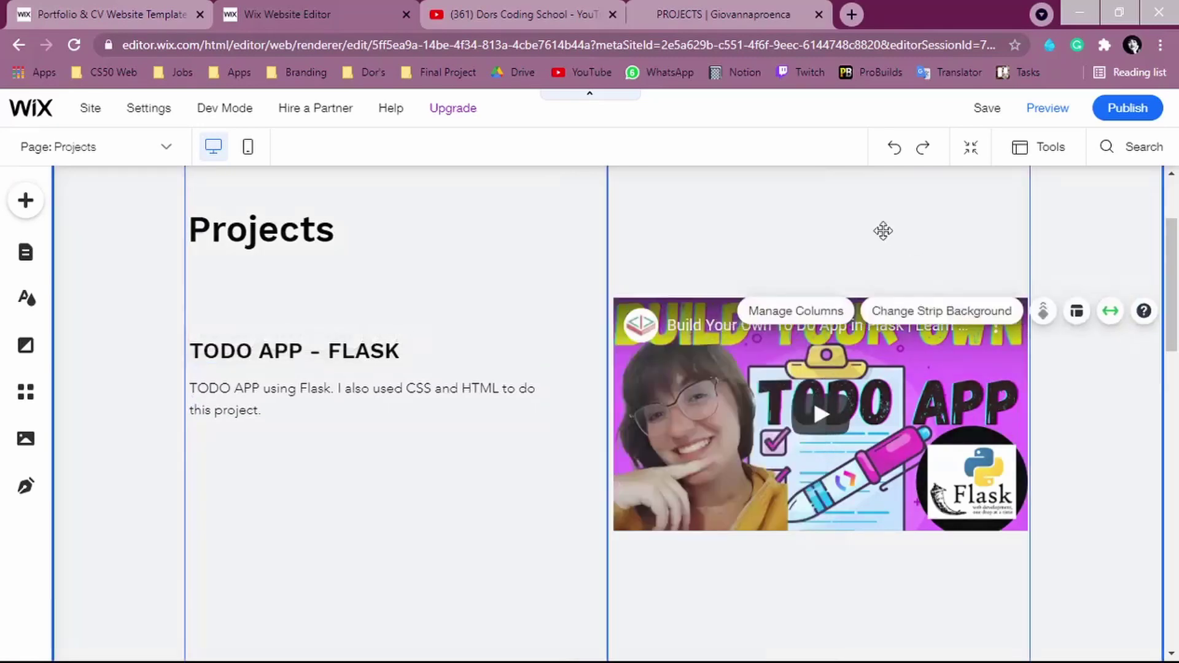
pyautogui.scroll(2, 704, 494)
pyautogui.scroll(-12, 534, 408)
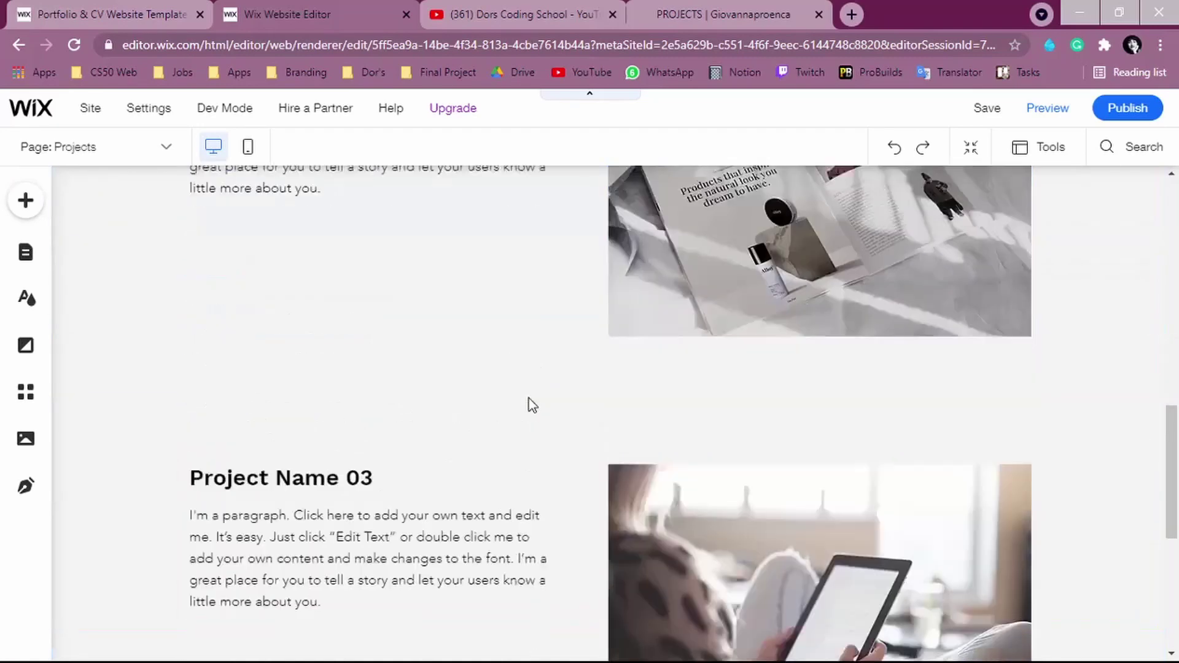
pyautogui.scroll(-6, 707, 336)
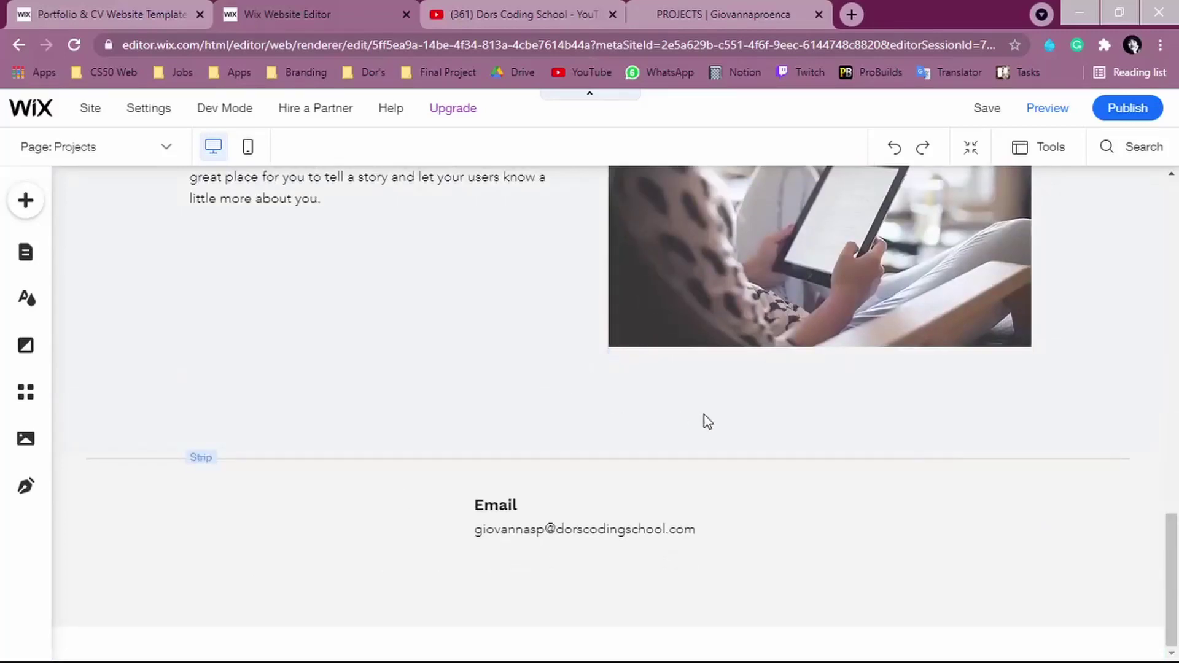
pyautogui.scroll(15, 707, 417)
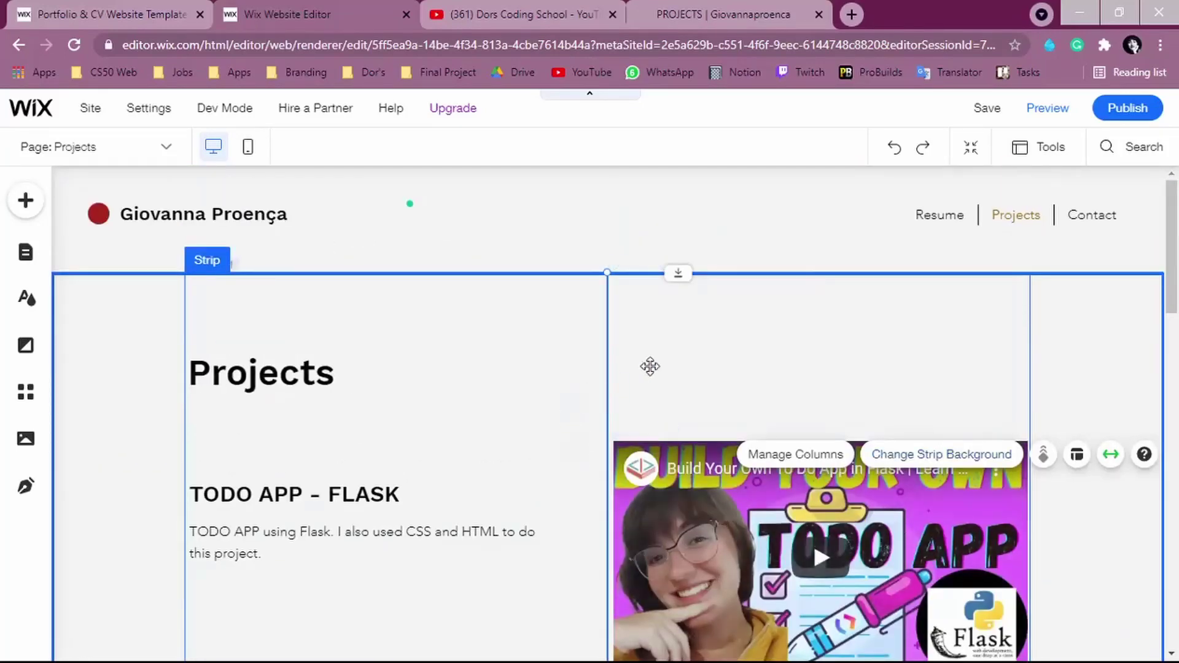
pyautogui.scroll(-10, 716, 394)
pyautogui.scroll(5, 706, 423)
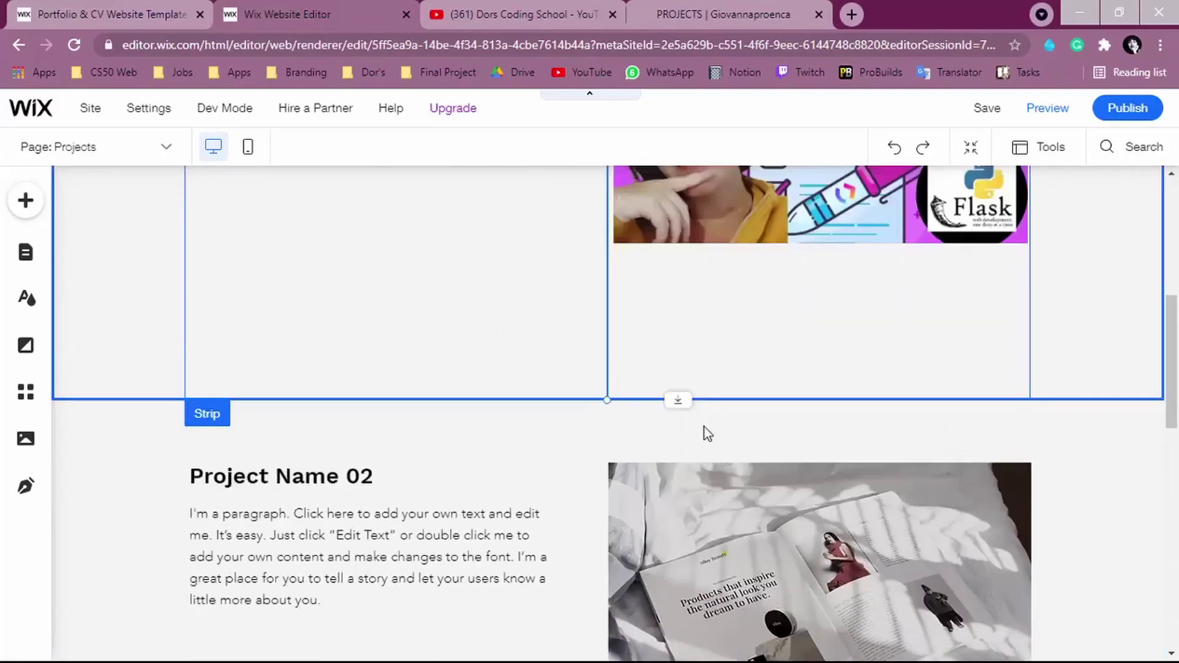
pyautogui.scroll(3, 707, 433)
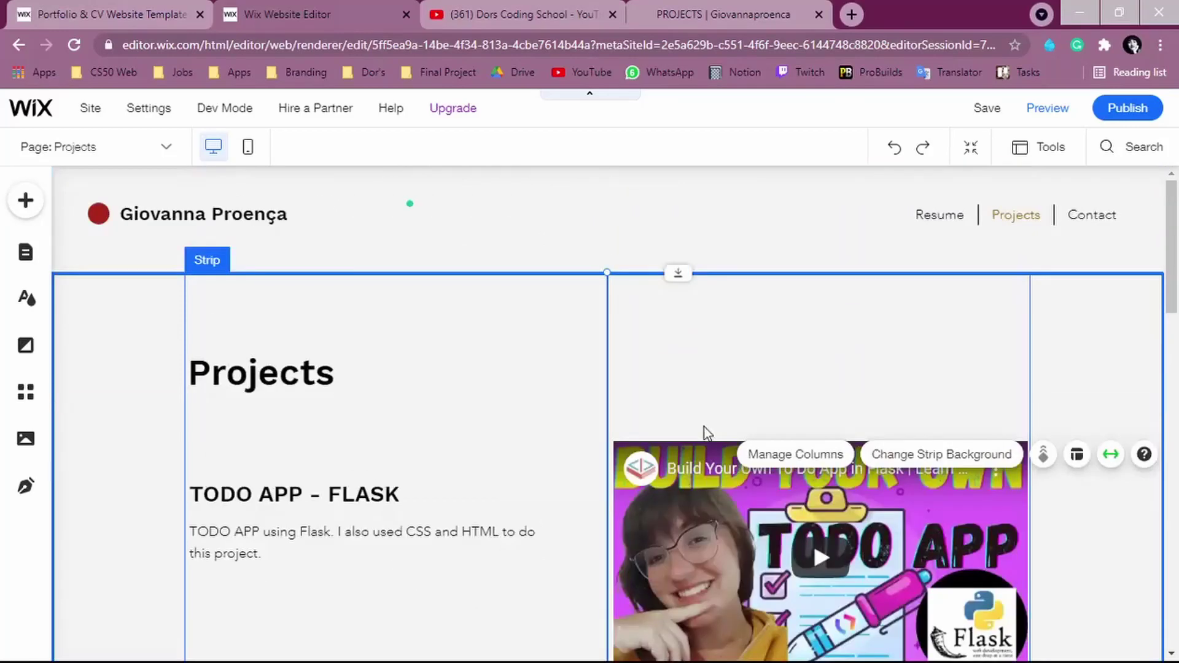
# - Switch the editor to the Home page, then bring up the older site's Projects tab
pyautogui.click(132, 154)
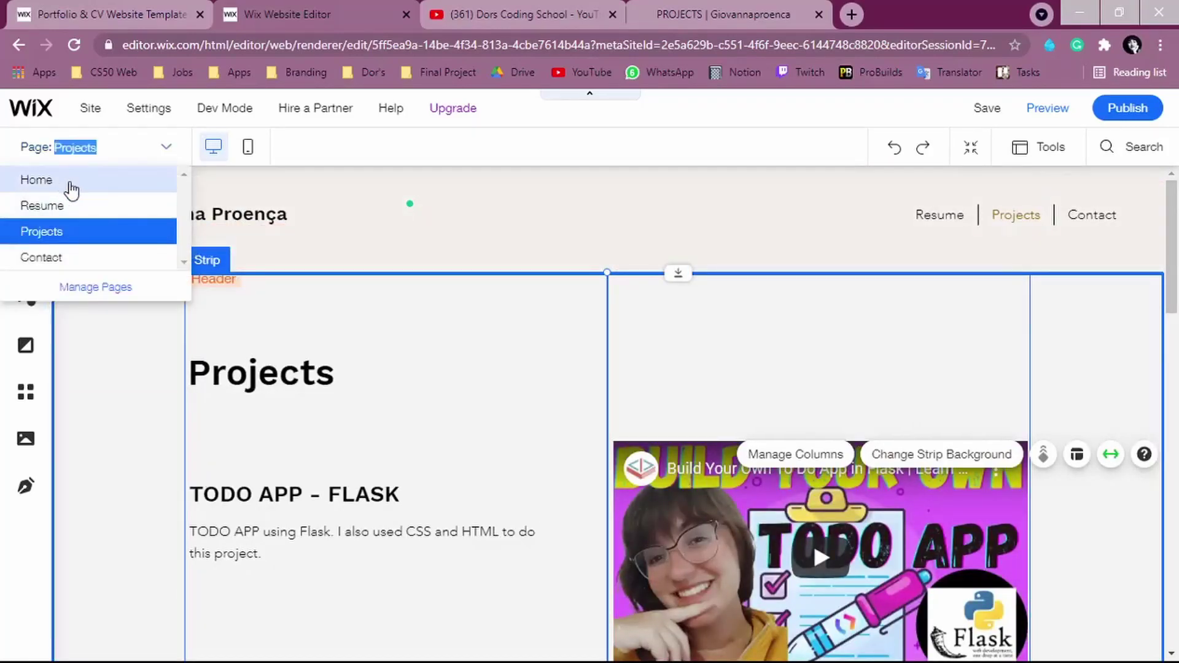
pyautogui.click(1064, 336)
pyautogui.scroll(-6, 813, 407)
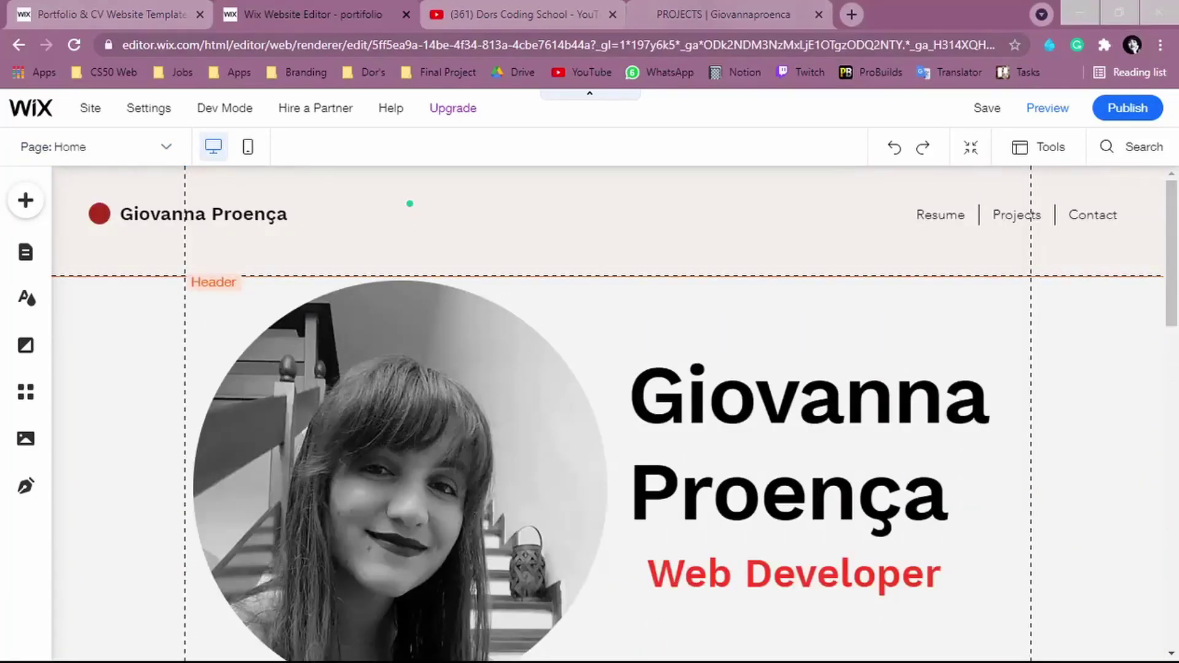
pyautogui.click(696, 17)
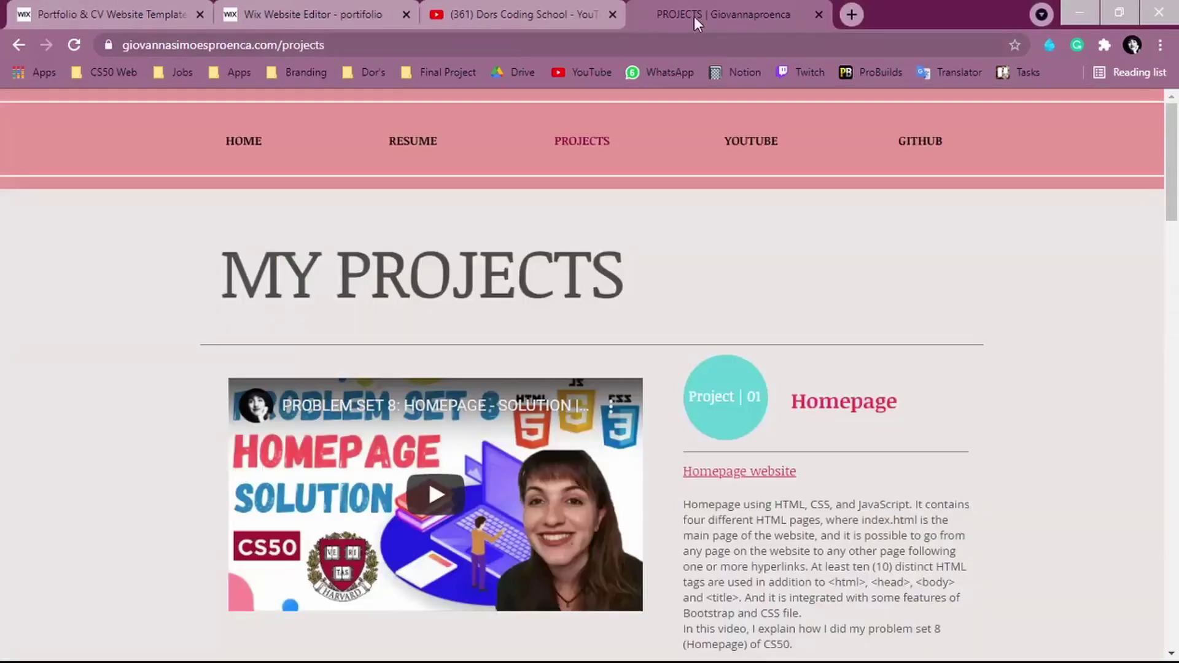
# - Browse the older site's Home page and open its linked YouTube channel in a new tab
pyautogui.click(243, 143)
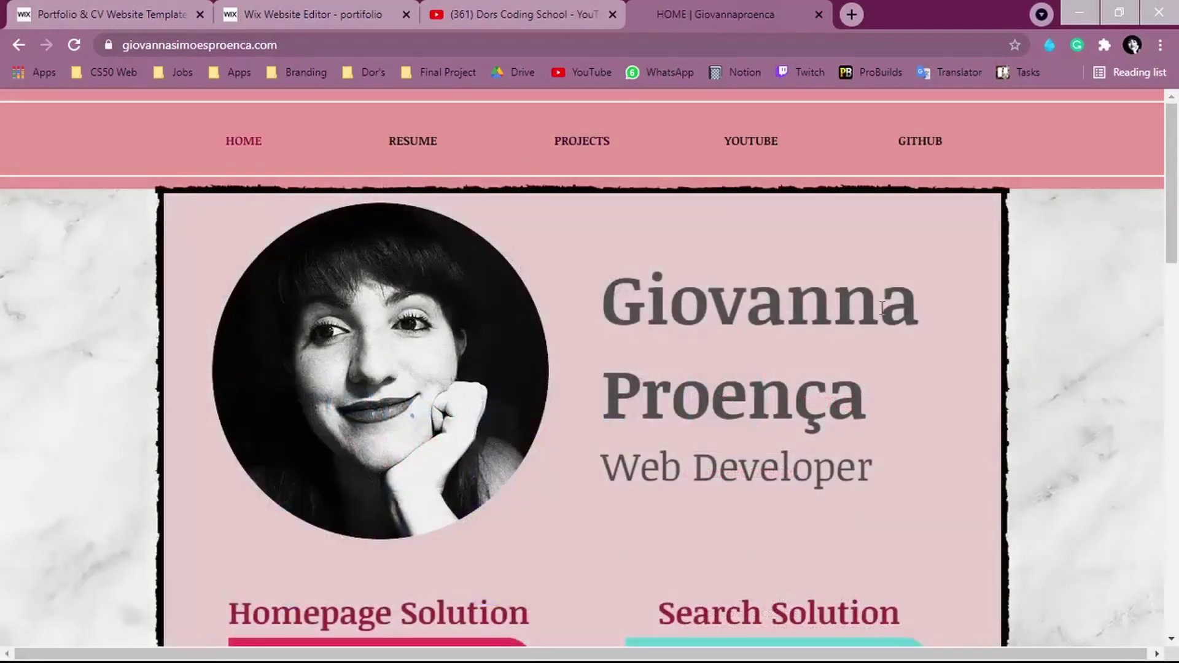
pyautogui.scroll(-7, 680, 356)
pyautogui.scroll(7, 590, 410)
pyautogui.scroll(-5, 658, 495)
pyautogui.scroll(5, 608, 461)
pyautogui.click(760, 148)
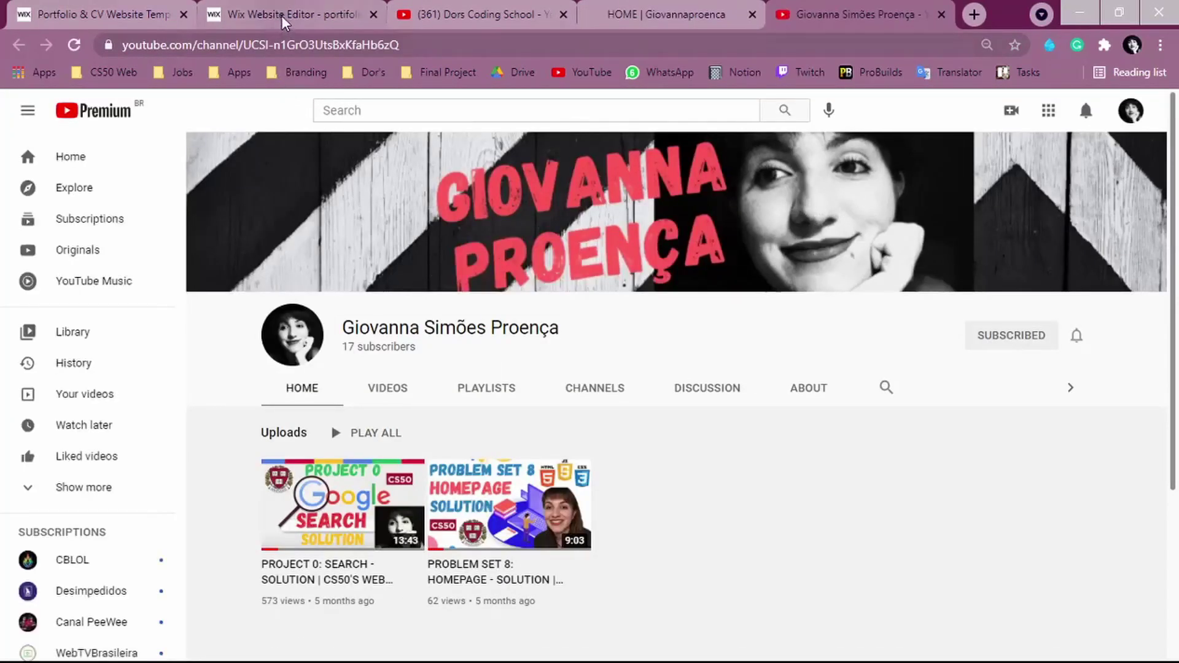
pyautogui.click(732, 13)
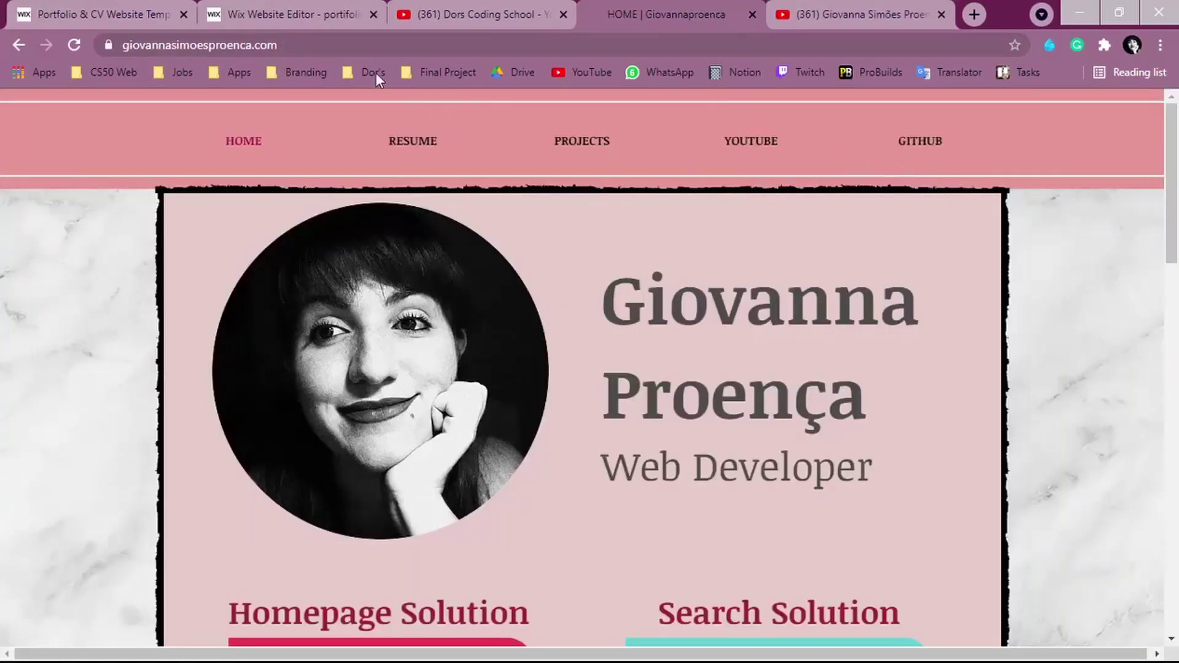
# - In the editor's Home page, select and review the name and Web Developer texts
pyautogui.click(282, 19)
pyautogui.scroll(-3, 614, 316)
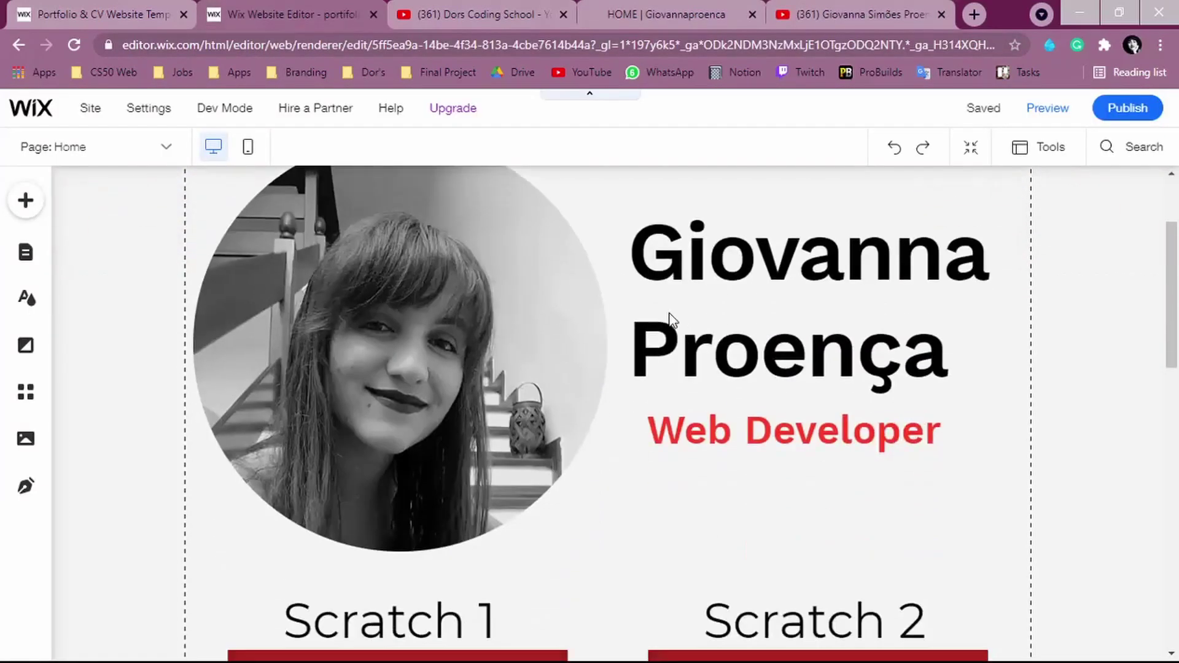
pyautogui.moveTo(780, 495); pyautogui.dragTo(796, 235)
pyautogui.click(942, 487)
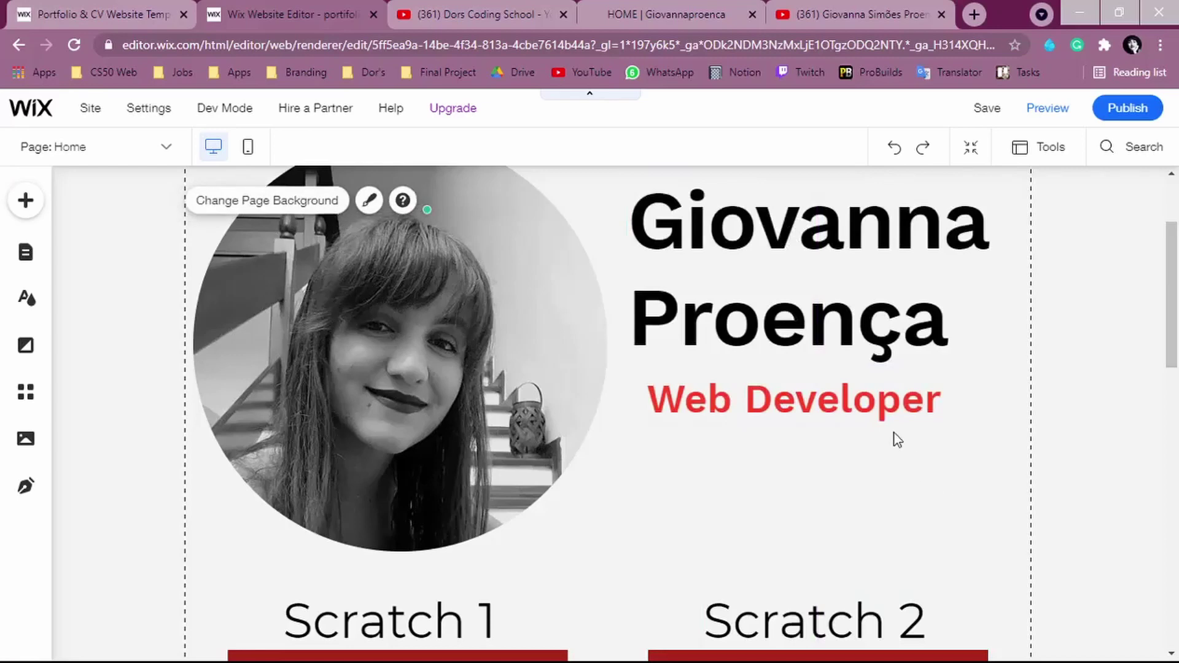
pyautogui.scroll(3, 872, 448)
pyautogui.scroll(-2, 718, 472)
pyautogui.scroll(2, 903, 476)
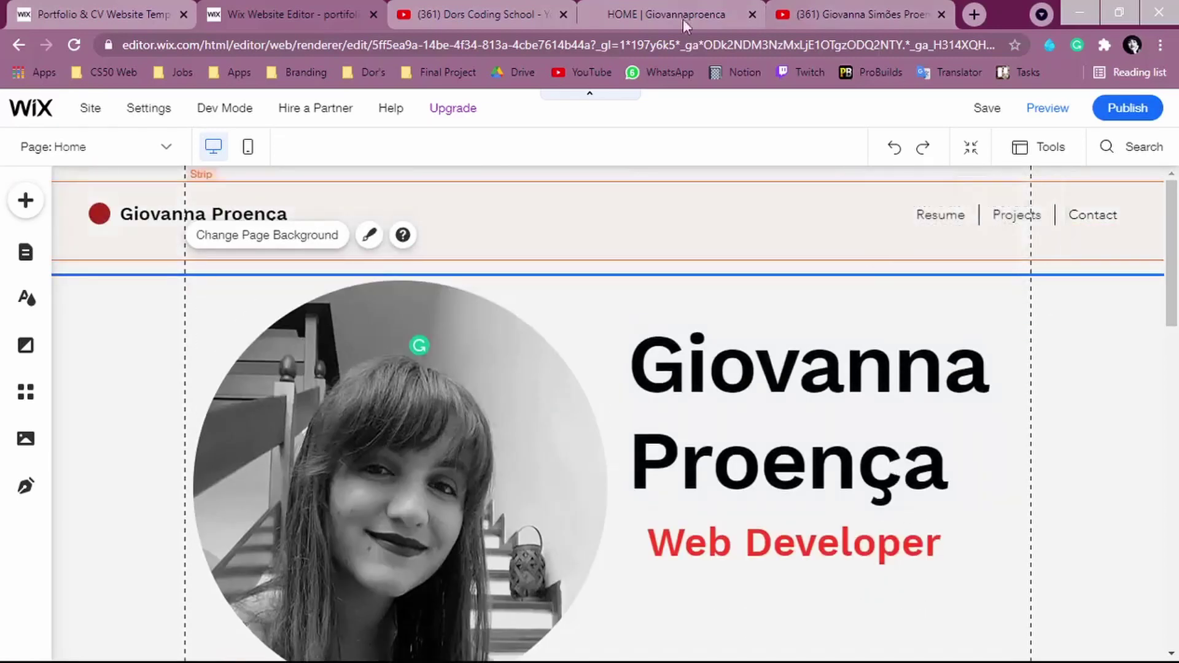
# - Compare with the older site's Home page, then return to the editor's Home page
pyautogui.click(615, 17)
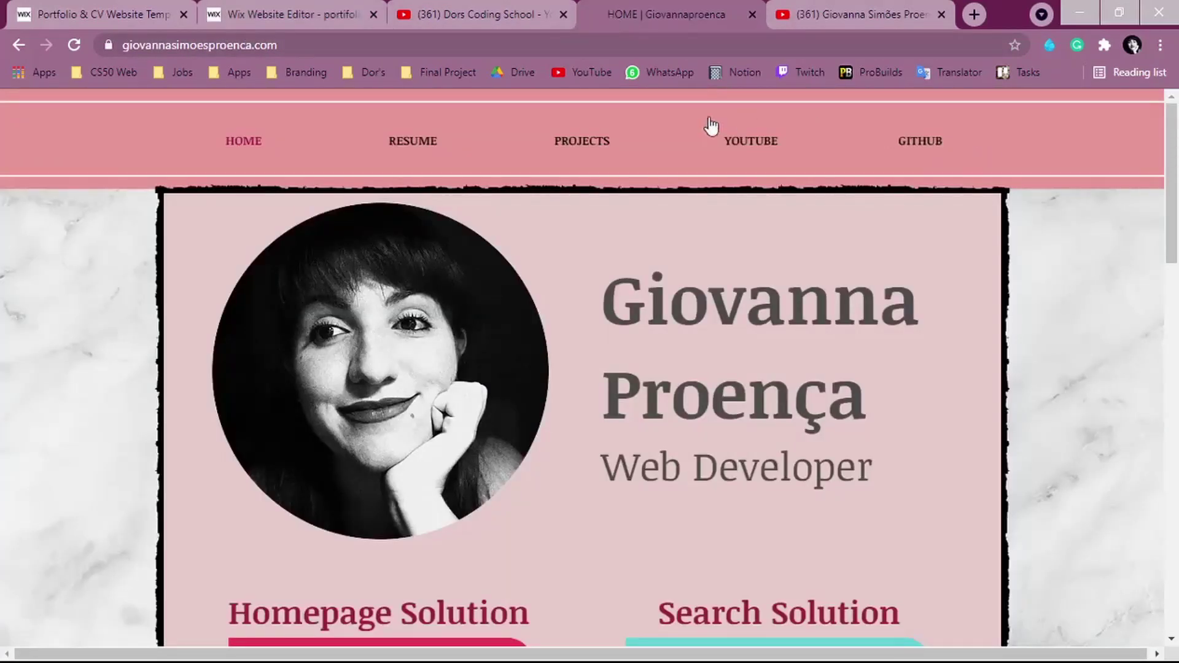
pyautogui.click(309, 19)
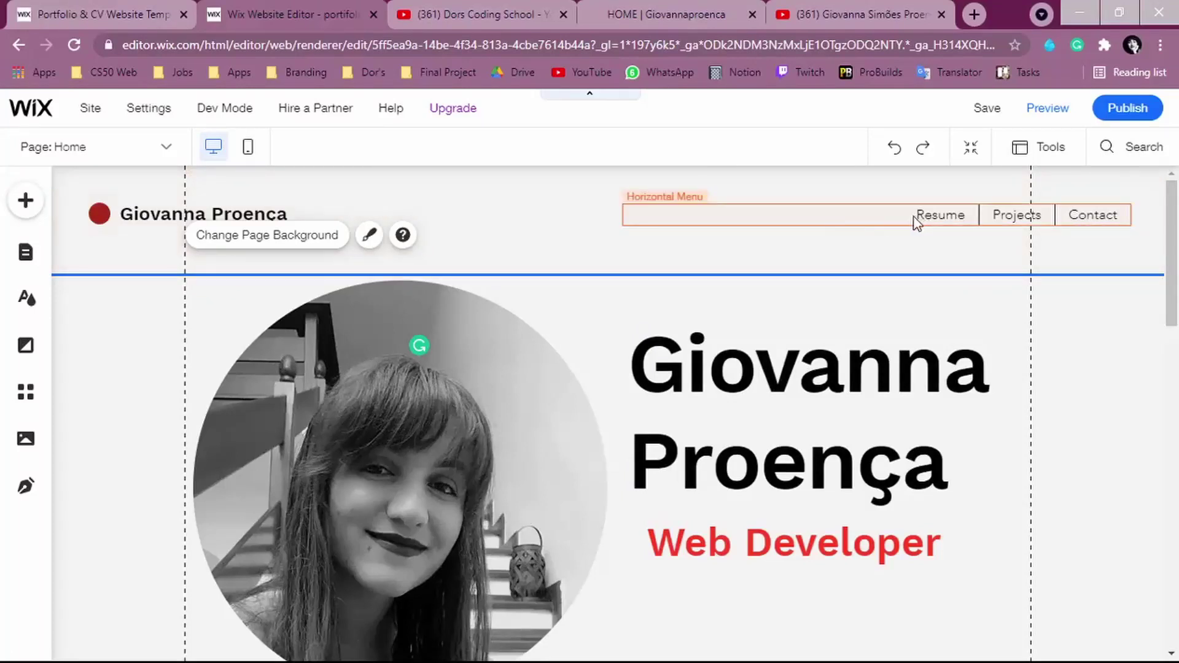
pyautogui.scroll(-3, 639, 458)
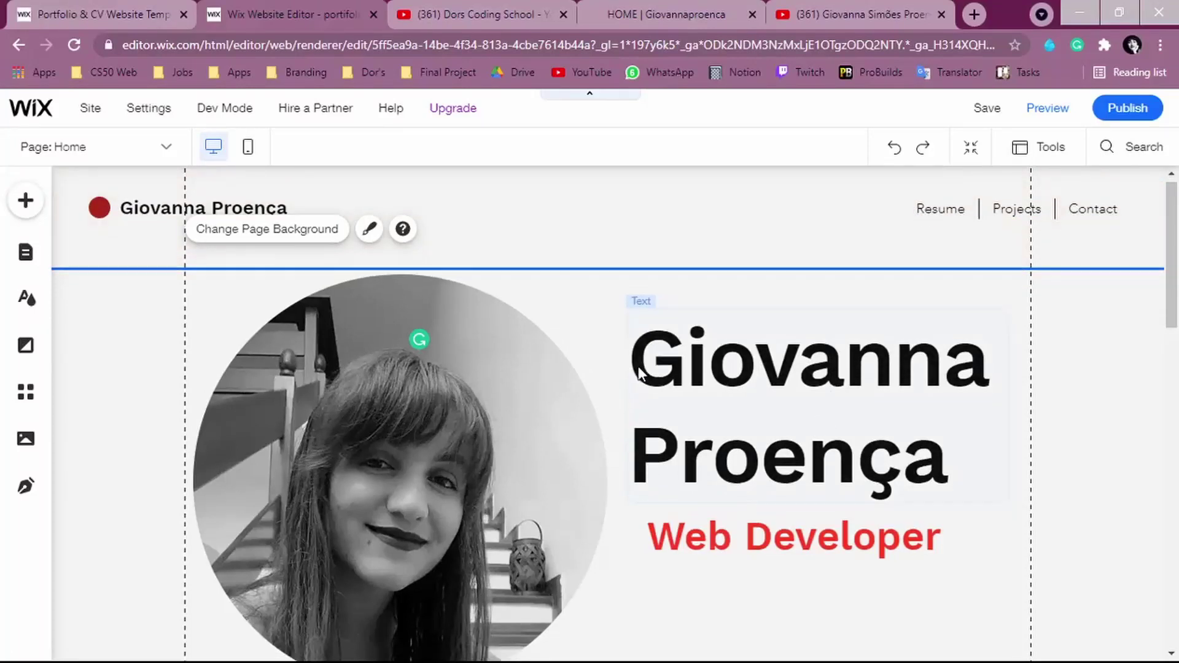
pyautogui.scroll(3, 816, 316)
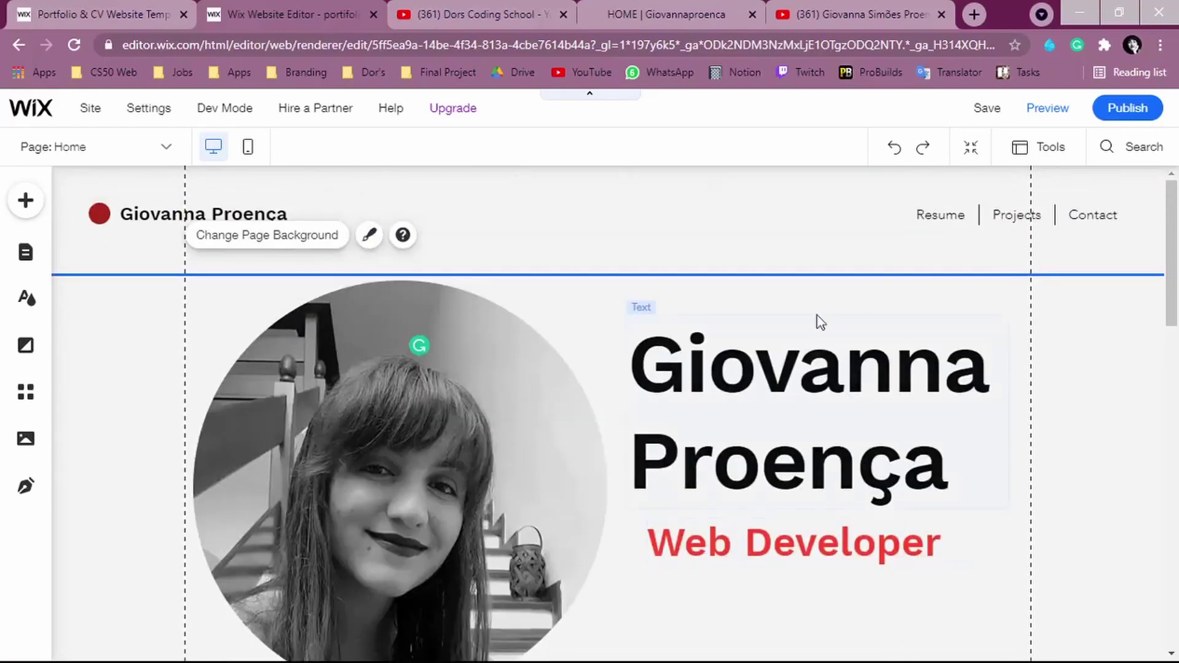
pyautogui.scroll(-3, 891, 432)
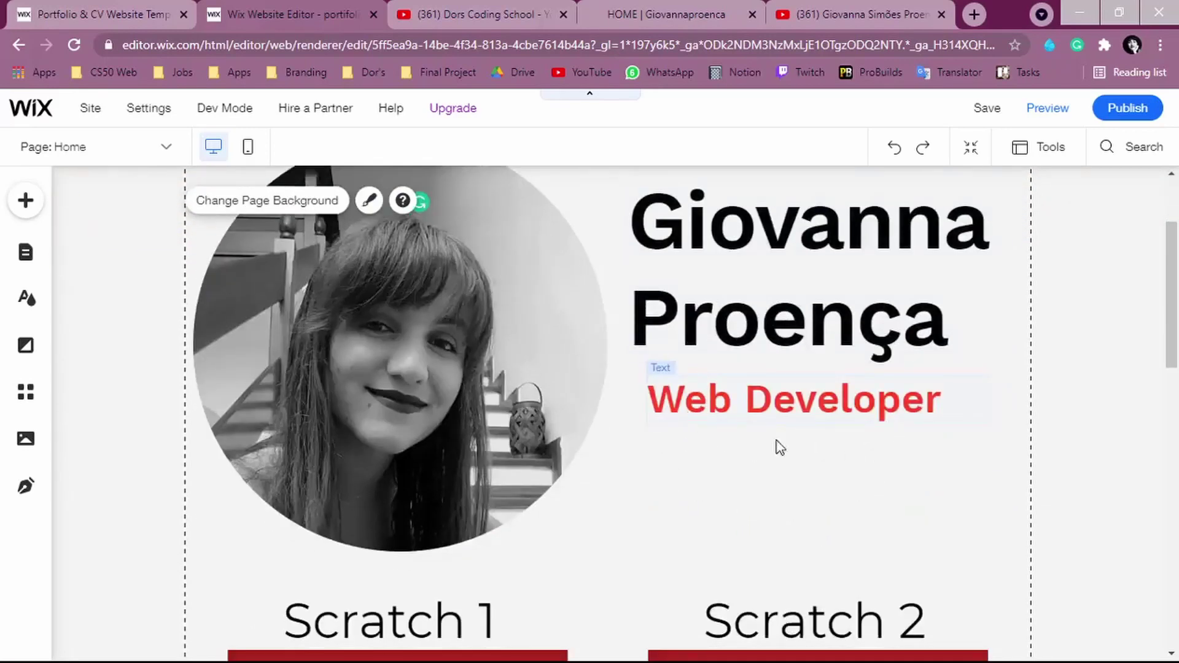
# - Add a themed button below Web Developer labelled 'Go to Youtube Channel'
pyautogui.click(27, 209)
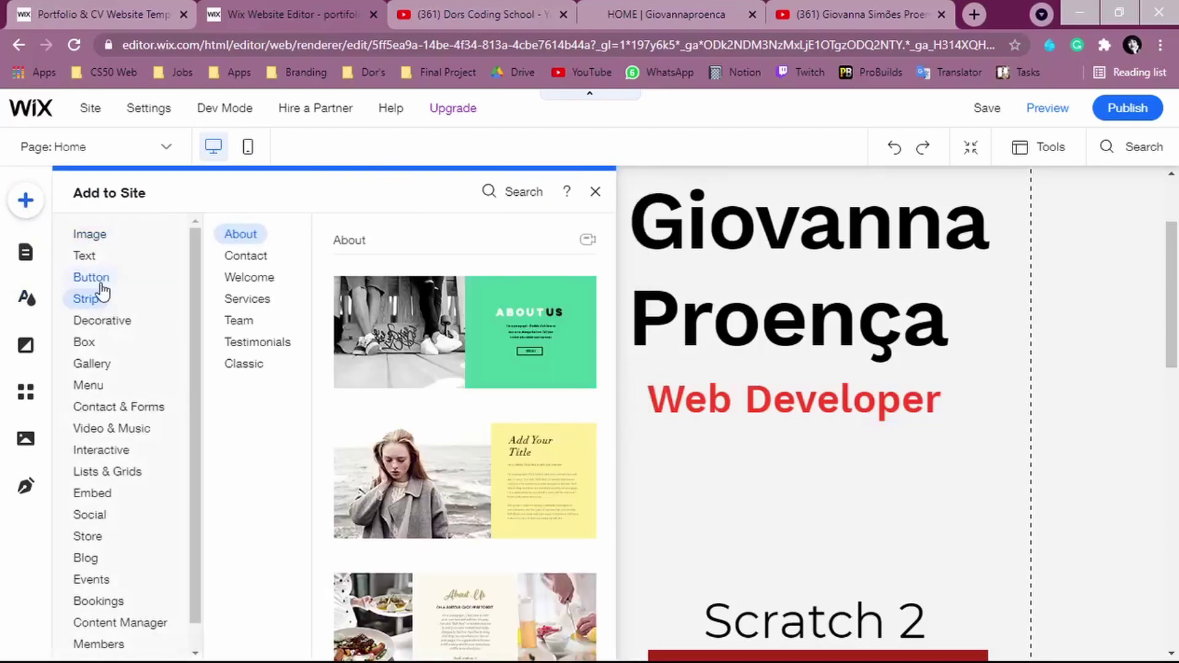
pyautogui.moveTo(95, 283)
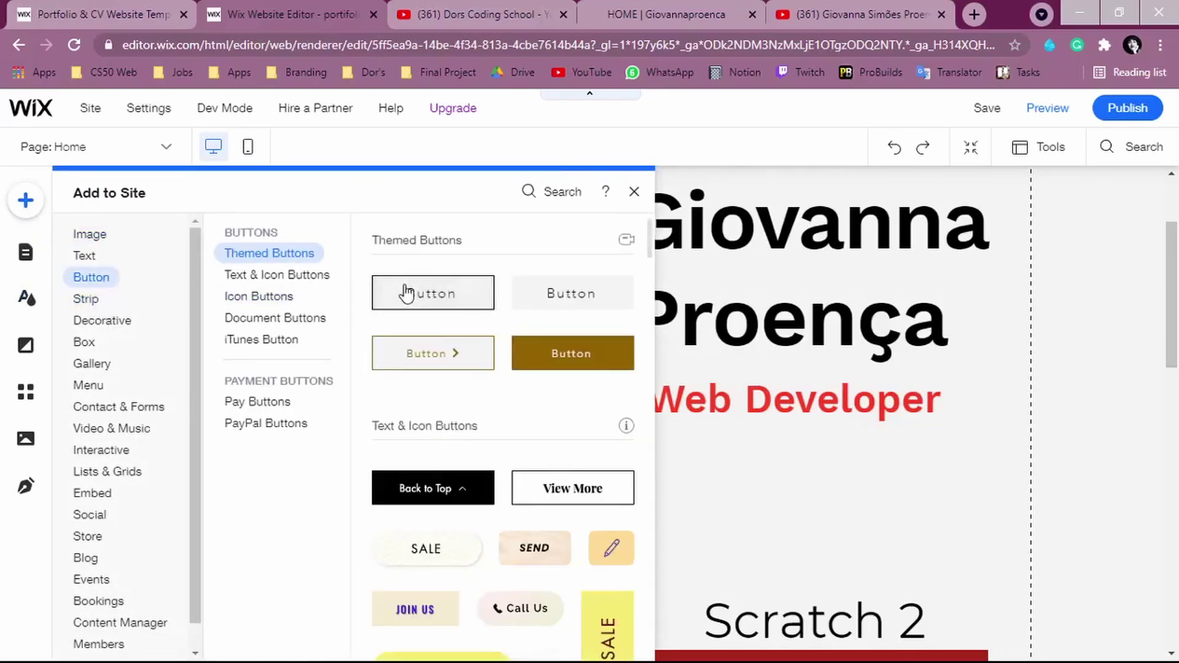
pyautogui.moveTo(415, 301); pyautogui.dragTo(711, 469)
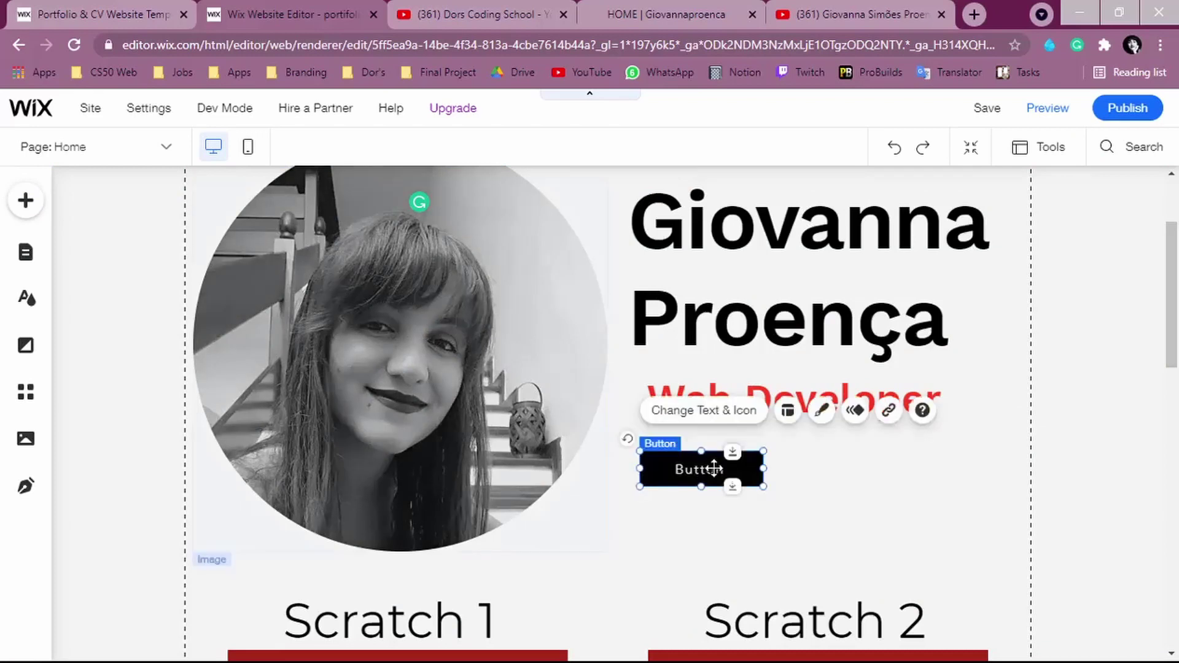
pyautogui.click(714, 411)
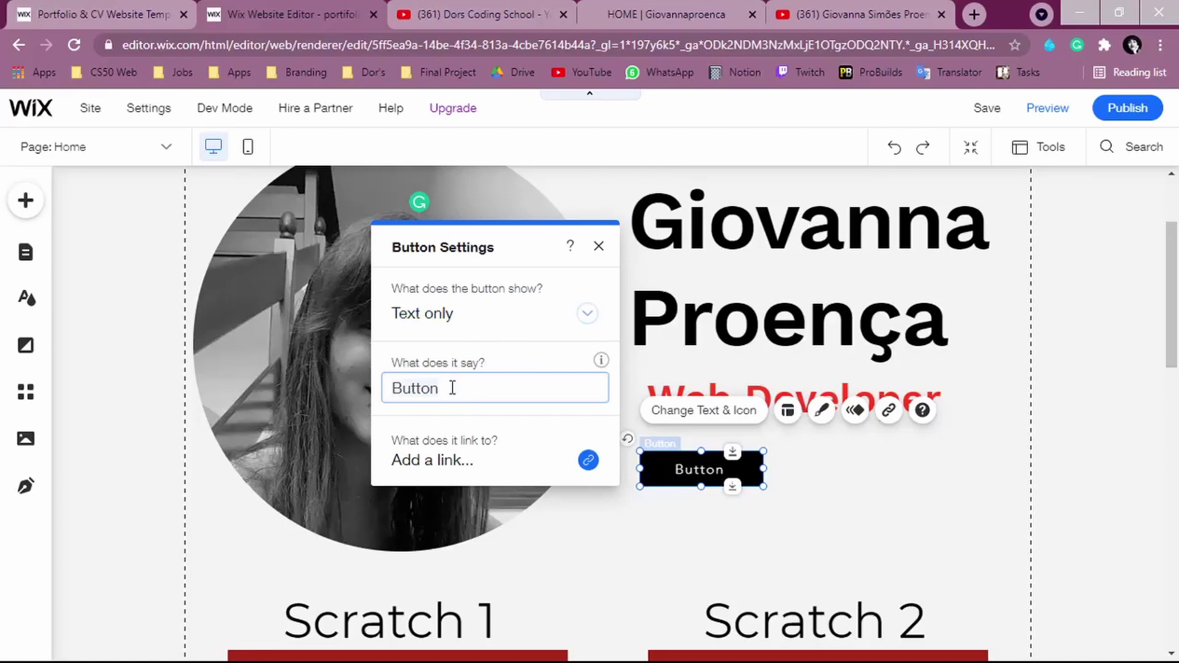
pyautogui.write('Go to ')
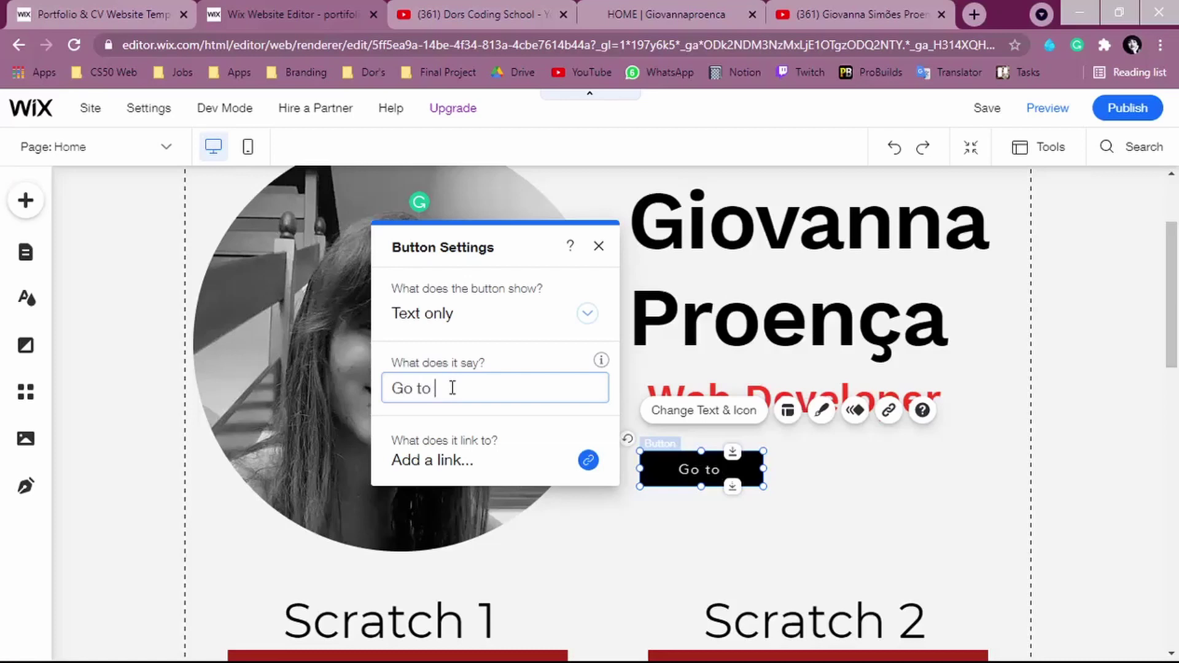
pyautogui.write('Youtube Channel')
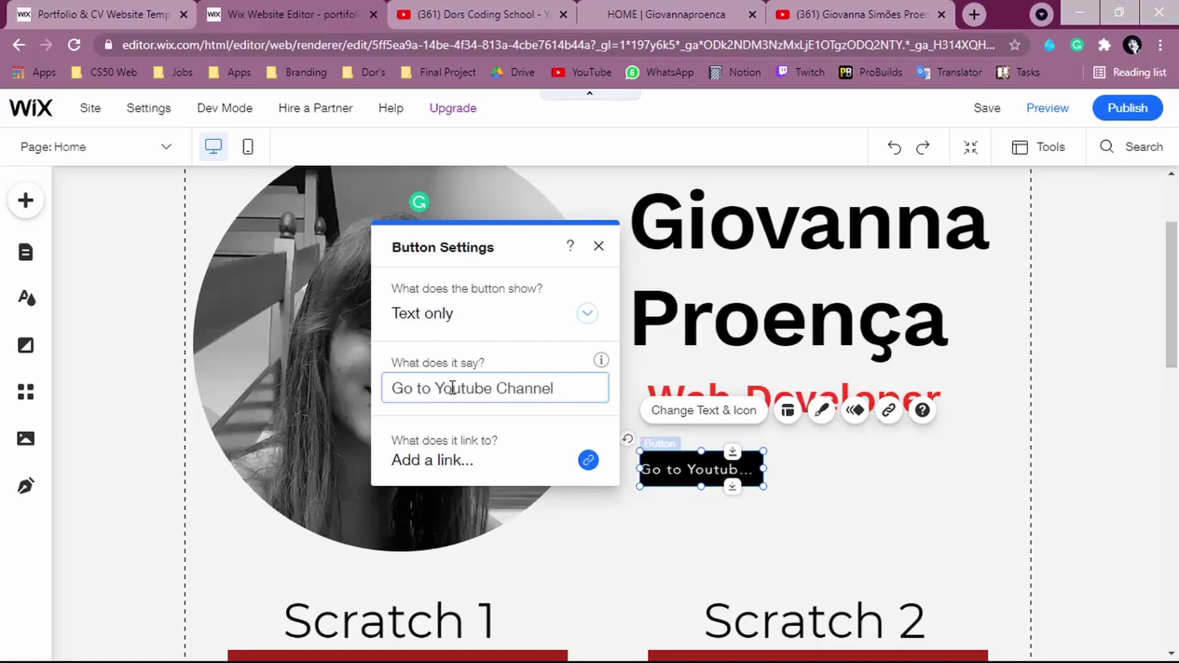
# - Link the button to the YouTube channel's web address, opening in a new window
pyautogui.click(522, 458)
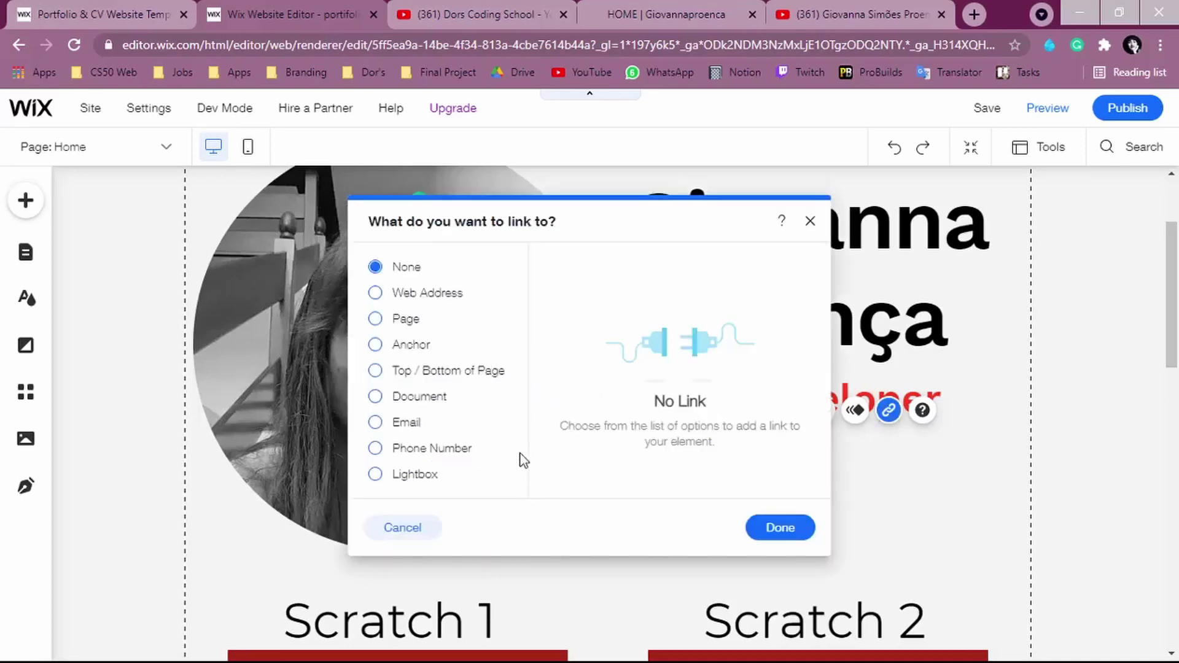
pyautogui.click(492, 21)
pyautogui.click(448, 45)
pyautogui.hotkey('ctrl', 'c')
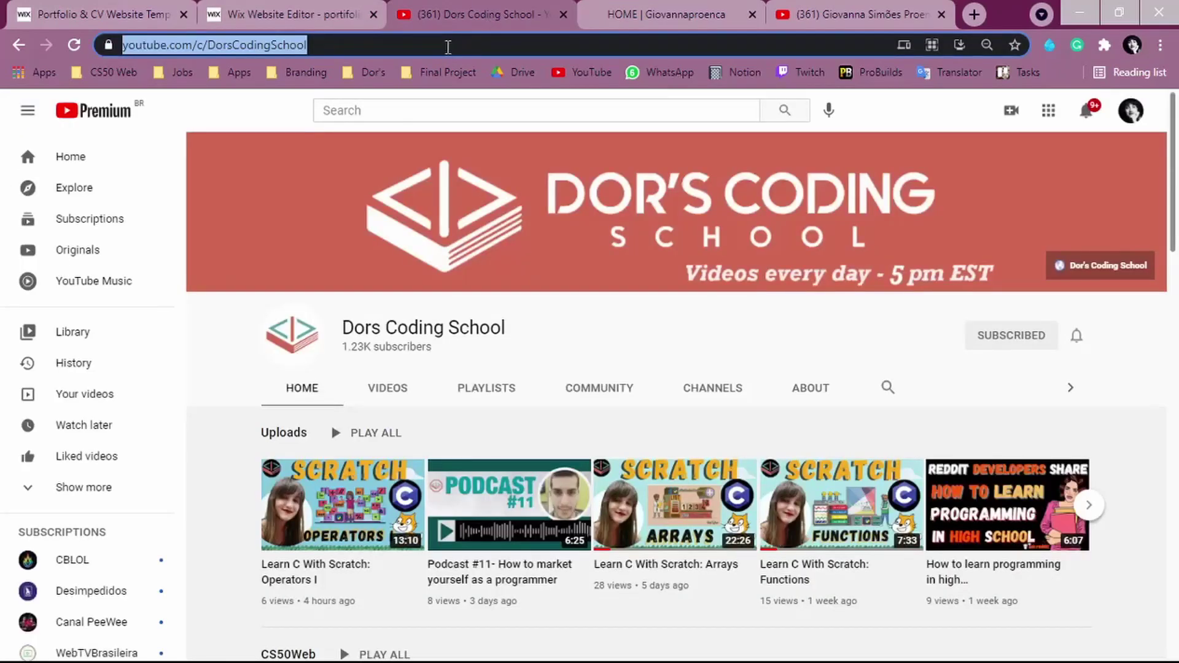
pyautogui.click(261, 8)
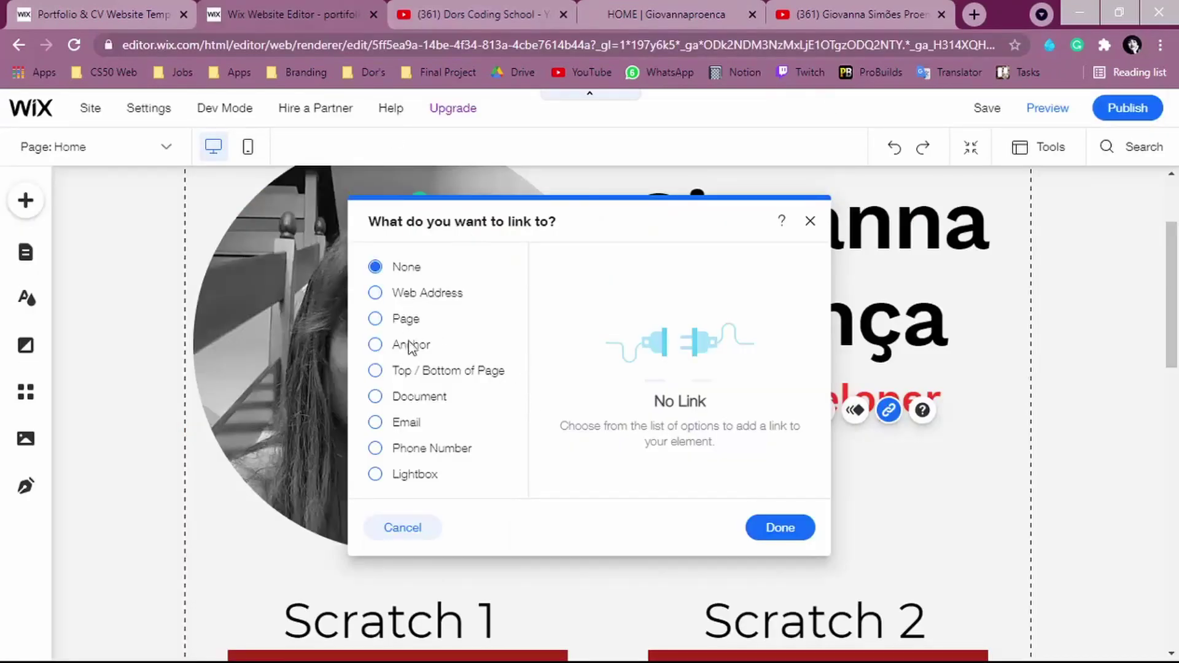
pyautogui.click(406, 320)
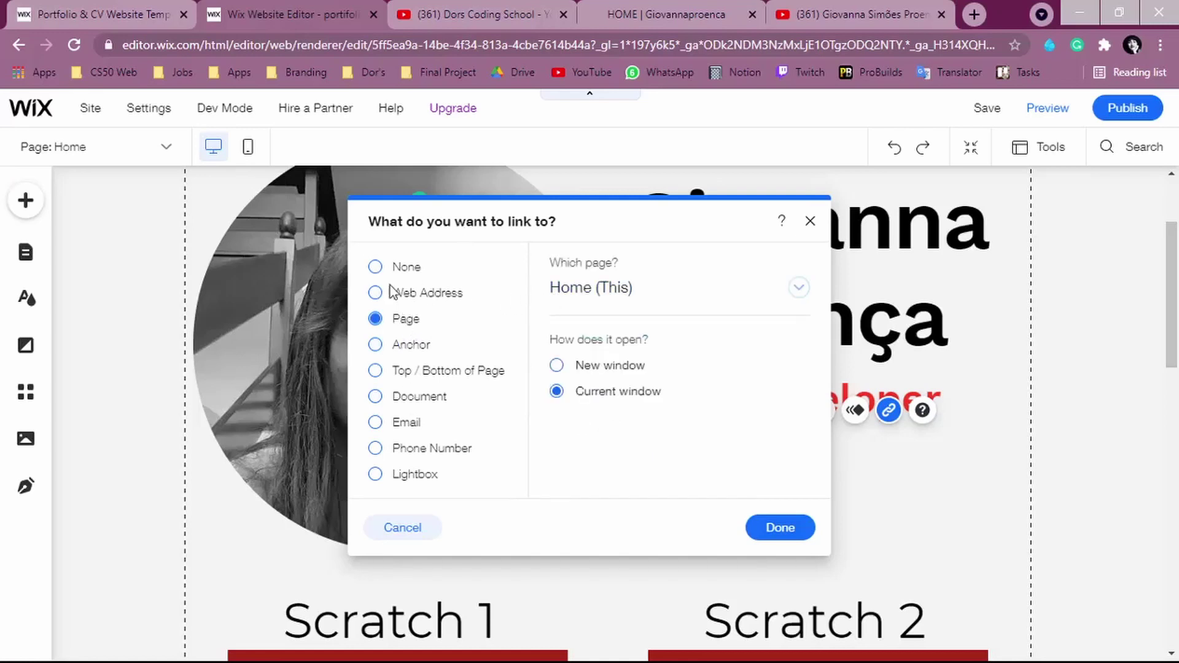
pyautogui.click(396, 292)
pyautogui.click(596, 280)
pyautogui.hotkey('ctrl', 'v')
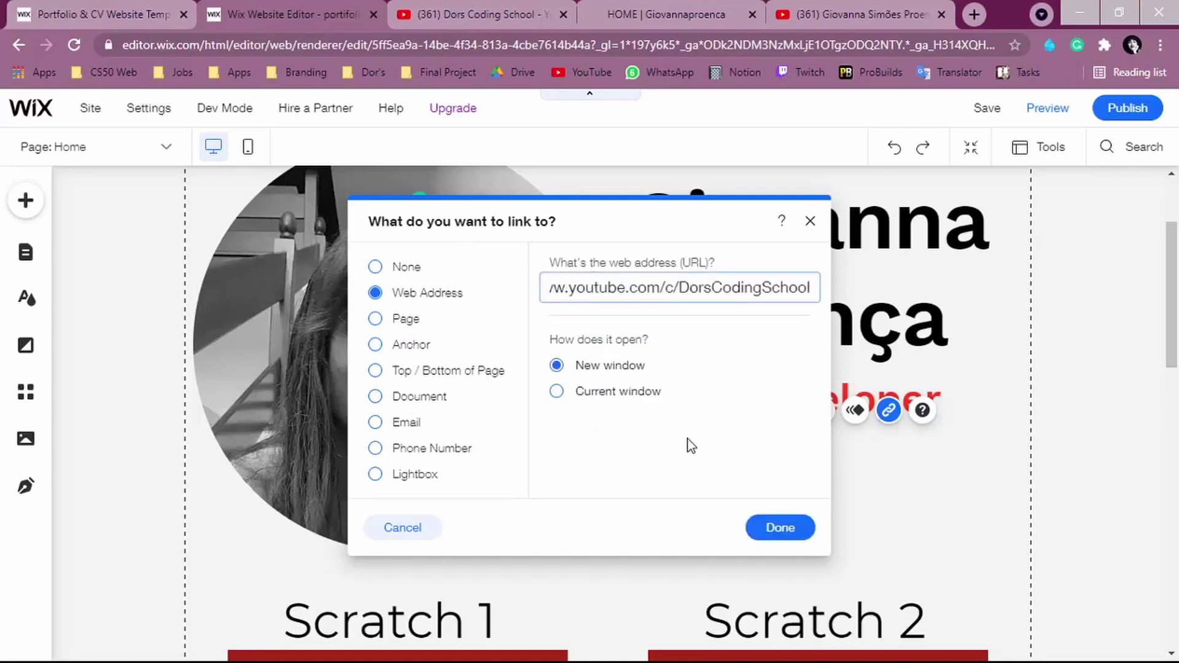
pyautogui.click(779, 527)
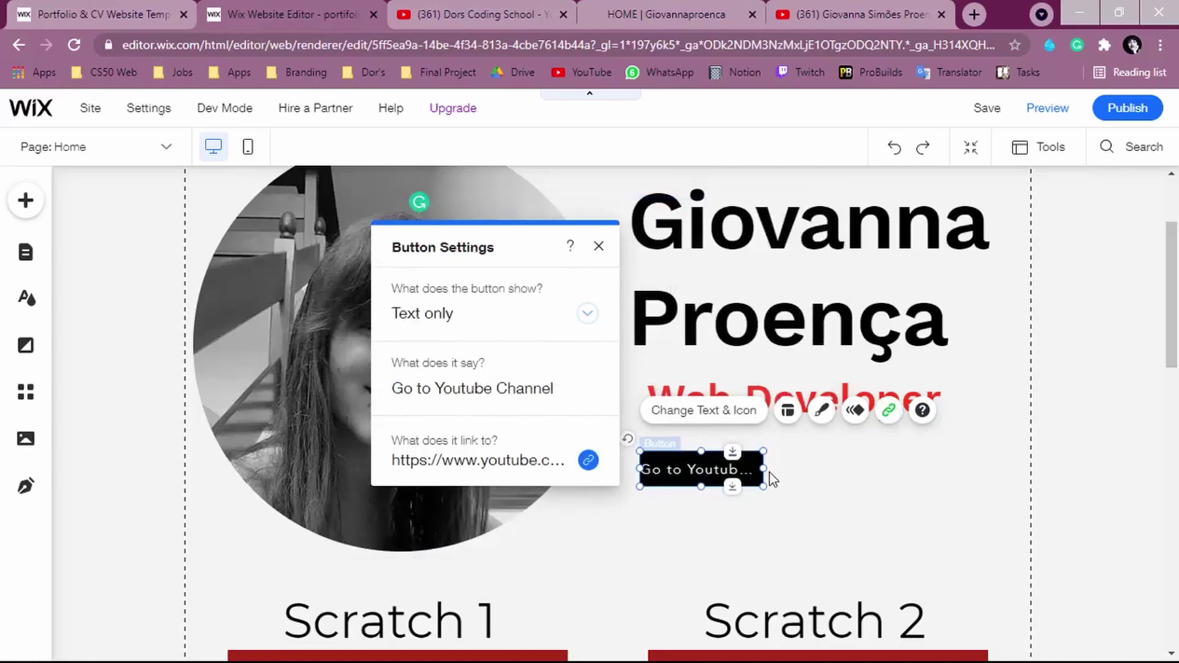
# - Widen the button to show its full label and position it under Web Developer
pyautogui.moveTo(768, 470); pyautogui.dragTo(856, 466)
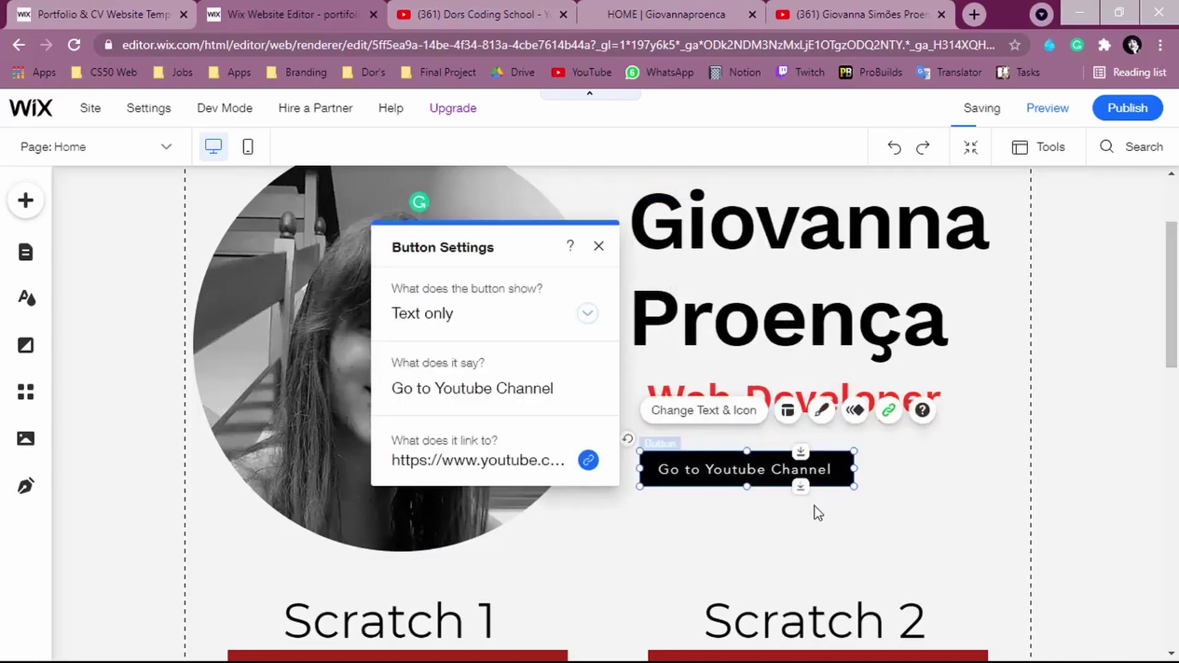
pyautogui.click(772, 504)
pyautogui.moveTo(731, 477); pyautogui.dragTo(798, 460)
# - Duplicate the Go to Youtube Channel button just below itself and relabel the copy 'Go to GitHub'
pyautogui.click(792, 516)
pyautogui.click(730, 457)
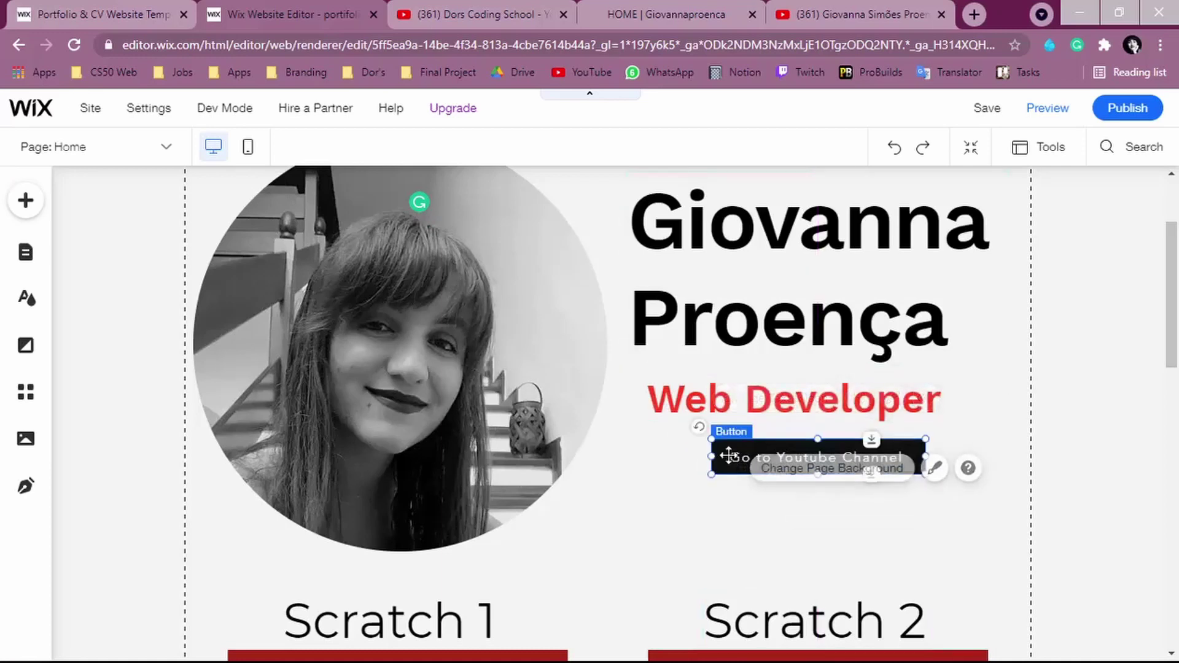
pyautogui.moveTo(731, 457); pyautogui.dragTo(761, 474)
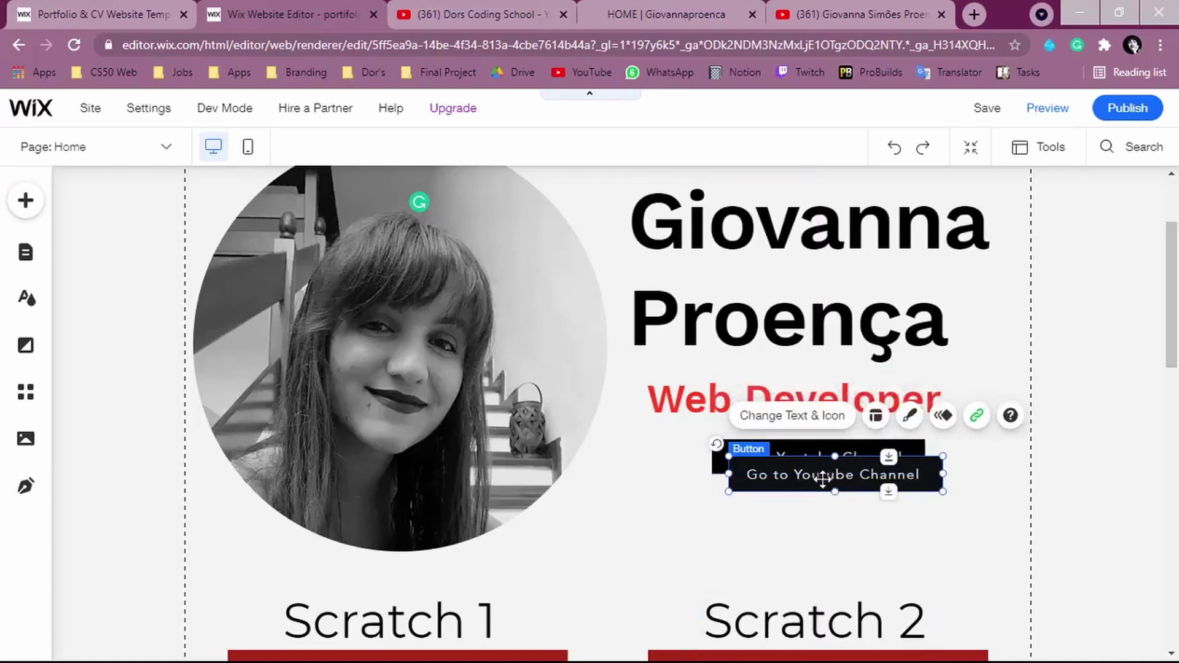
pyautogui.doubleClick(825, 477)
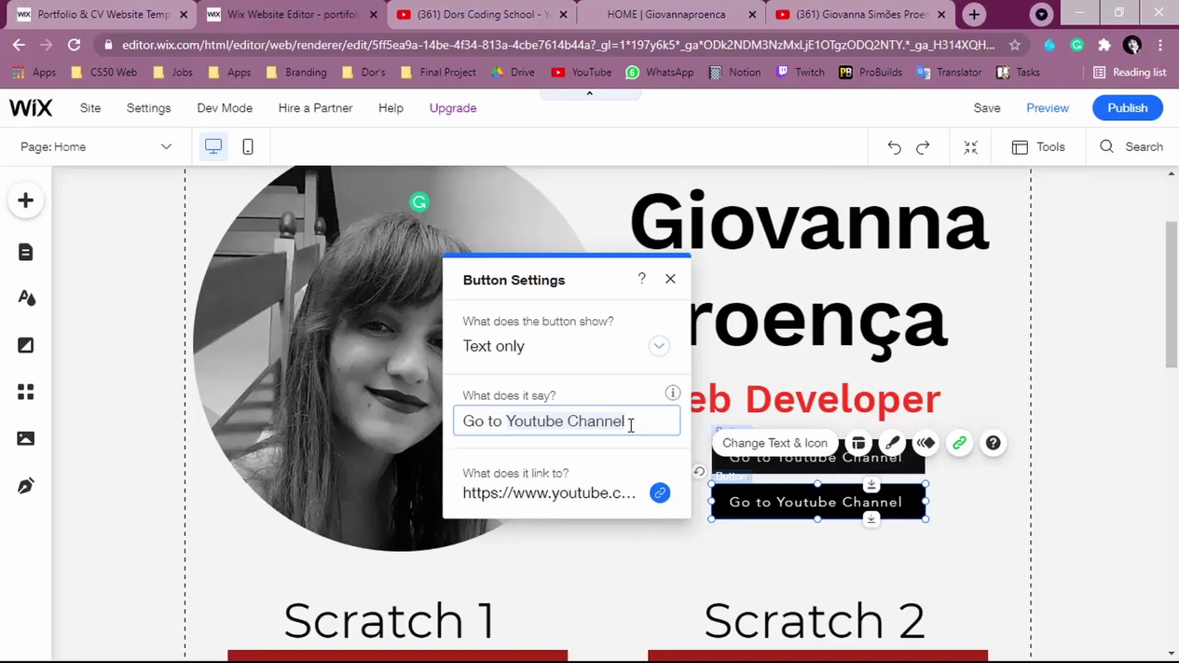
pyautogui.write('GitHub')
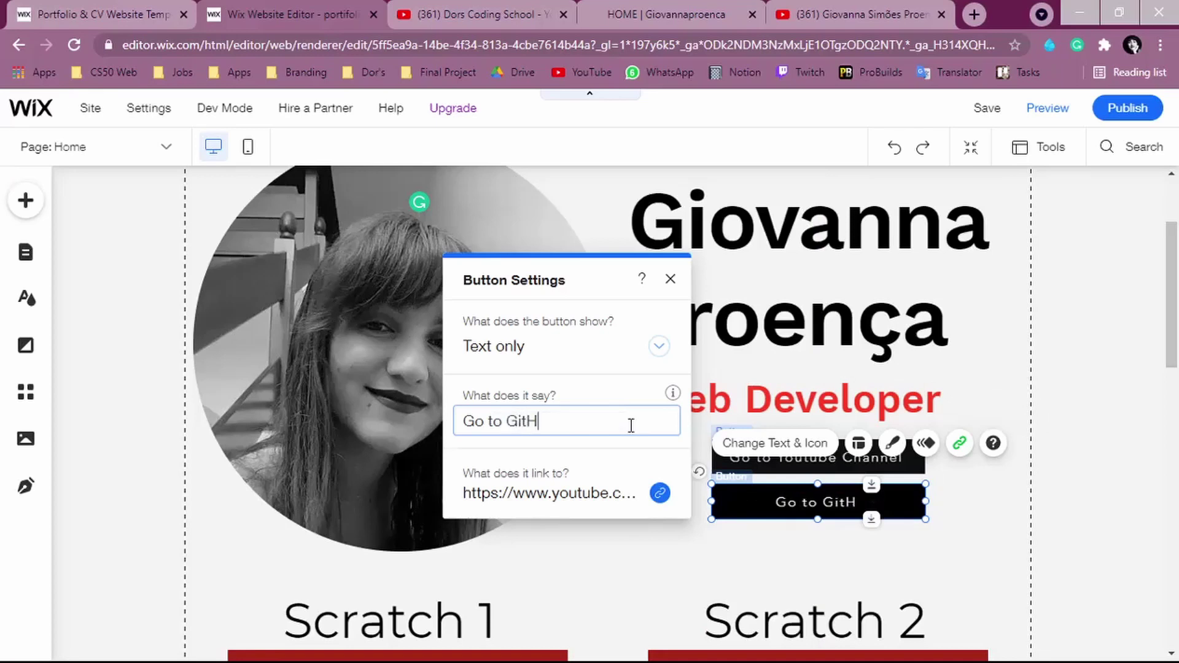
pyautogui.click(581, 500)
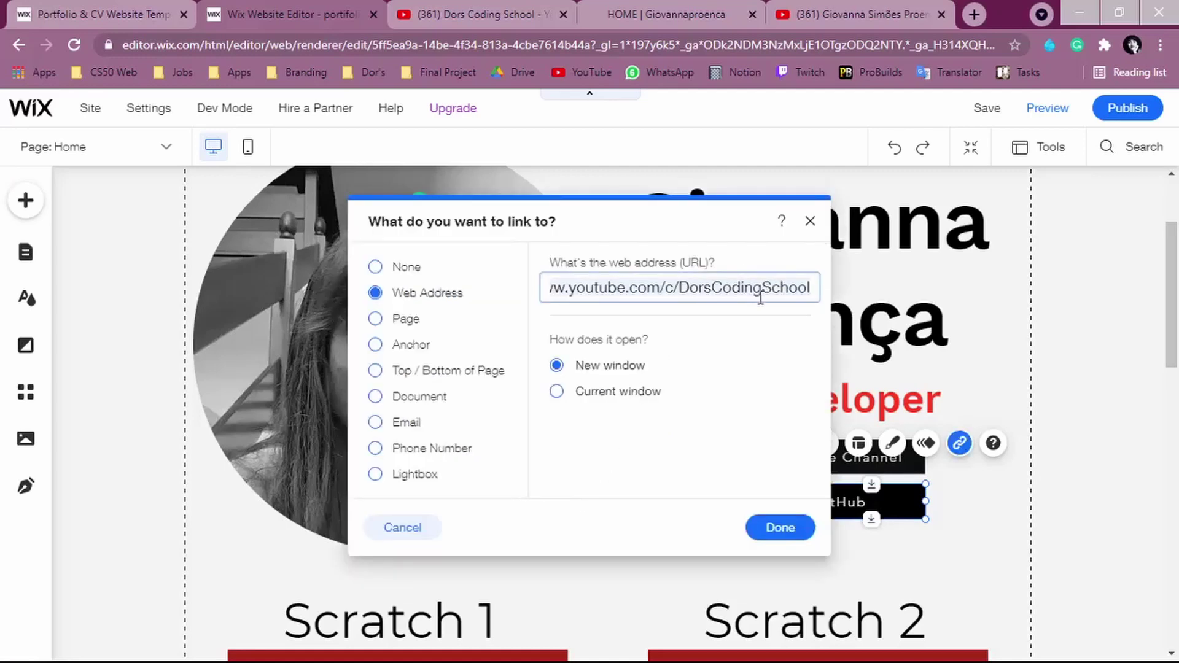
pyautogui.click(811, 221)
pyautogui.click(969, 452)
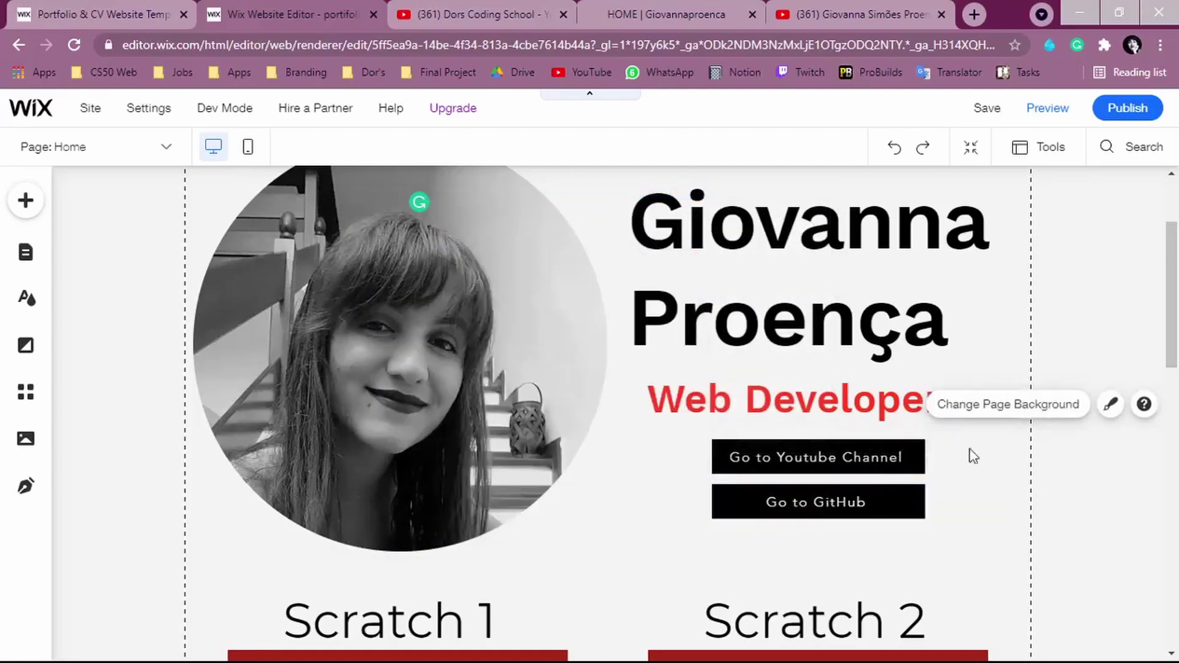
pyautogui.scroll(-1, 860, 465)
pyautogui.scroll(-12, 691, 457)
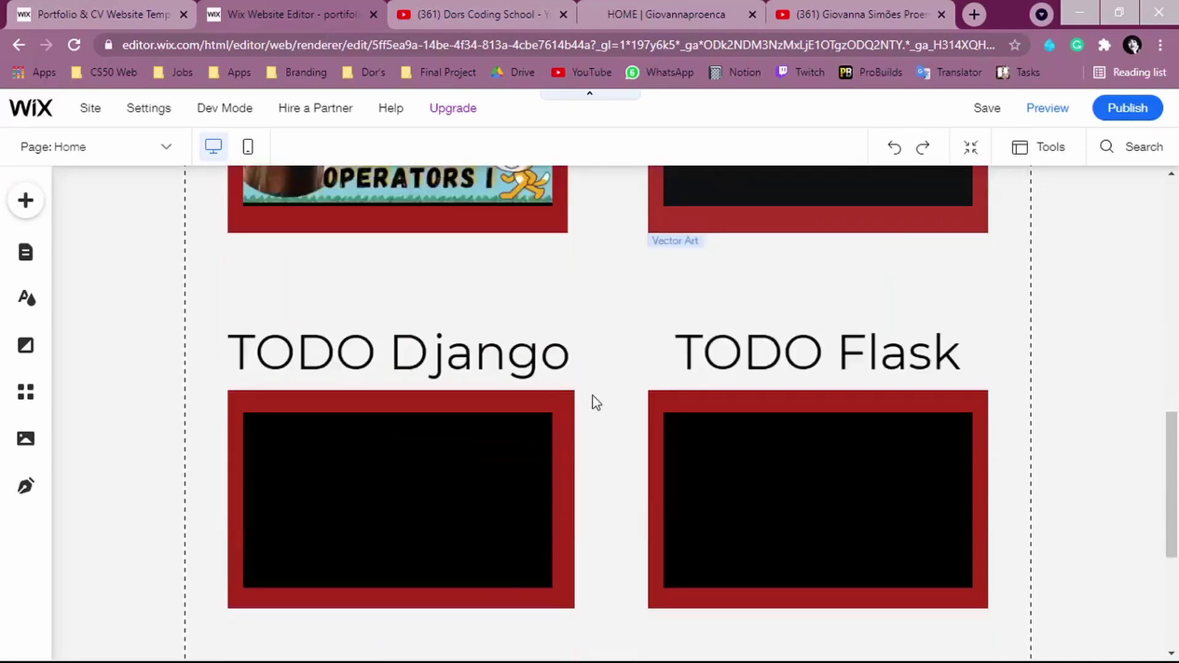
pyautogui.scroll(15, 599, 402)
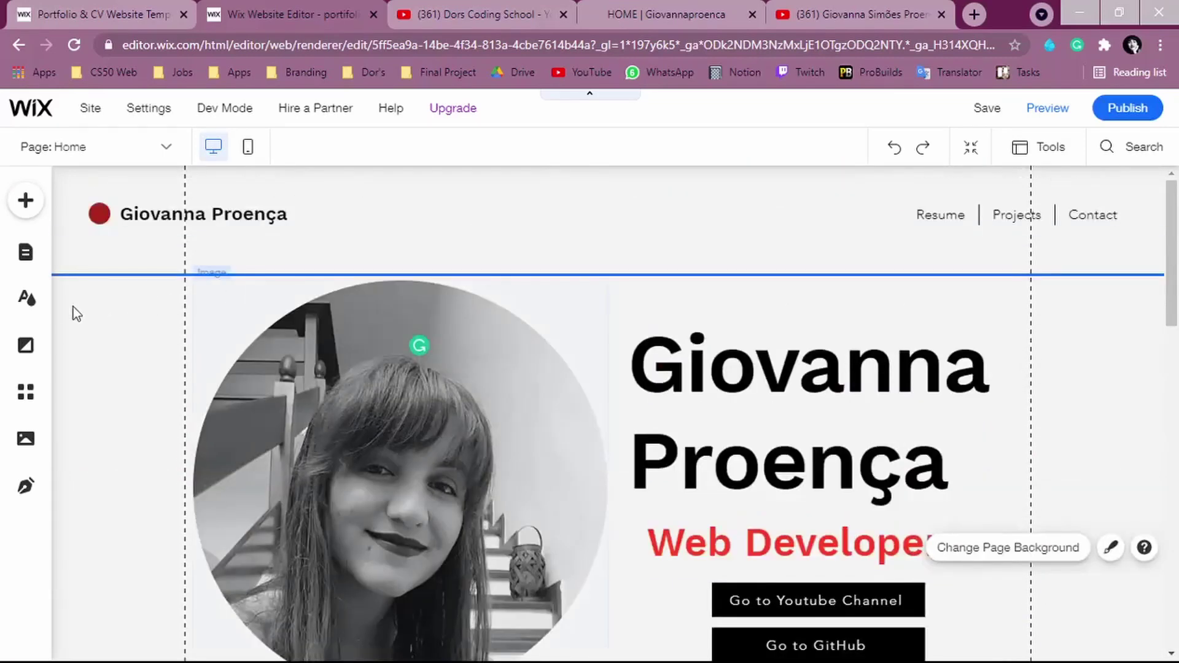
pyautogui.click(32, 360)
pyautogui.moveTo(220, 462)
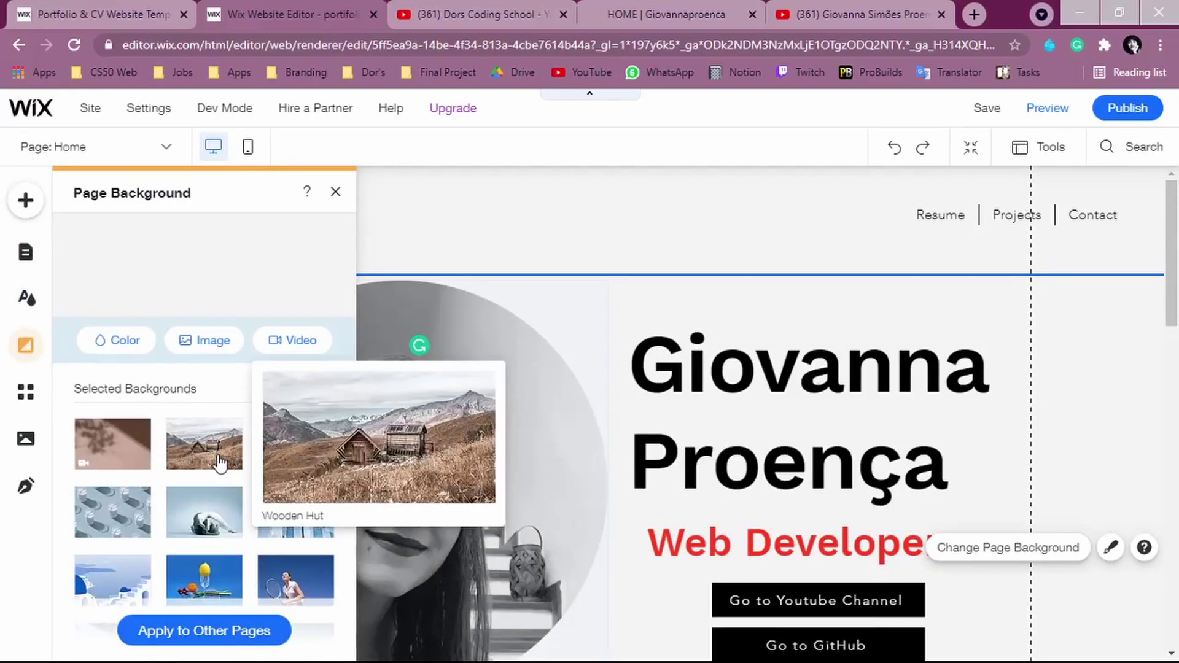
pyautogui.scroll(-2, 190, 406)
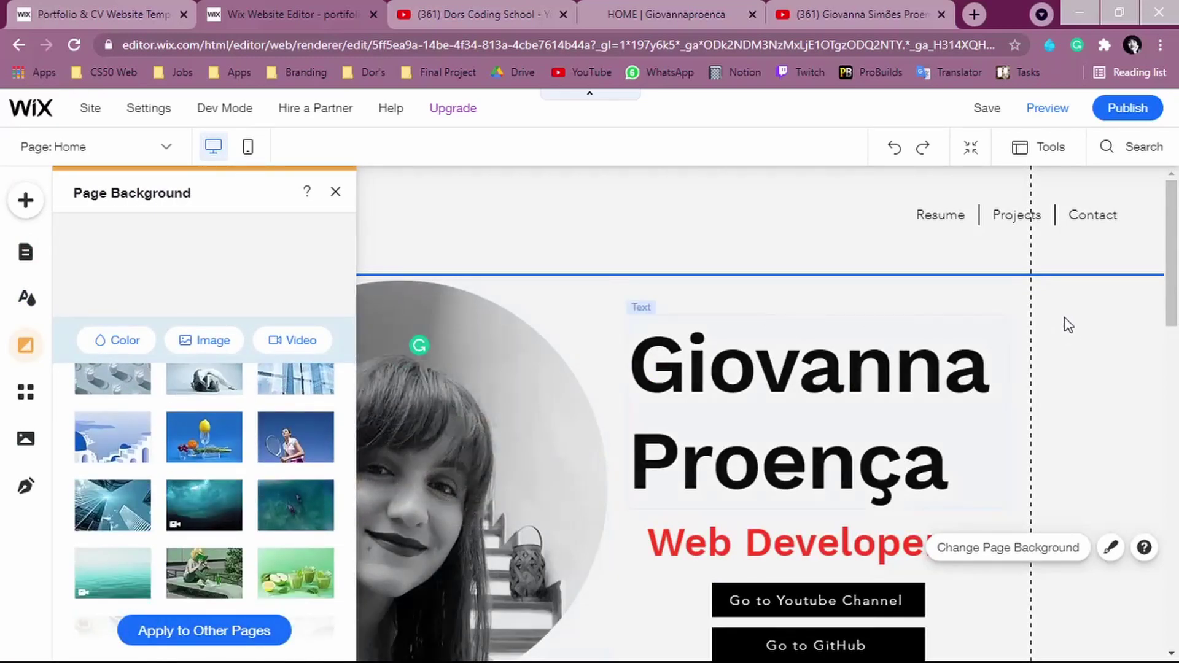
pyautogui.scroll(-4, 799, 356)
pyautogui.scroll(4, 672, 371)
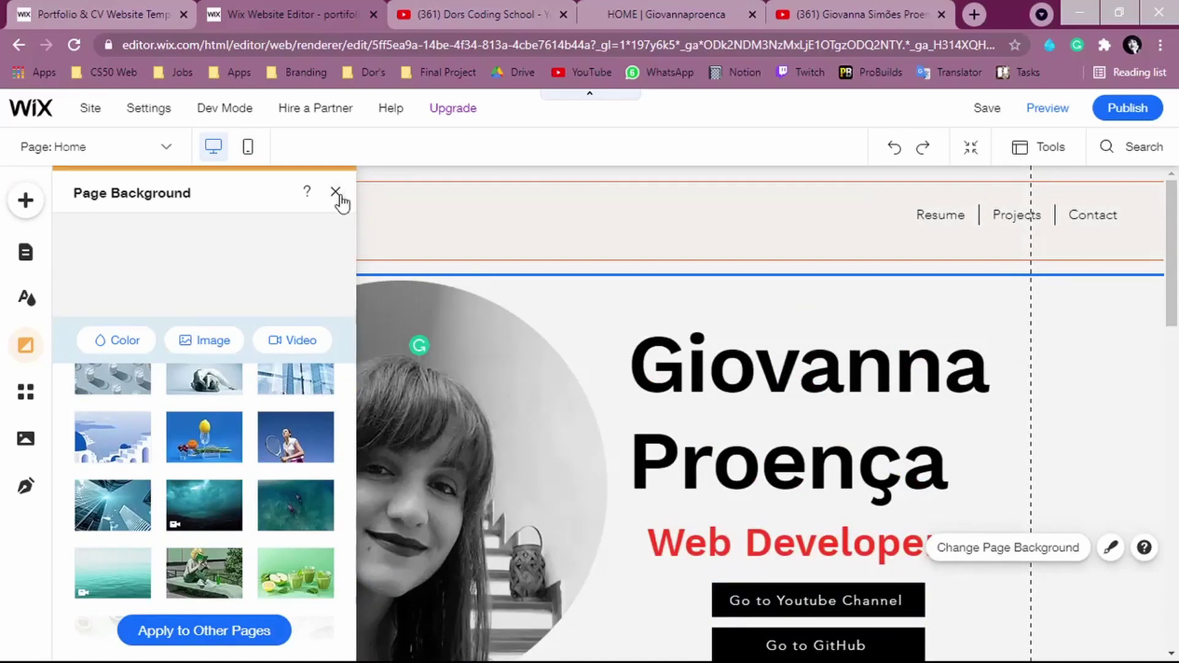
pyautogui.click(335, 191)
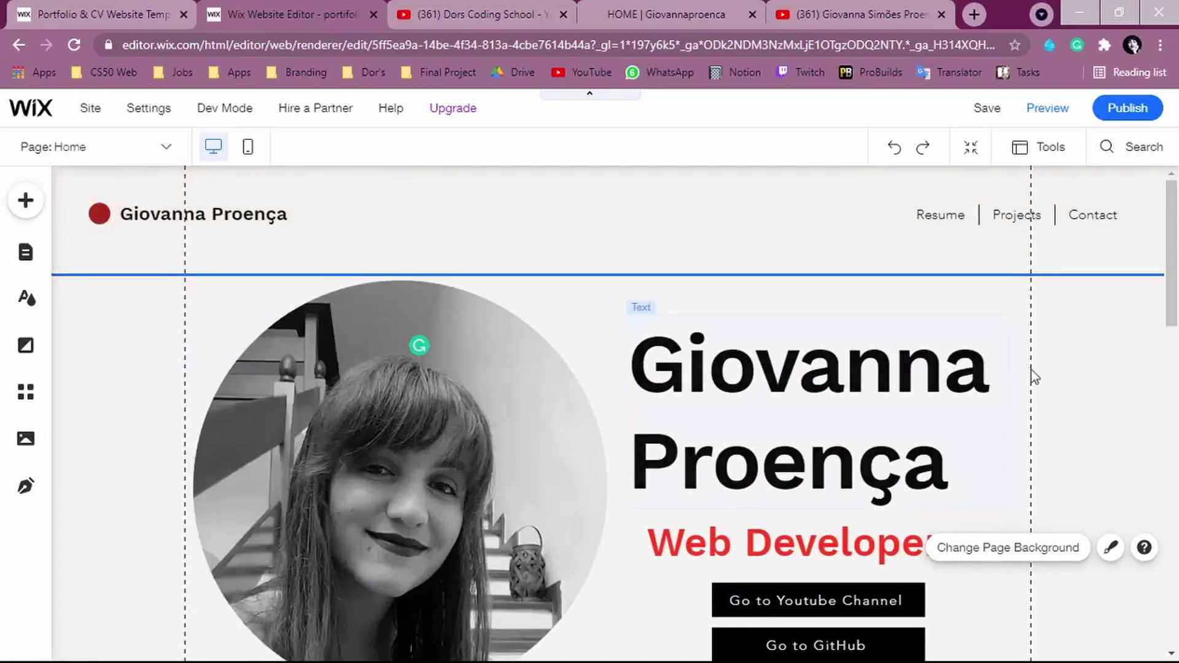
pyautogui.scroll(-2, 688, 352)
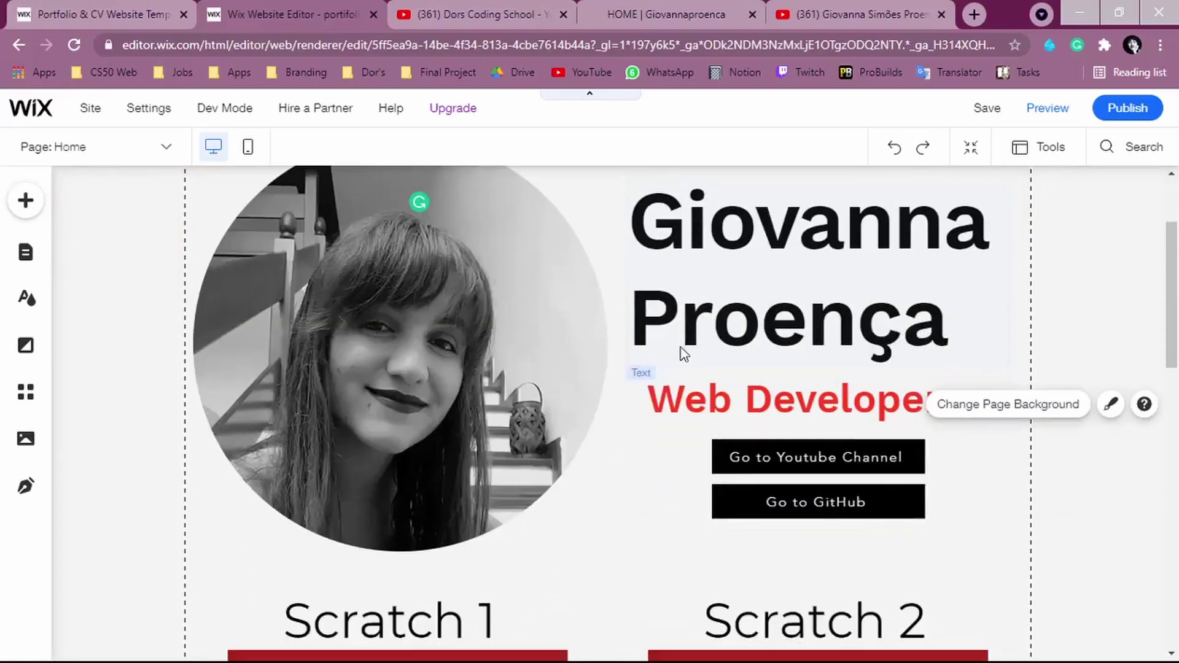
pyautogui.scroll(2, 970, 348)
pyautogui.scroll(-4, 681, 319)
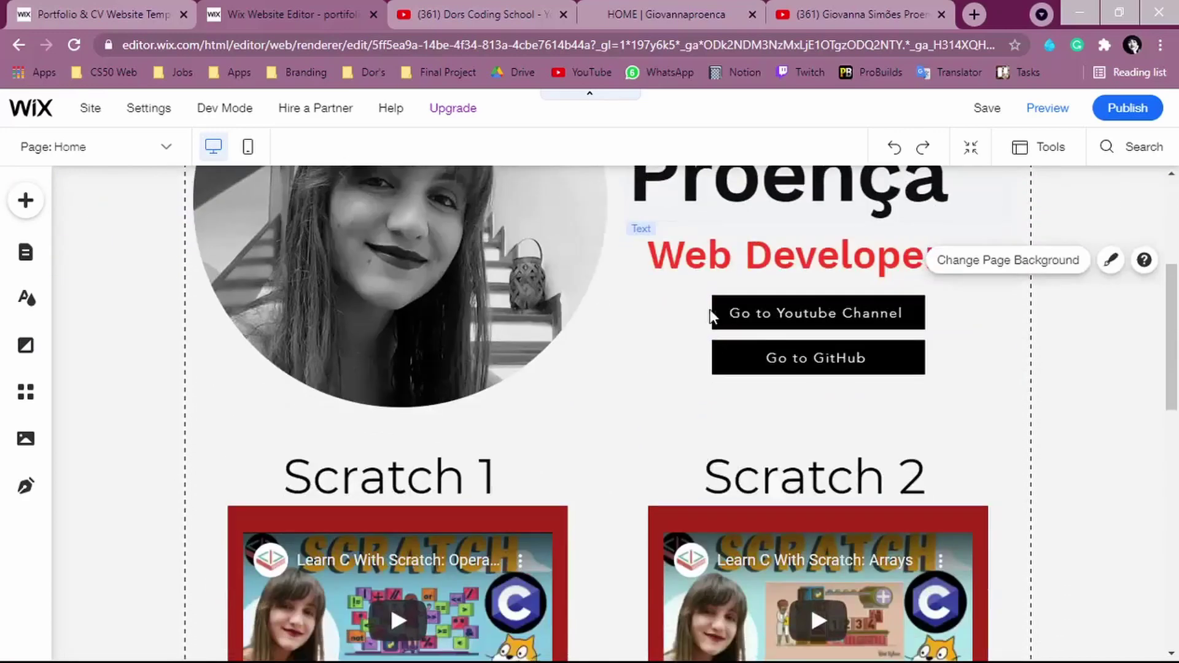
pyautogui.scroll(-4, 753, 442)
pyautogui.scroll(-7, 602, 351)
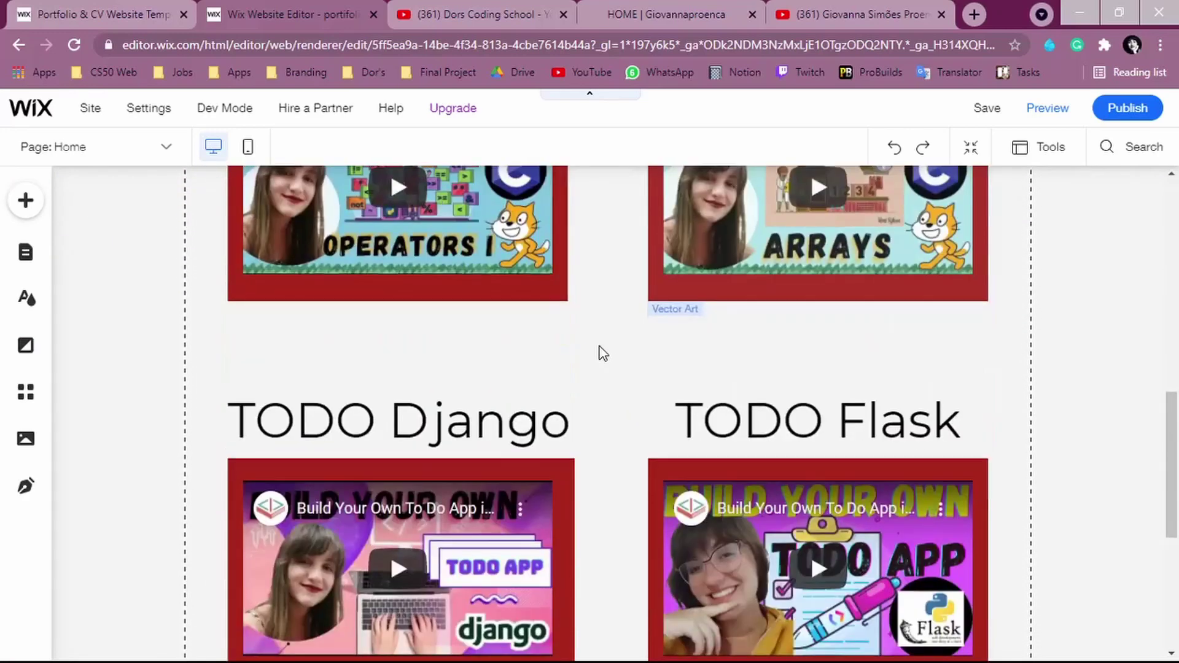
pyautogui.scroll(3, 589, 412)
pyautogui.scroll(1, 592, 413)
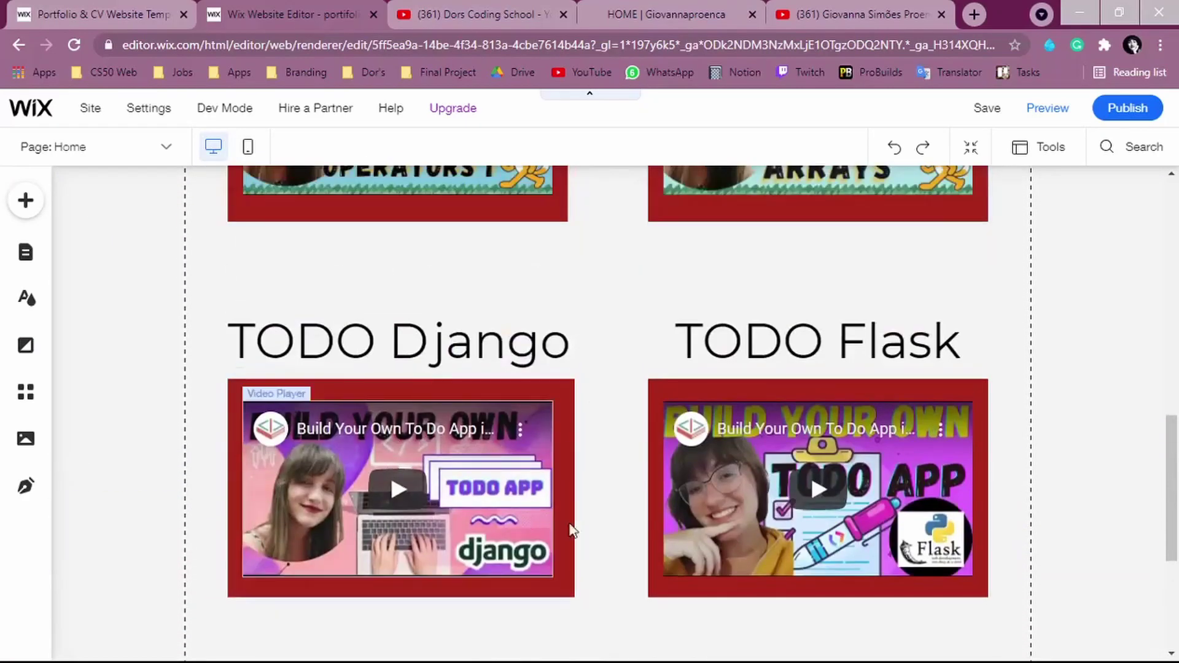
pyautogui.scroll(11, 631, 506)
pyautogui.scroll(-7, 623, 488)
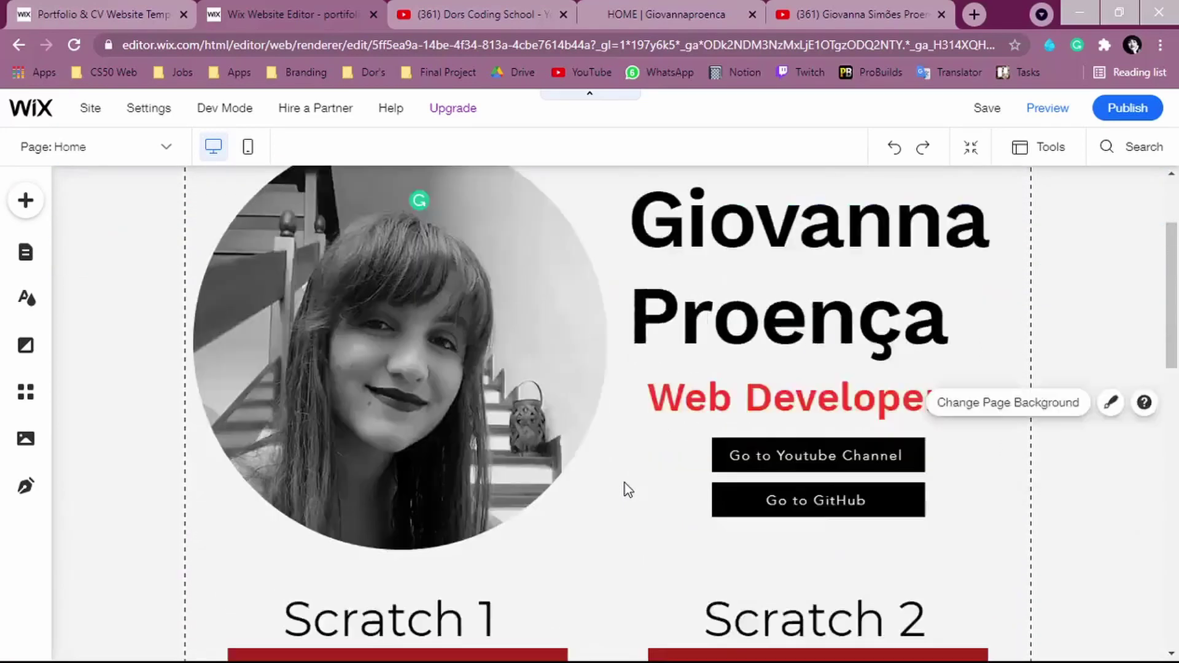
pyautogui.scroll(5, 621, 485)
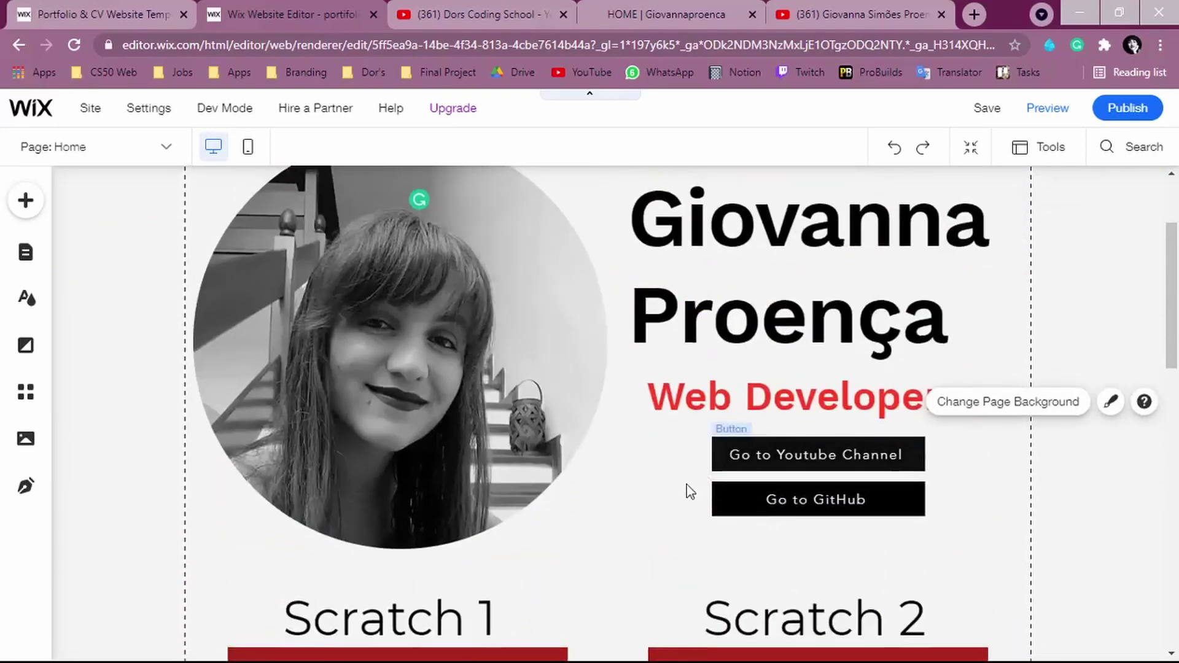
pyautogui.scroll(-10, 645, 498)
pyautogui.scroll(12, 644, 450)
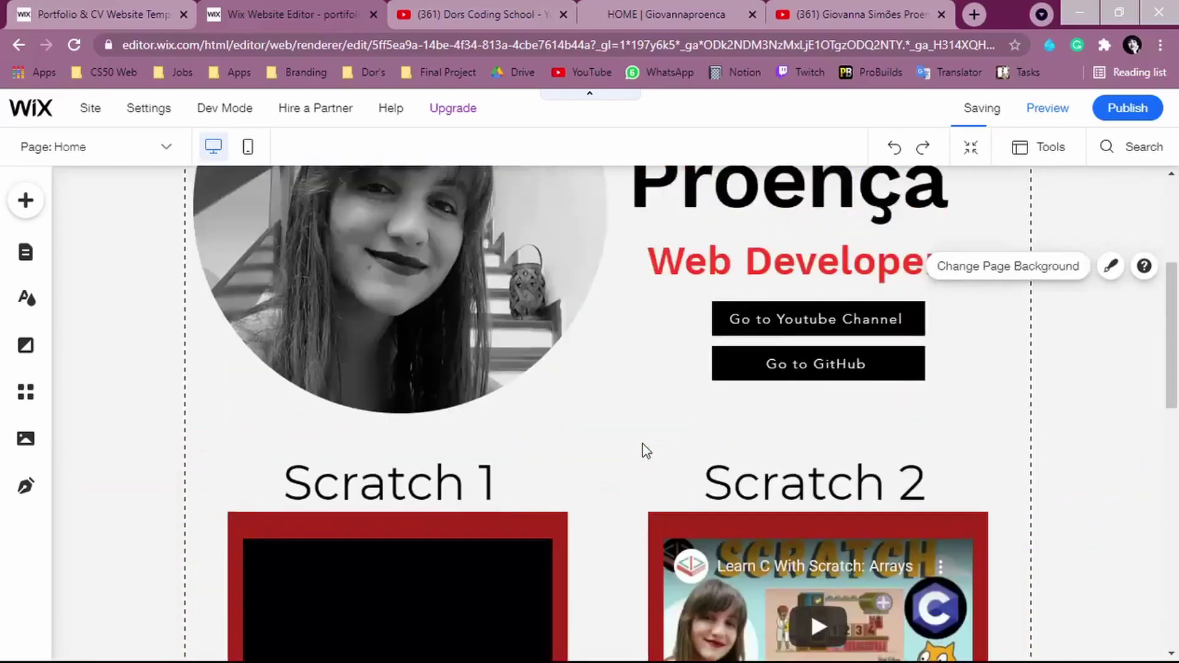
pyautogui.scroll(-2, 835, 347)
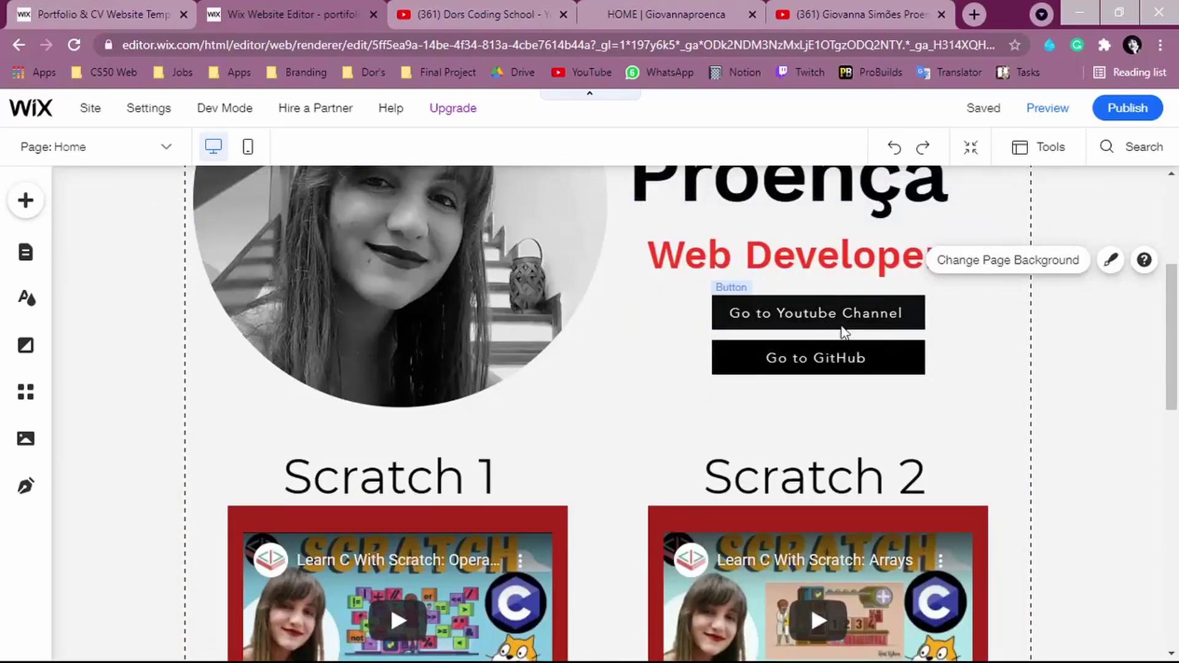
pyautogui.scroll(5, 823, 378)
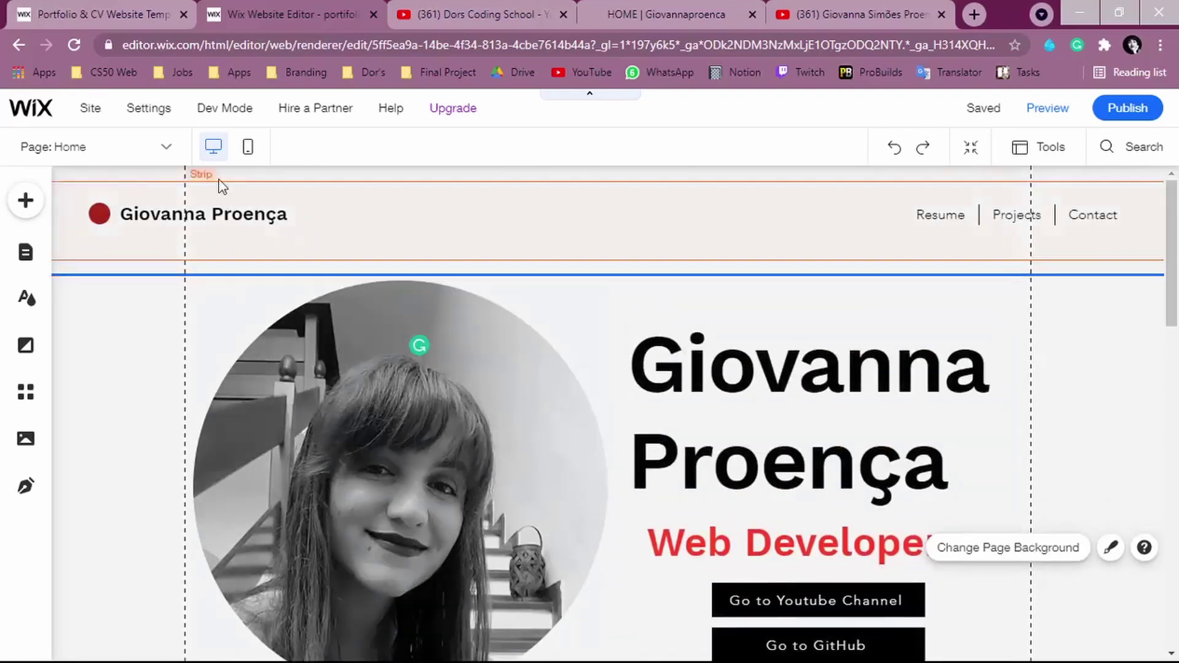
# - Switch to the Resume page and scroll through its content
pyautogui.click(87, 149)
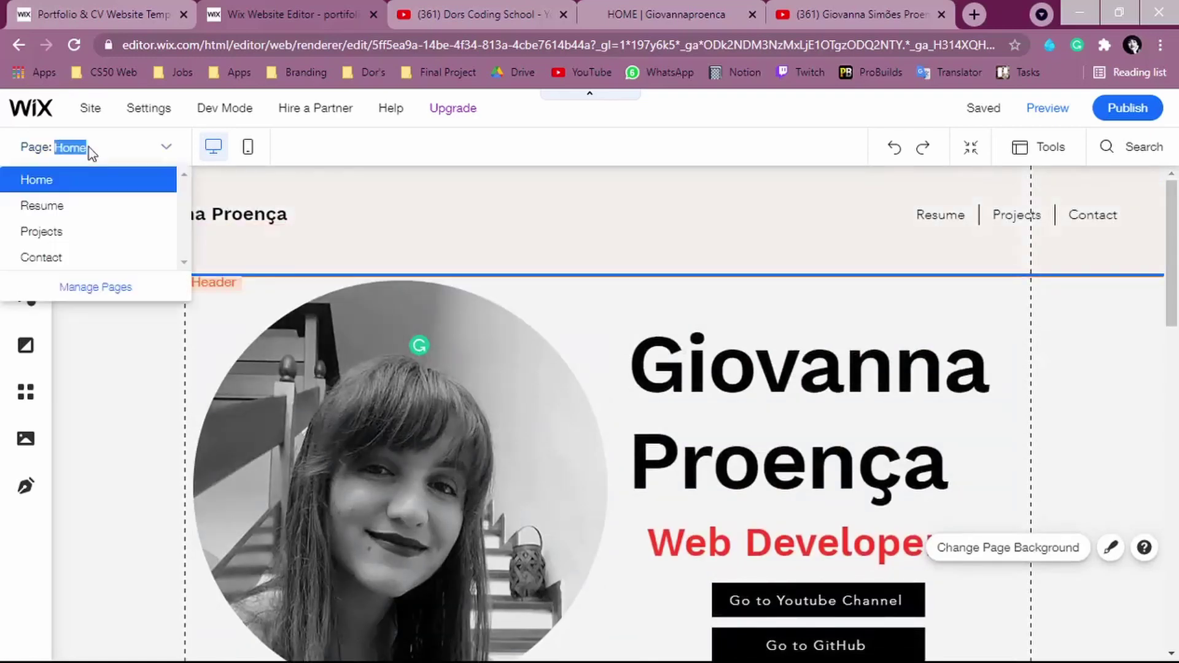
pyautogui.click(87, 211)
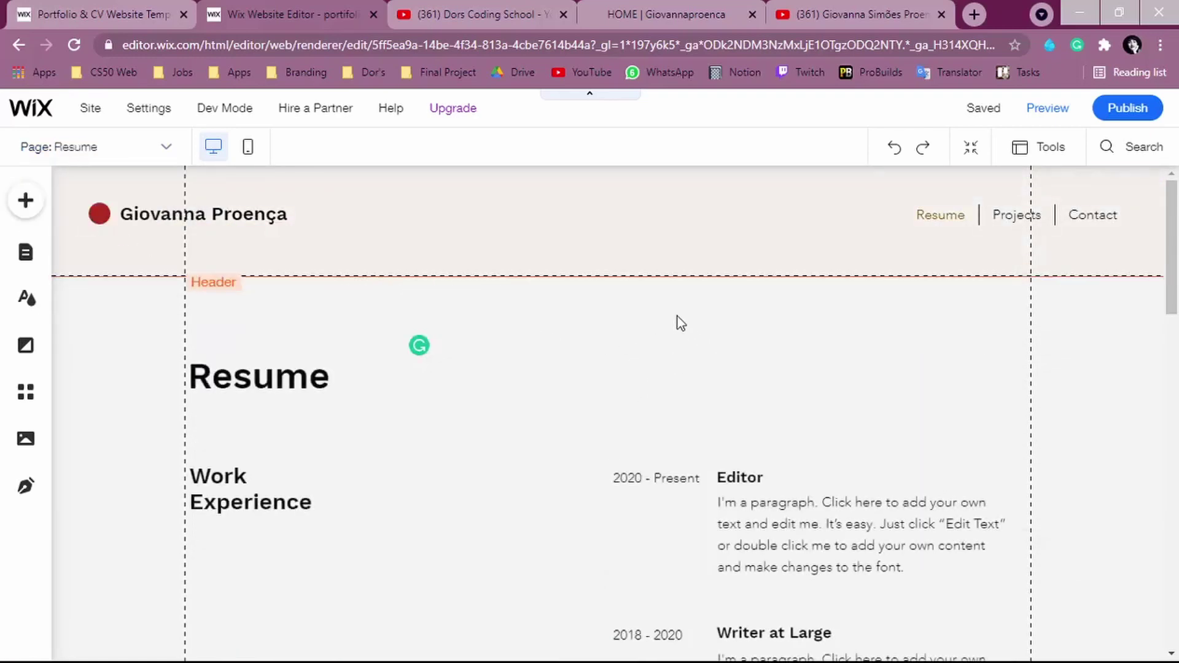
pyautogui.scroll(-3, 624, 347)
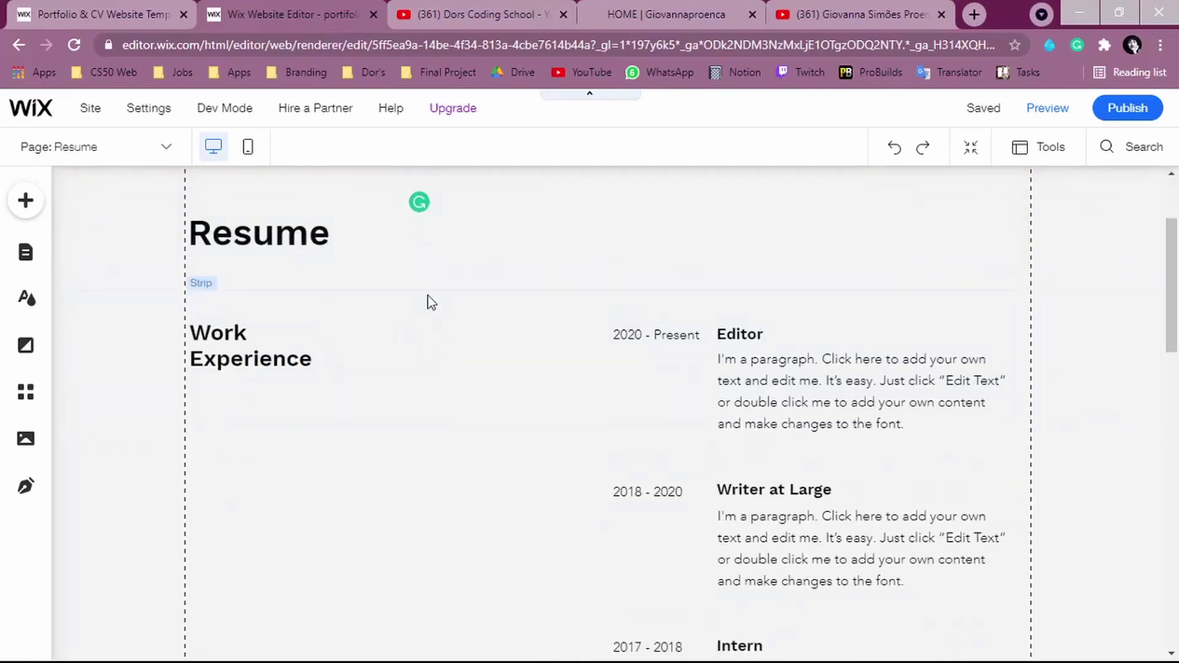
pyautogui.scroll(-5, 332, 374)
pyautogui.scroll(-10, 350, 362)
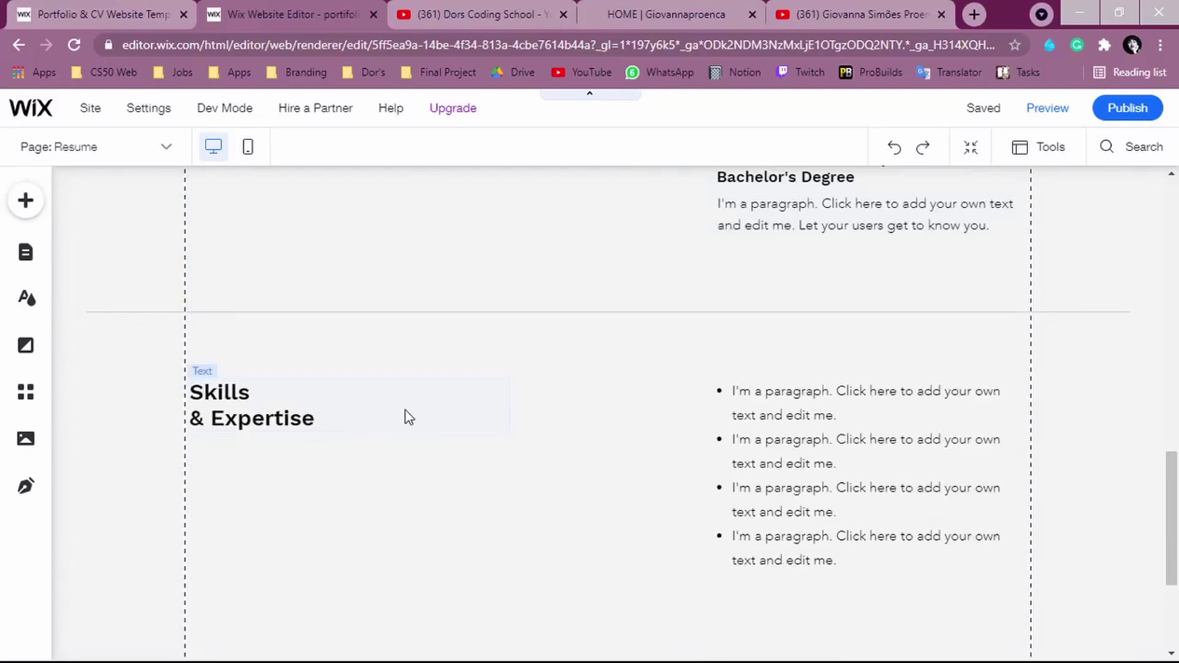
pyautogui.scroll(15, 405, 415)
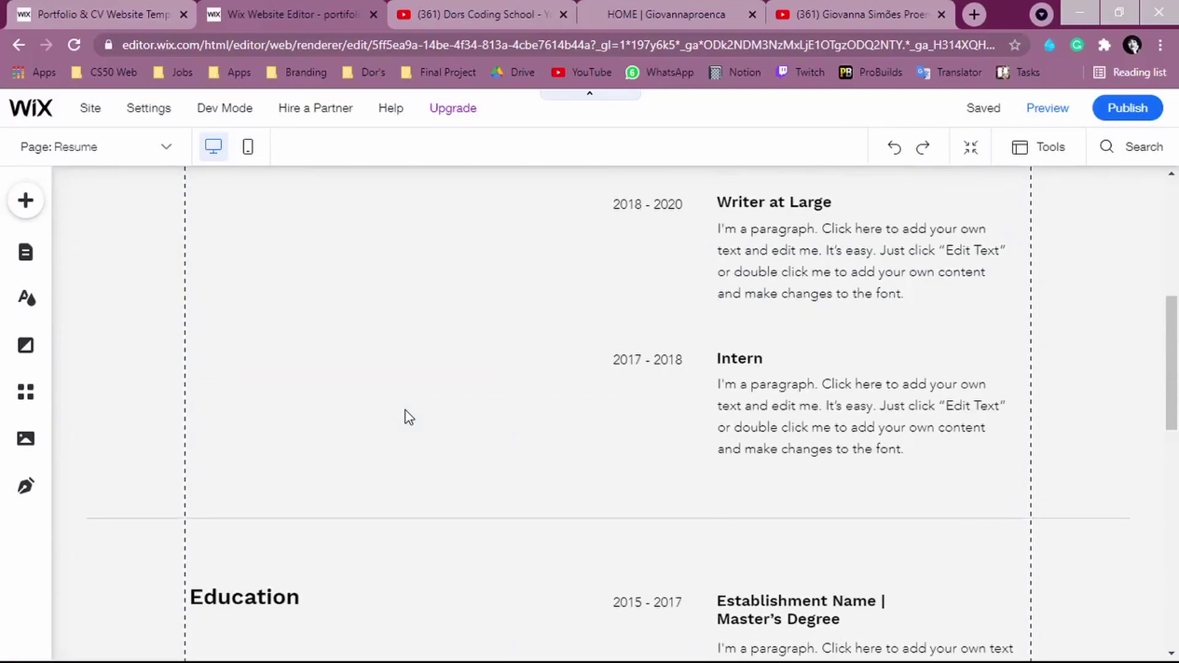
# - Switch to the Projects page and scroll through its content
pyautogui.click(135, 150)
pyautogui.click(99, 235)
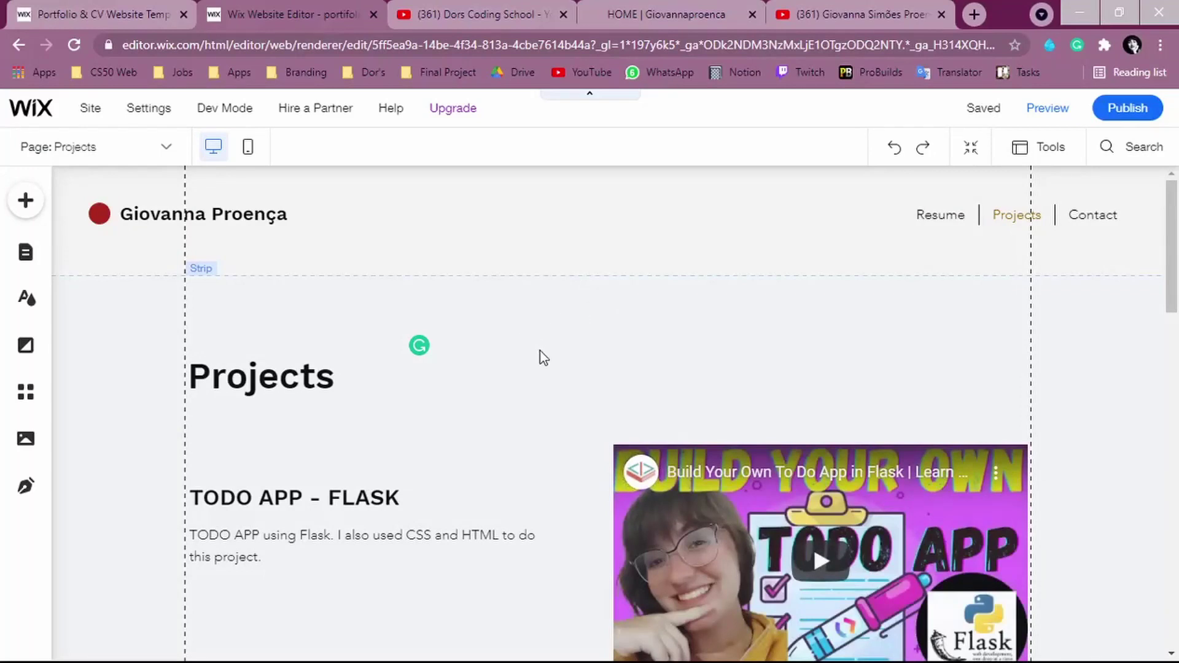
pyautogui.scroll(-2, 535, 358)
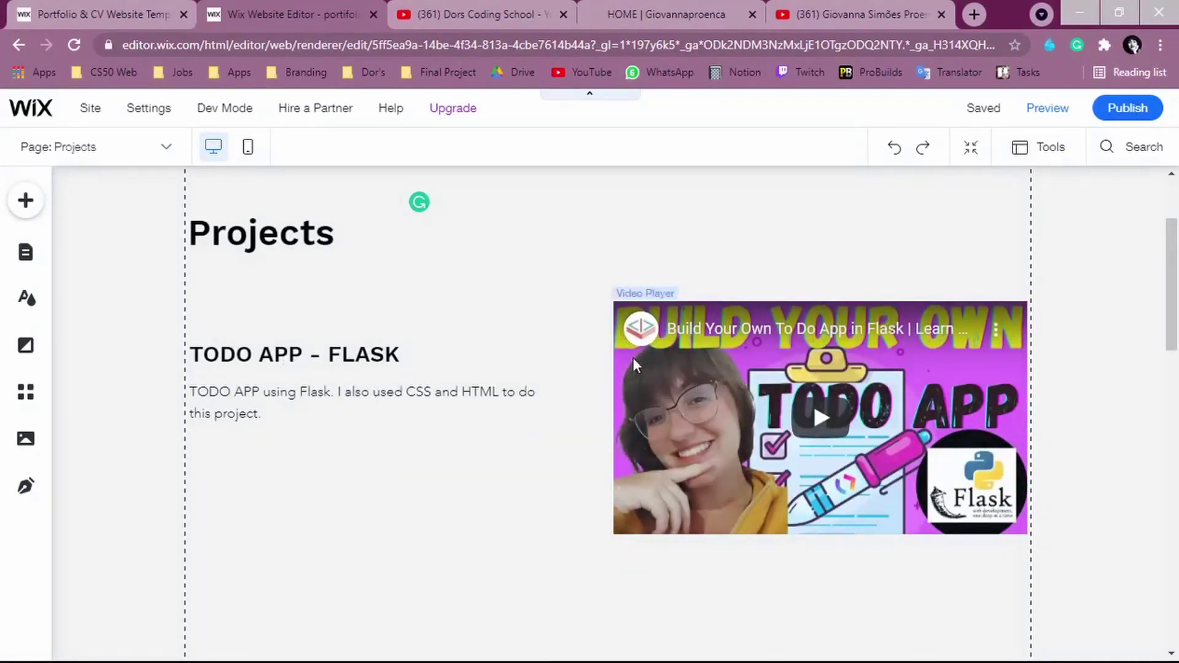
pyautogui.scroll(-16, 572, 369)
pyautogui.scroll(5, 577, 371)
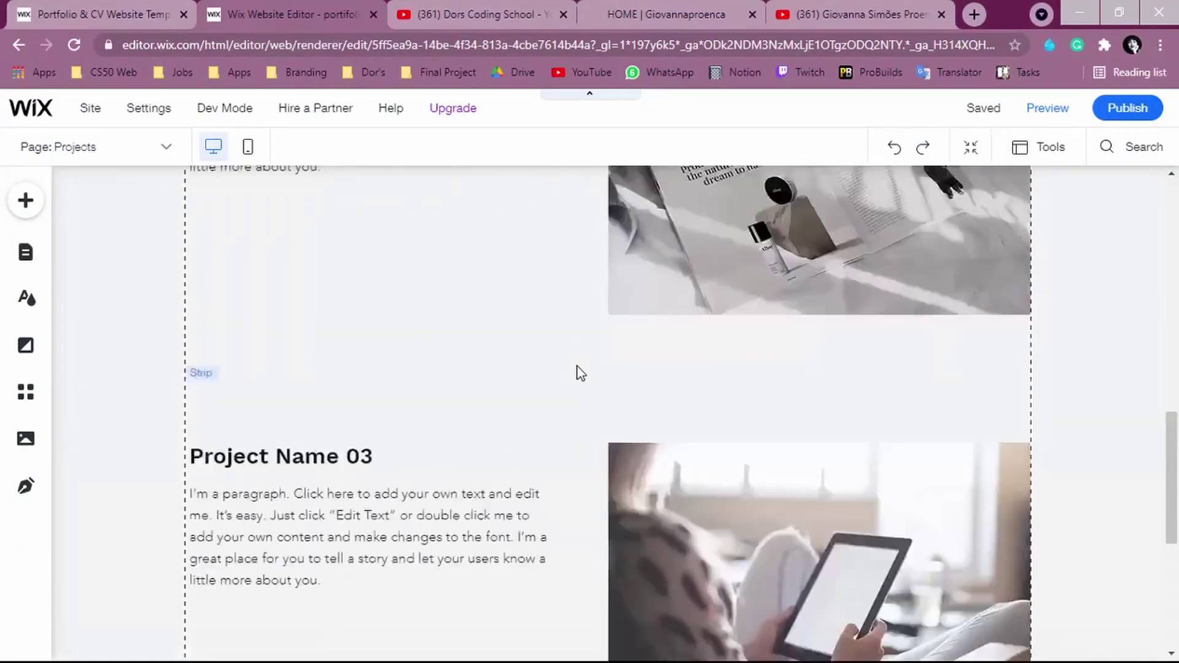
pyautogui.scroll(12, 568, 363)
# - Open the Contact page and scroll over its contact details and form
pyautogui.click(114, 158)
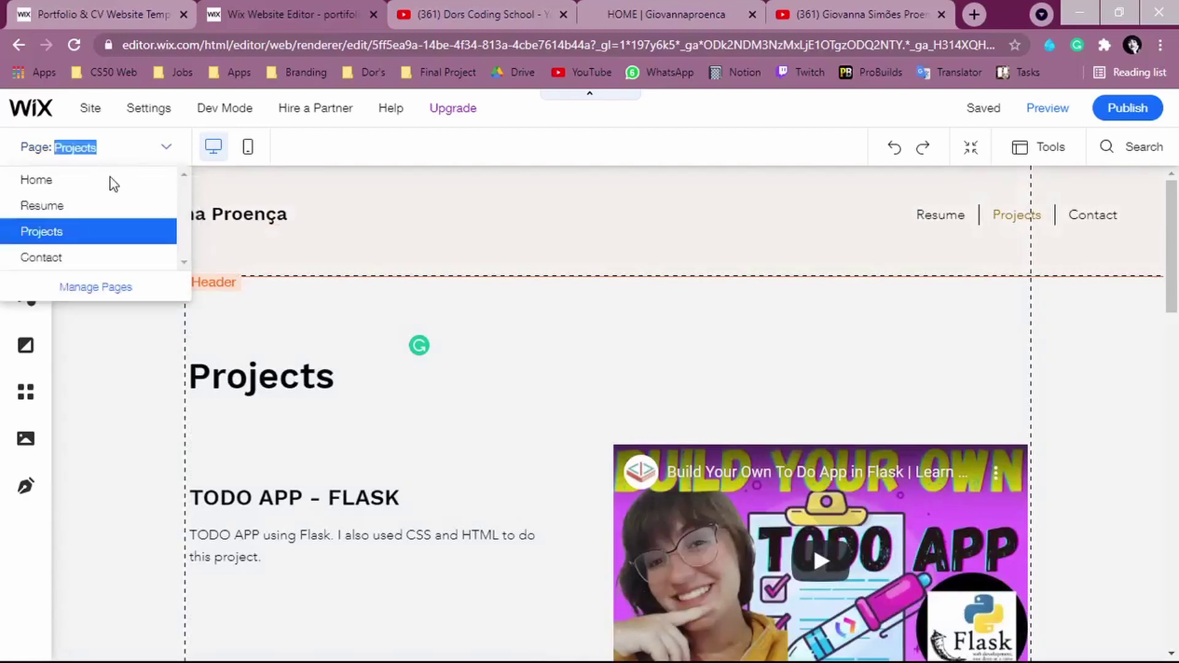
pyautogui.click(92, 263)
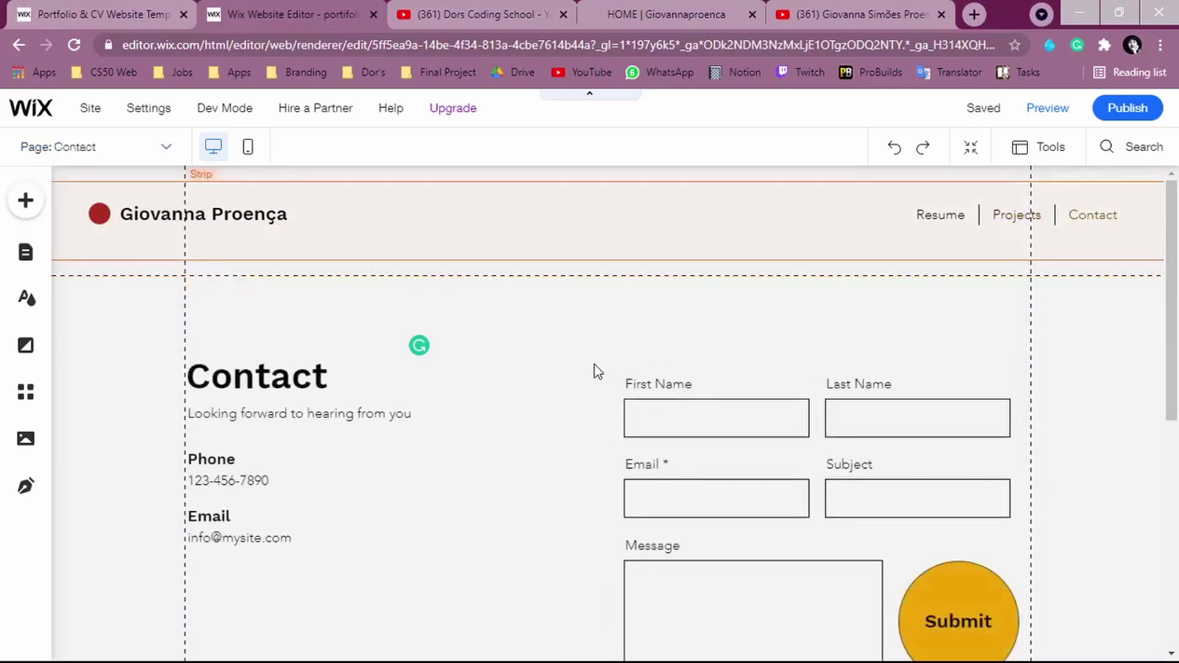
pyautogui.scroll(-7, 589, 363)
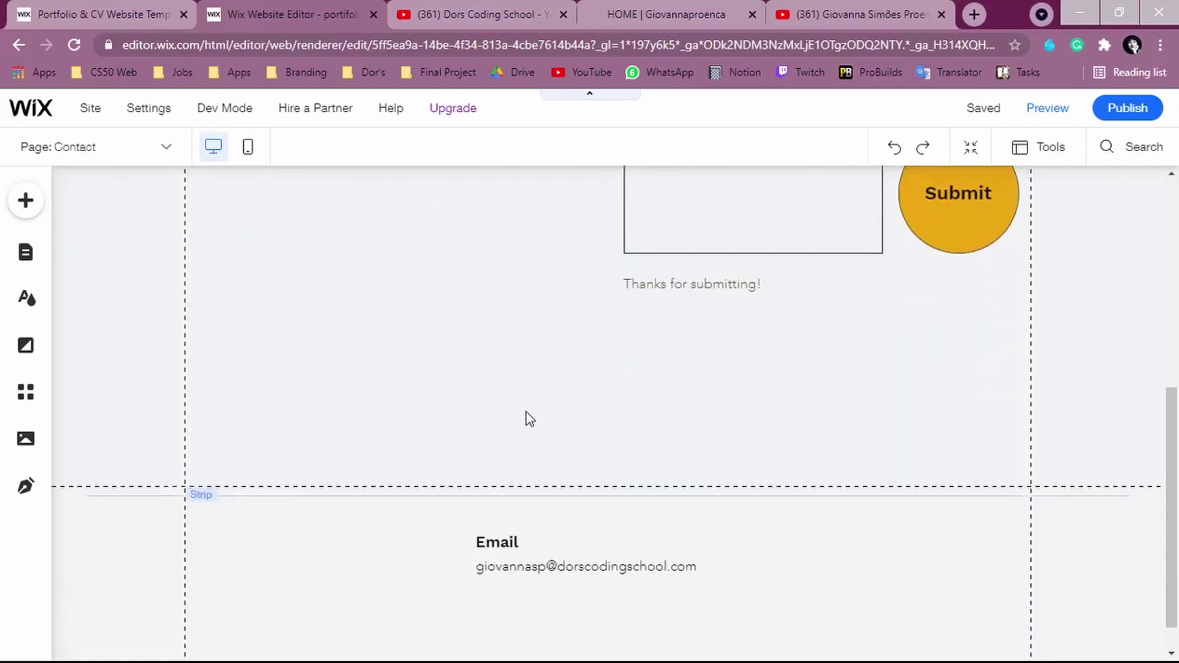
pyautogui.scroll(7, 528, 417)
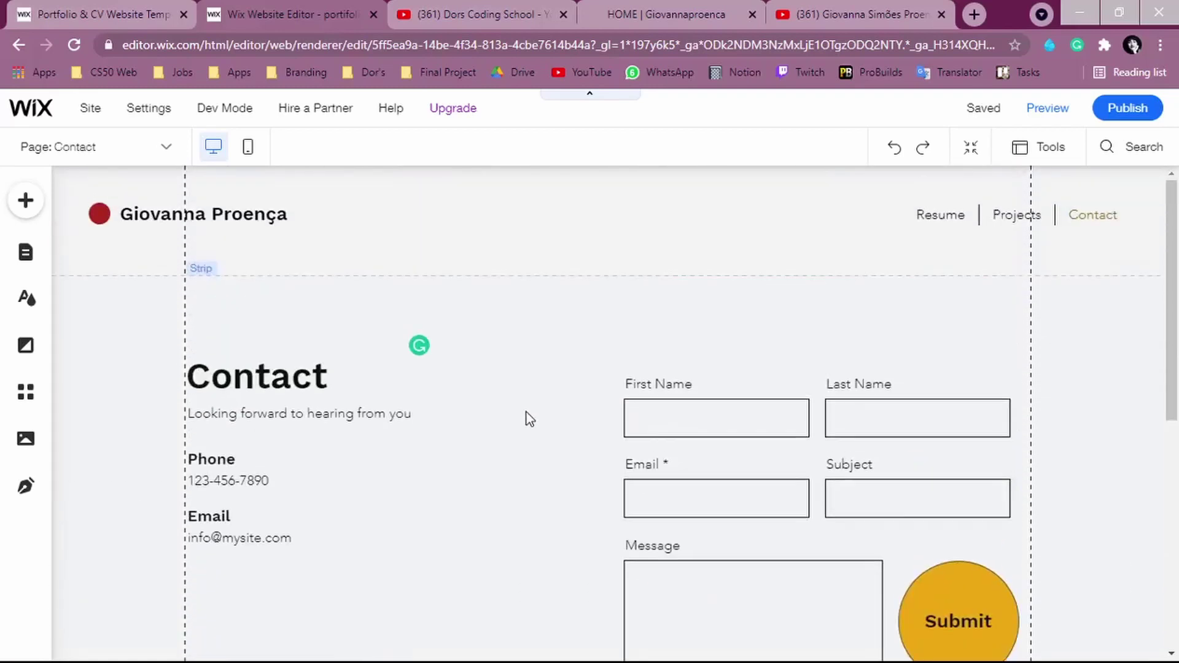
# - Save the site and view it in preview mode, scrolling the current page
pyautogui.click(987, 118)
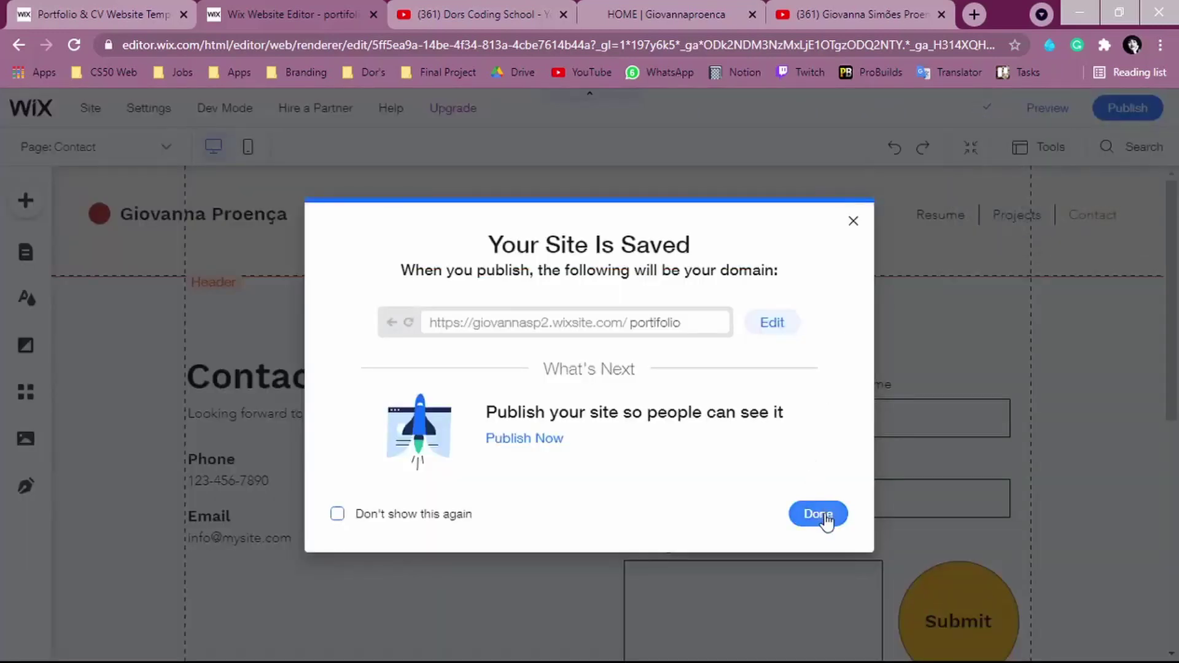
pyautogui.click(823, 516)
pyautogui.click(1034, 117)
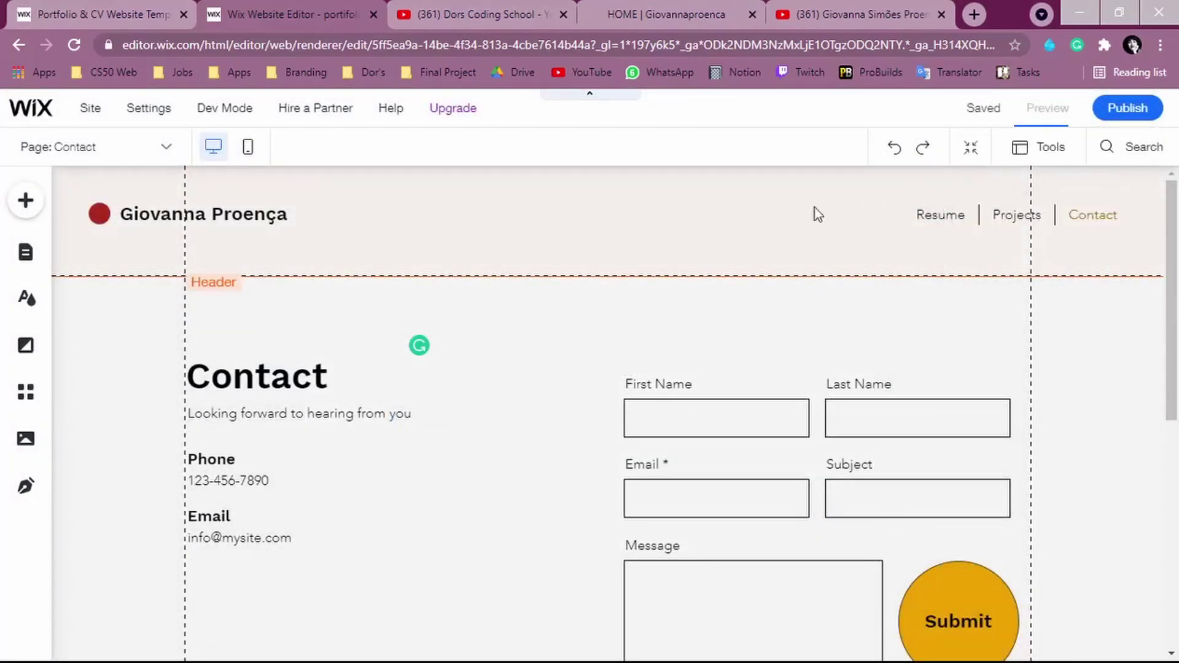
pyautogui.scroll(-2, 694, 303)
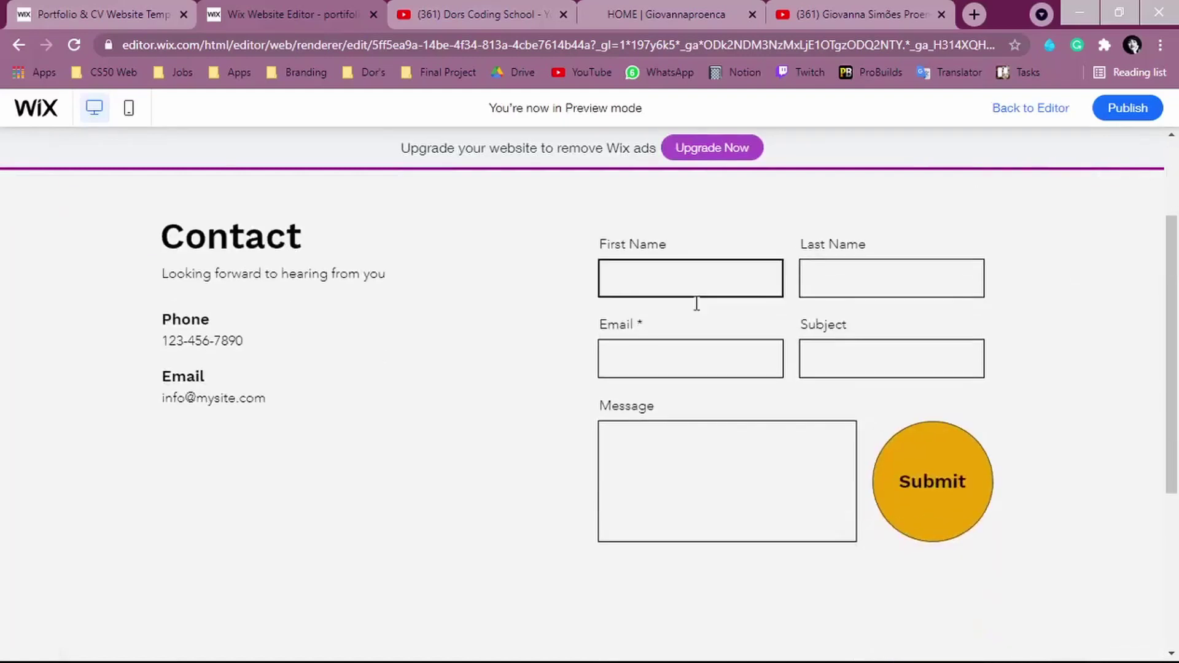
pyautogui.scroll(-2, 584, 271)
pyautogui.scroll(4, 446, 254)
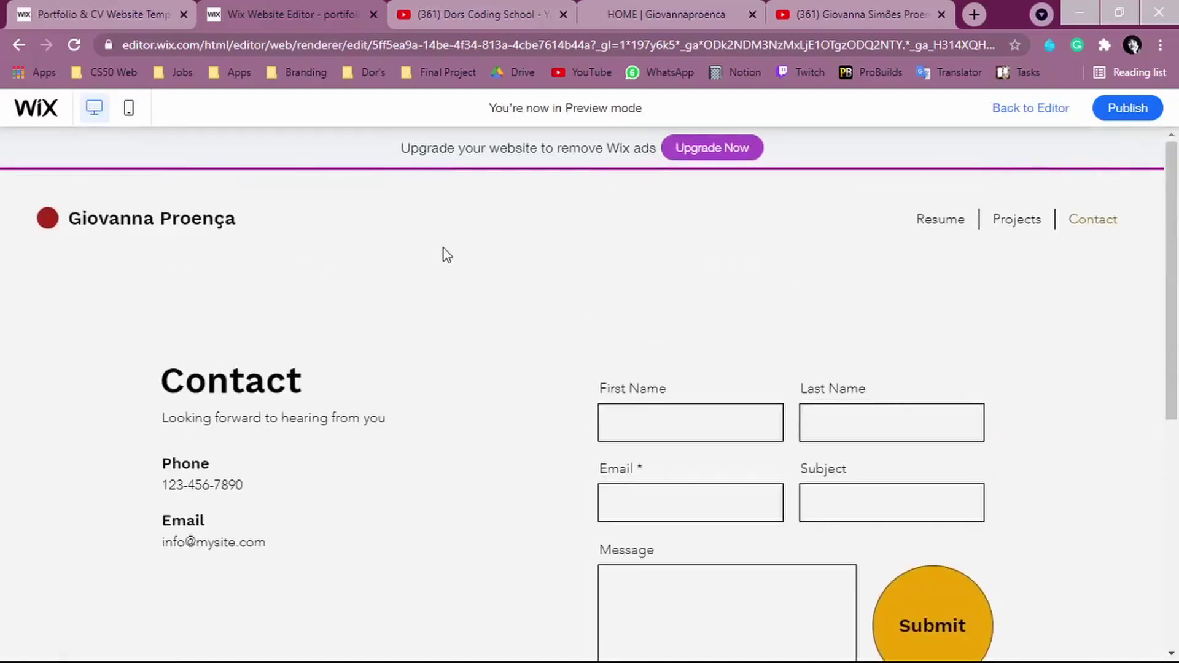
# - In the preview, check the Resume page, then return to and scroll the Home page
pyautogui.click(954, 232)
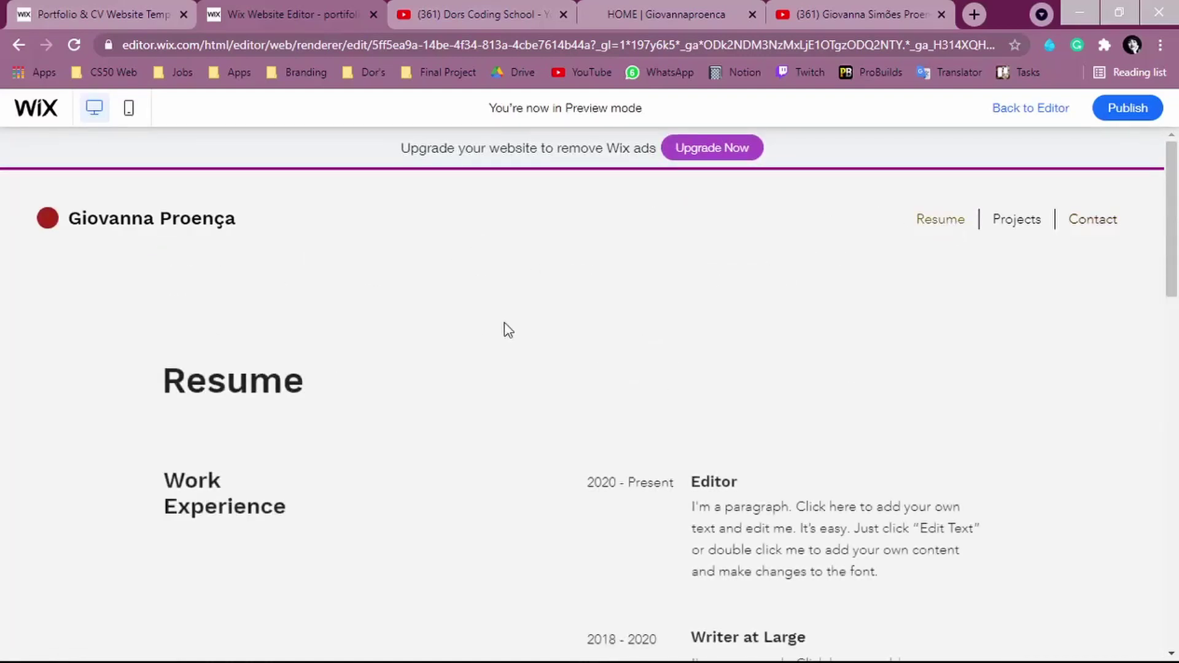
pyautogui.scroll(-5, 875, 285)
pyautogui.scroll(5, 876, 286)
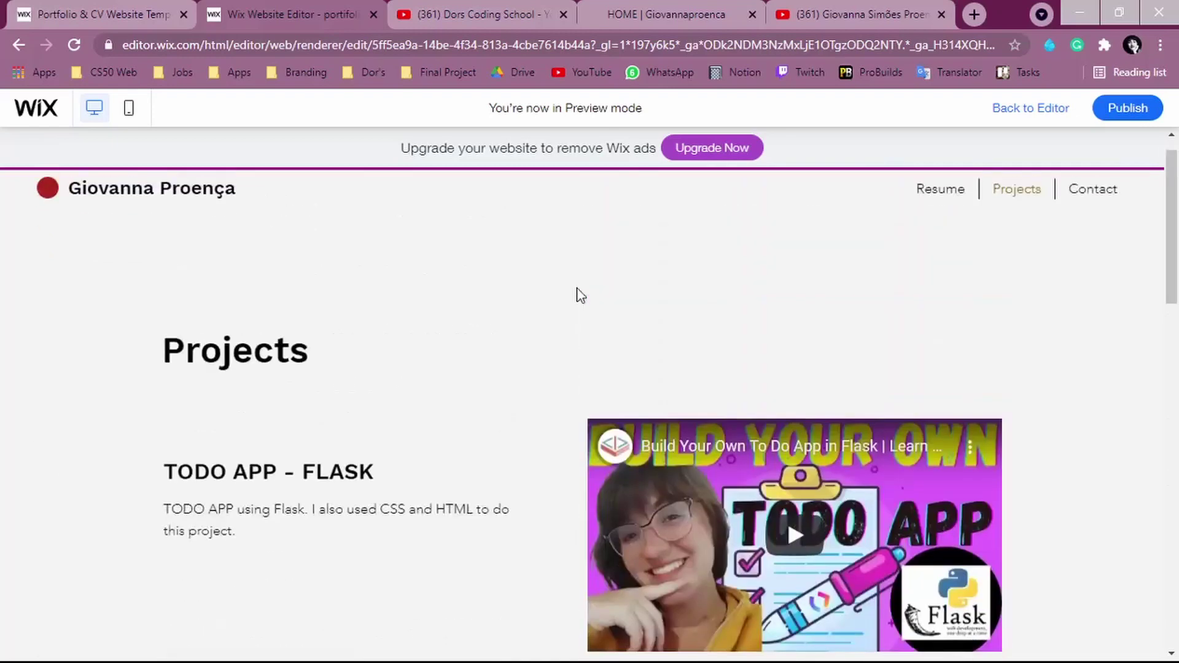
pyautogui.click(182, 226)
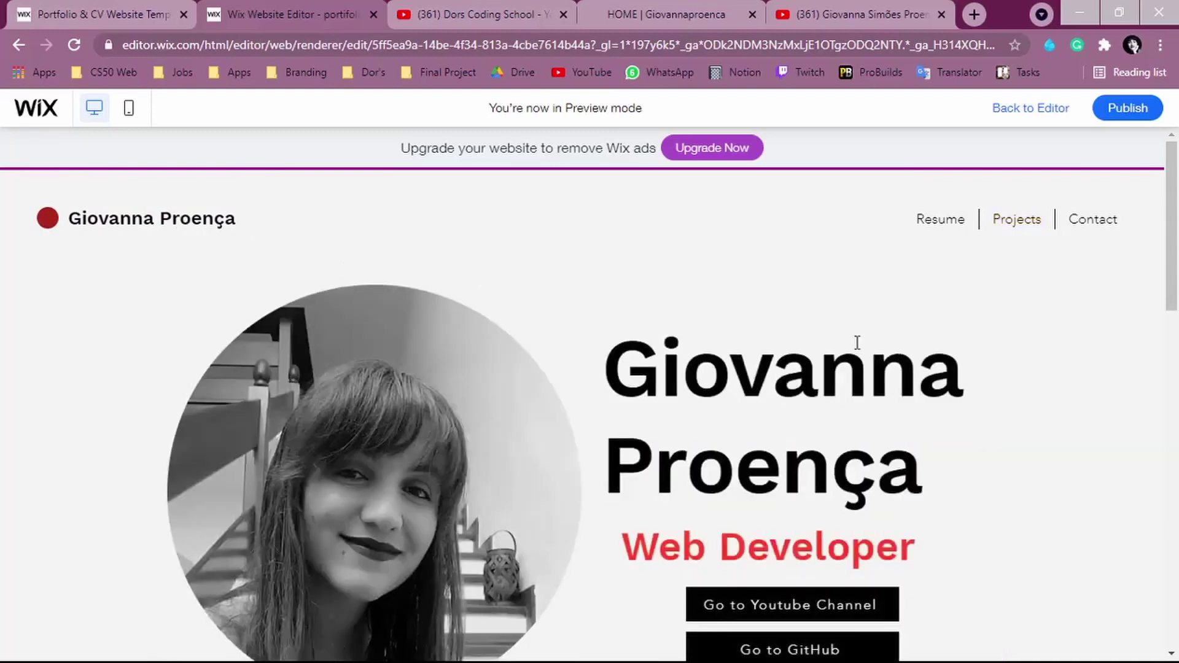
pyautogui.scroll(-4, 611, 443)
pyautogui.scroll(-10, 609, 437)
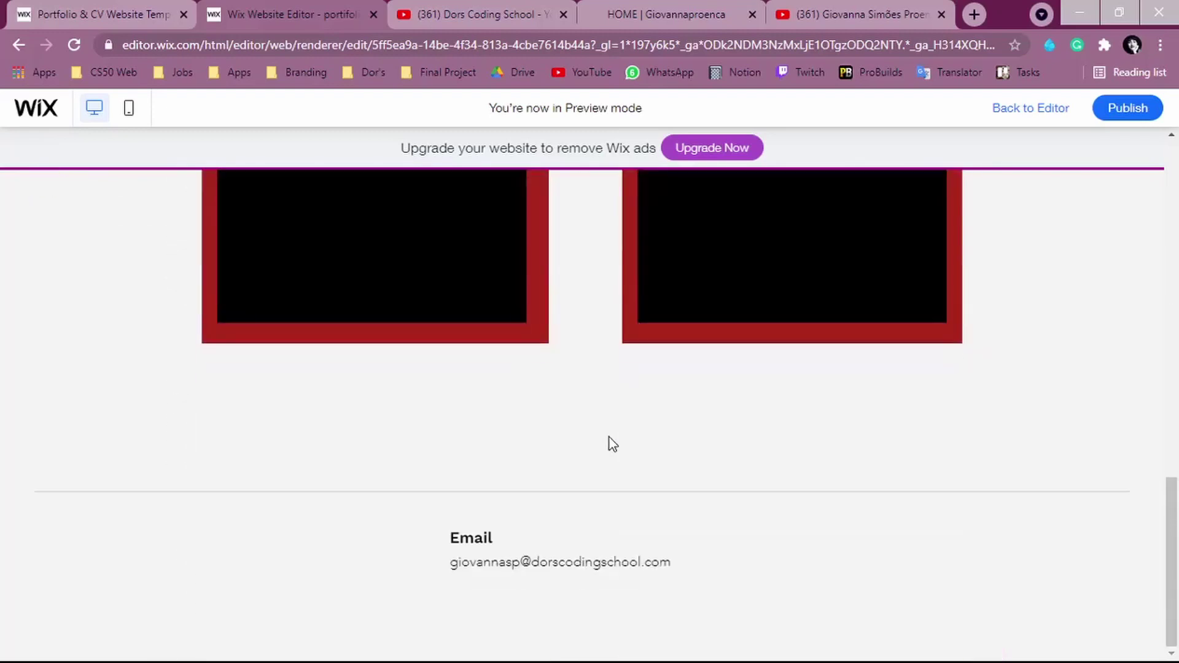
pyautogui.scroll(10, 963, 403)
pyautogui.scroll(5, 970, 406)
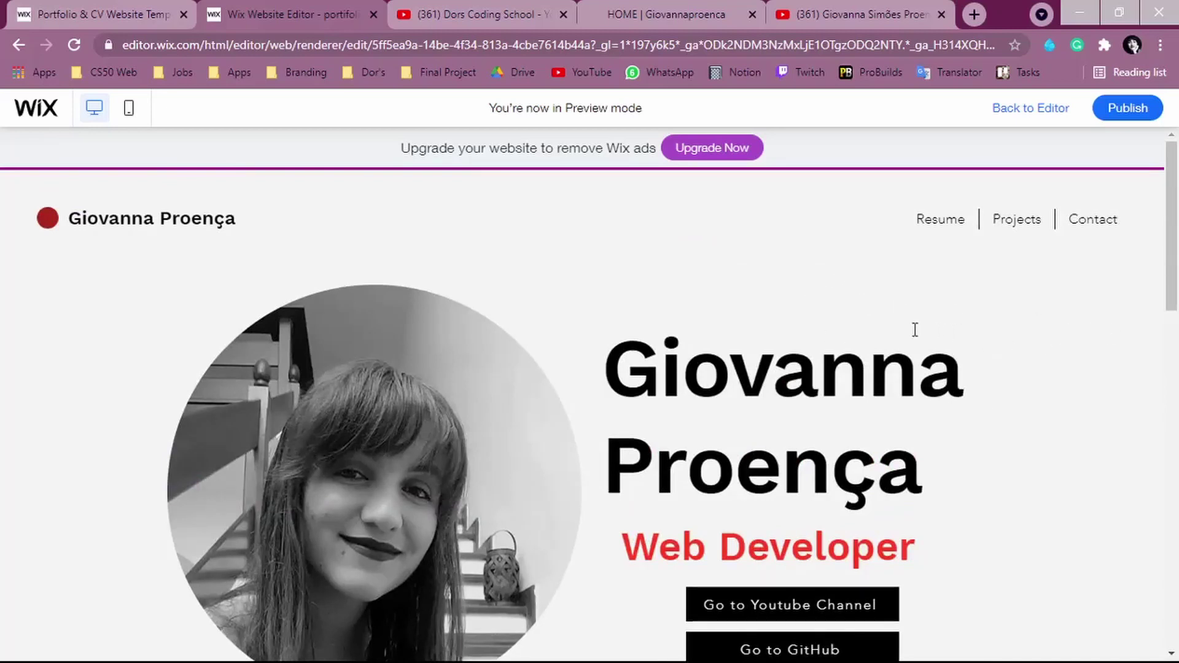
# - Publish the site live and select its wixsite.com address in the Congratulations dialog
pyautogui.click(1122, 123)
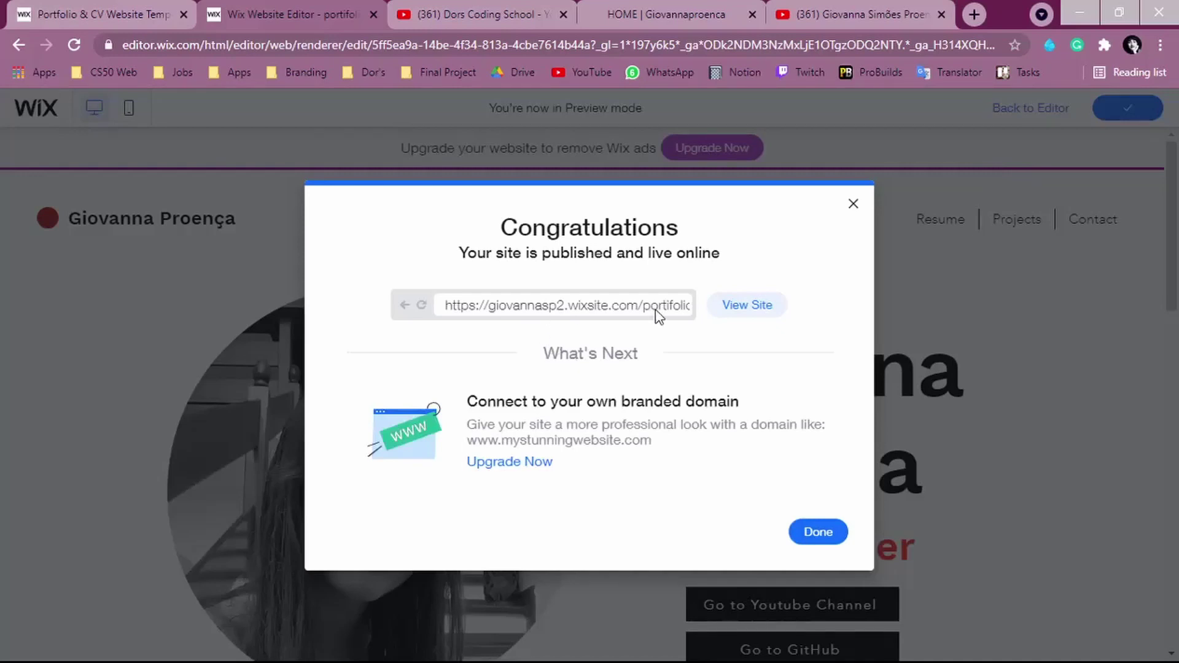
pyautogui.moveTo(446, 311); pyautogui.dragTo(693, 319)
pyautogui.hotkey('ctrl', 'c')
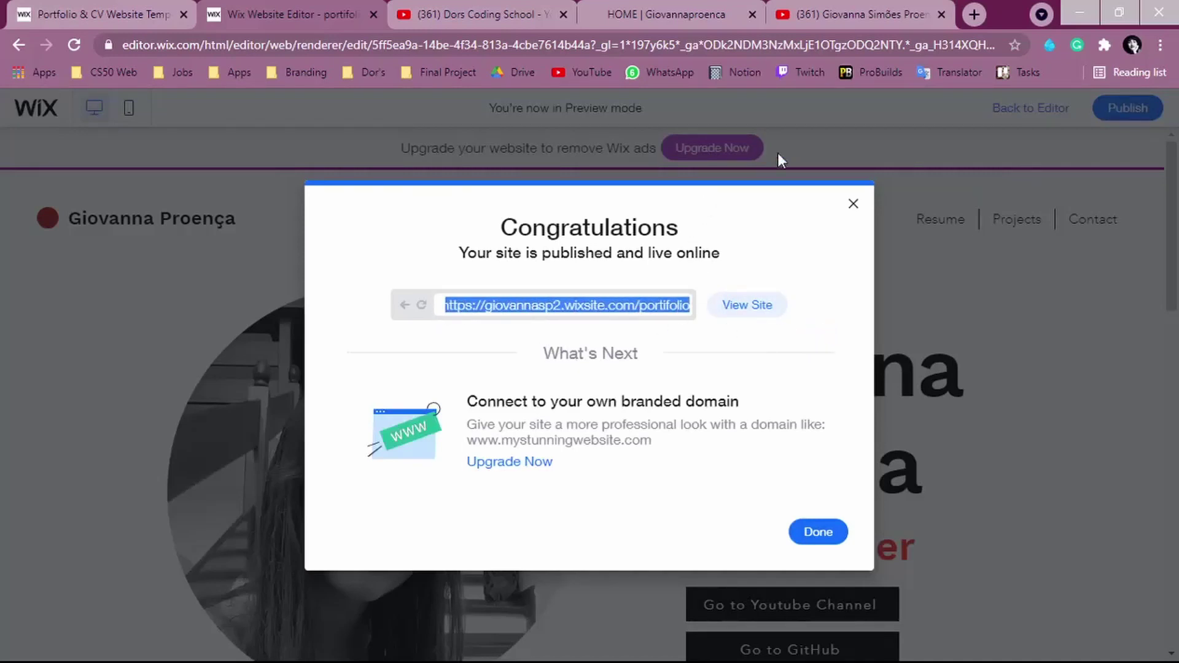
# - Load the copied portfolio address in a new Chrome tab and scroll through the live site
pyautogui.click(975, 14)
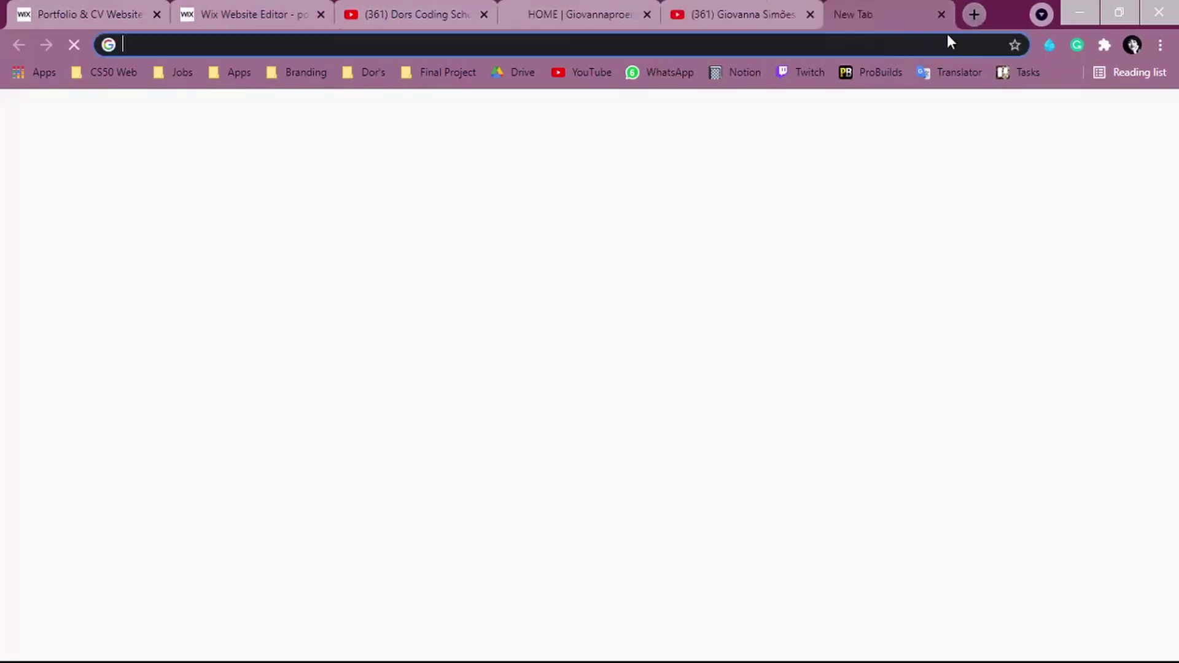
pyautogui.hotkey('ctrl', 'v')
pyautogui.press('Return')
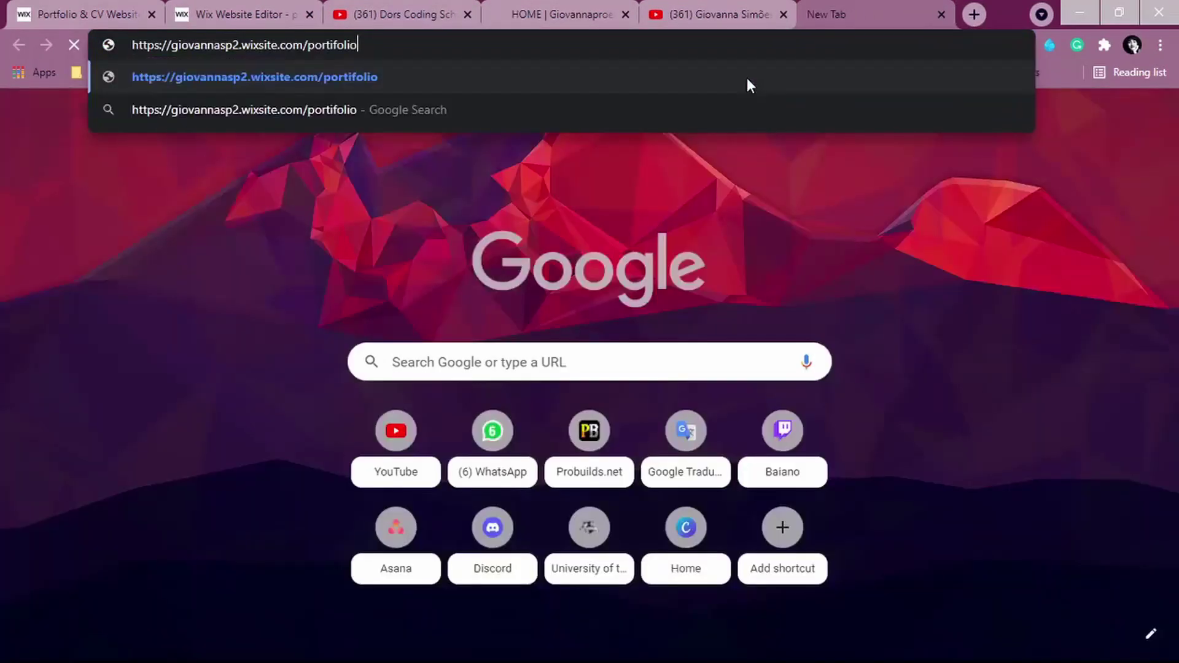
pyautogui.press('Return')
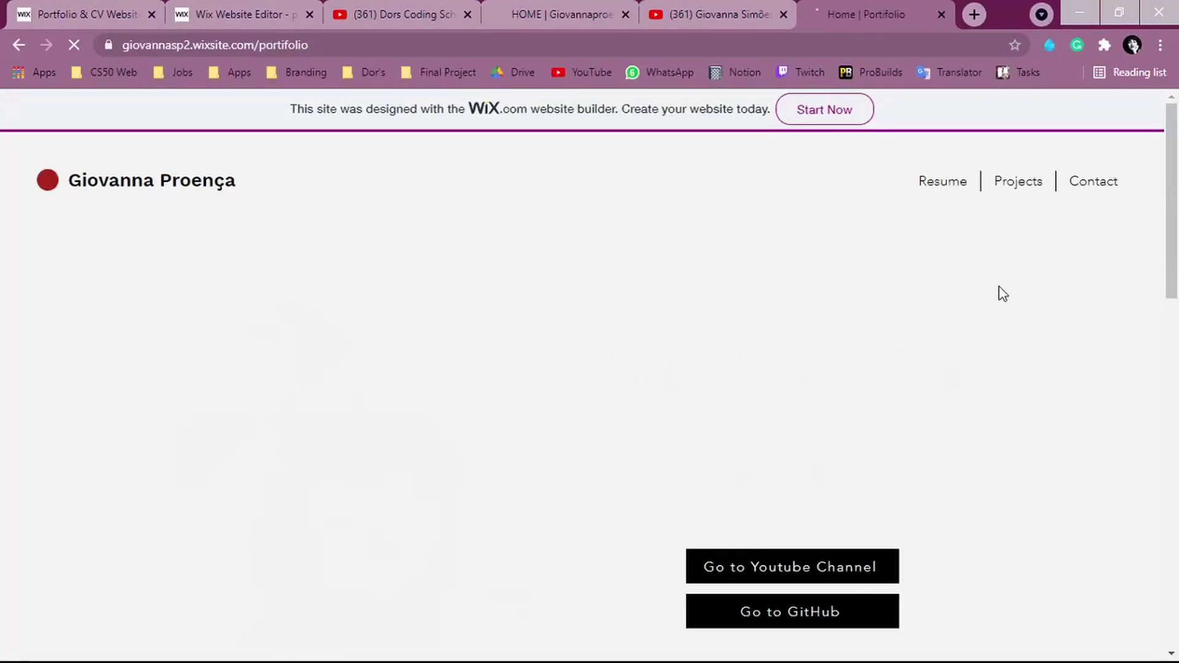
pyautogui.scroll(-3, 603, 290)
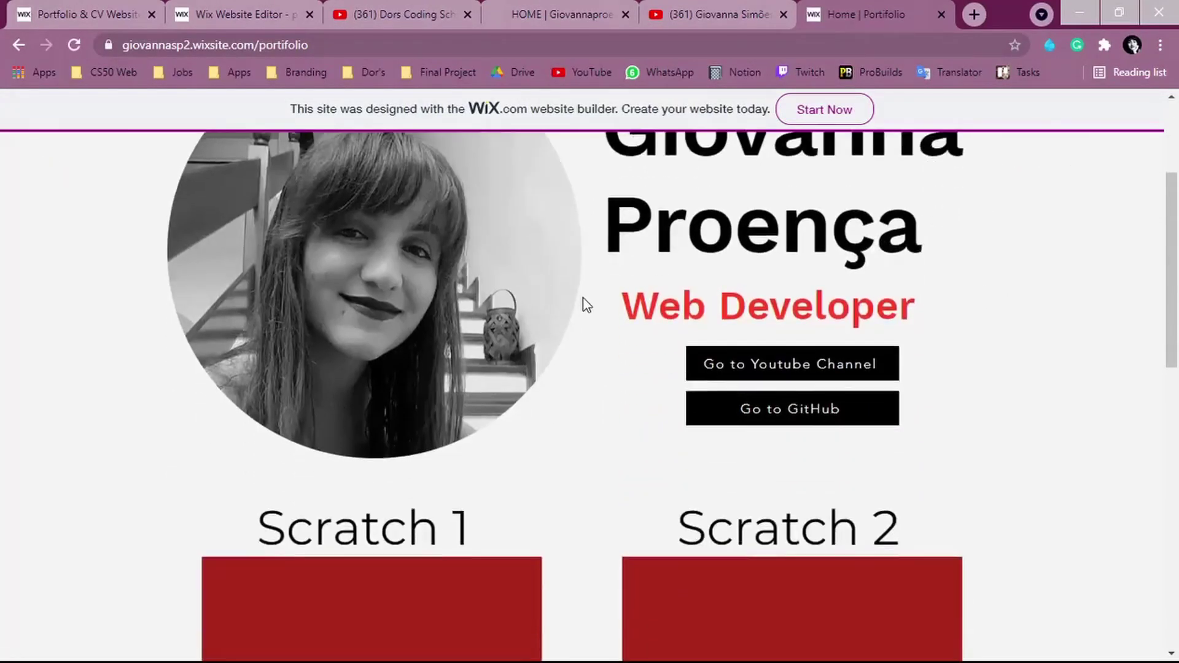
pyautogui.scroll(-8, 581, 305)
pyautogui.scroll(-5, 569, 342)
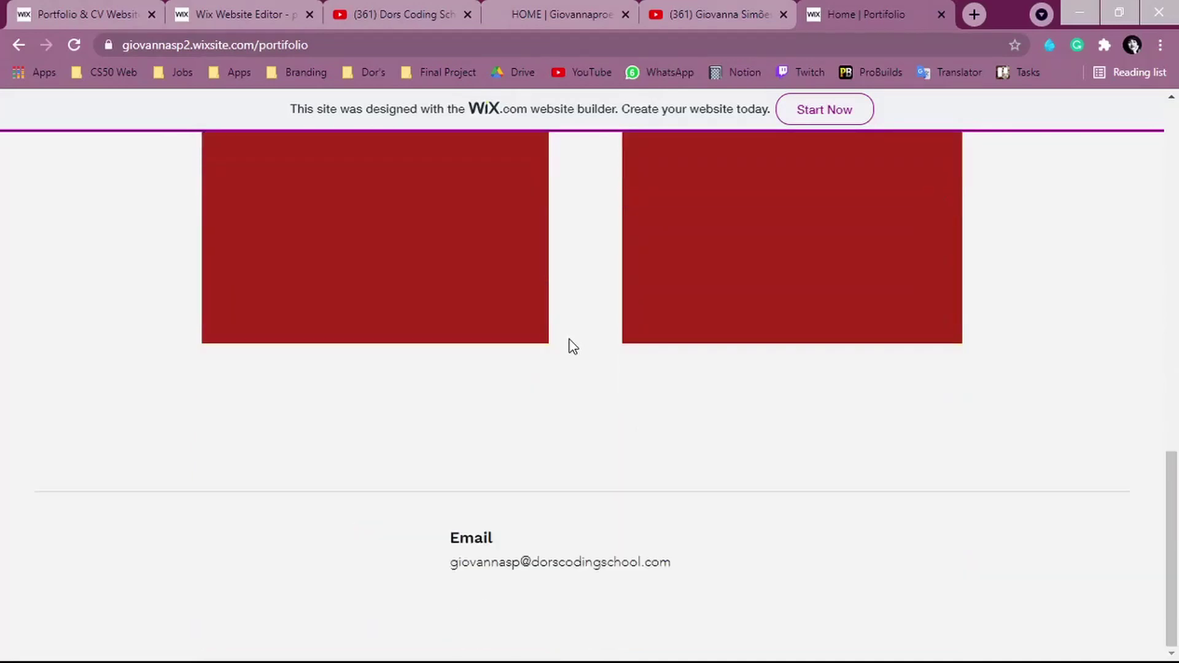
pyautogui.scroll(4, 592, 413)
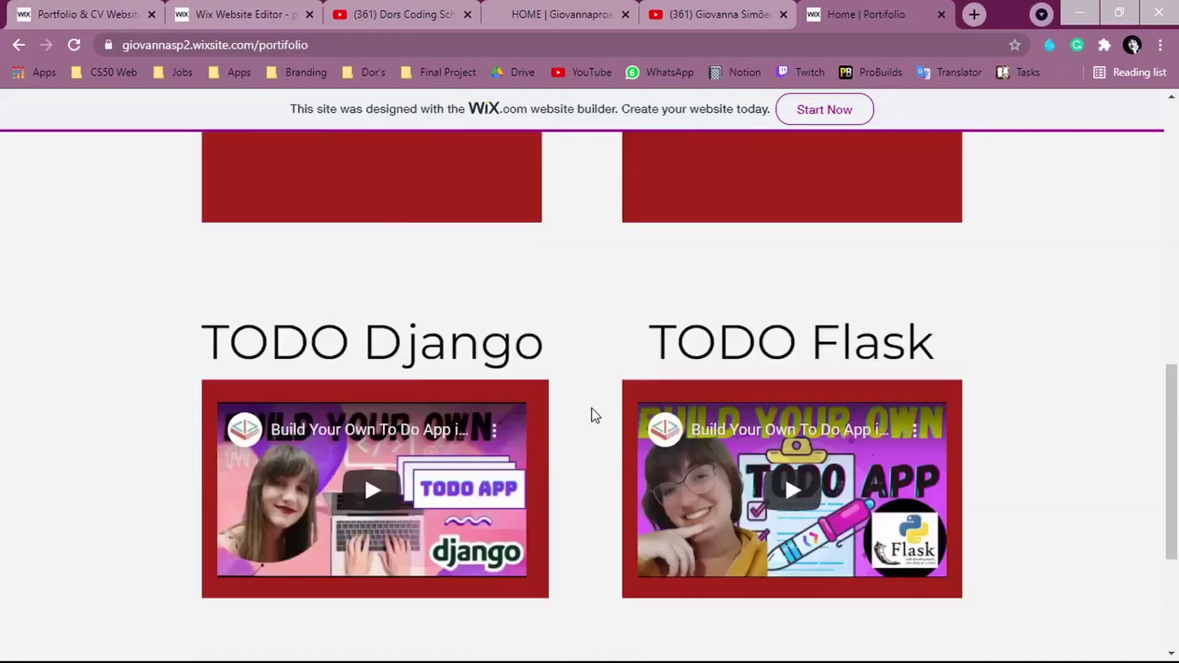
pyautogui.scroll(10, 595, 416)
# - Switch to the existing personal website tab and scroll its Home page
pyautogui.click(509, 22)
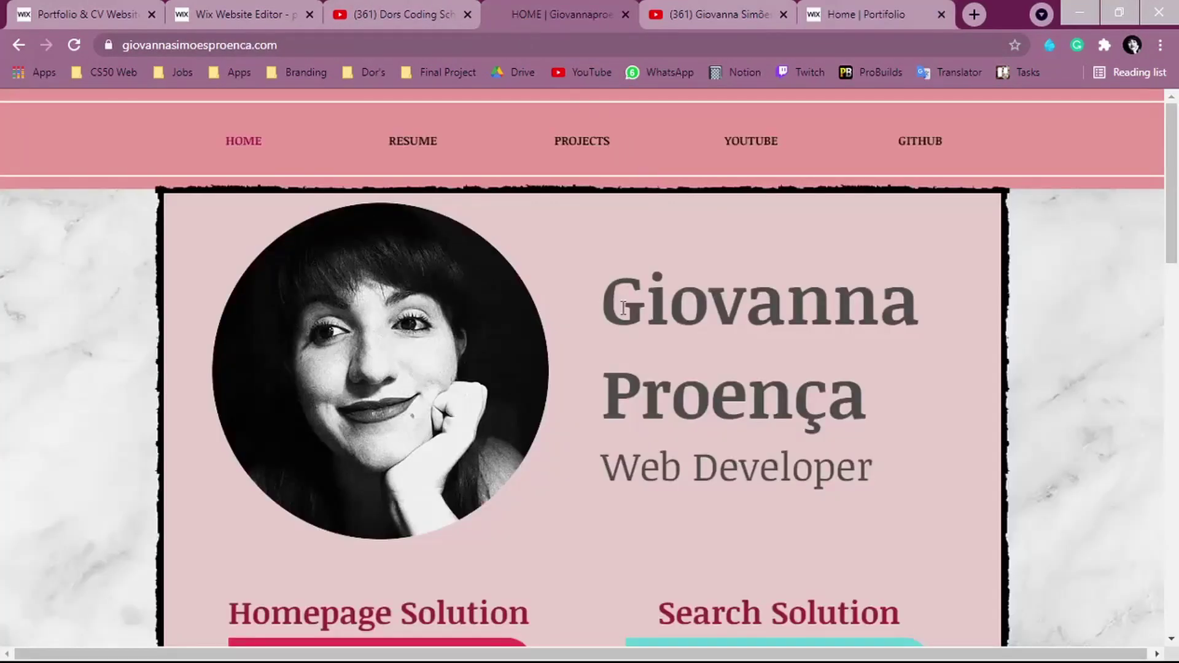
pyautogui.scroll(-12, 622, 310)
pyautogui.scroll(12, 610, 366)
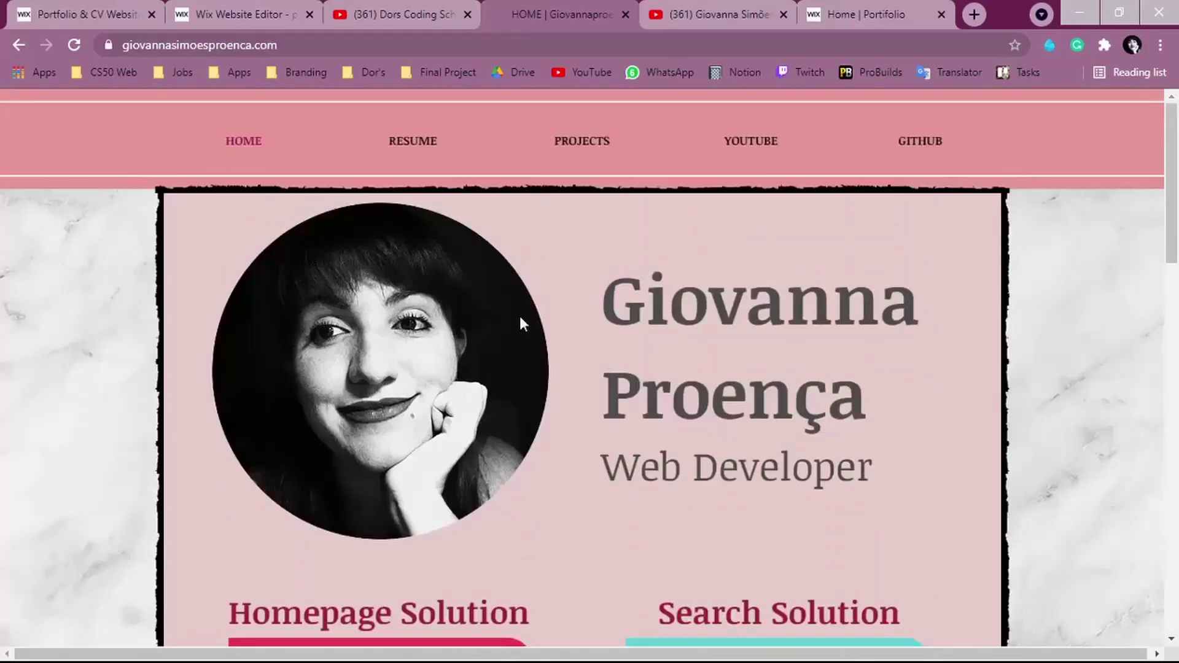